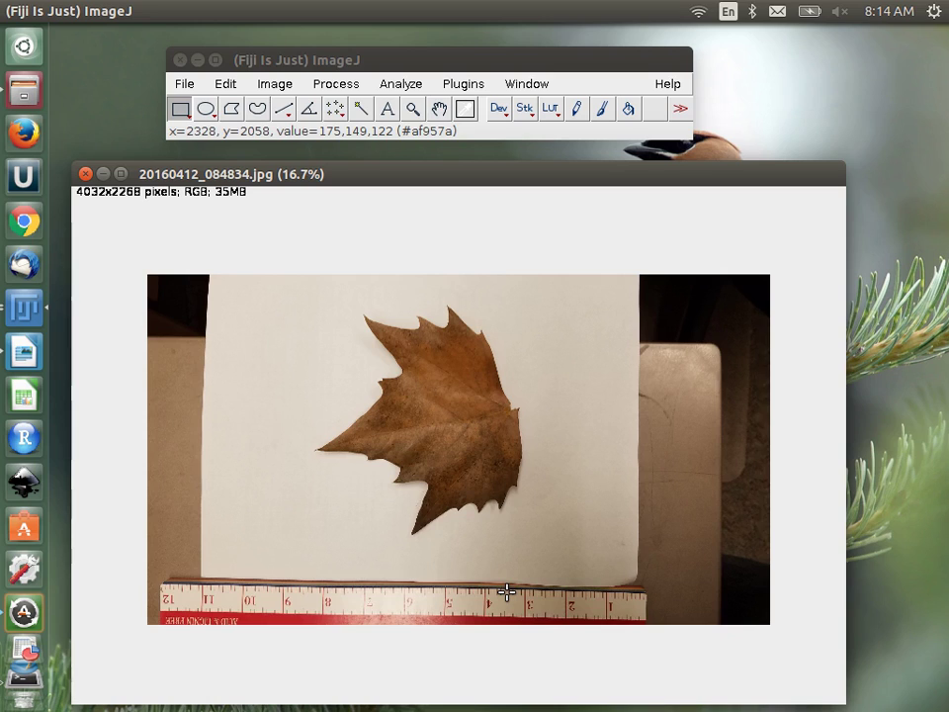
pyautogui.click(464, 86)
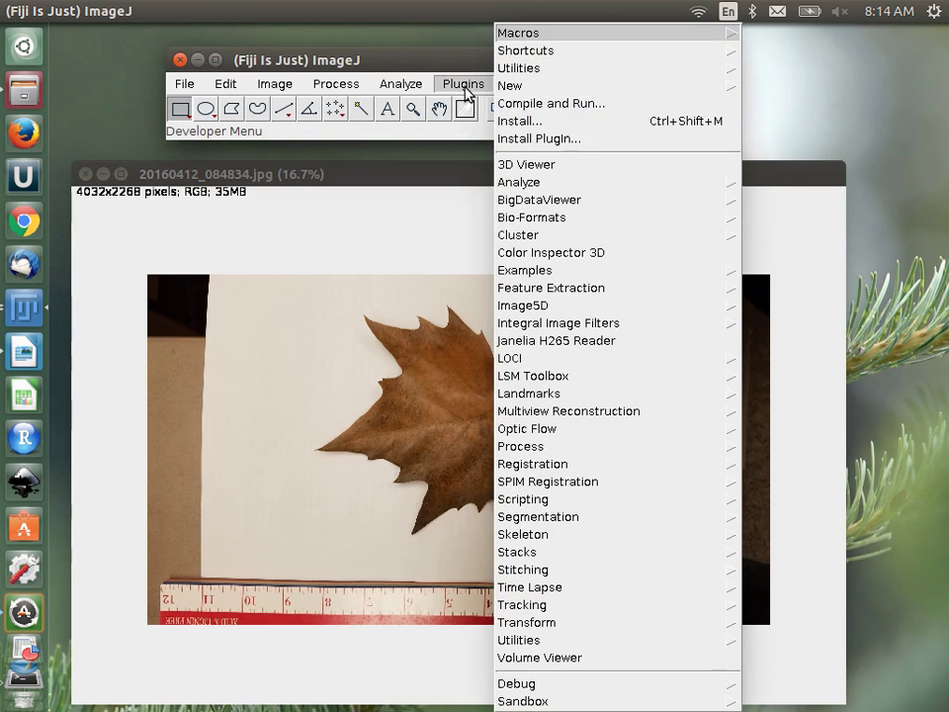
pyautogui.click(449, 87)
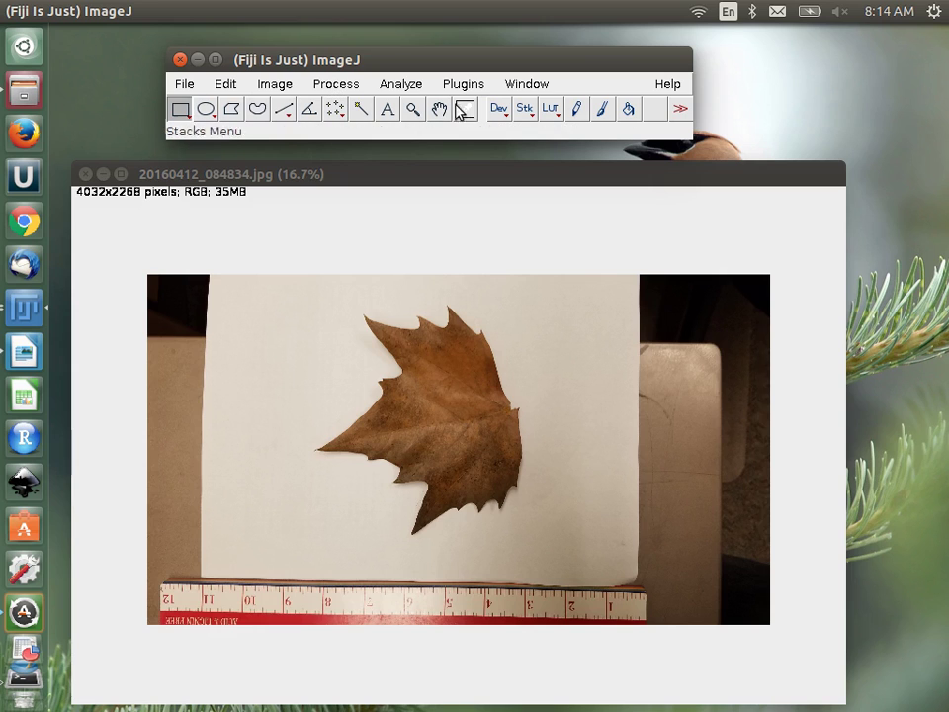
pyautogui.click(182, 84)
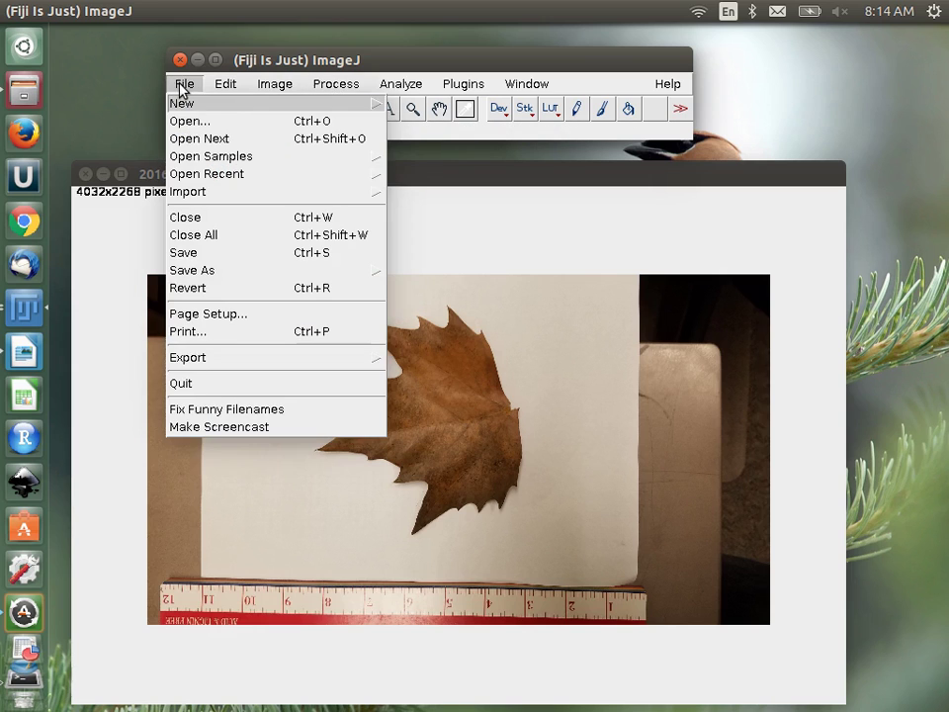
pyautogui.click(183, 85)
pyautogui.click(396, 86)
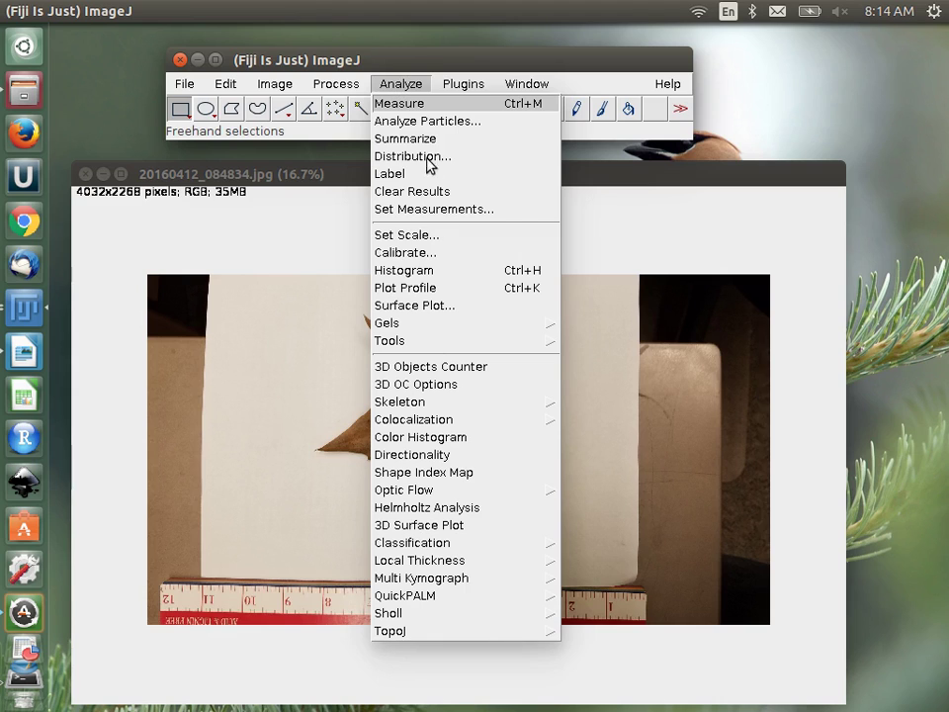
pyautogui.click(343, 87)
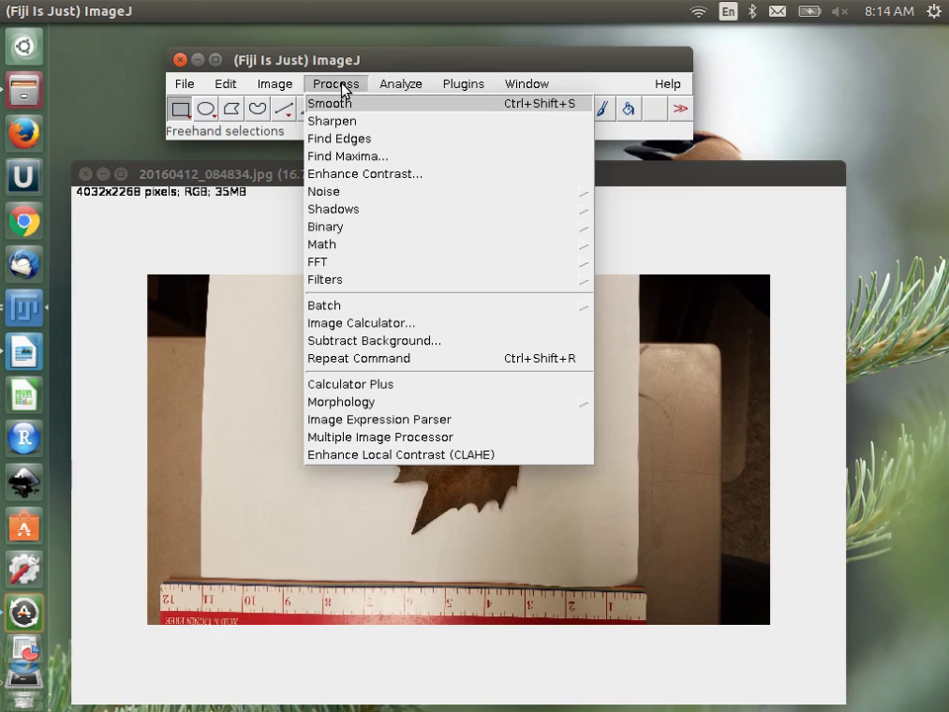
pyautogui.click(449, 87)
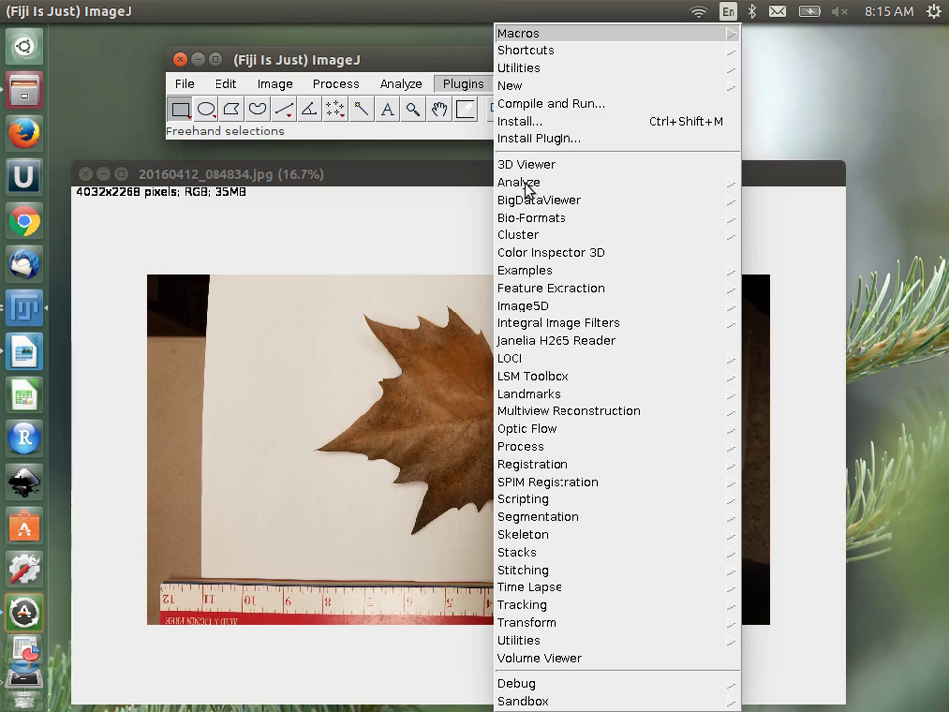
pyautogui.click(408, 69)
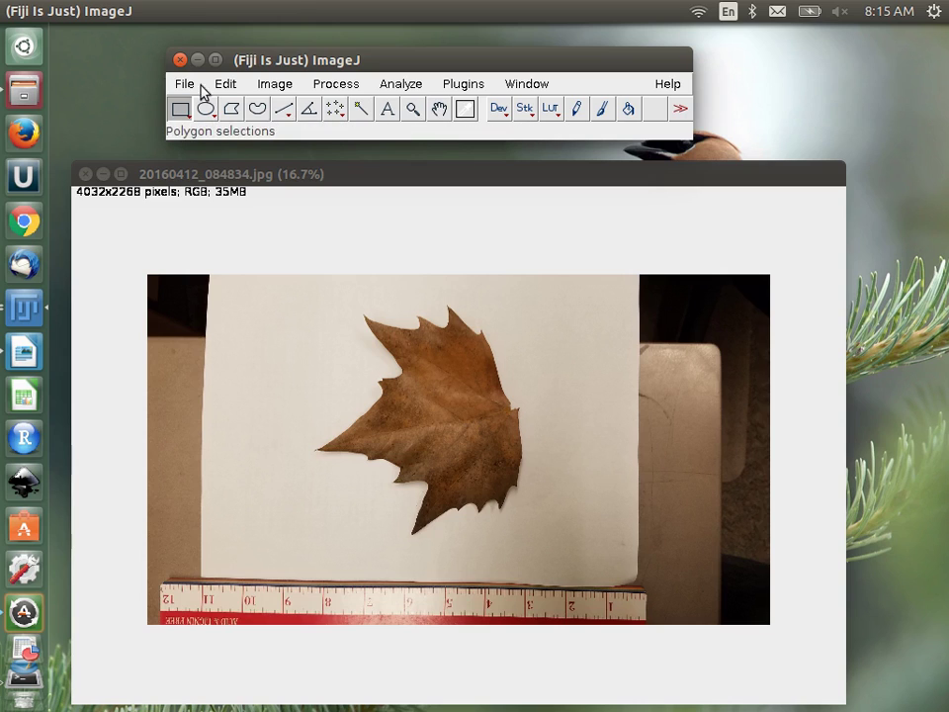
# Examine the leaf's surface pixels at 2400% magnification
pyautogui.click(438, 109)
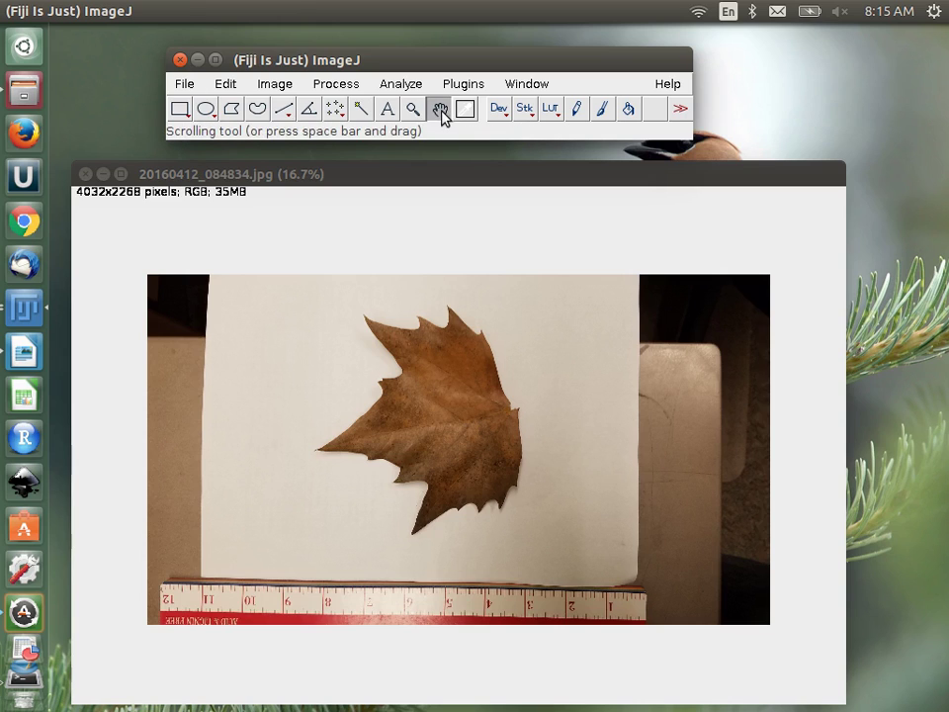
pyautogui.click(482, 386)
pyautogui.press('+')
pyautogui.press('+')
pyautogui.press('+')
pyautogui.press('+')
pyautogui.press('+')
pyautogui.press('+')
pyautogui.press('+')
pyautogui.press('+')
pyautogui.press('+')
pyautogui.press('+')
pyautogui.press('+')
pyautogui.press('+')
pyautogui.press('+')
pyautogui.press('+')
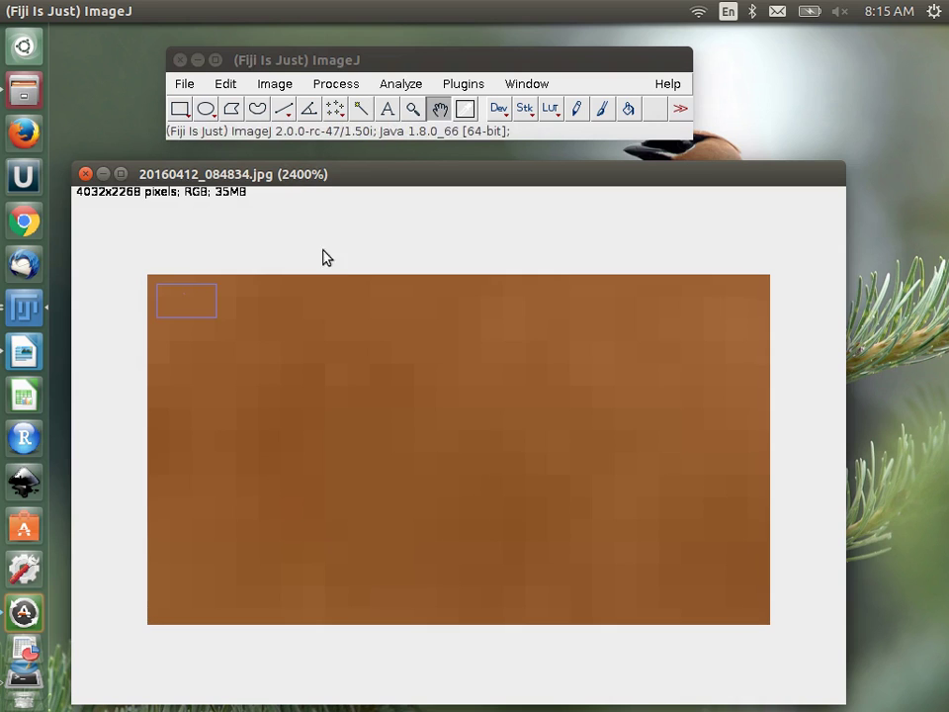
# Look over the leaf's lower edges and the ruler beneath it at 50% magnification, moving around with the Scrolling tool
pyautogui.press('-')
pyautogui.press('-')
pyautogui.press('-')
pyautogui.press('-')
pyautogui.press('-')
pyautogui.press('-')
pyautogui.press('-')
pyautogui.press('-')
pyautogui.press('-')
pyautogui.press('-')
pyautogui.press('-')
pyautogui.press('-')
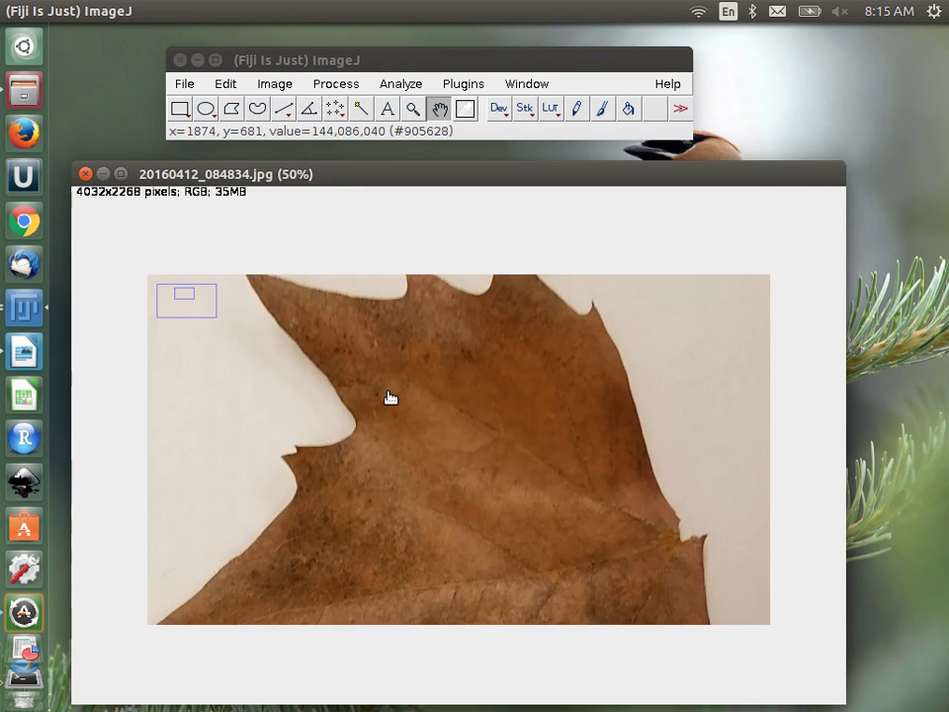
pyautogui.moveTo(389, 396); pyautogui.dragTo(442, 515)
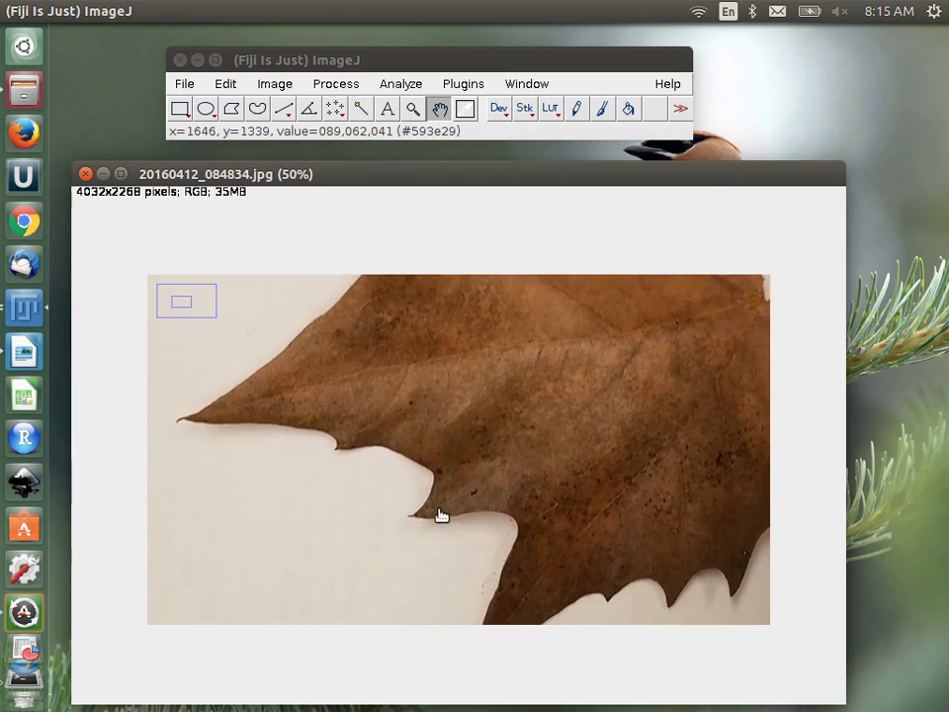
pyautogui.moveTo(526, 552); pyautogui.dragTo(449, 500)
pyautogui.moveTo(507, 661); pyautogui.dragTo(419, 557)
pyautogui.moveTo(417, 500); pyautogui.dragTo(569, 326)
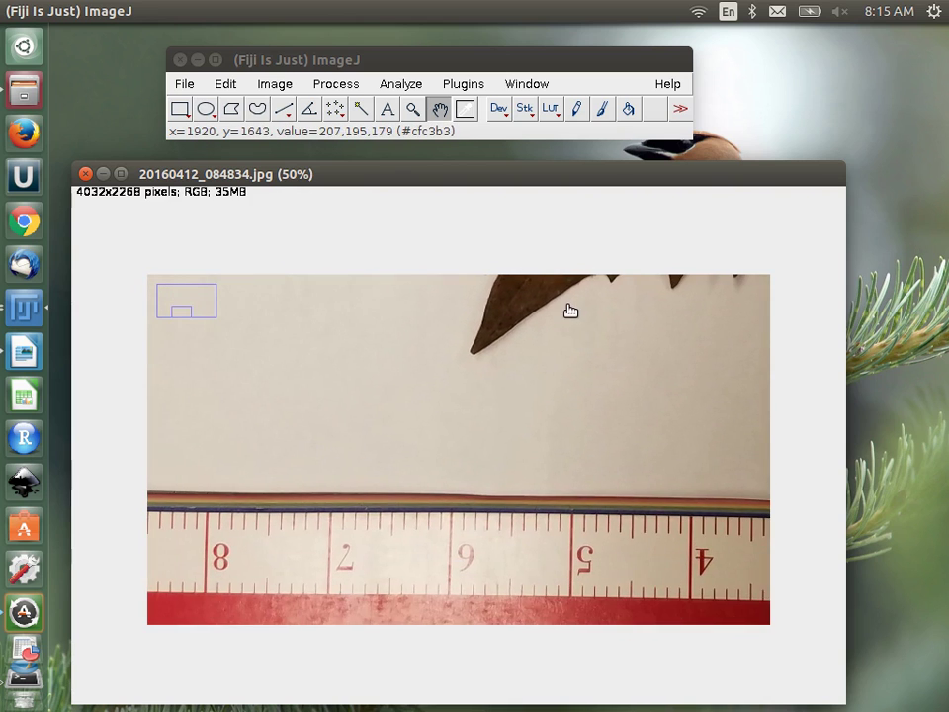
# Draw a rectangular selection over the leaf's lower tip and replace it with a wide oval selection on the paper above the ruler
pyautogui.click(180, 108)
pyautogui.moveTo(289, 284); pyautogui.dragTo(544, 405)
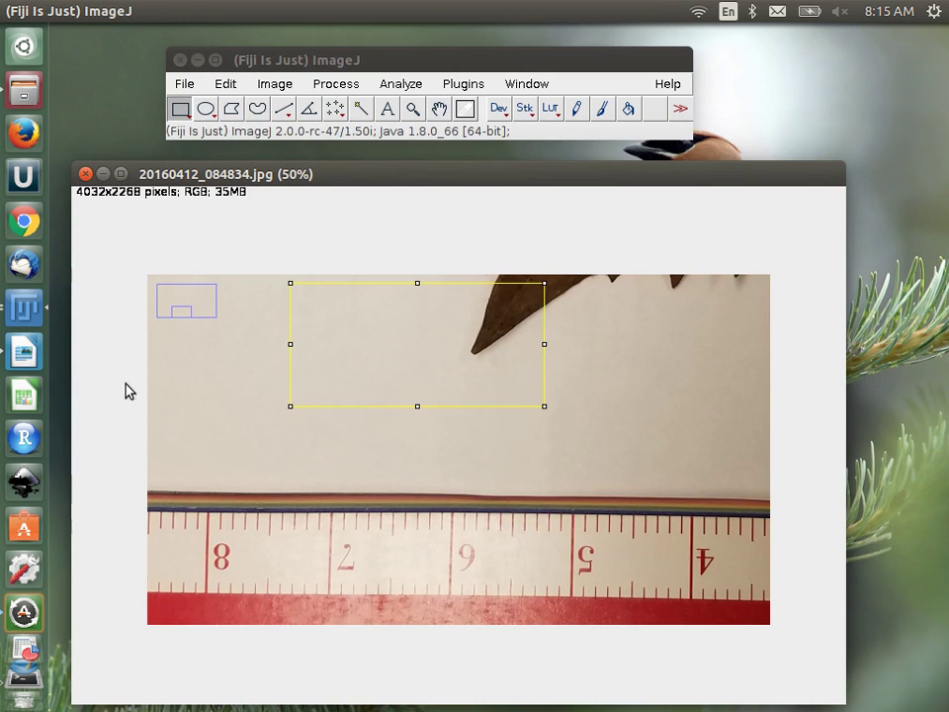
pyautogui.click(205, 108)
pyautogui.moveTo(262, 330); pyautogui.dragTo(578, 489)
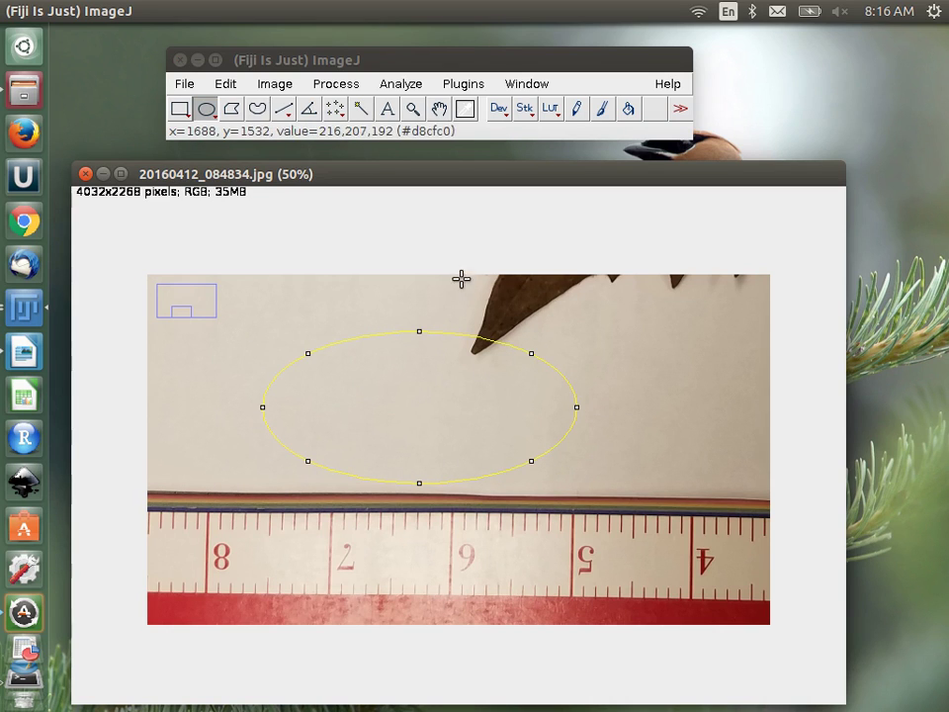
# Draw a closed five-point polygon selection on the blank paper between the leaf's lower tip and the ruler
pyautogui.click(231, 108)
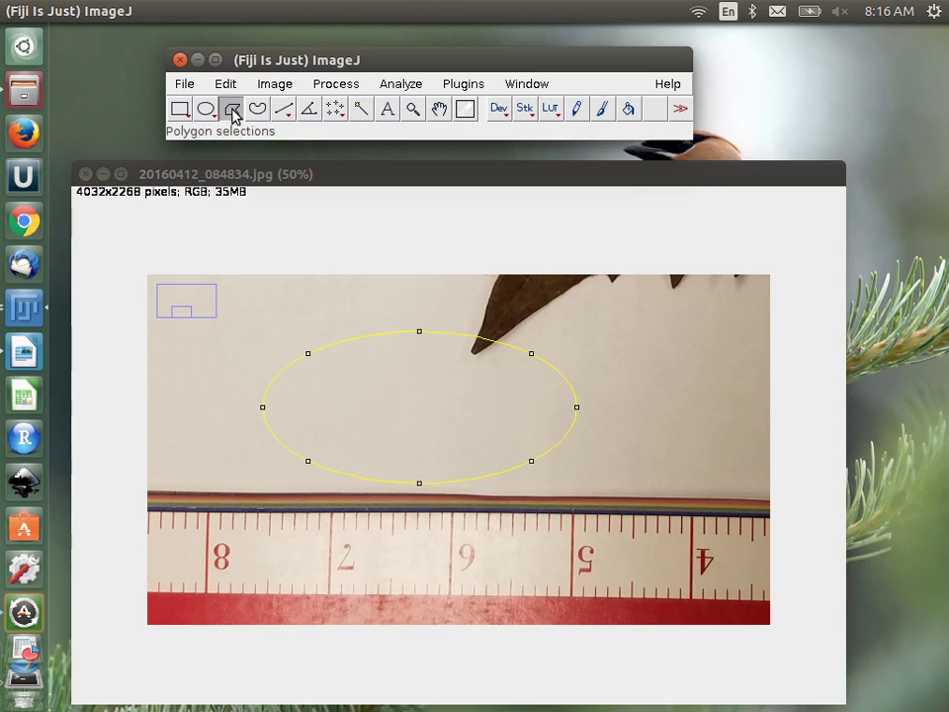
pyautogui.click(582, 307)
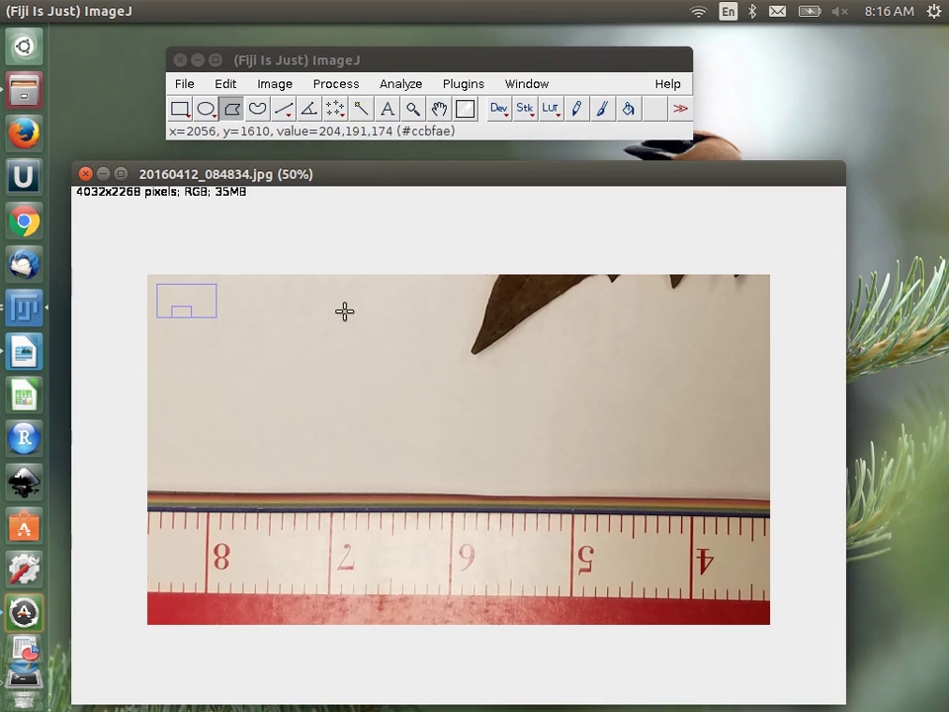
pyautogui.click(631, 319)
pyautogui.click(365, 381)
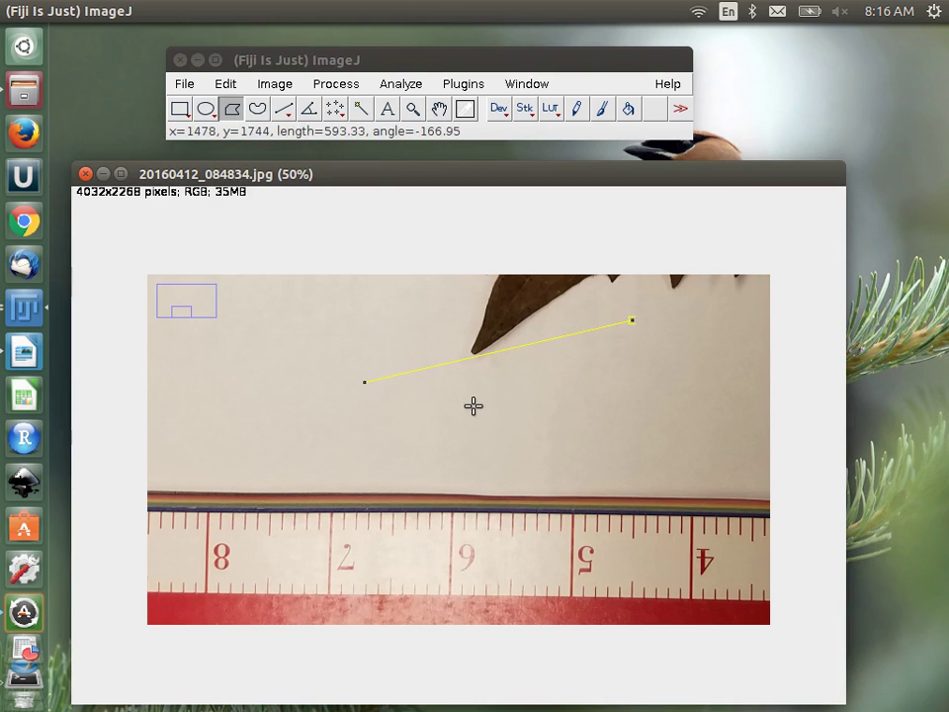
pyautogui.click(556, 427)
pyautogui.click(665, 375)
pyautogui.click(548, 376)
pyautogui.click(632, 320)
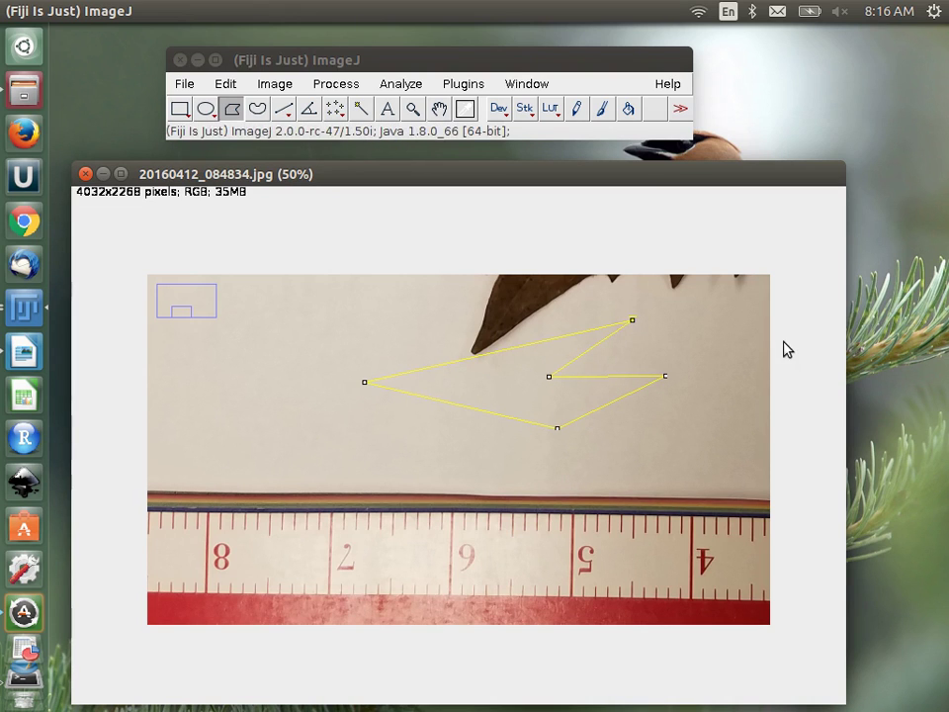
# Draw a curved freehand selection on the paper around the leaf's lower tip, above the ruler
pyautogui.click(257, 108)
pyautogui.moveTo(277, 286)
pyautogui.mouseDown()
pyautogui.moveTo(231, 421)
pyautogui.moveTo(246, 434)
pyautogui.moveTo(474, 426)
pyautogui.moveTo(330, 372)
pyautogui.moveTo(483, 359)
pyautogui.moveTo(564, 409)
pyautogui.moveTo(576, 313)
pyautogui.moveTo(483, 312)
pyautogui.moveTo(281, 286)
pyautogui.mouseUp()
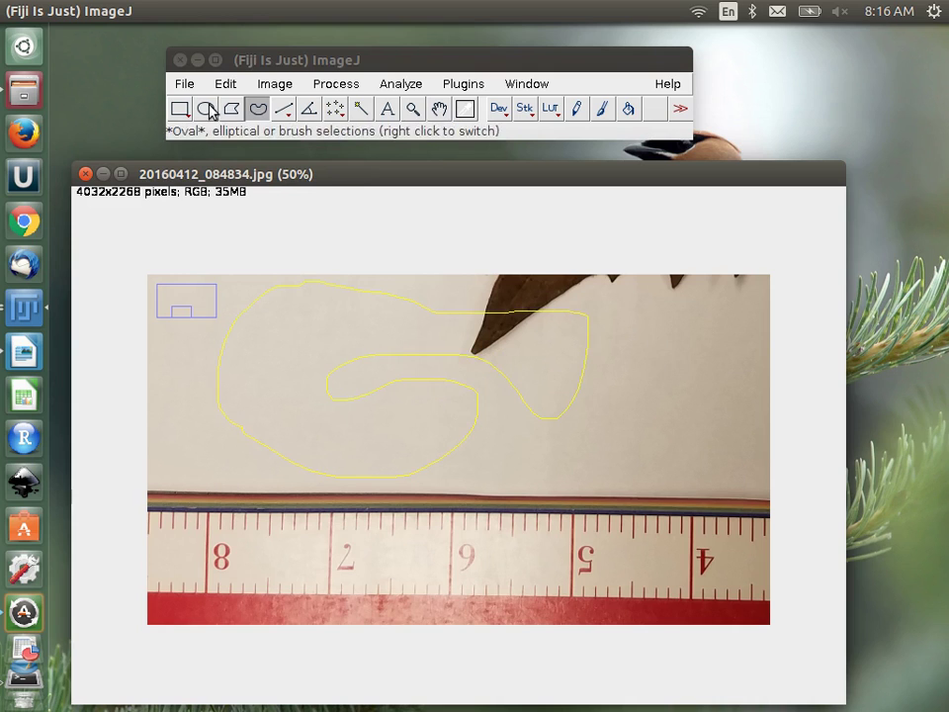
pyautogui.click(284, 109)
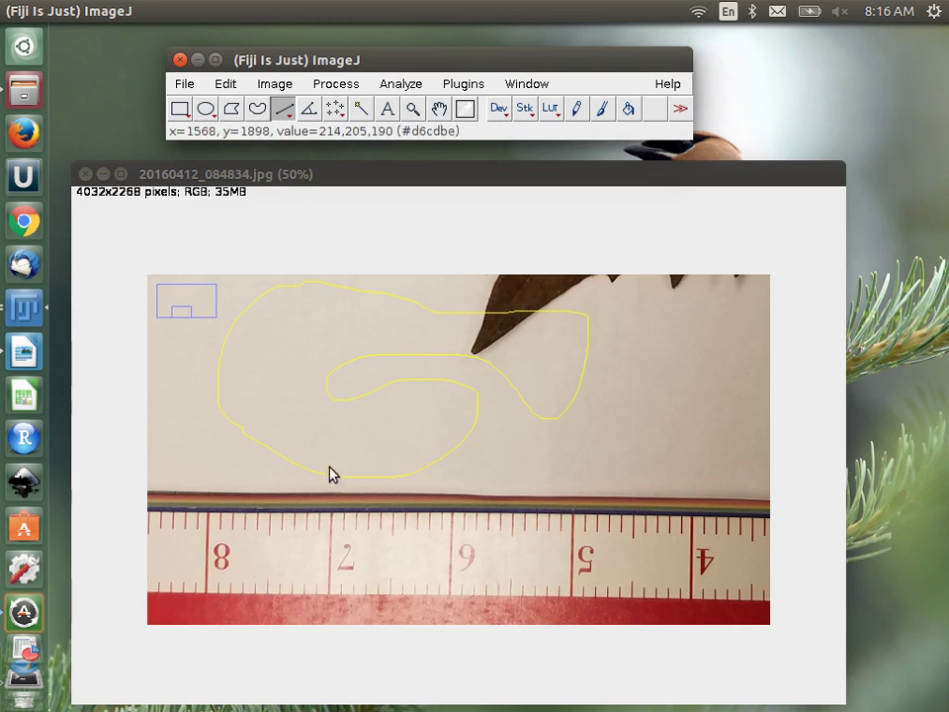
# Show the whole leaf photo with the ruler, enlarge its window to fill the screen, and activate the straight line tool
pyautogui.click(439, 109)
pyautogui.click(451, 508)
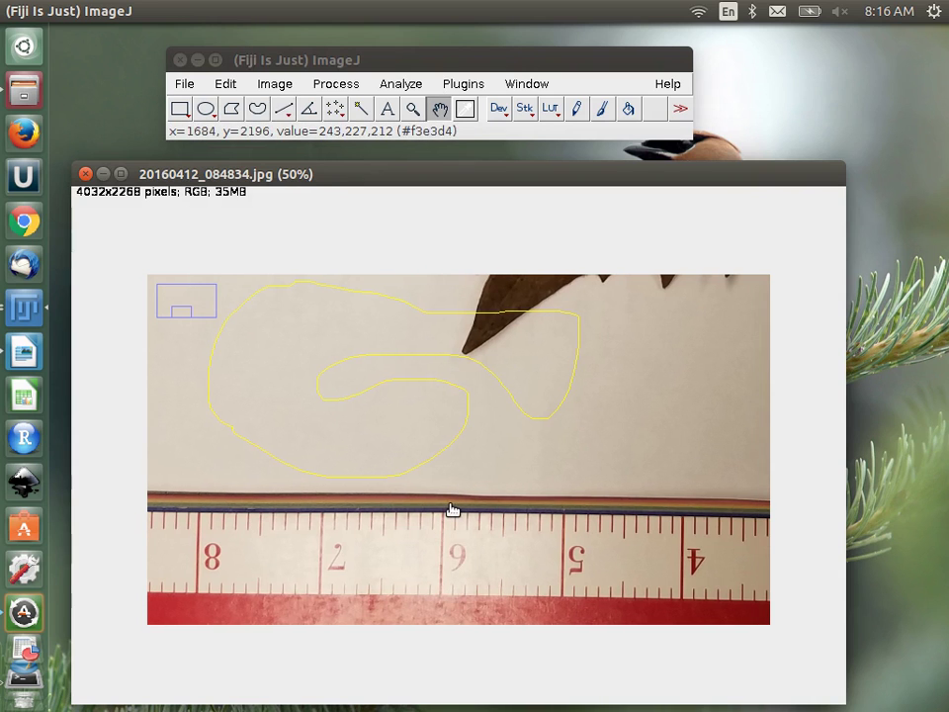
pyautogui.press('-')
pyautogui.press('-')
pyautogui.press('-')
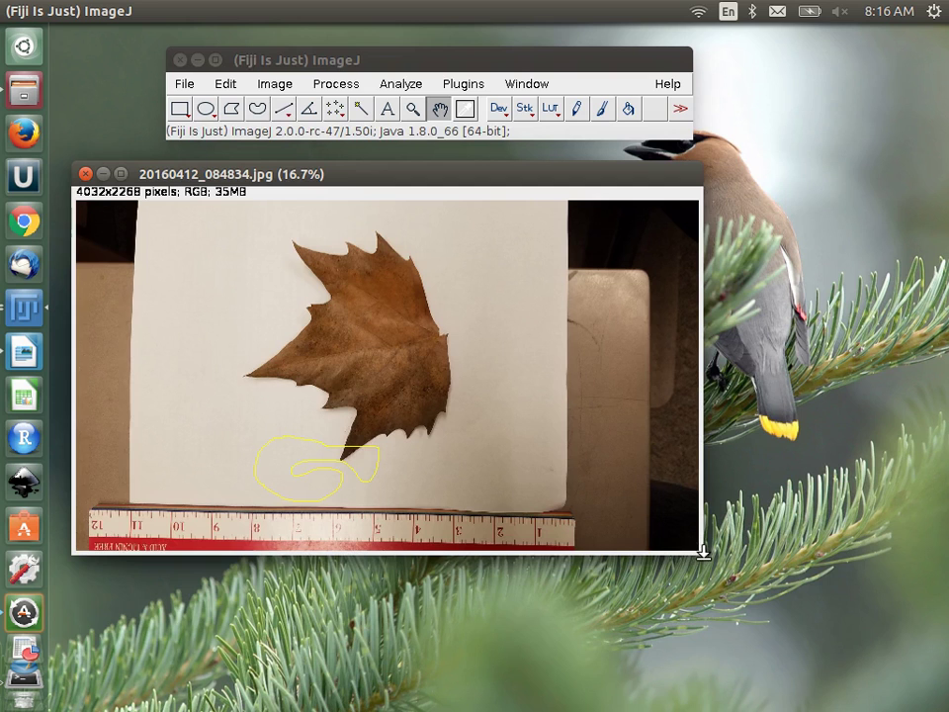
pyautogui.moveTo(699, 548); pyautogui.dragTo(848, 645)
pyautogui.press('+')
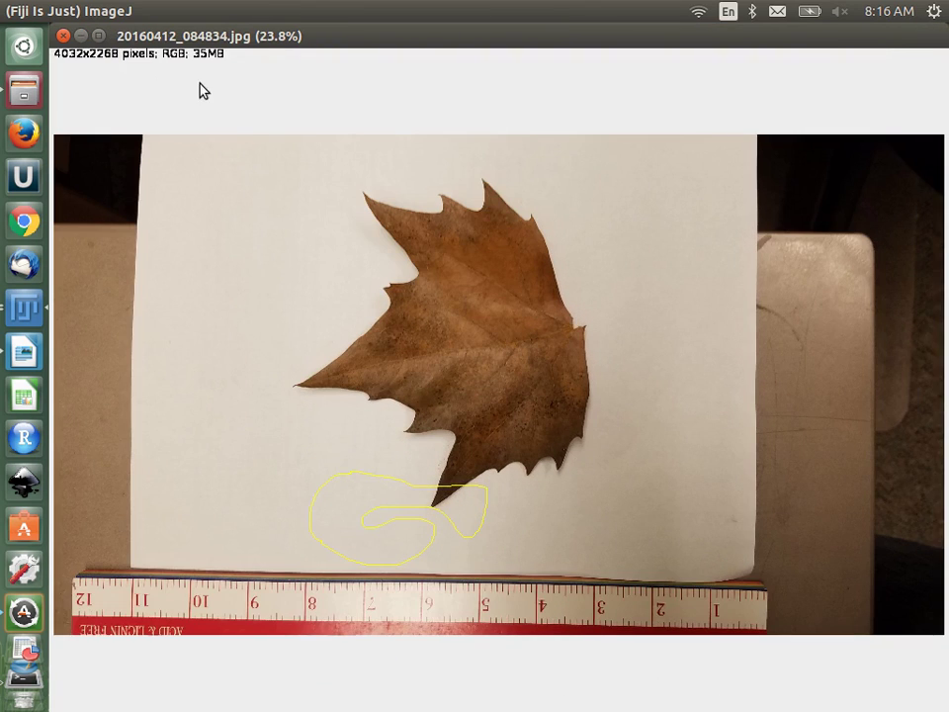
pyautogui.click(98, 36)
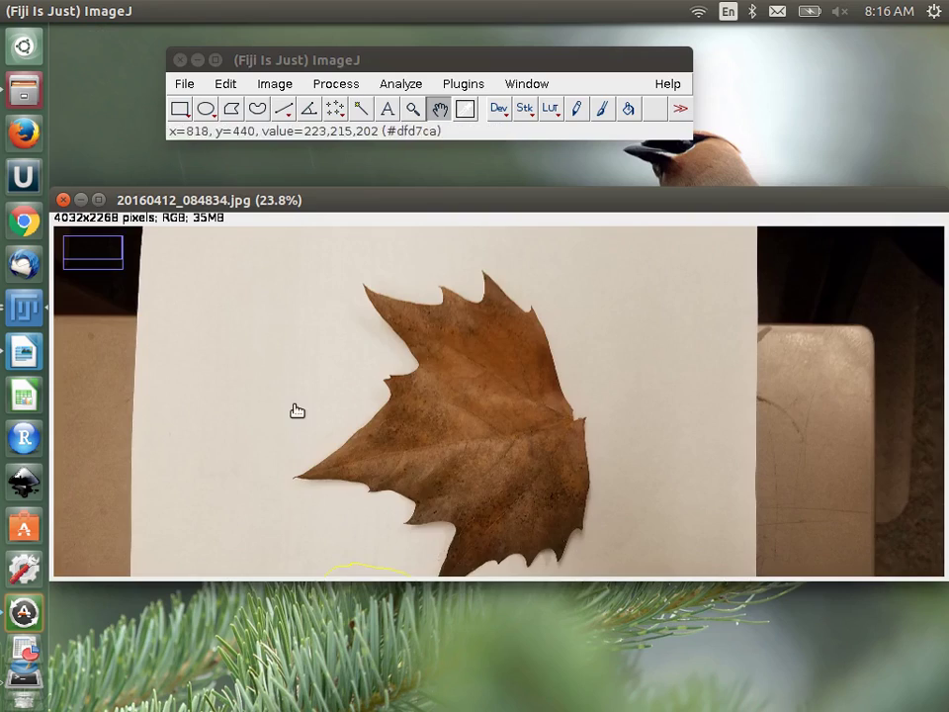
pyautogui.click(283, 109)
pyautogui.click(98, 200)
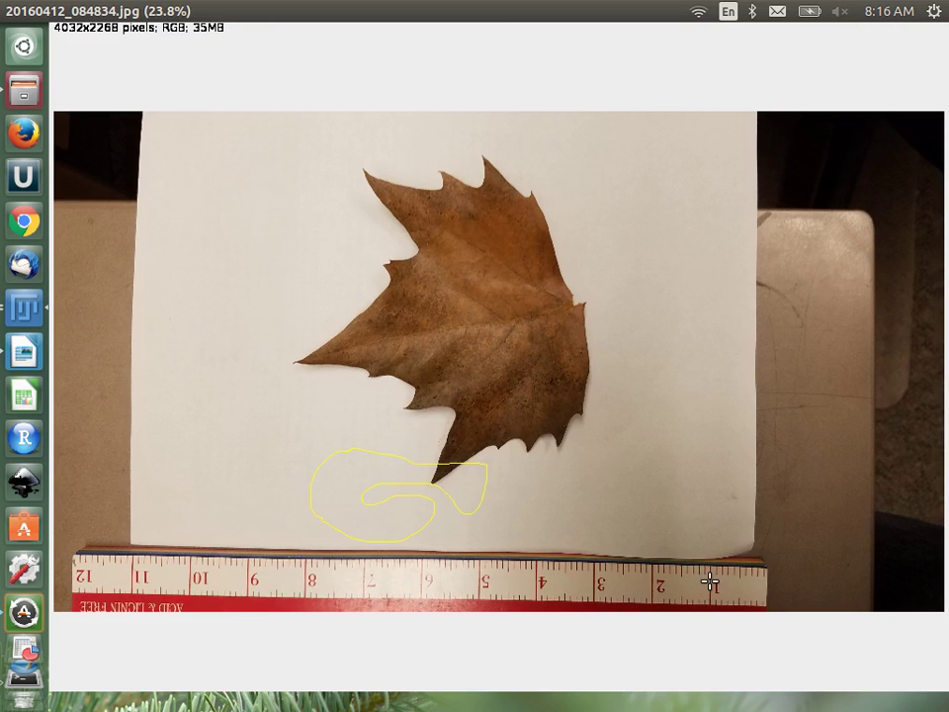
# Draw a straight line along the ruler from the 1 mark to the 11 mark, and discard it
pyautogui.moveTo(709, 583); pyautogui.dragTo(129, 569)
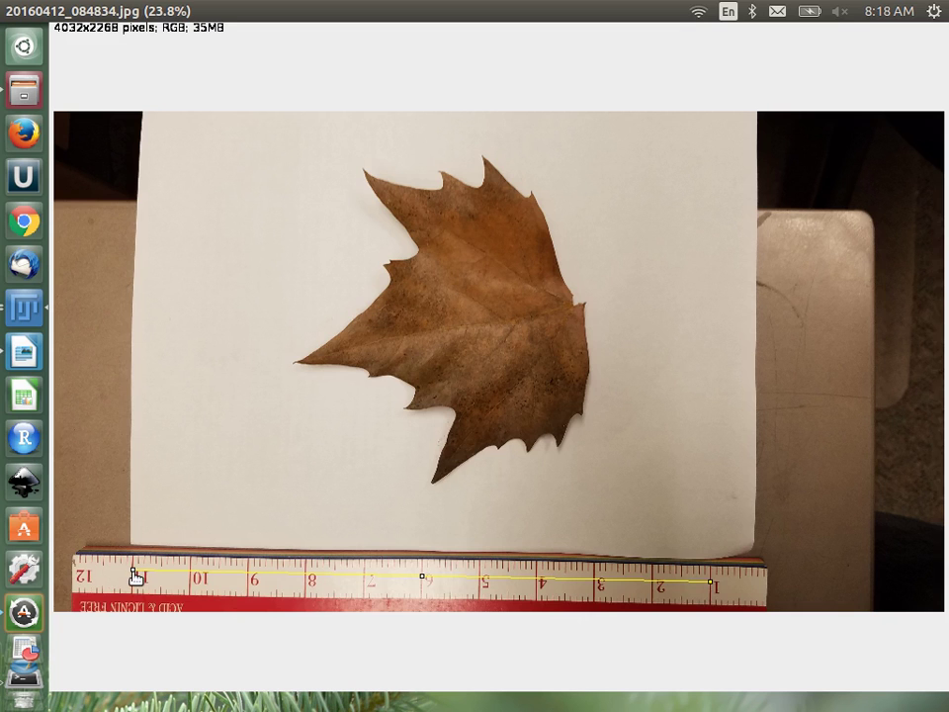
pyautogui.scroll(-1, 136, 577)
pyautogui.scroll(3, 137, 579)
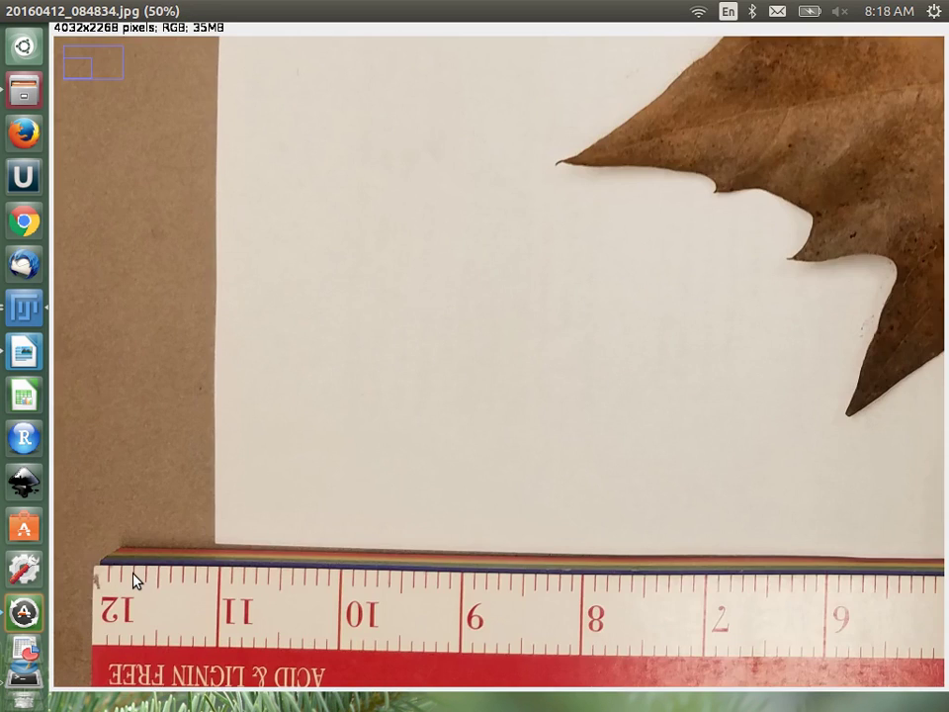
pyautogui.scroll(-2, 136, 579)
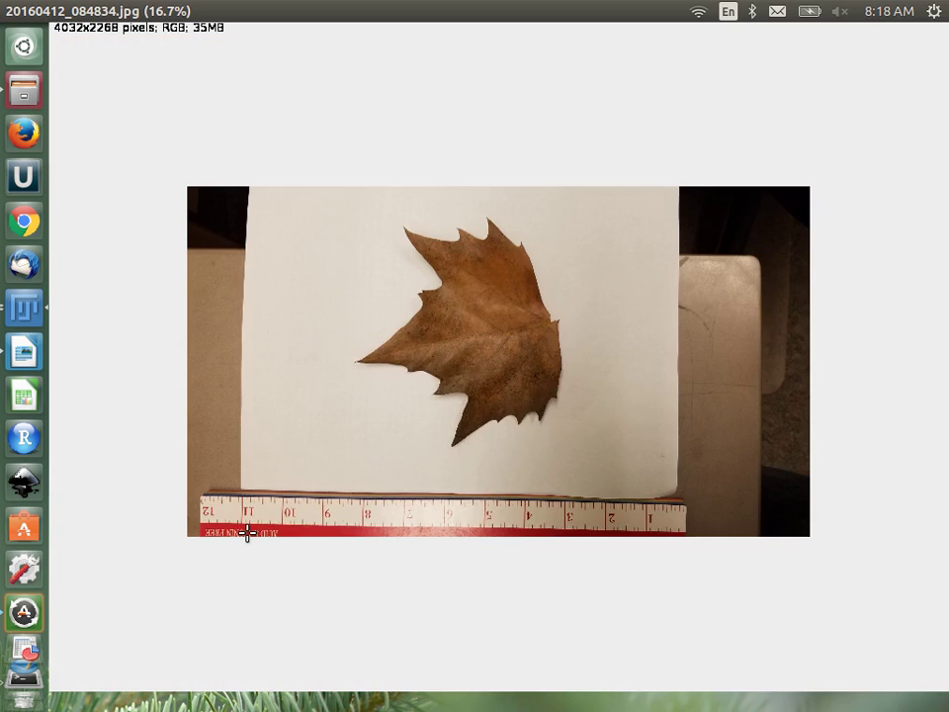
pyautogui.scroll(1, 247, 533)
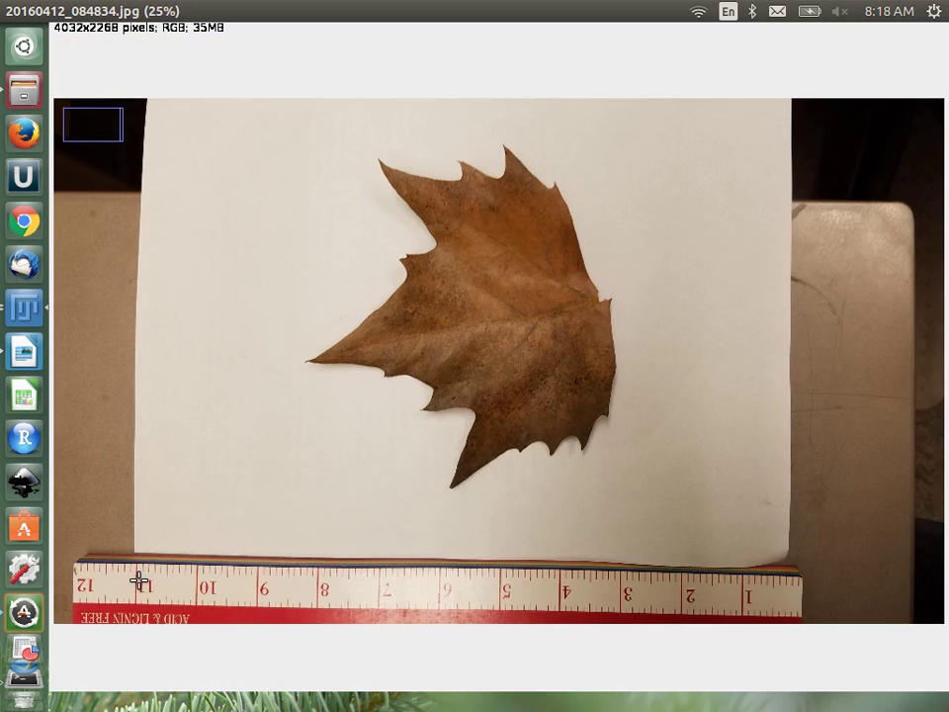
pyautogui.rightClick(139, 577)
pyautogui.press('Escape')
pyautogui.click(368, 502)
pyautogui.click(257, 555)
pyautogui.doubleClick(146, 609)
# Draw a straight line along the ruler from the 11 mark to the 1 mark and fine-tune its endpoint onto the 1 mark
pyautogui.moveTo(137, 577); pyautogui.dragTo(743, 590)
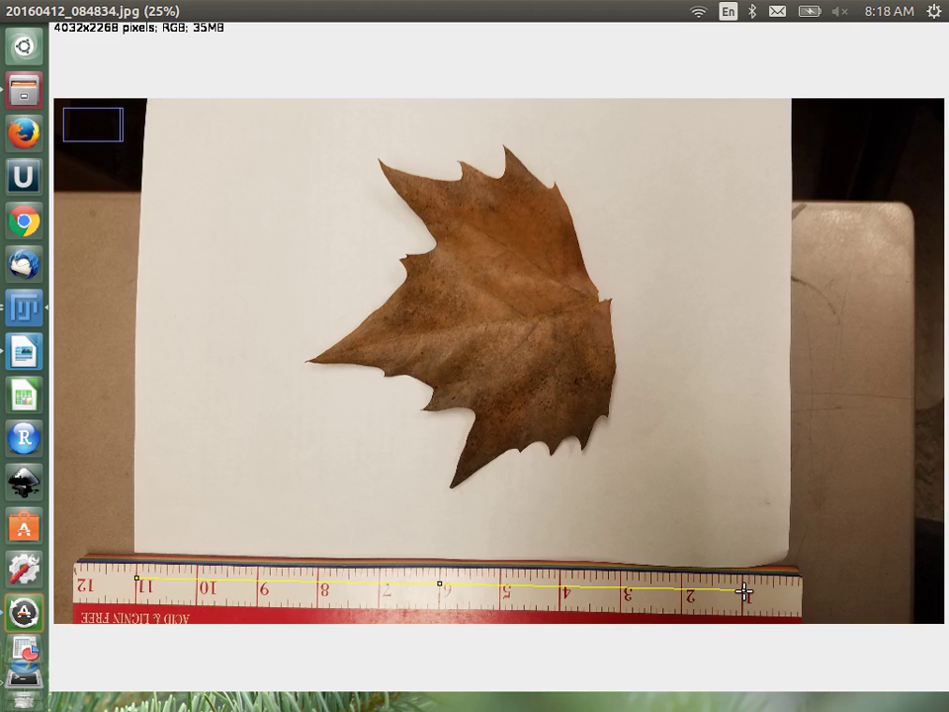
pyautogui.moveTo(742, 591); pyautogui.dragTo(743, 589)
pyautogui.press('+')
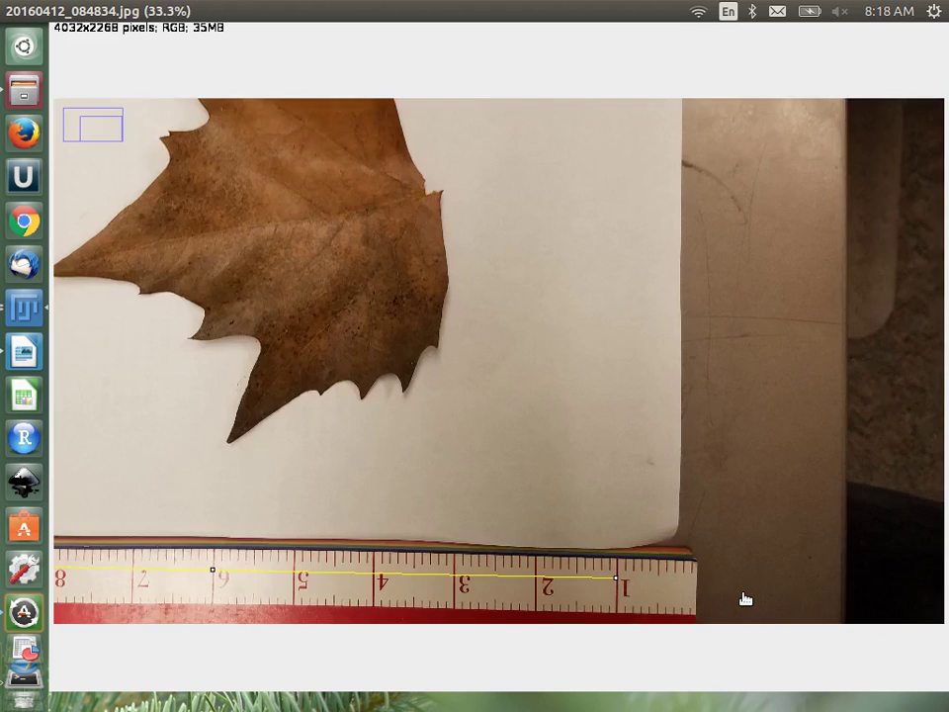
pyautogui.press('+')
pyautogui.press('+')
pyautogui.press('+')
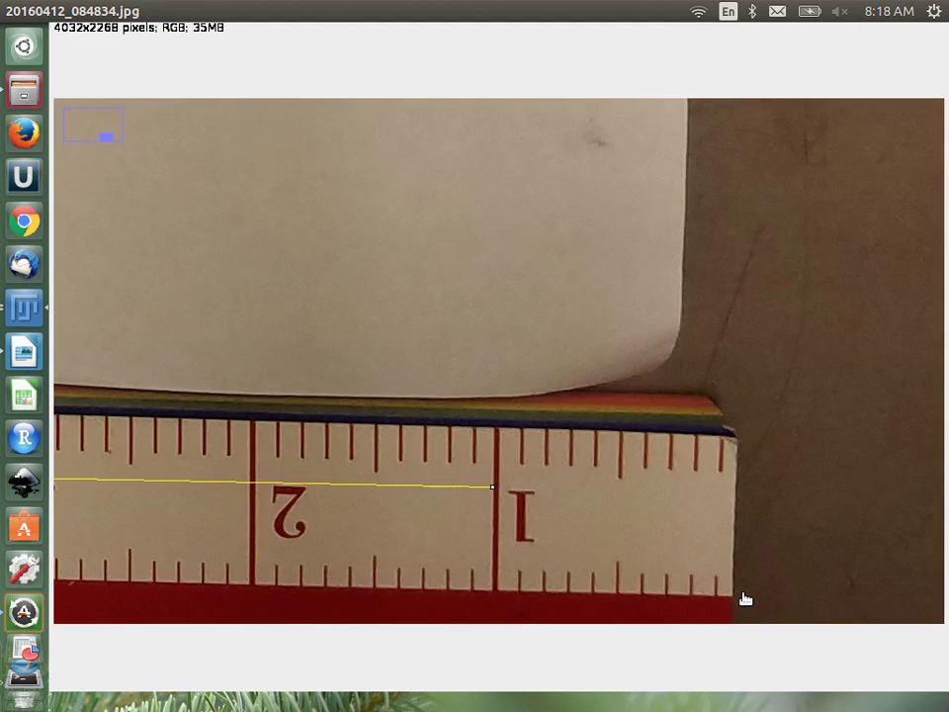
pyautogui.moveTo(499, 487); pyautogui.dragTo(496, 485)
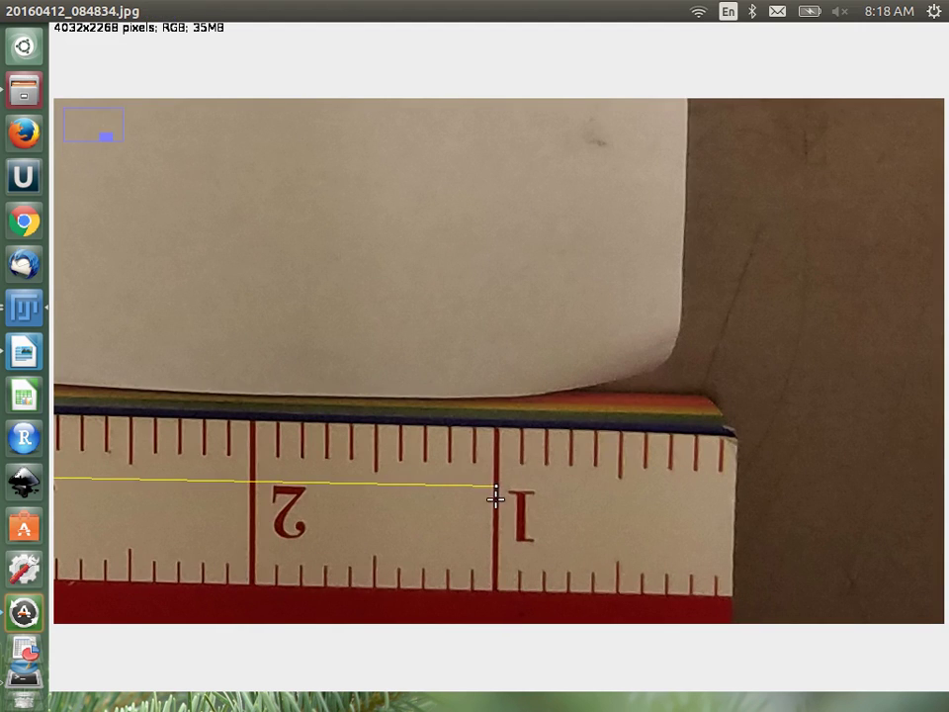
# Clear the line selection drawn along the ruler
pyautogui.press('-')
pyautogui.press('-')
pyautogui.press('-')
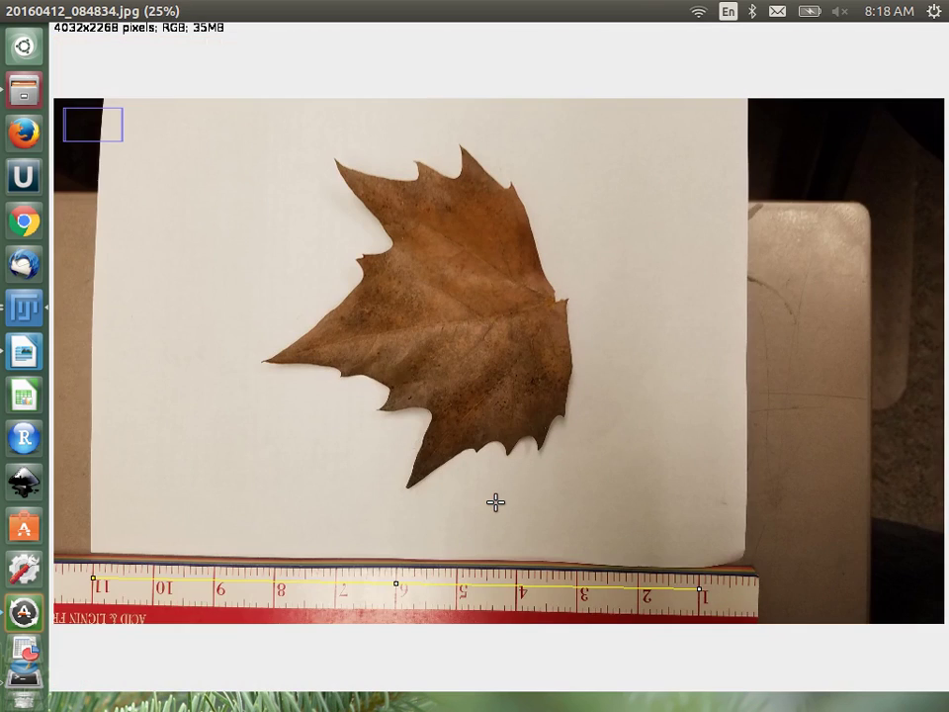
pyautogui.click(158, 593)
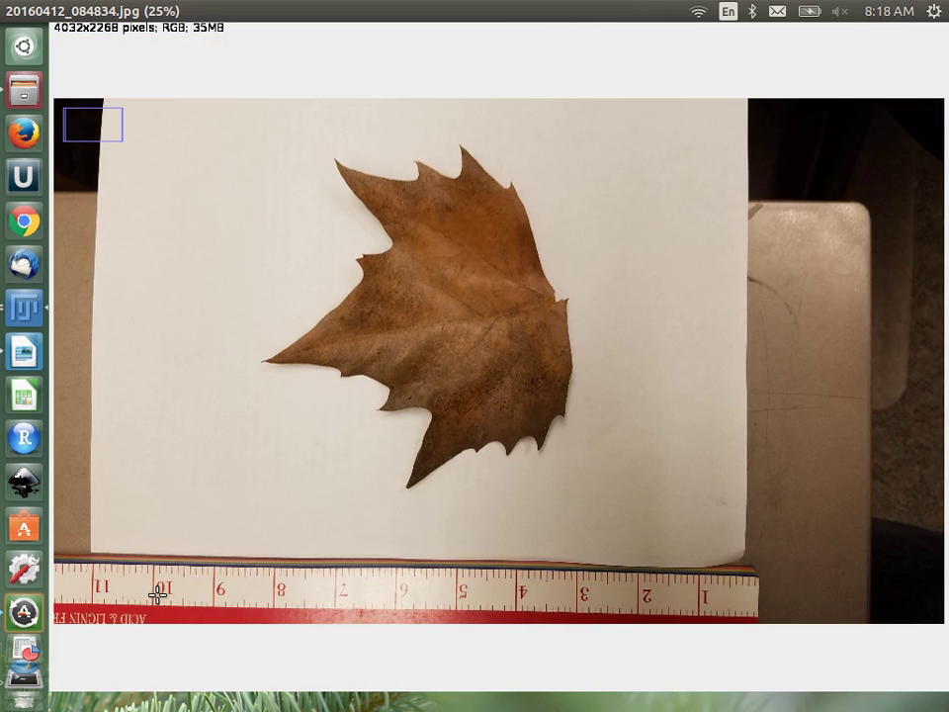
# Draw a straight line along the ruler from the 11 mark to the 1 mark, aligning both endpoints with the marks
pyautogui.rightClick(91, 576)
pyautogui.click(375, 605)
pyautogui.moveTo(93, 576)
pyautogui.mouseDown()
pyautogui.moveTo(470, 604)
pyautogui.moveTo(713, 596)
pyautogui.moveTo(698, 587)
pyautogui.mouseUp()
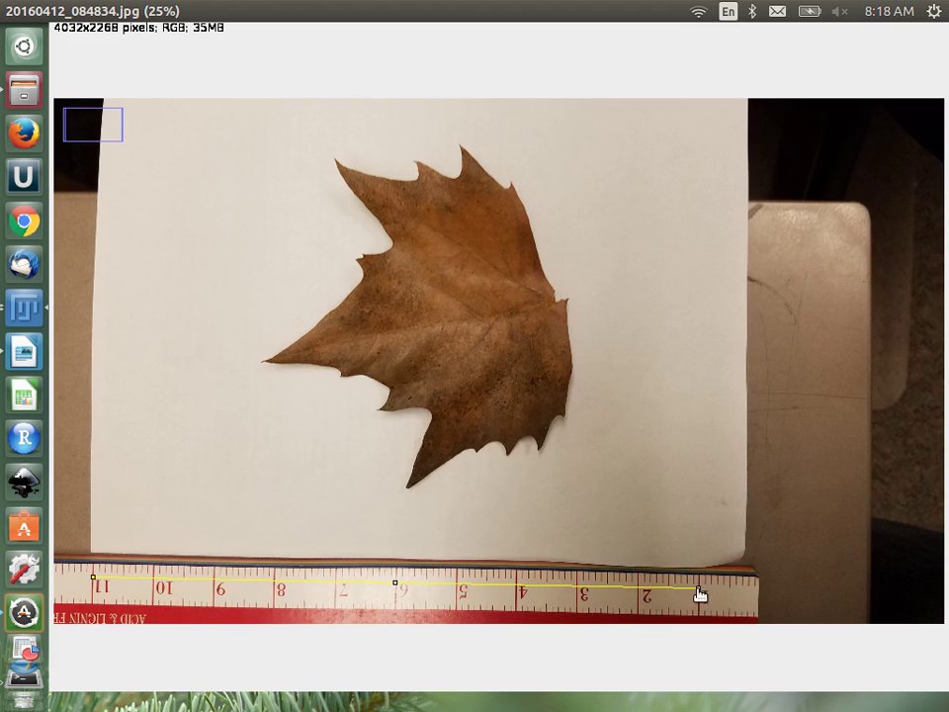
pyautogui.scroll(4, 699, 593)
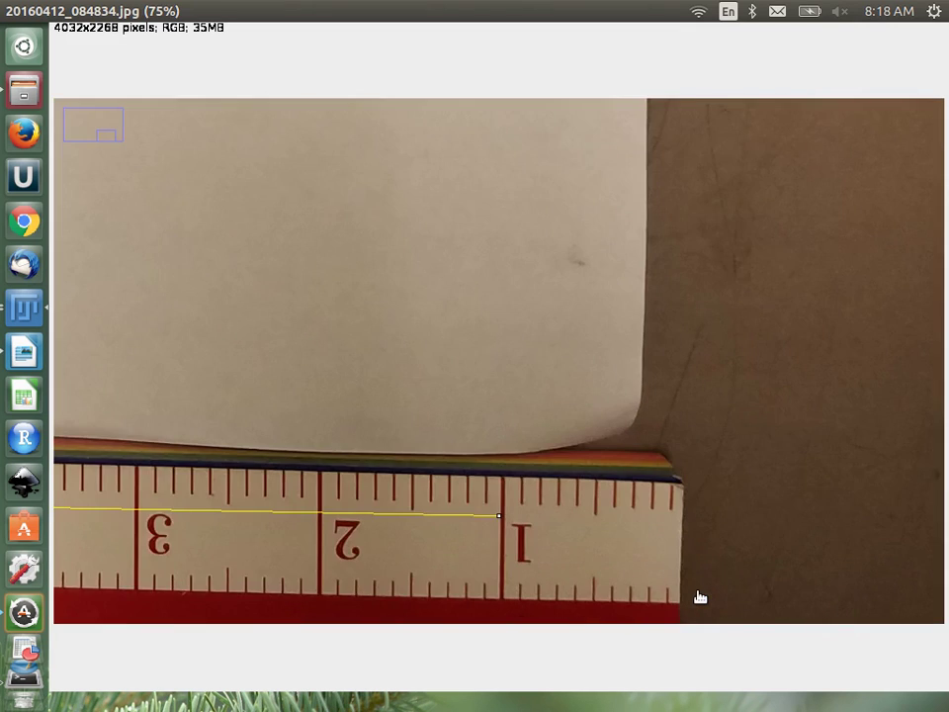
pyautogui.scroll(1, 700, 597)
pyautogui.moveTo(500, 481); pyautogui.dragTo(502, 481)
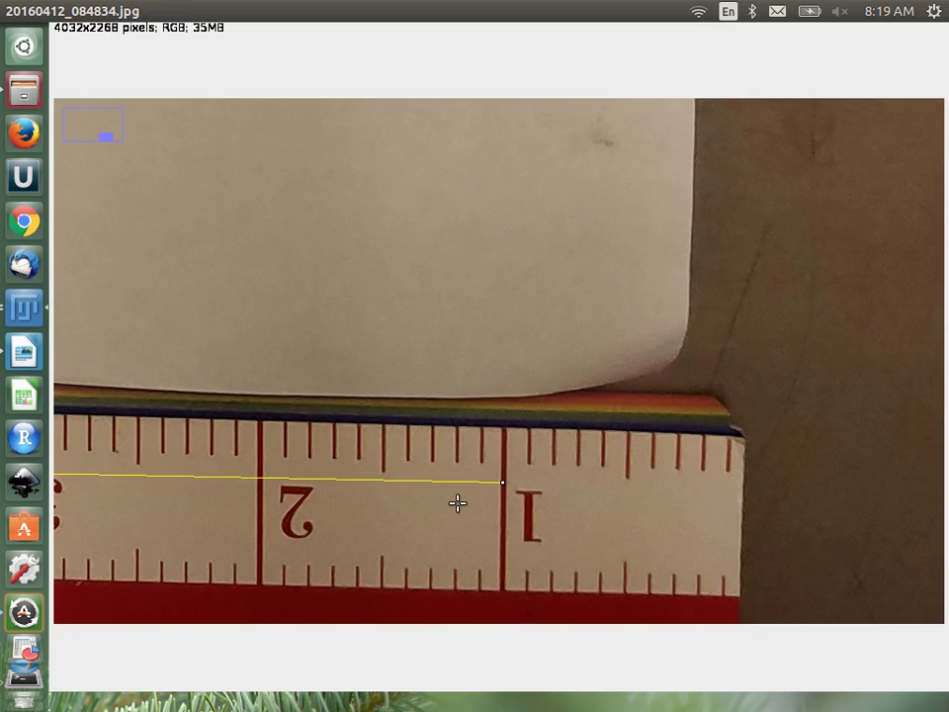
pyautogui.scroll(-5, 457, 502)
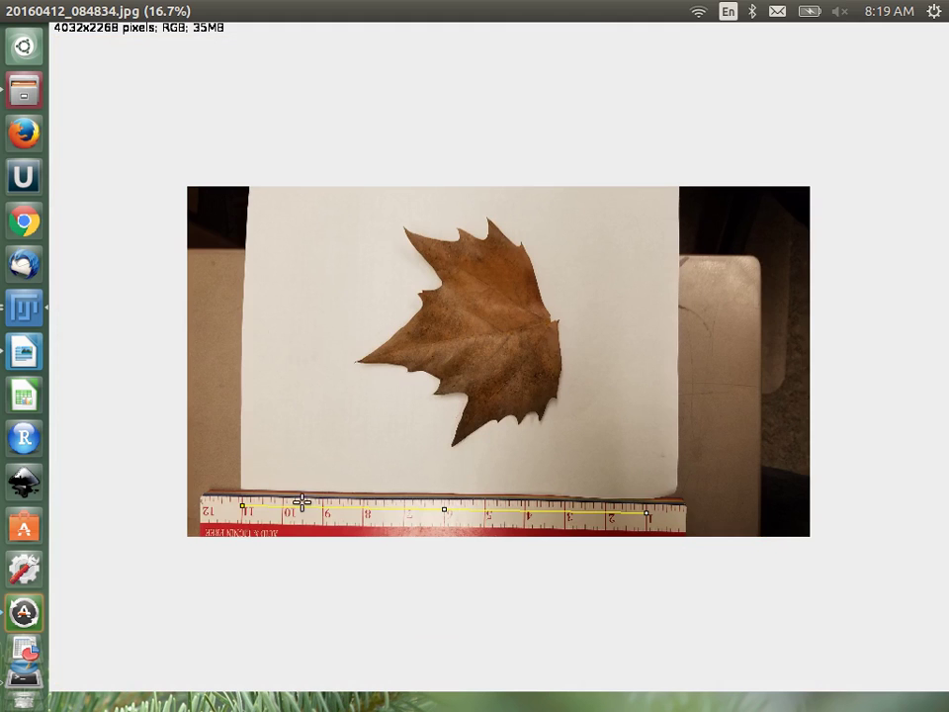
pyautogui.scroll(1, 245, 509)
pyautogui.rightClick(247, 512)
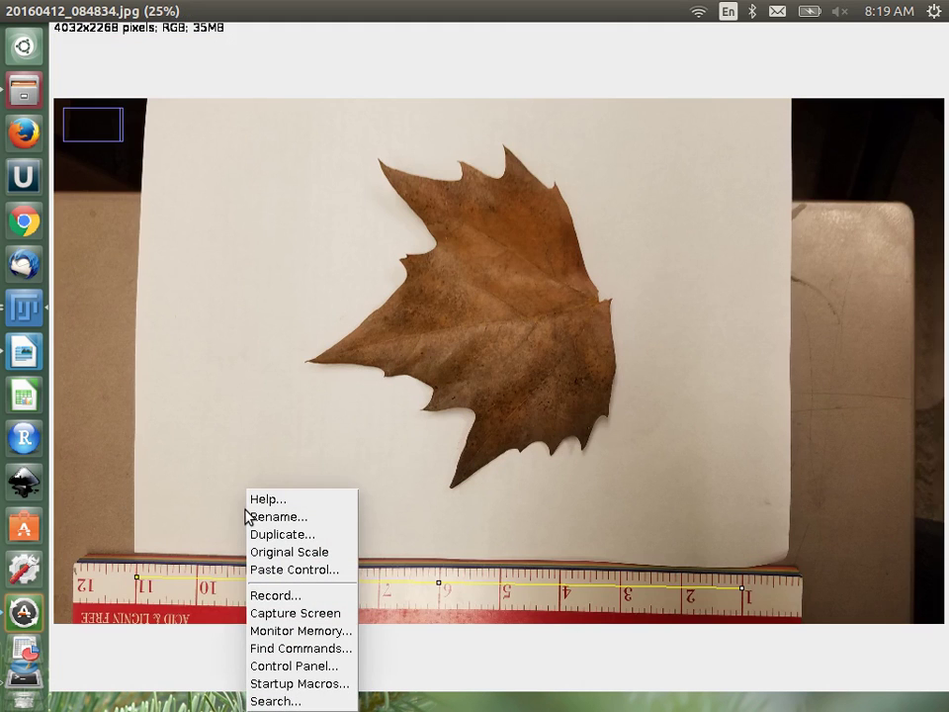
pyautogui.click(135, 591)
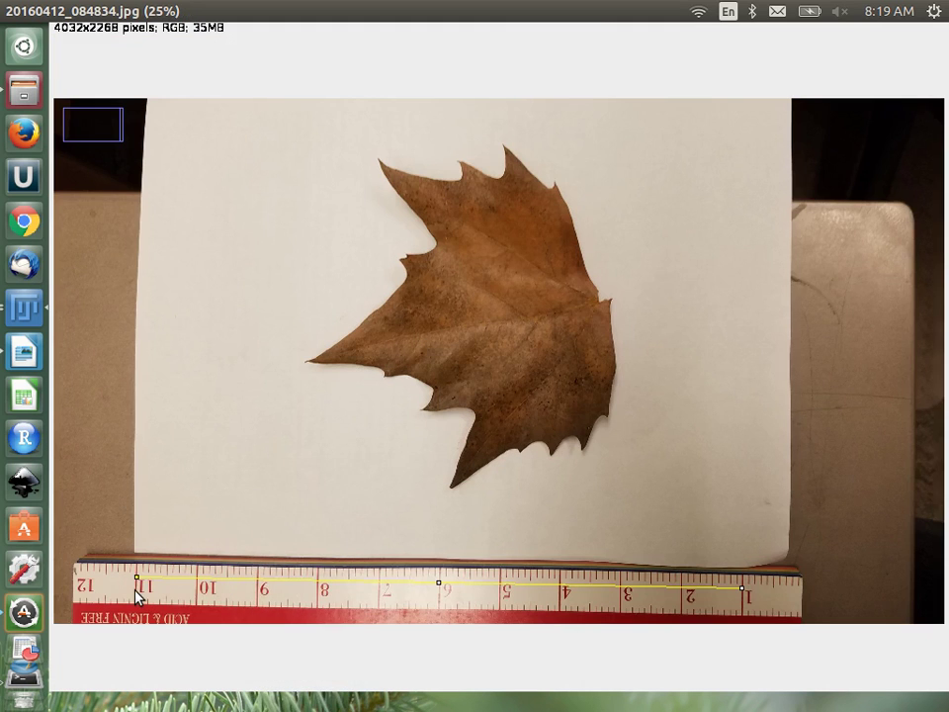
pyautogui.scroll(1, 132, 581)
pyautogui.scroll(4, 131, 583)
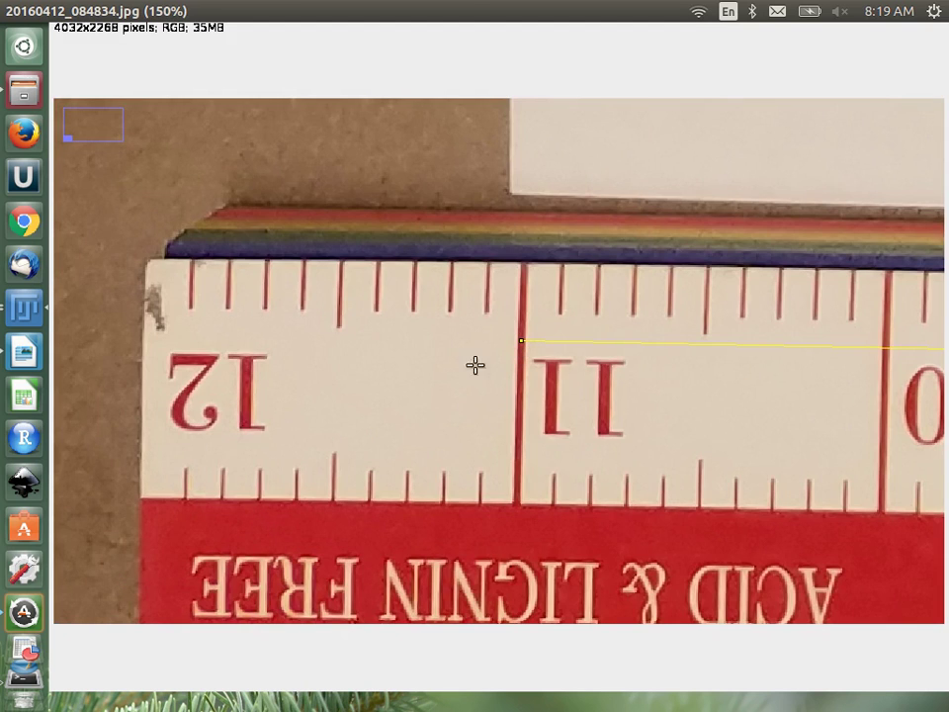
# Set the image scale from the ruler line with a known distance of 10 inches, applied globally
pyautogui.moveTo(344, 7); pyautogui.dragTo(360, 248)
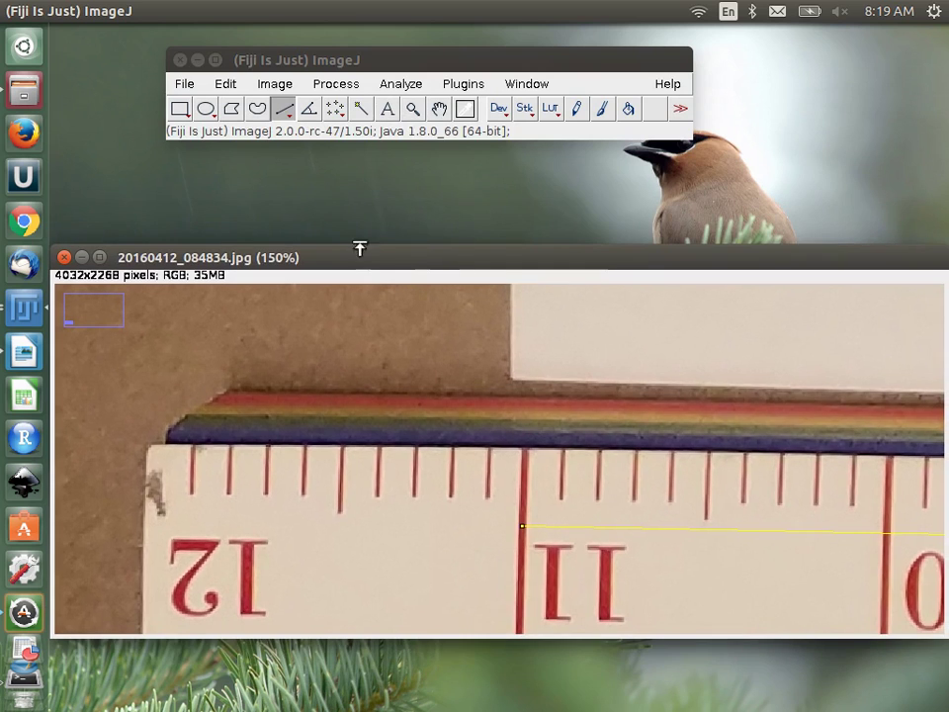
pyautogui.click(407, 85)
pyautogui.click(411, 234)
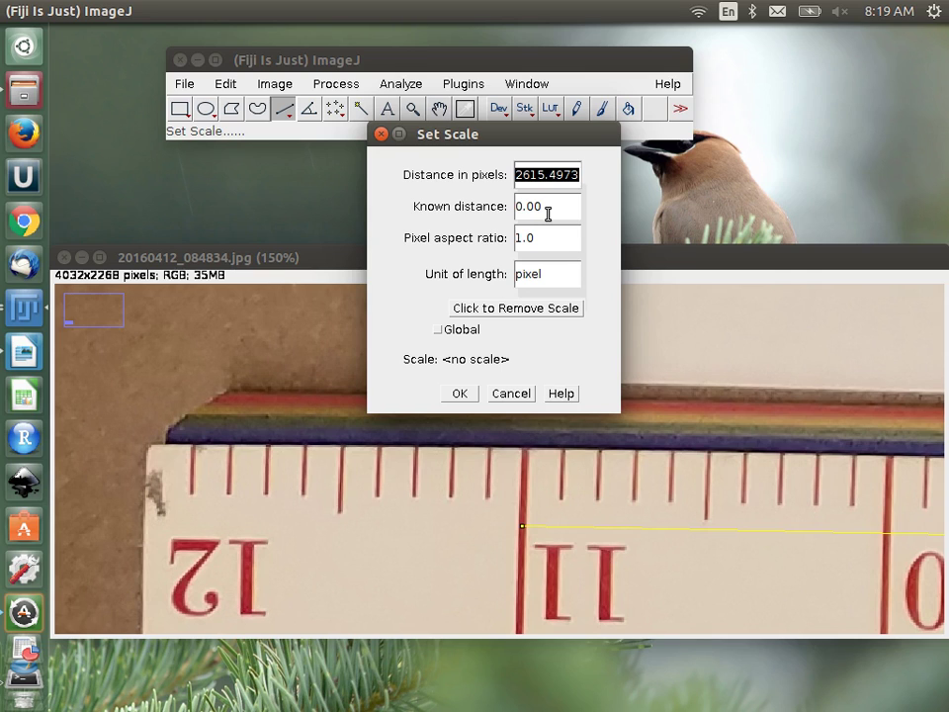
pyautogui.click(538, 214)
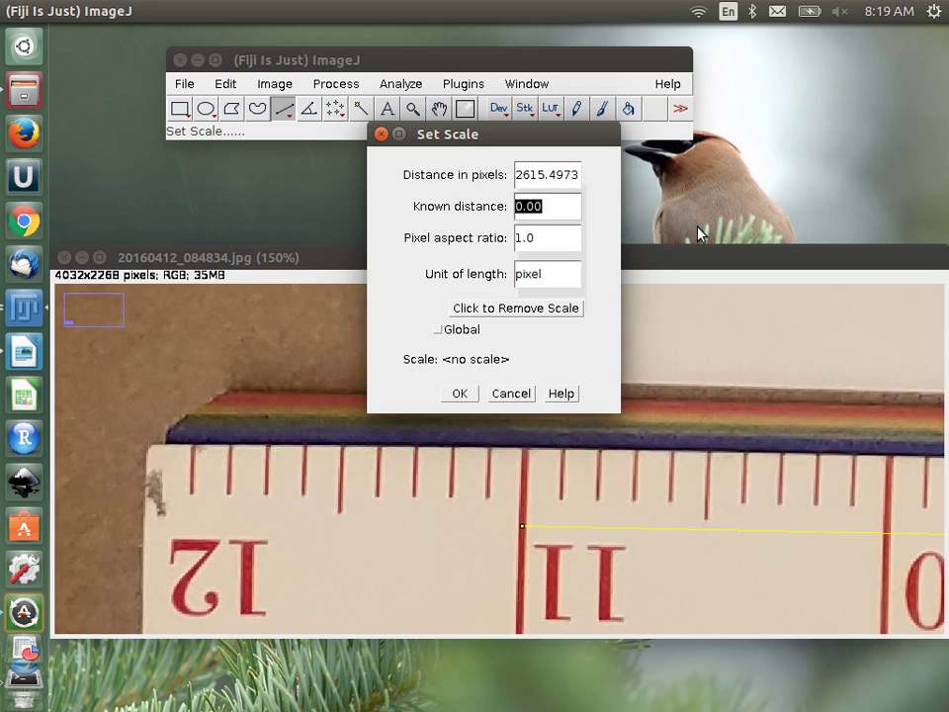
pyautogui.write('10')
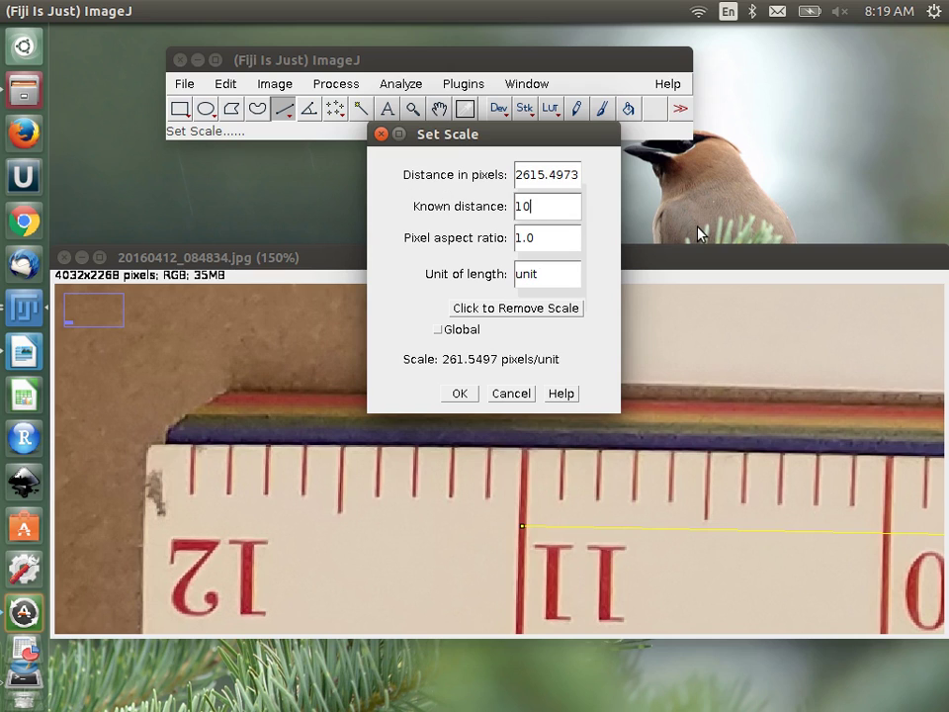
pyautogui.click(555, 238)
pyautogui.click(542, 275)
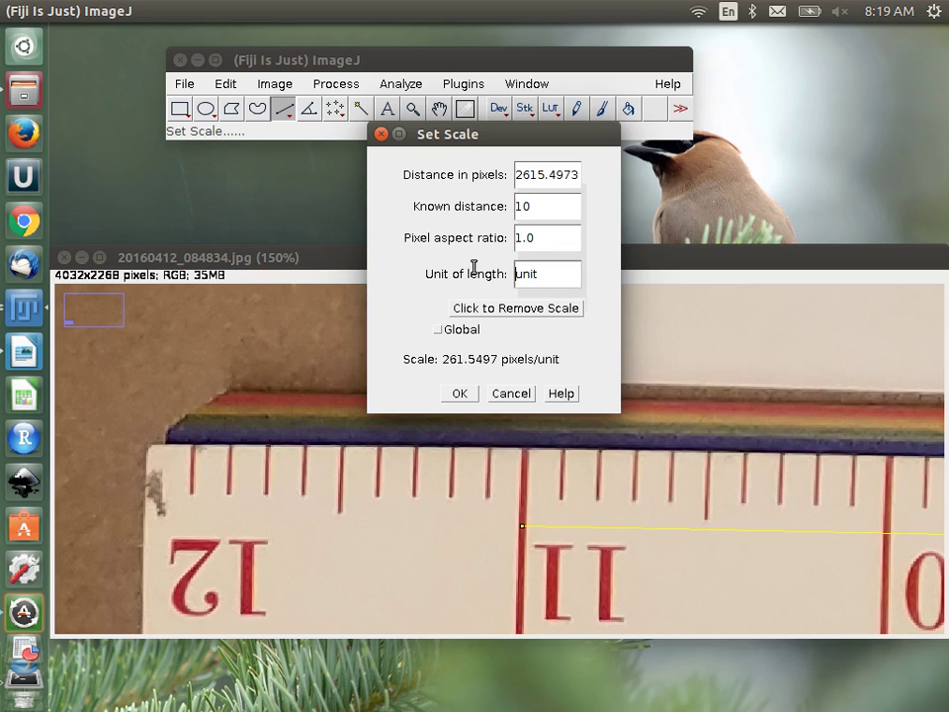
pyautogui.write('inches')
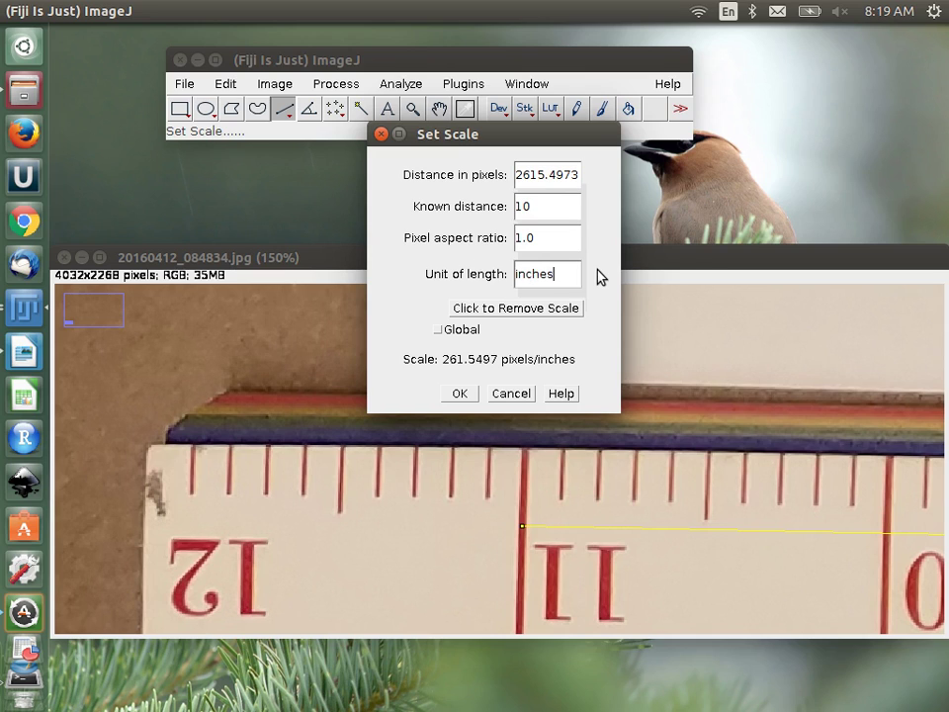
pyautogui.click(436, 329)
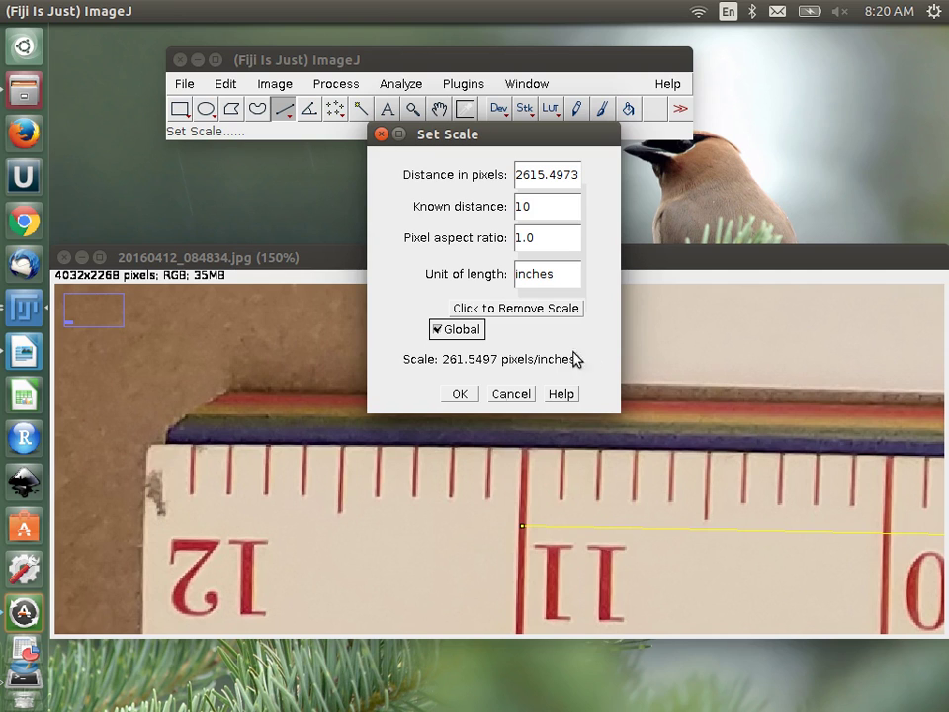
pyautogui.click(461, 394)
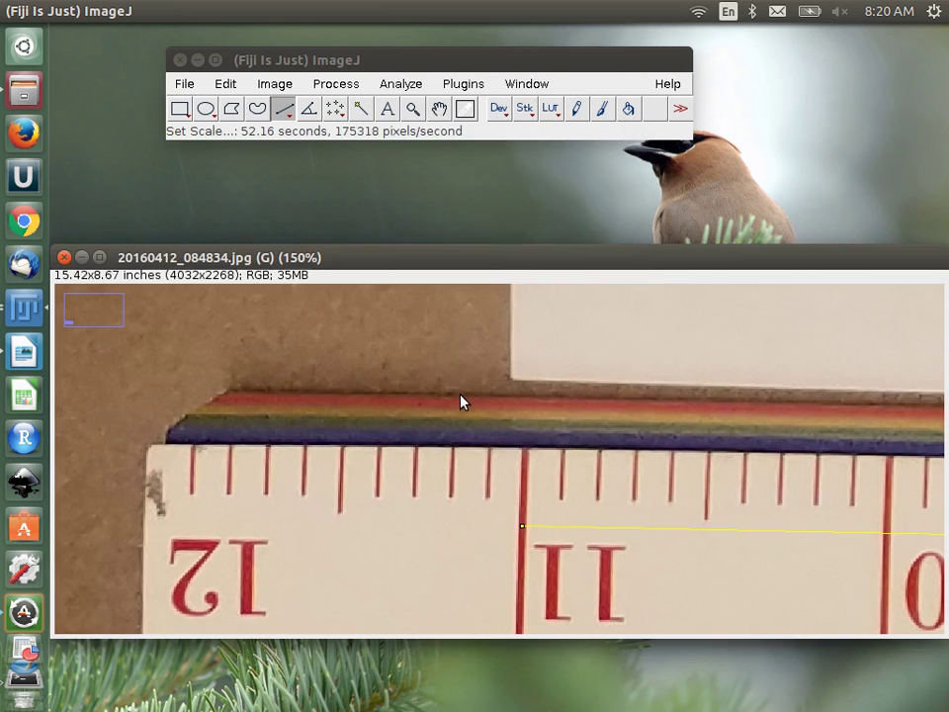
# Measure a straight line drawn between the leaf's upper-left and lowest lobe tips, and close the results without saving
pyautogui.doubleClick(518, 262)
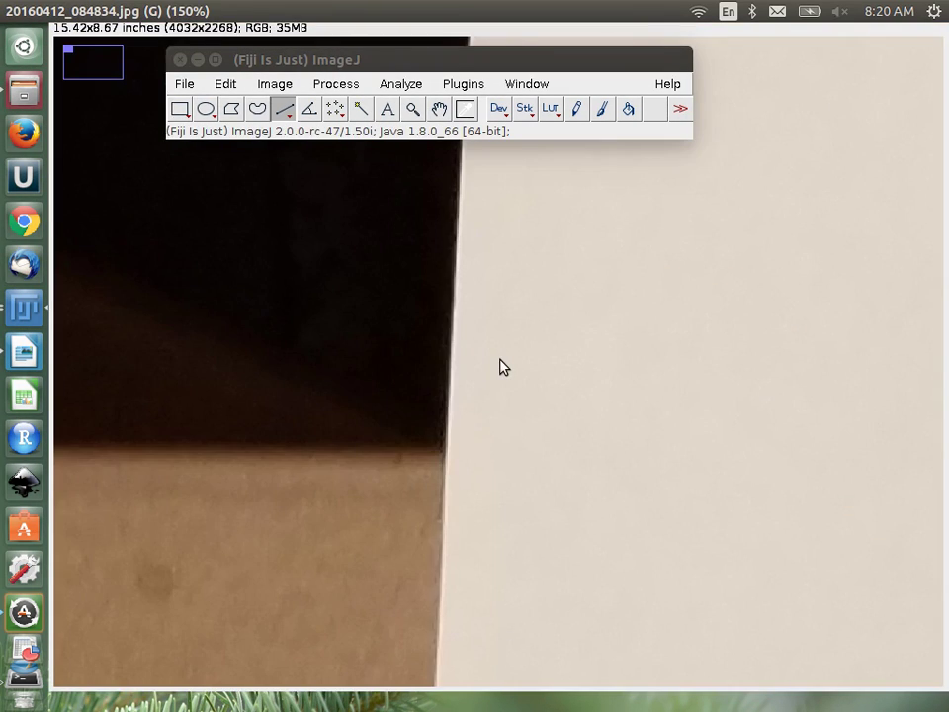
pyautogui.press('-')
pyautogui.press('-')
pyautogui.press('-')
pyautogui.press('-')
pyautogui.press('-')
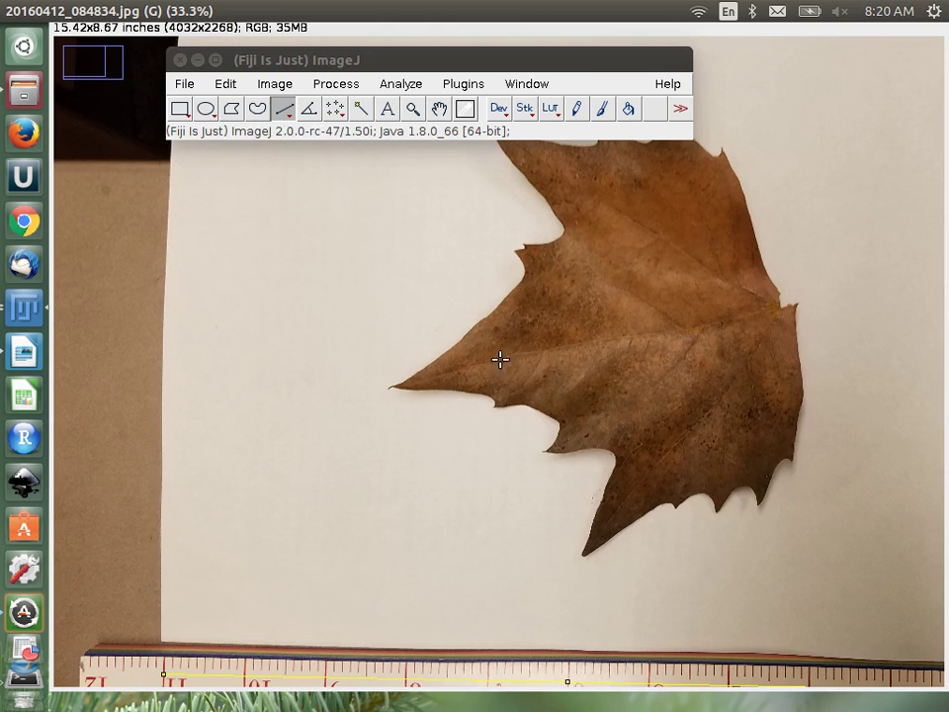
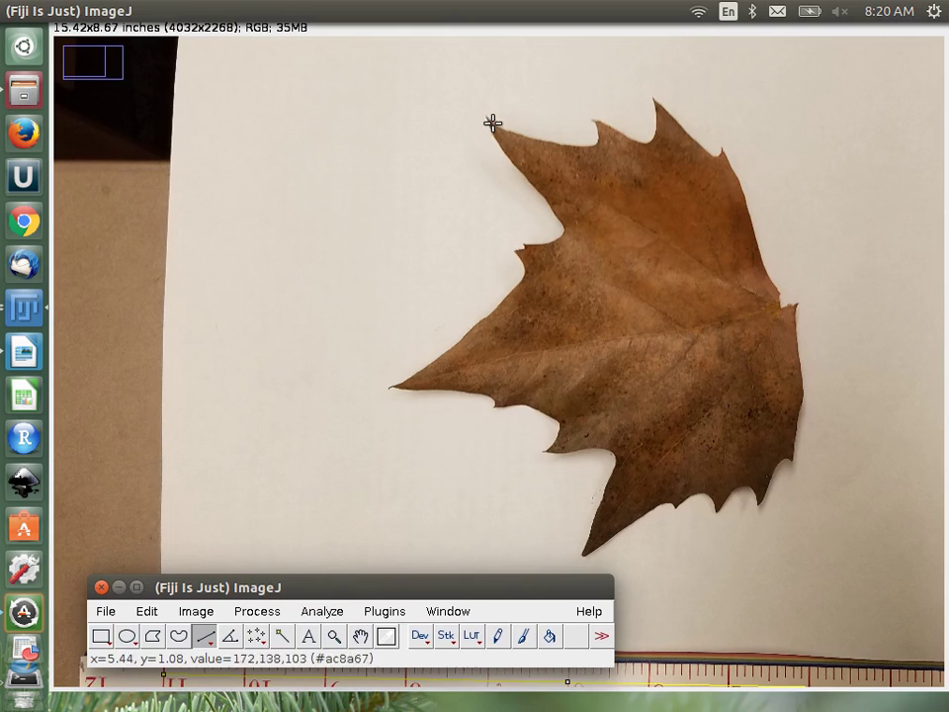
pyautogui.moveTo(486, 118); pyautogui.dragTo(583, 556)
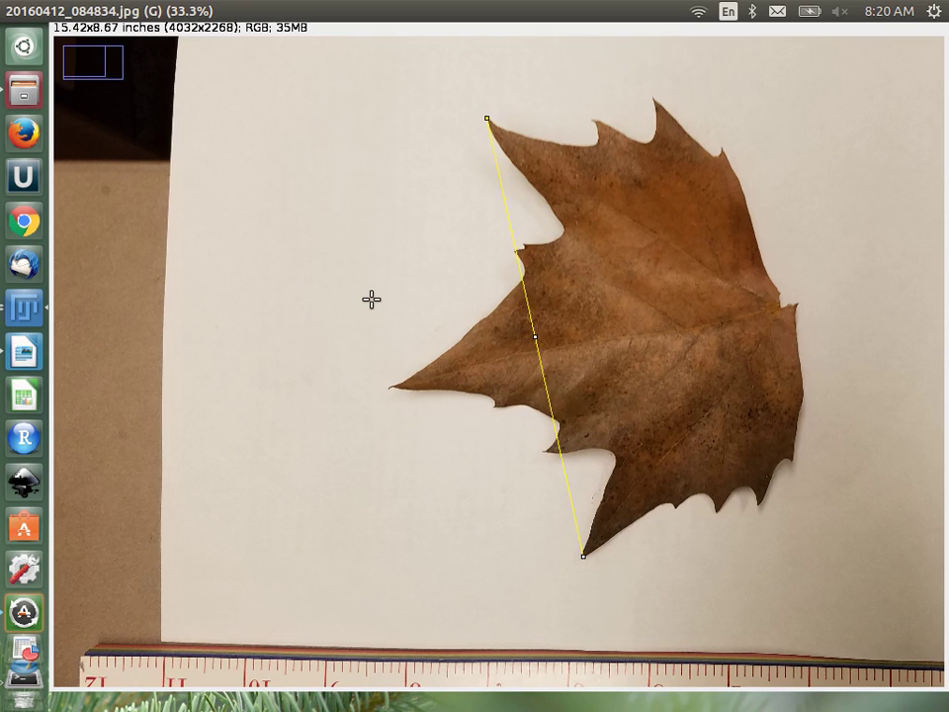
pyautogui.hotkey('ctrl', 'm')
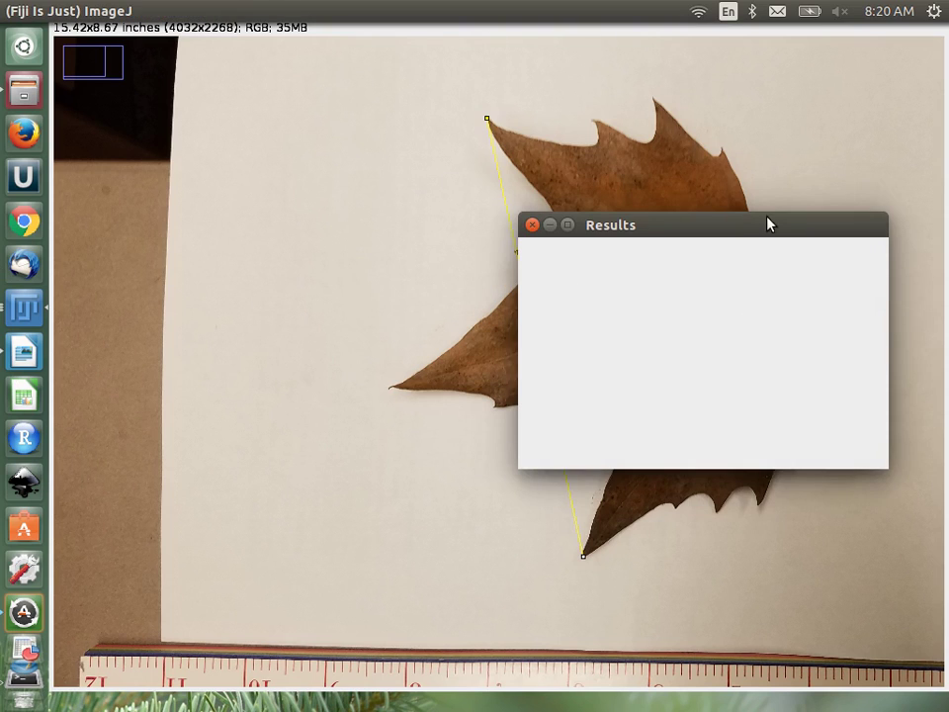
pyautogui.moveTo(769, 230); pyautogui.dragTo(569, 170)
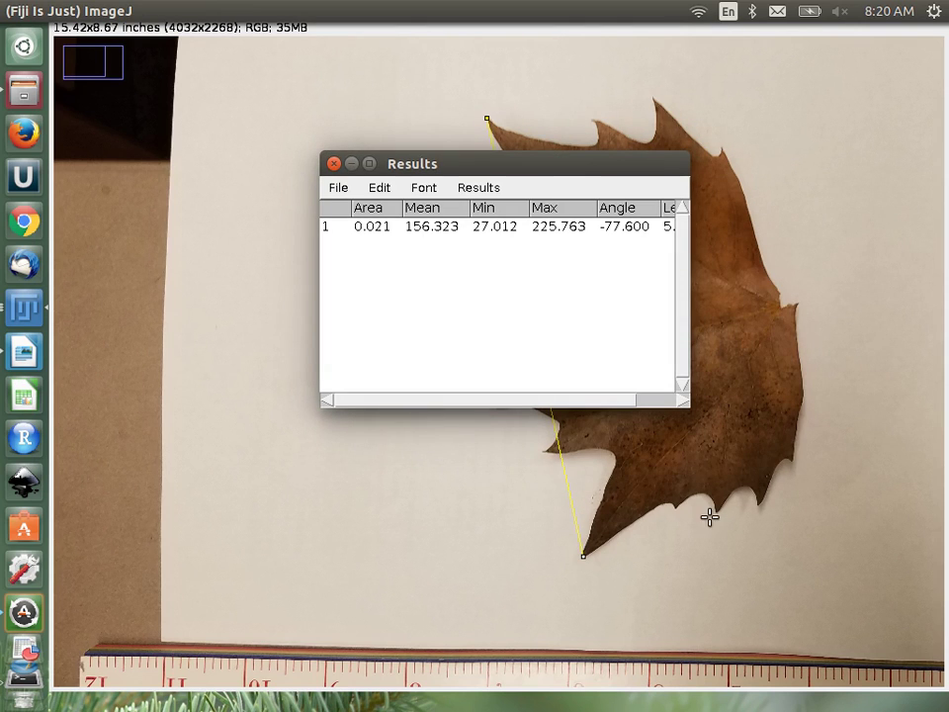
pyautogui.moveTo(682, 400); pyautogui.dragTo(860, 478)
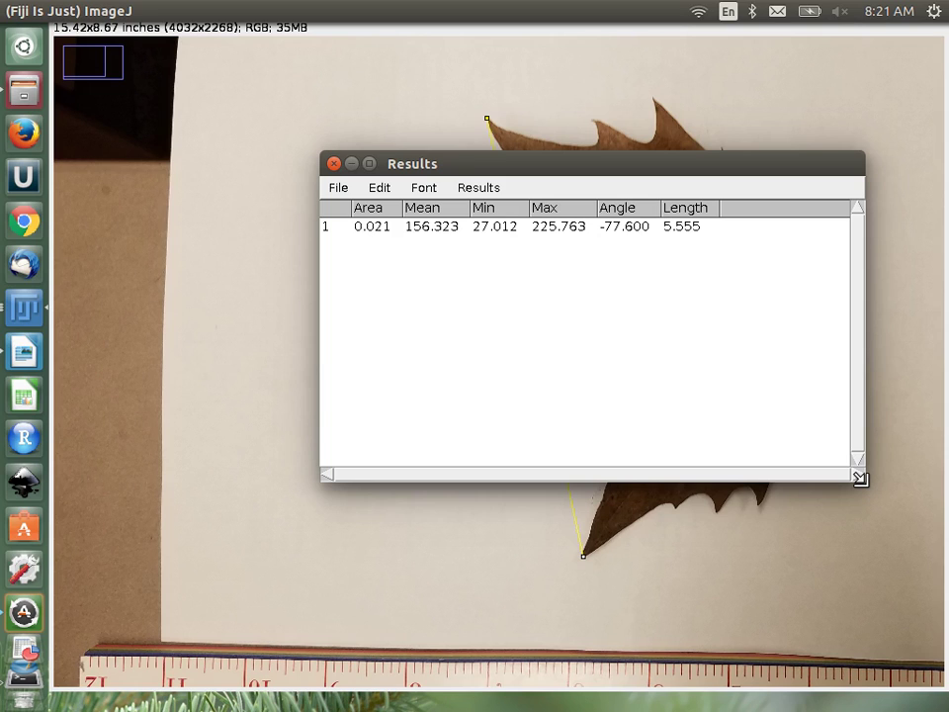
pyautogui.click(333, 163)
pyautogui.click(488, 260)
# Replace the line with an oval selection around the leaf and adjust its edges to fit closely to the leaf tips
pyautogui.moveTo(474, 12); pyautogui.dragTo(507, 25)
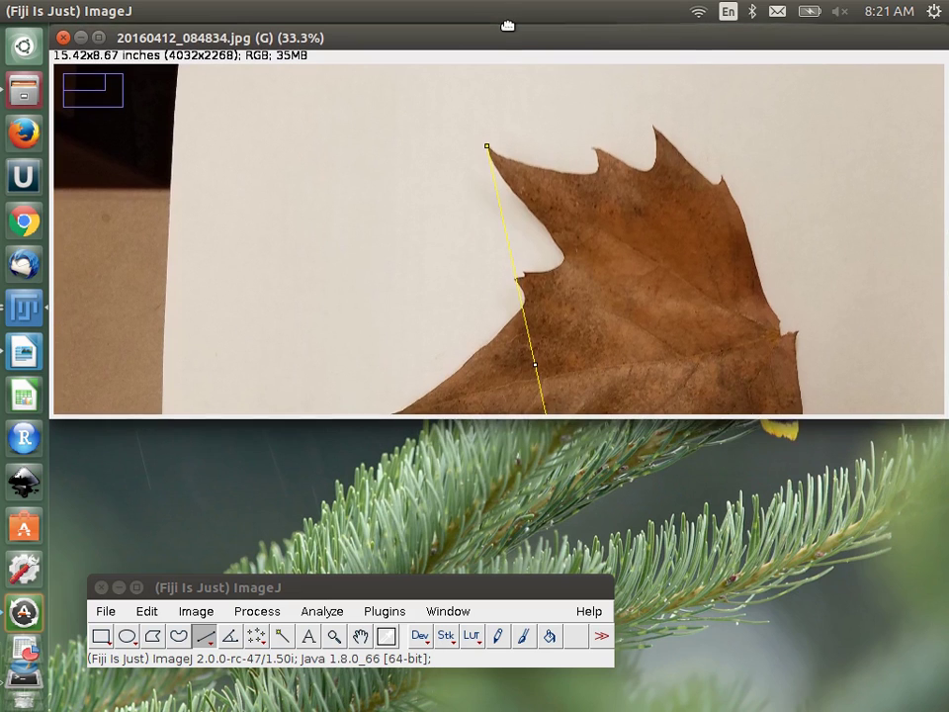
pyautogui.moveTo(535, 411); pyautogui.dragTo(532, 625)
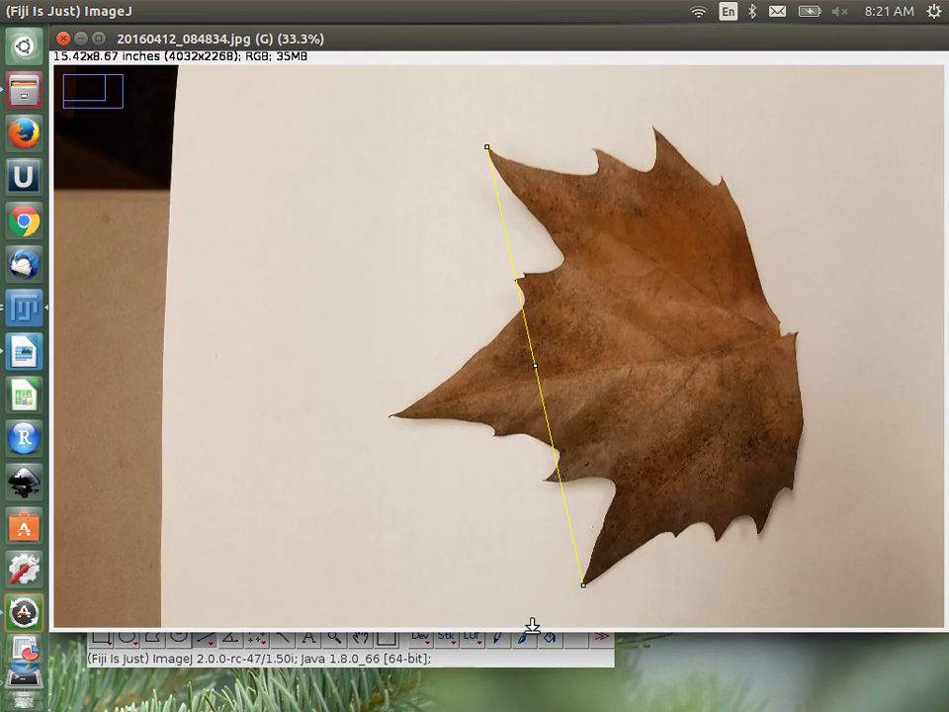
pyautogui.click(505, 664)
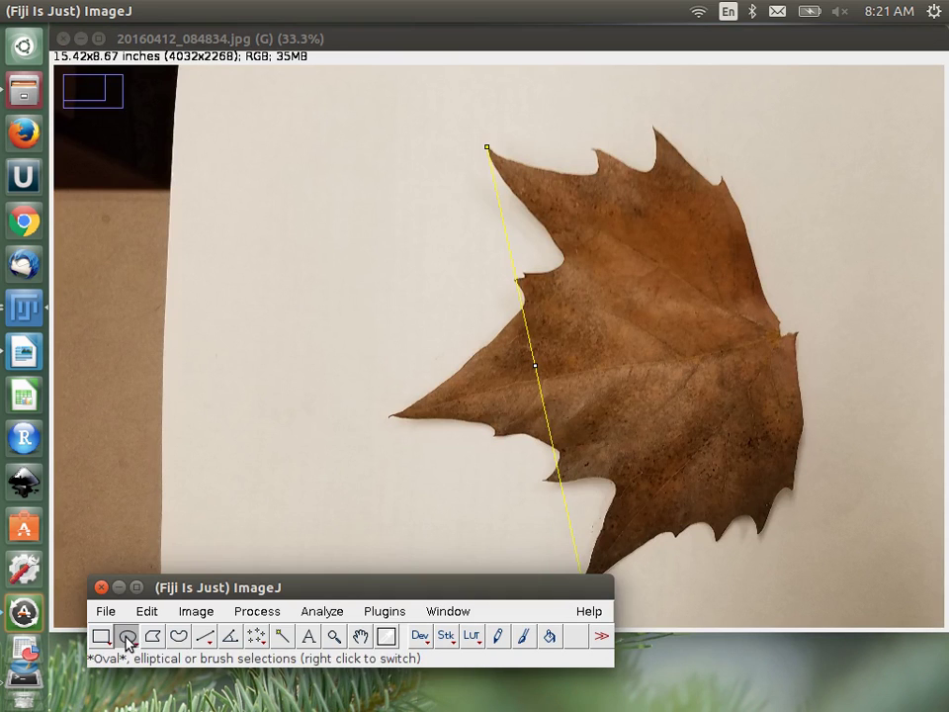
pyautogui.moveTo(443, 107); pyautogui.dragTo(824, 596)
pyautogui.moveTo(447, 358); pyautogui.dragTo(383, 366)
pyautogui.moveTo(603, 111)
pyautogui.mouseDown()
pyautogui.moveTo(603, 126)
pyautogui.moveTo(603, 115)
pyautogui.mouseUp()
pyautogui.moveTo(603, 599); pyautogui.dragTo(606, 588)
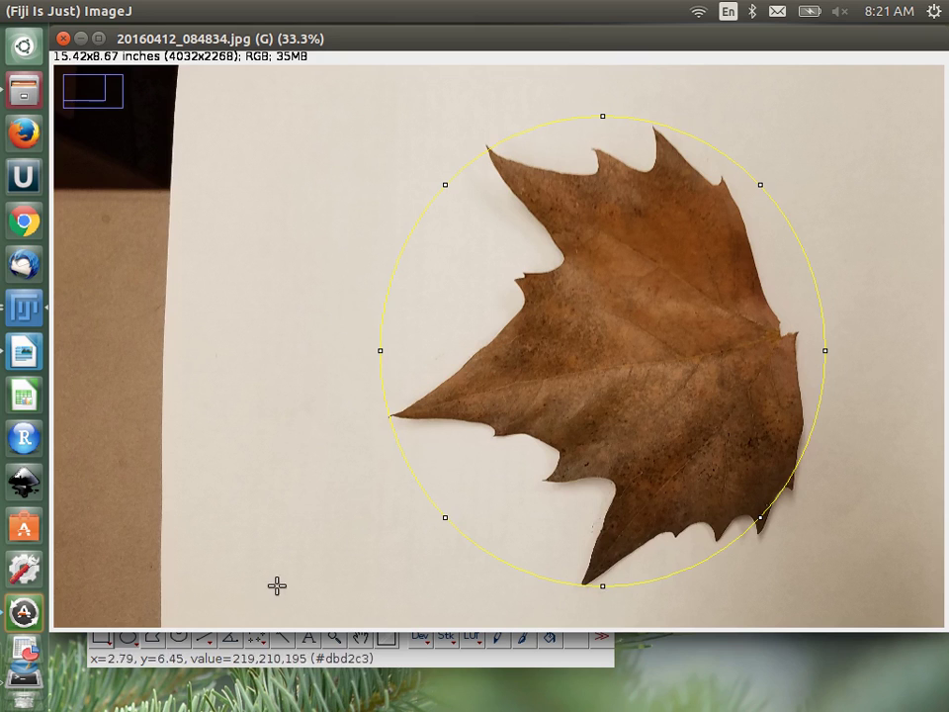
# Measure the area of the oval selection around the leaf, and discard both the results and the selection
pyautogui.click(410, 660)
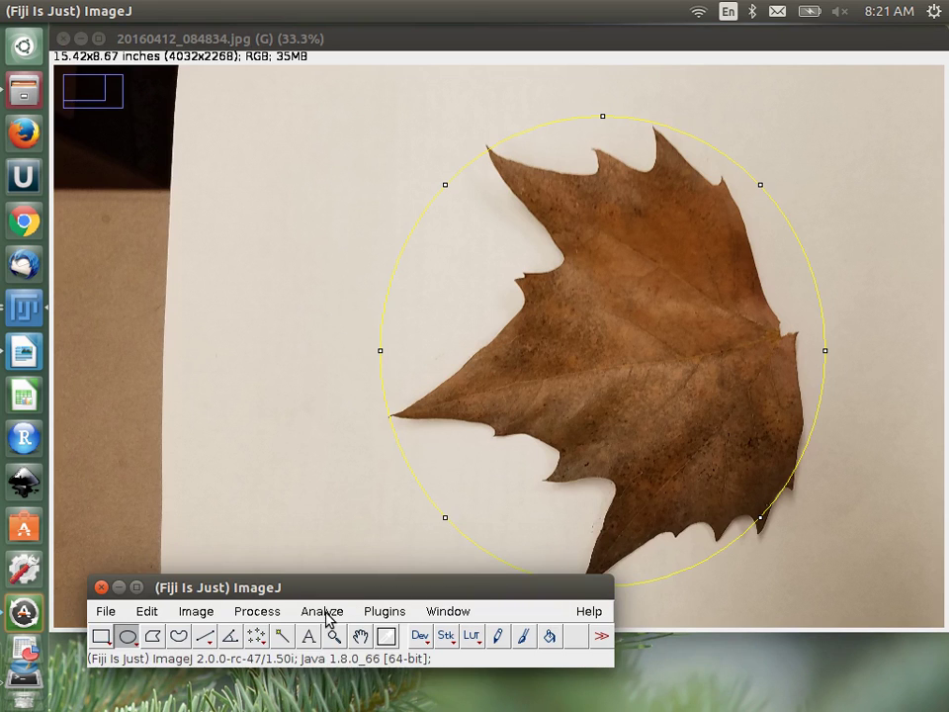
pyautogui.moveTo(382, 584); pyautogui.dragTo(409, 245)
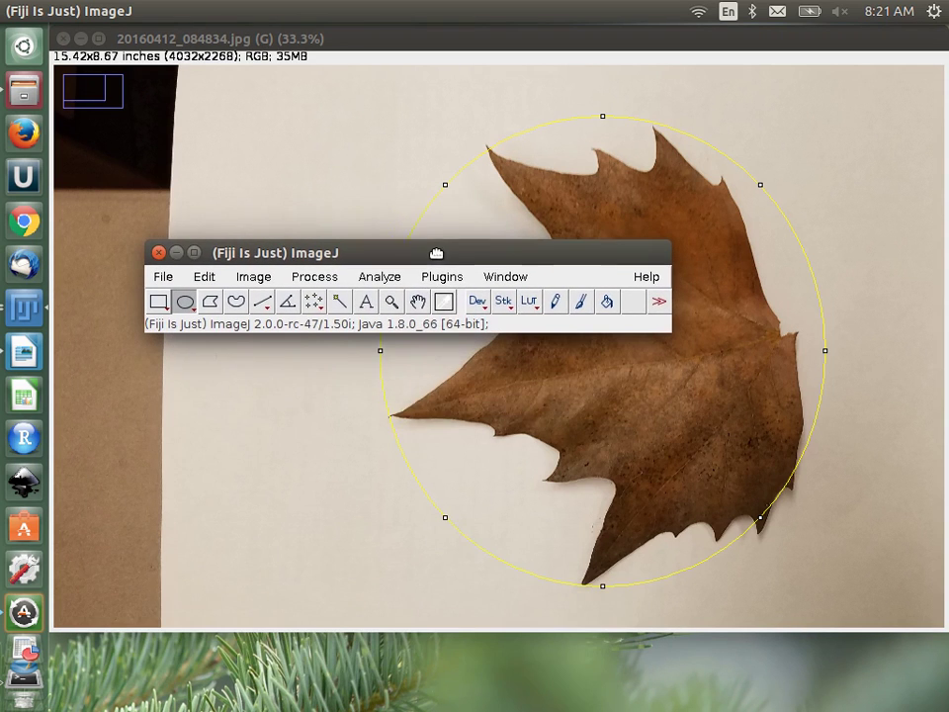
pyautogui.click(388, 274)
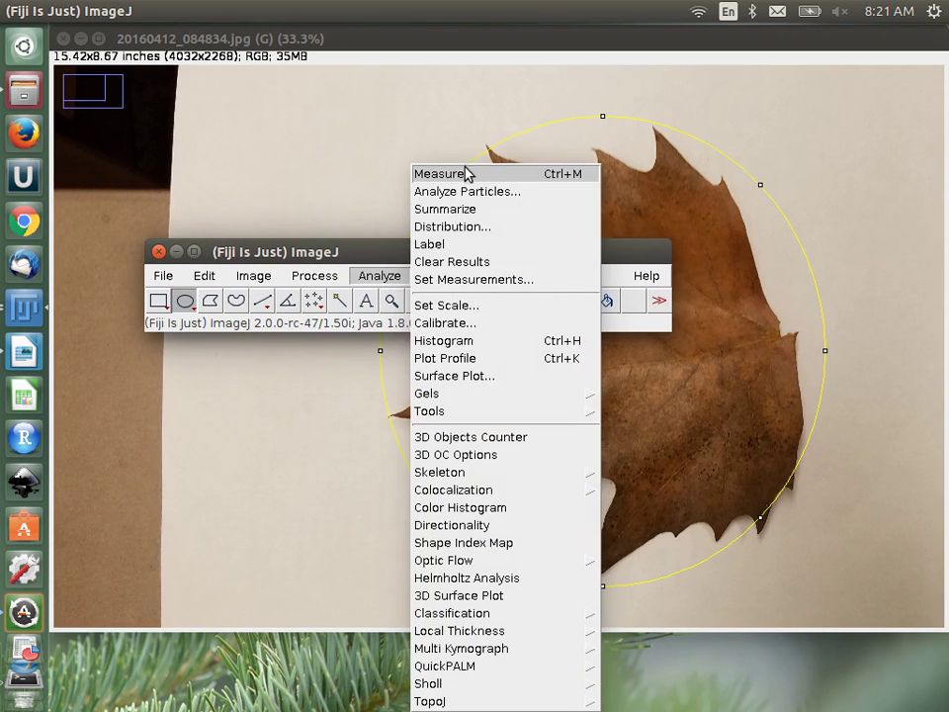
pyautogui.click(463, 178)
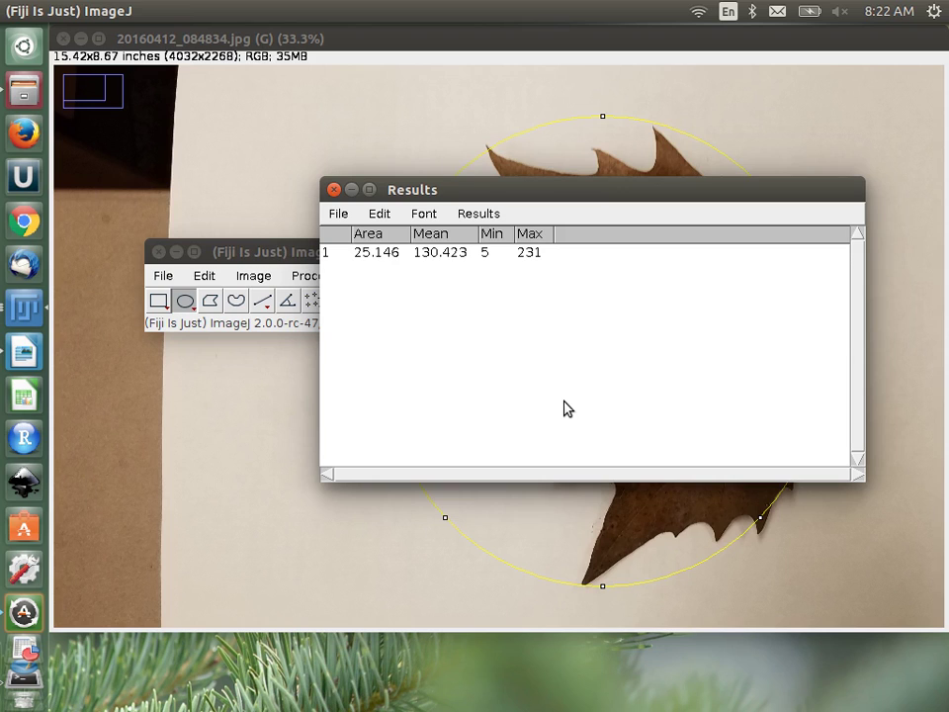
pyautogui.click(333, 190)
pyautogui.click(494, 255)
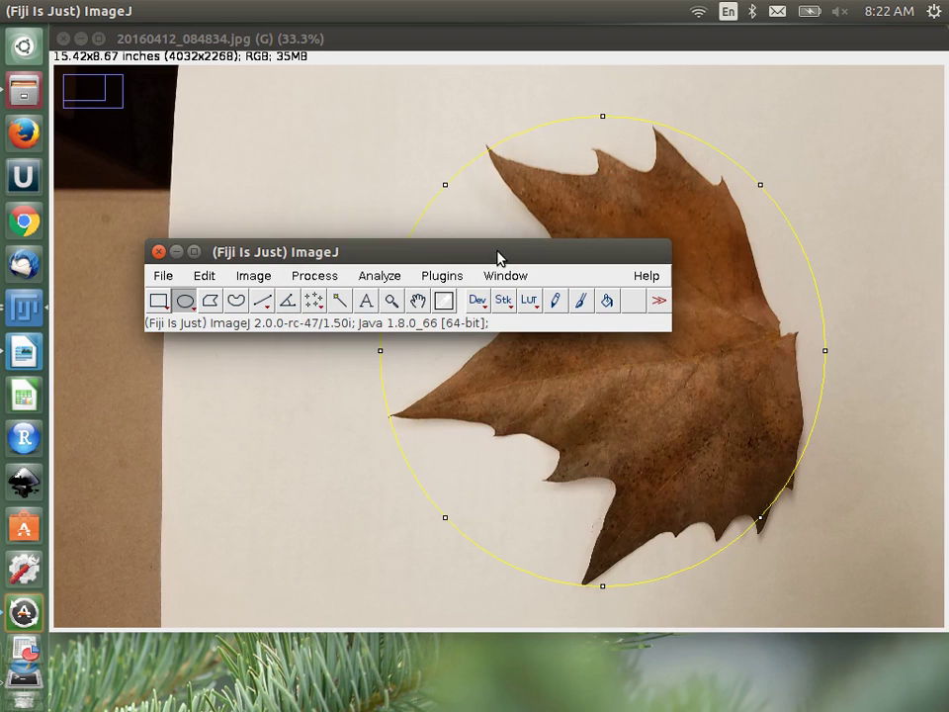
pyautogui.click(401, 174)
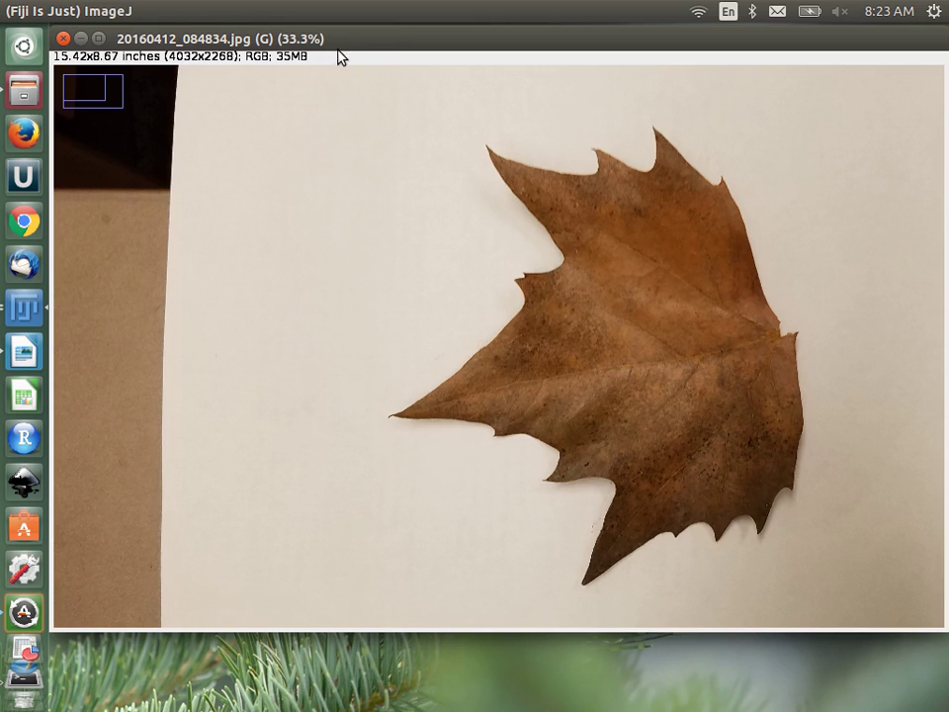
# Rearrange the leaf photo and the main Fiji window so the photo is fully in view with the toolbar over its lower part
pyautogui.moveTo(343, 43); pyautogui.dragTo(605, 273)
pyautogui.moveTo(243, 250); pyautogui.dragTo(315, 500)
pyautogui.moveTo(710, 265); pyautogui.dragTo(714, 99)
pyautogui.moveTo(311, 504); pyautogui.dragTo(269, 627)
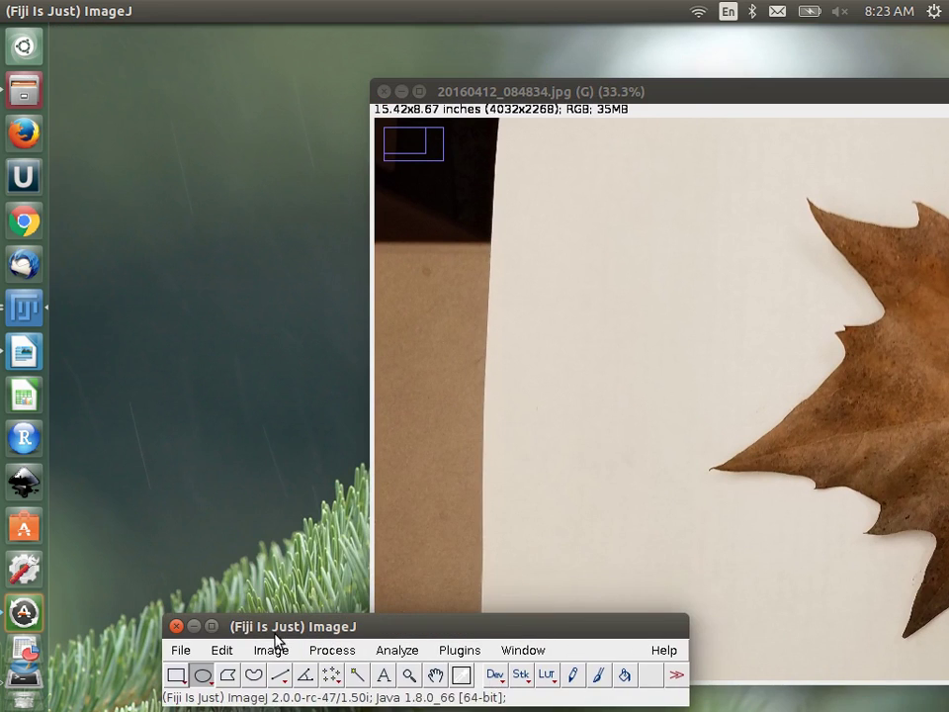
pyautogui.moveTo(678, 94); pyautogui.dragTo(358, 25)
pyautogui.click(614, 652)
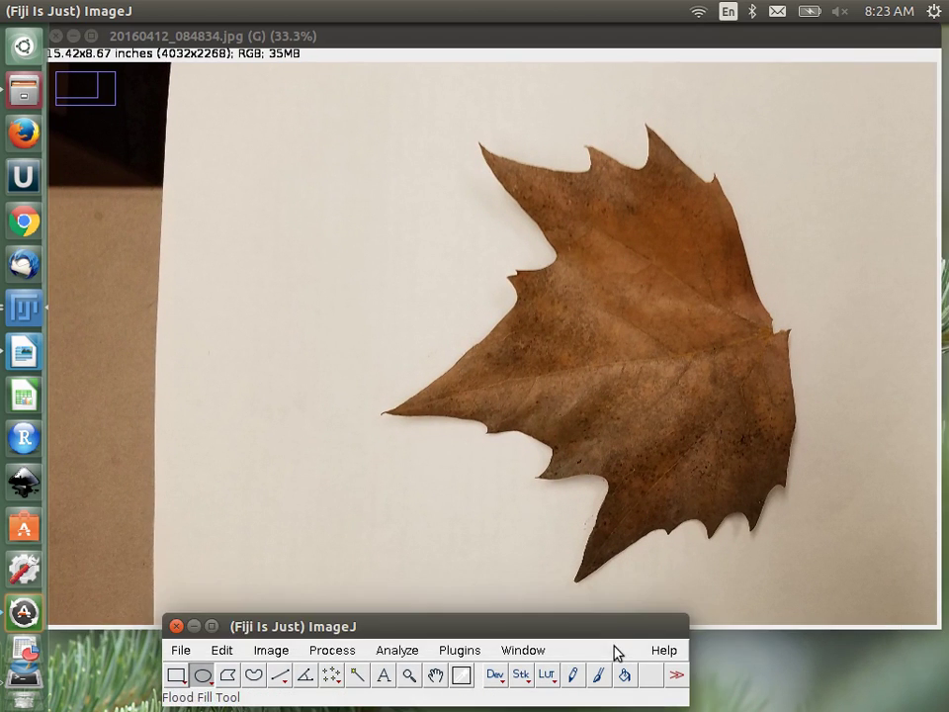
pyautogui.moveTo(601, 637); pyautogui.dragTo(541, 535)
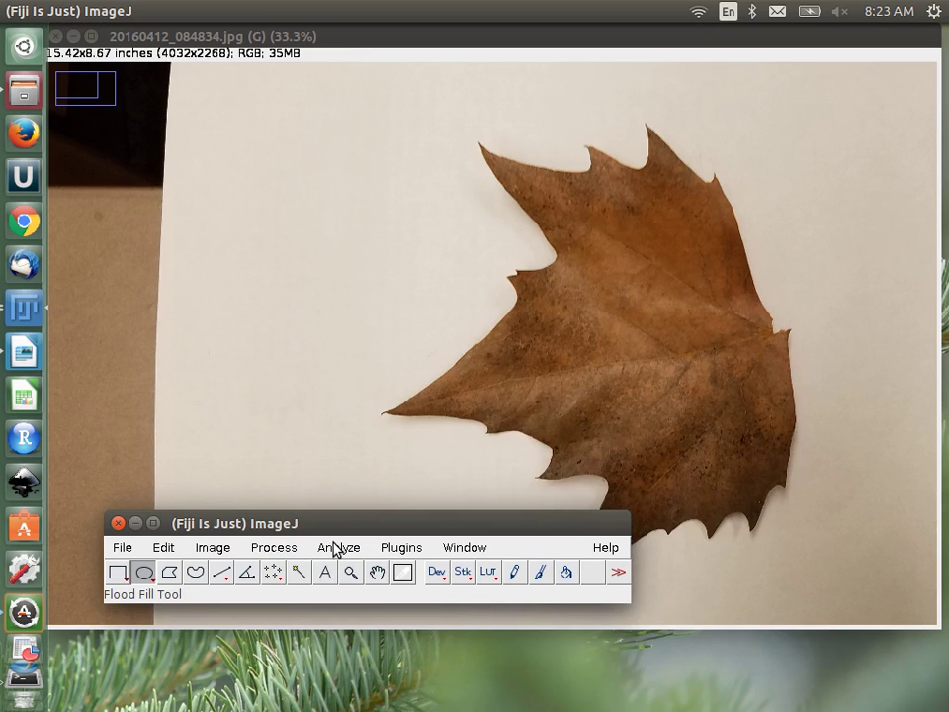
# Convert the RGB leaf photo to 8-bit grayscale
pyautogui.click(165, 550)
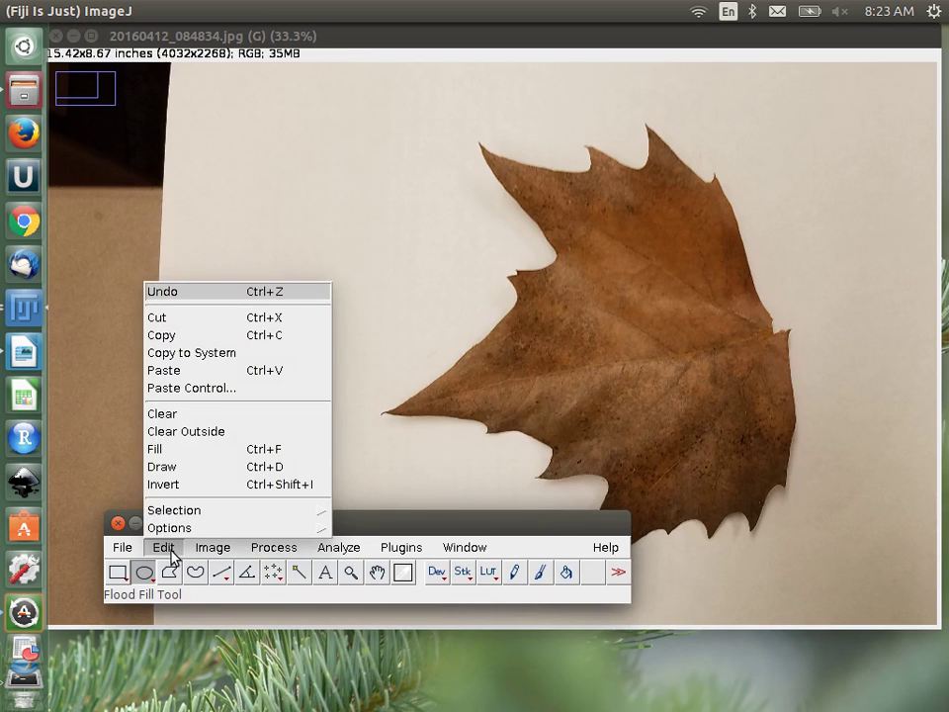
pyautogui.moveTo(217, 550)
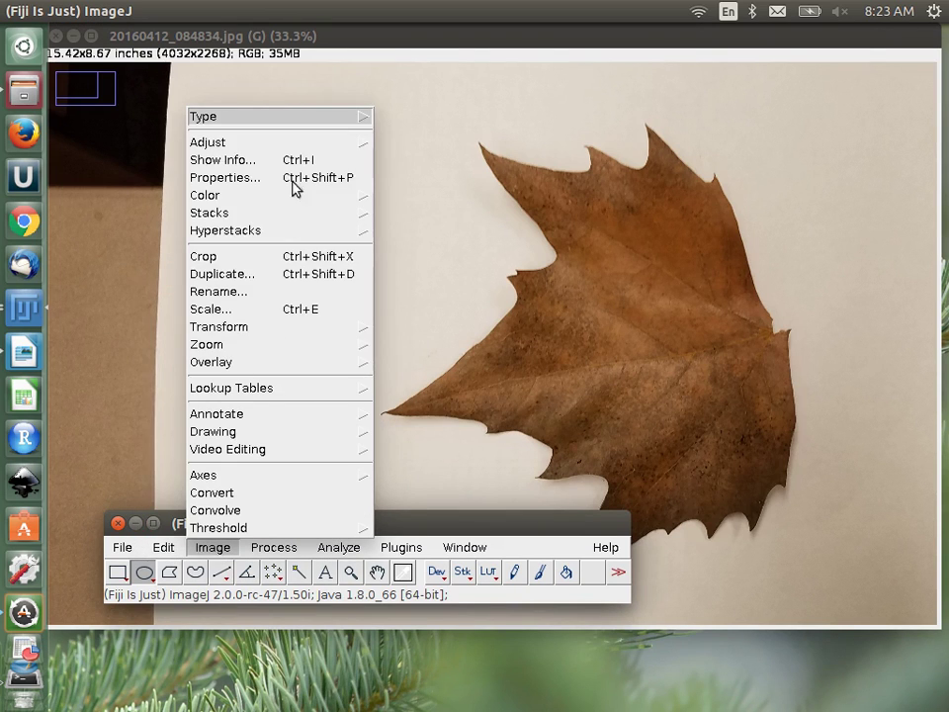
pyautogui.moveTo(332, 119)
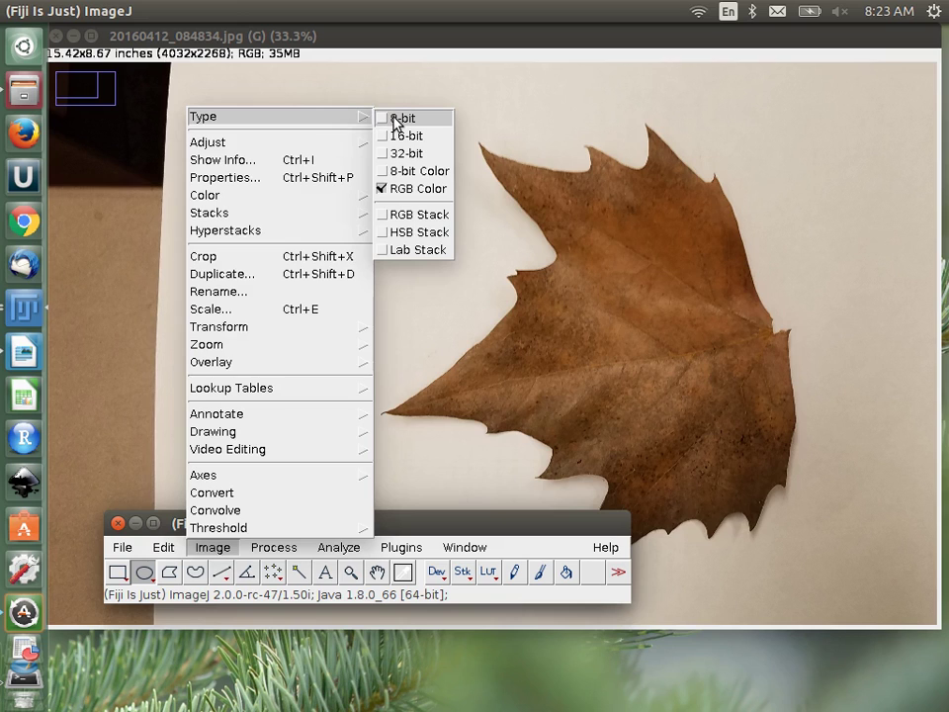
pyautogui.click(422, 521)
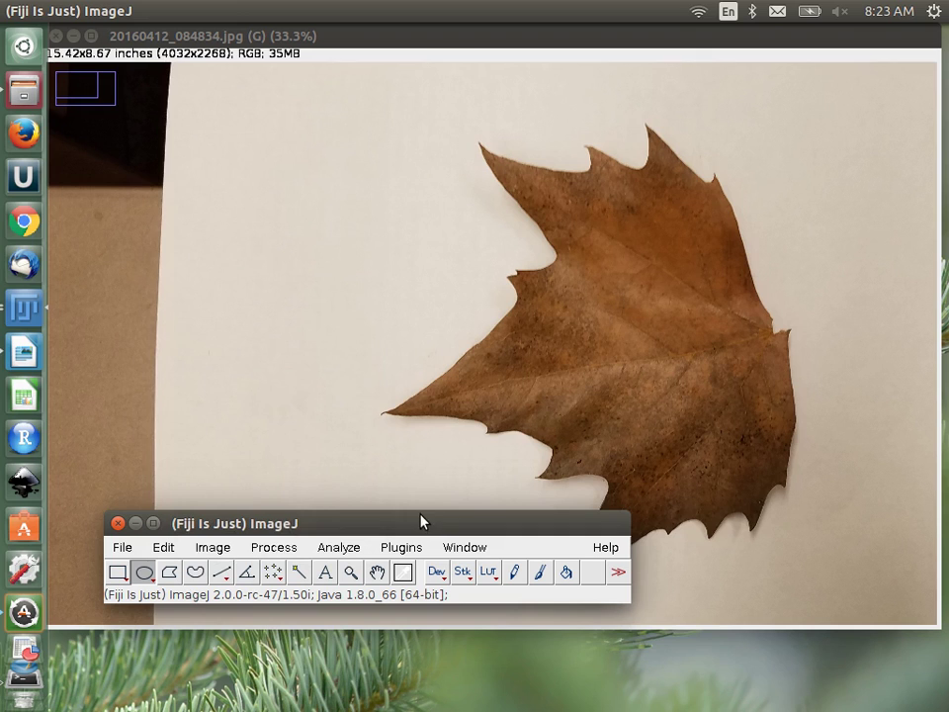
pyautogui.click(210, 549)
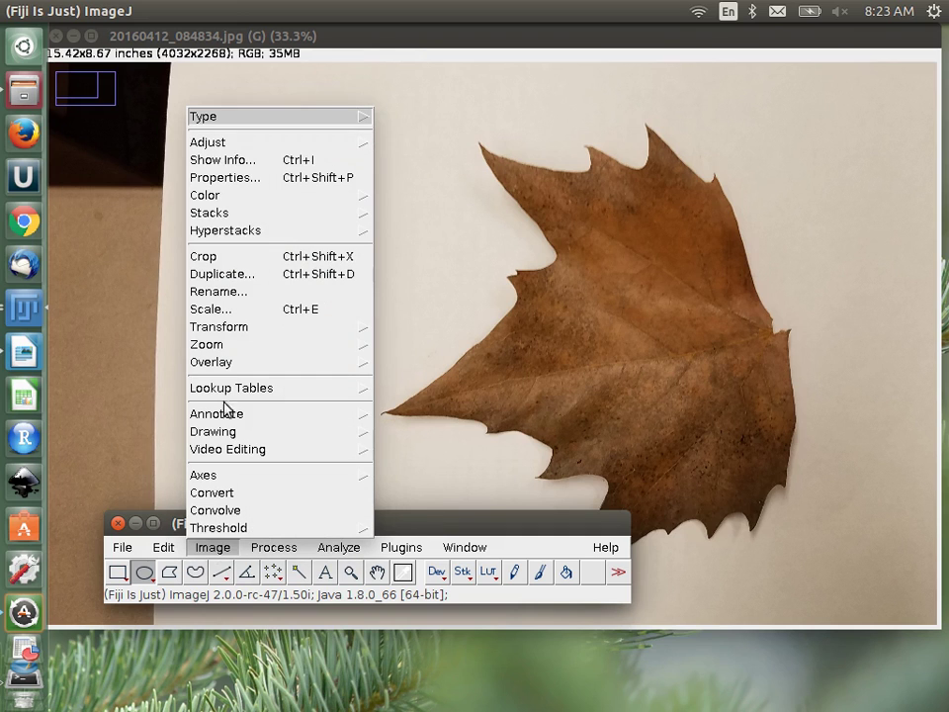
pyautogui.moveTo(242, 121)
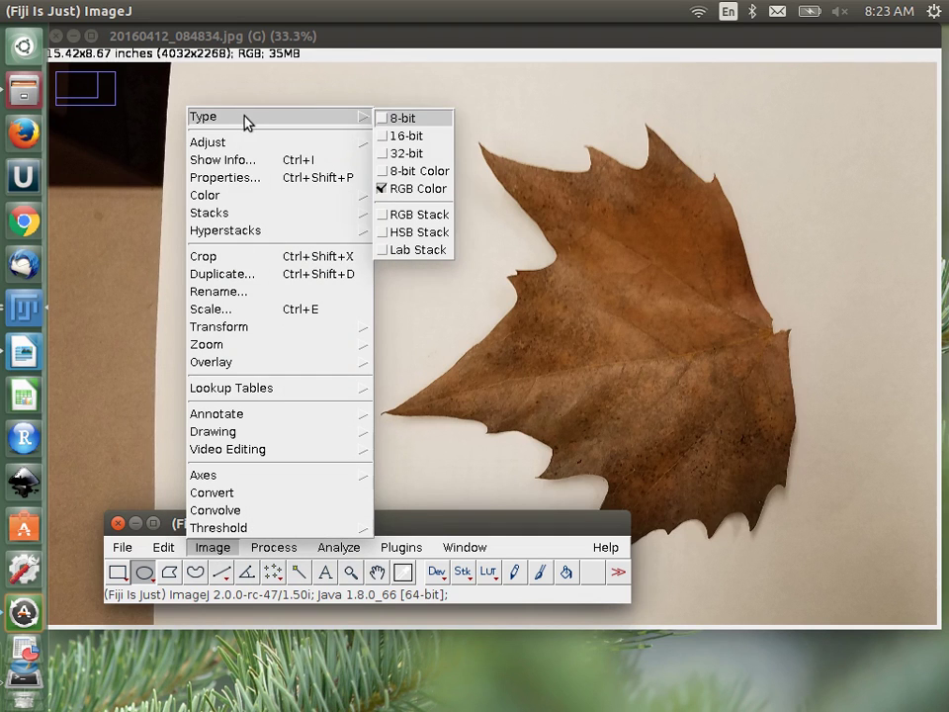
pyautogui.click(385, 118)
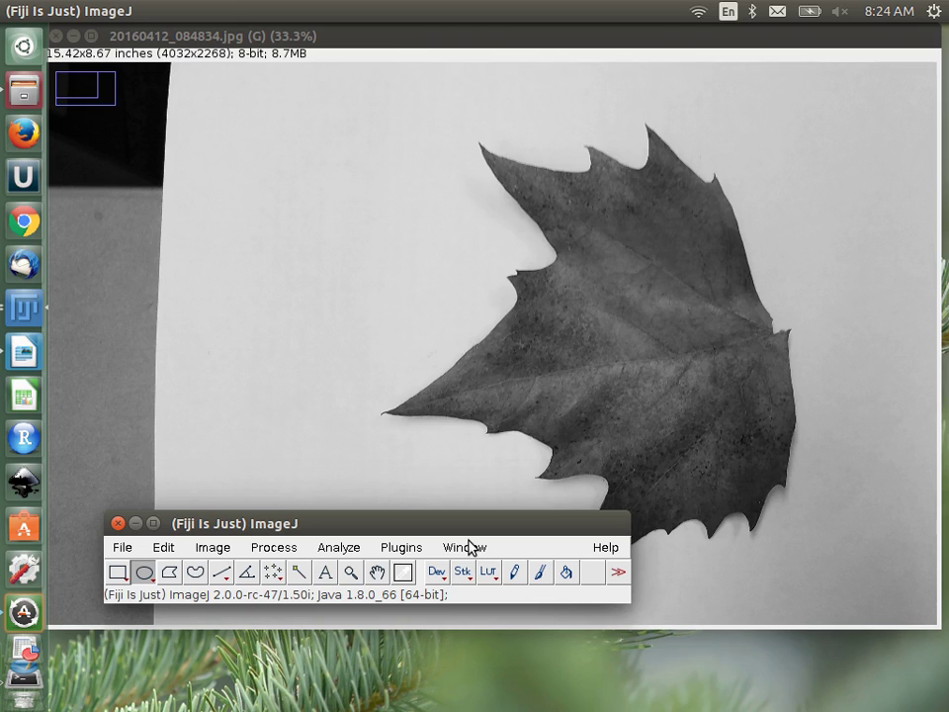
# Move the main Fiji window up and open the Threshold adjustment for the grayscale photo, placing its dialog beside the leaf
pyautogui.rightClick(432, 514)
pyautogui.click(497, 239)
pyautogui.moveTo(345, 525); pyautogui.dragTo(353, 148)
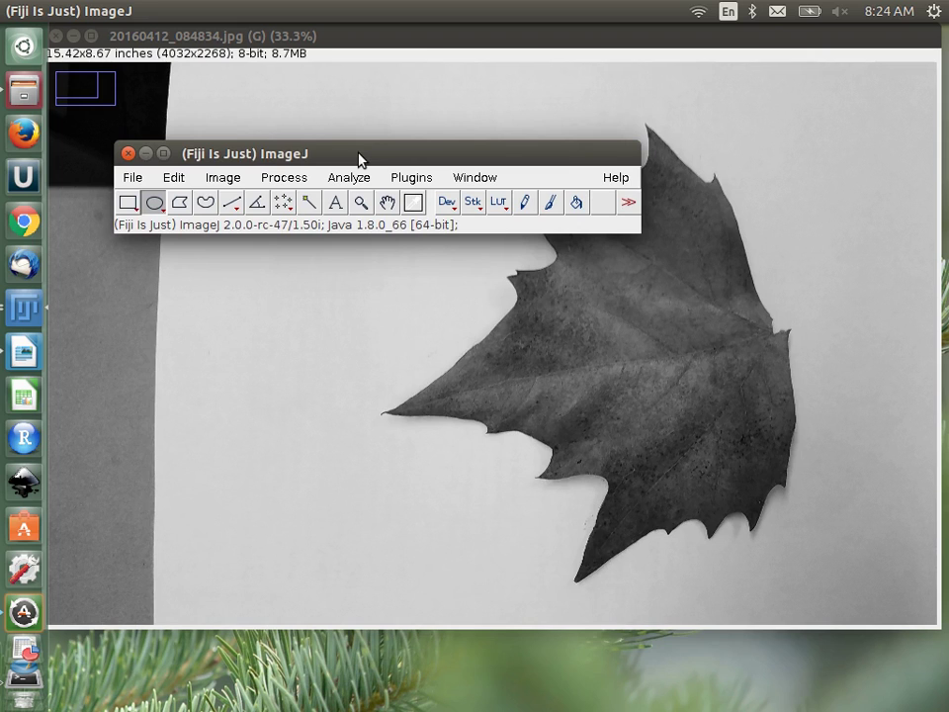
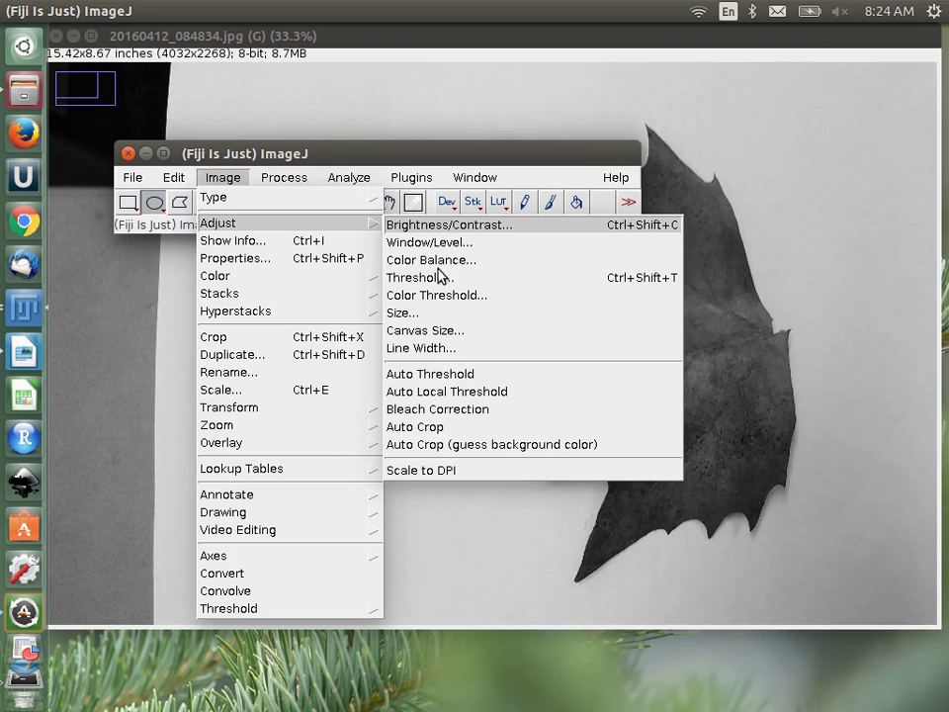
pyautogui.moveTo(707, 346); pyautogui.dragTo(419, 326)
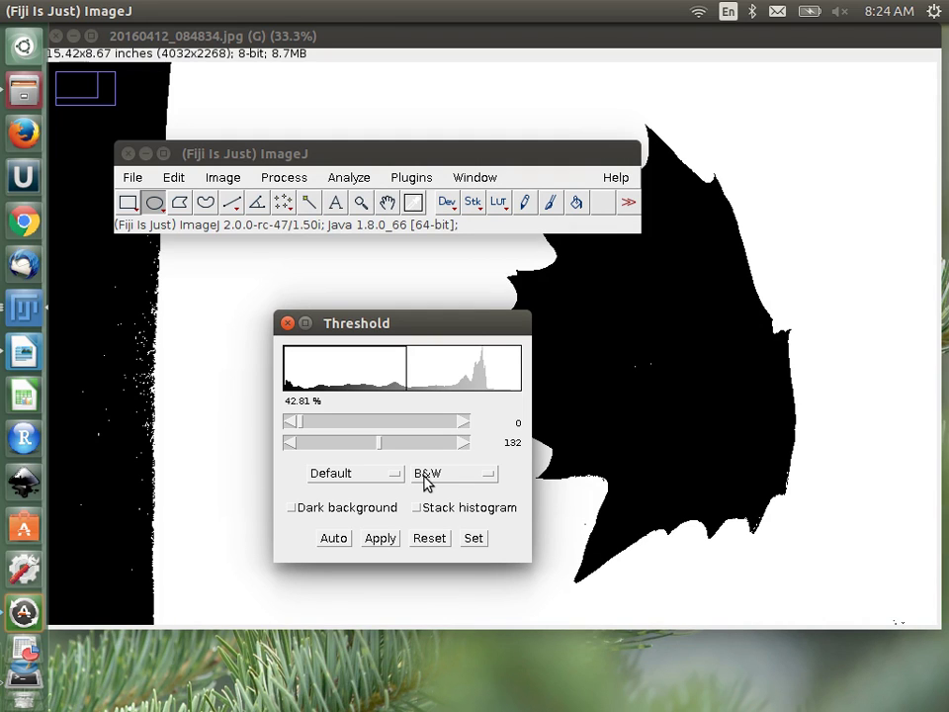
pyautogui.moveTo(438, 332); pyautogui.dragTo(331, 288)
# Try different threshold ranges on the leaf photo, including 0–179, 68–140 and 10–157
pyautogui.moveTo(269, 401); pyautogui.dragTo(302, 406)
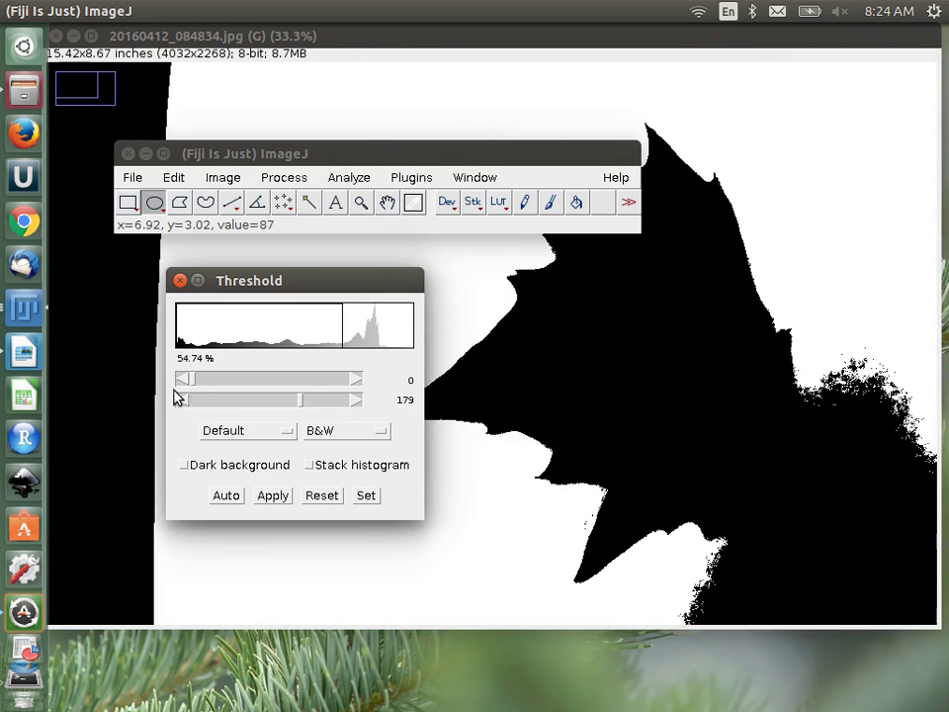
pyautogui.moveTo(191, 384); pyautogui.dragTo(236, 392)
pyautogui.moveTo(300, 401); pyautogui.dragTo(281, 405)
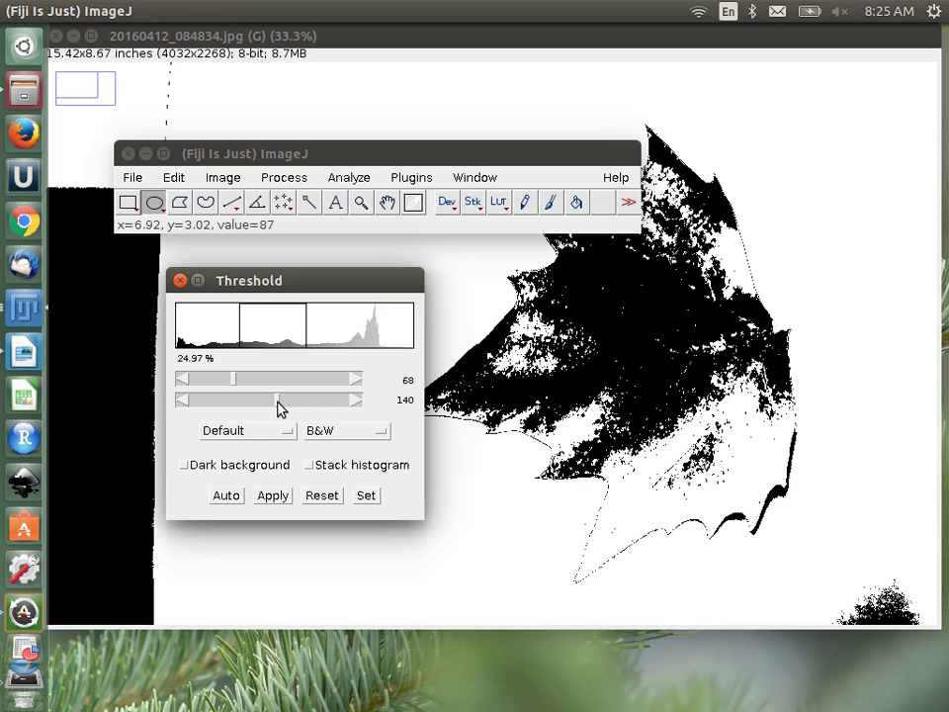
pyautogui.moveTo(282, 408); pyautogui.dragTo(199, 384)
pyautogui.moveTo(345, 284); pyautogui.dragTo(228, 378)
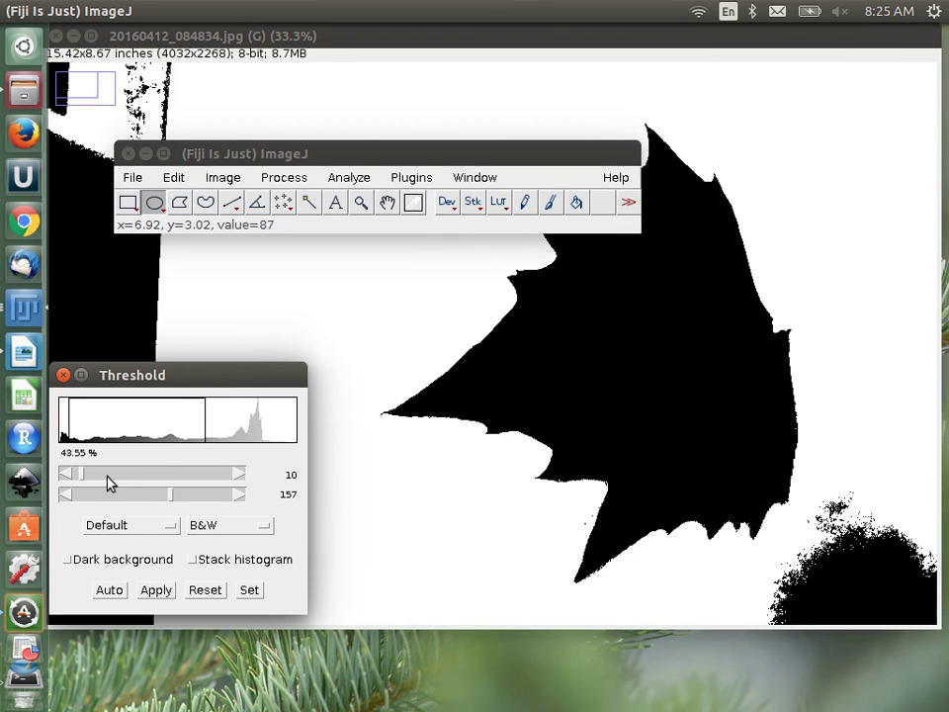
# Set the threshold range to 5–112 to isolate the leaf, moving the windows clear of it to check the outline
pyautogui.moveTo(80, 481); pyautogui.dragTo(94, 481)
pyautogui.moveTo(169, 494); pyautogui.dragTo(145, 494)
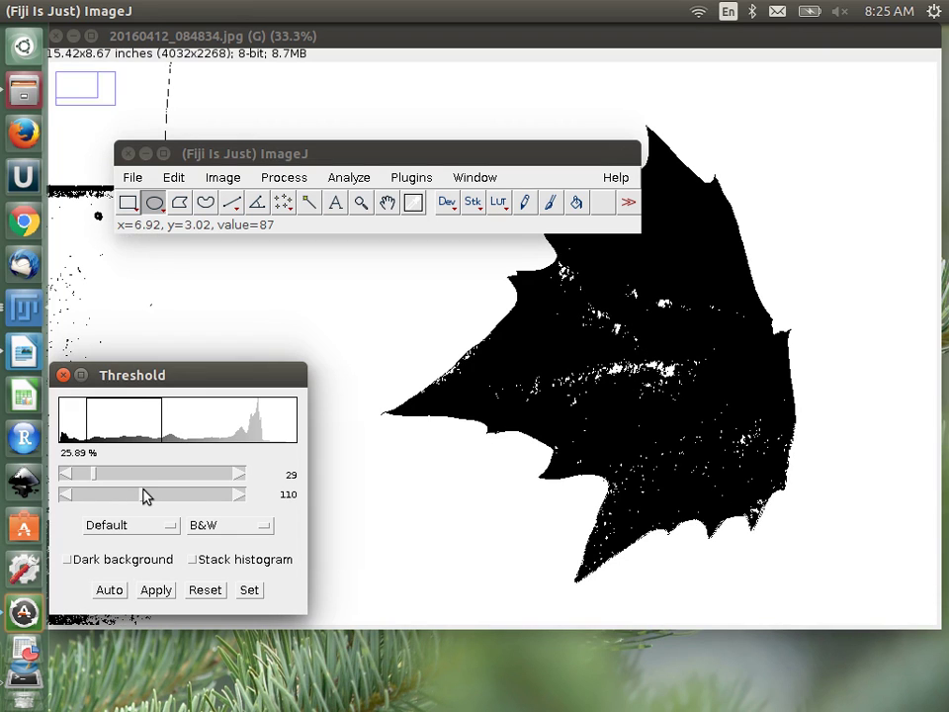
pyautogui.moveTo(436, 155); pyautogui.dragTo(235, 170)
pyautogui.moveTo(237, 383); pyautogui.dragTo(296, 353)
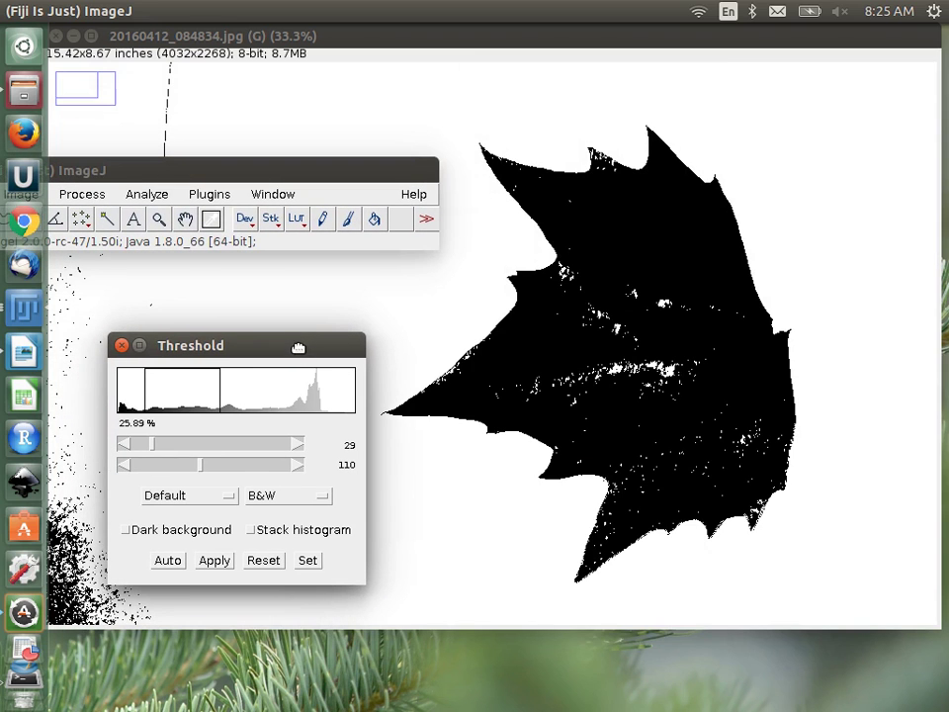
pyautogui.moveTo(204, 470); pyautogui.dragTo(206, 471)
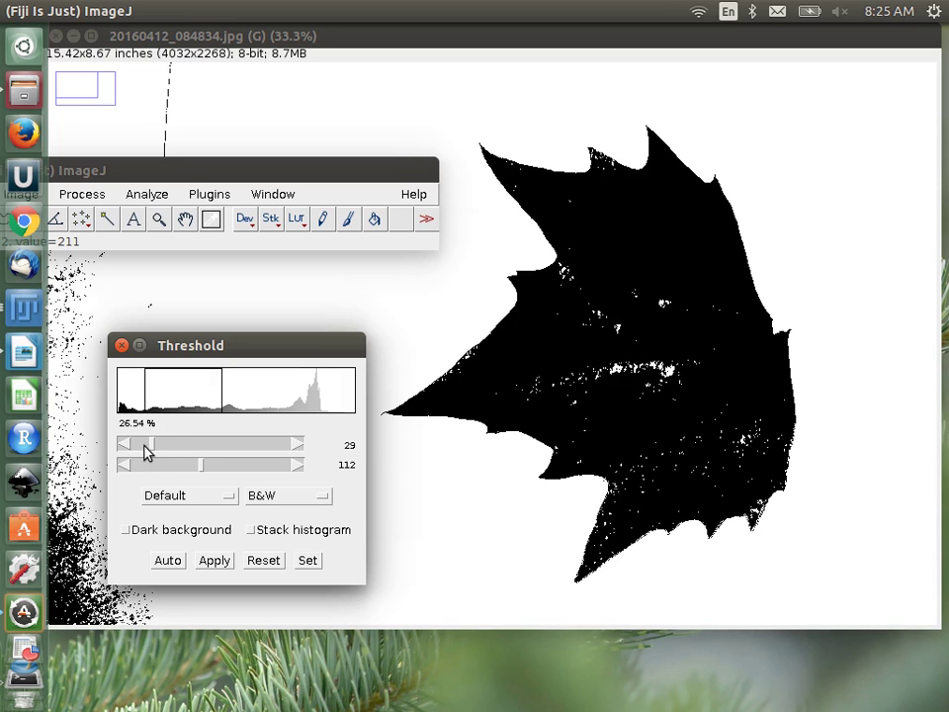
pyautogui.moveTo(149, 450); pyautogui.dragTo(135, 448)
# Apply the threshold to turn the photo into a black-and-white image, and close the Threshold dialog
pyautogui.moveTo(235, 348); pyautogui.dragTo(357, 307)
pyautogui.click(337, 520)
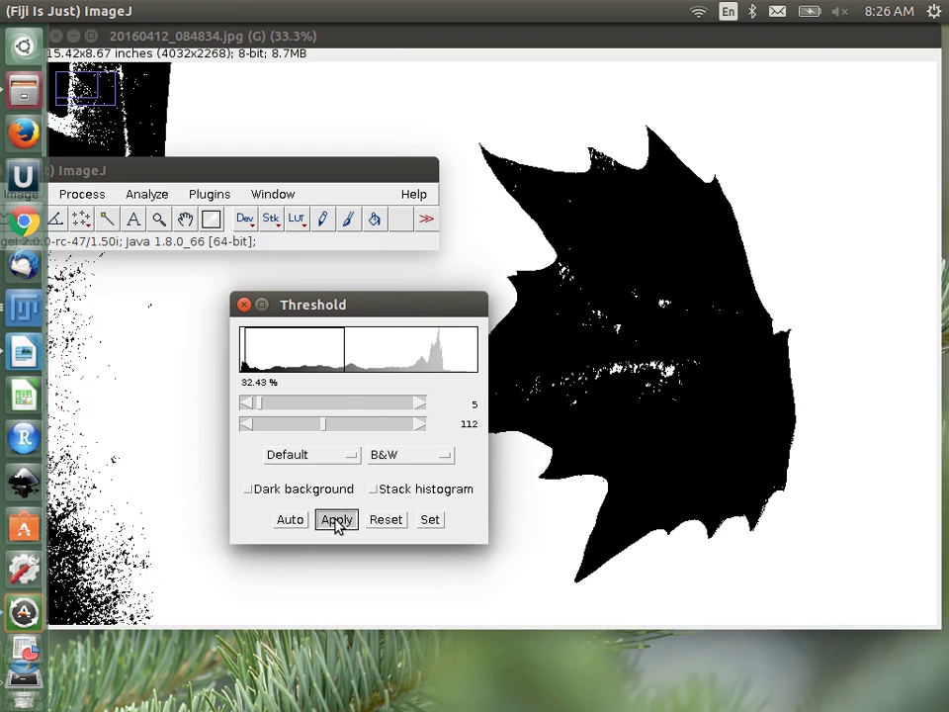
pyautogui.click(244, 306)
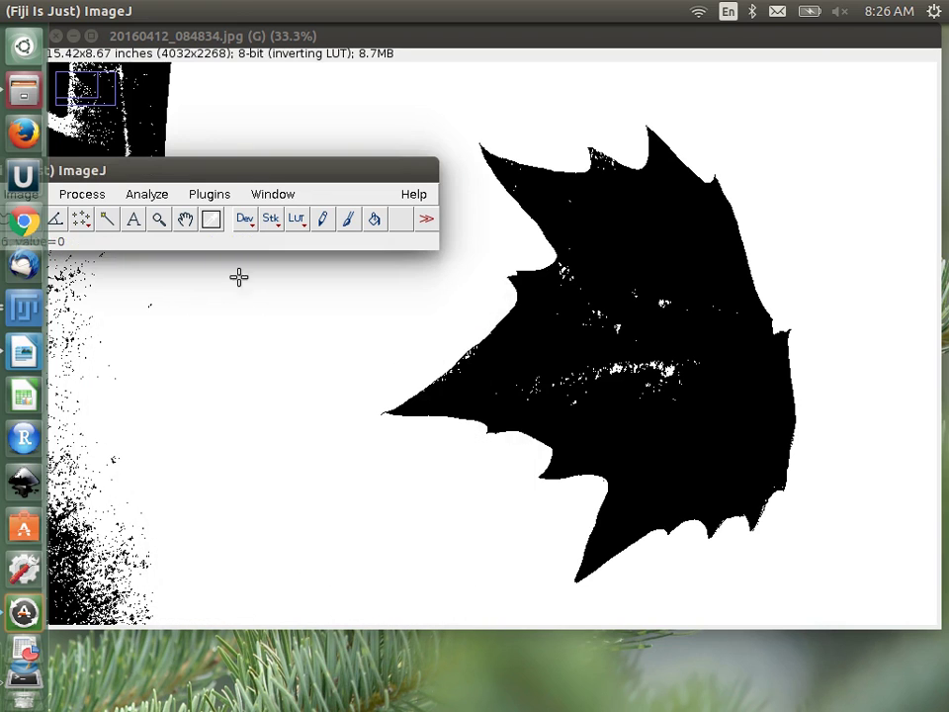
# Bring the main Fiji window fully into view and fill the holes in the binary leaf image
pyautogui.moveTo(239, 175); pyautogui.dragTo(426, 676)
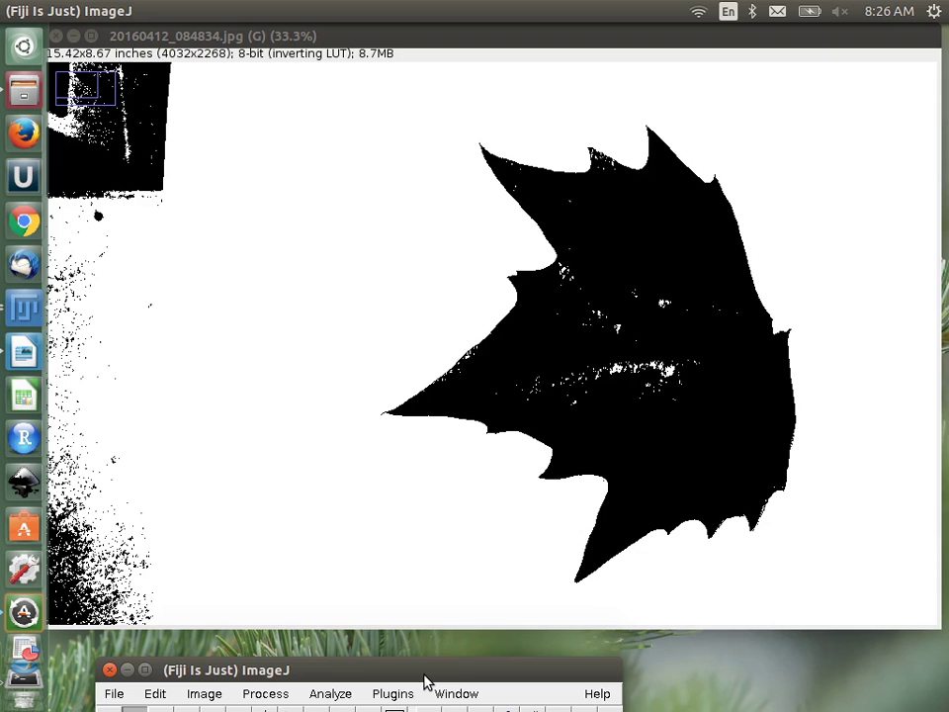
pyautogui.moveTo(423, 676); pyautogui.dragTo(424, 203)
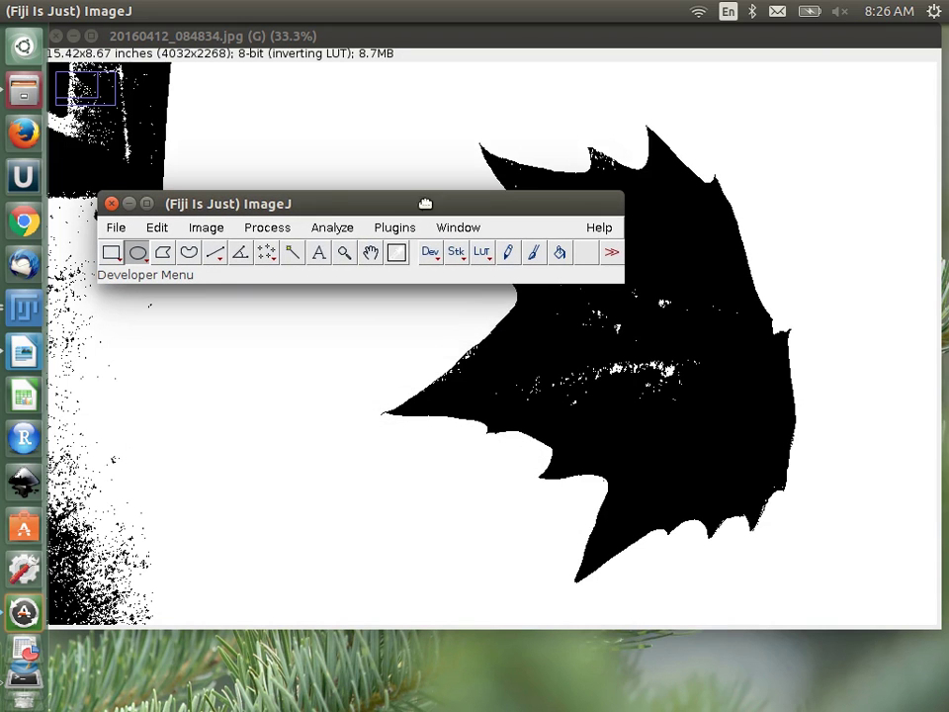
pyautogui.click(270, 227)
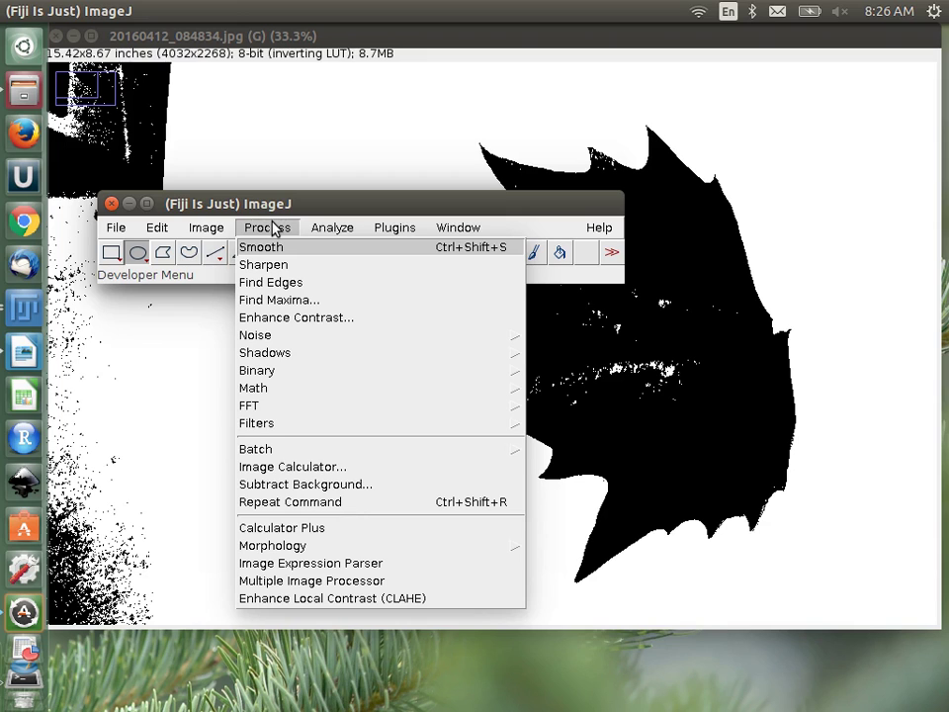
pyautogui.moveTo(259, 376)
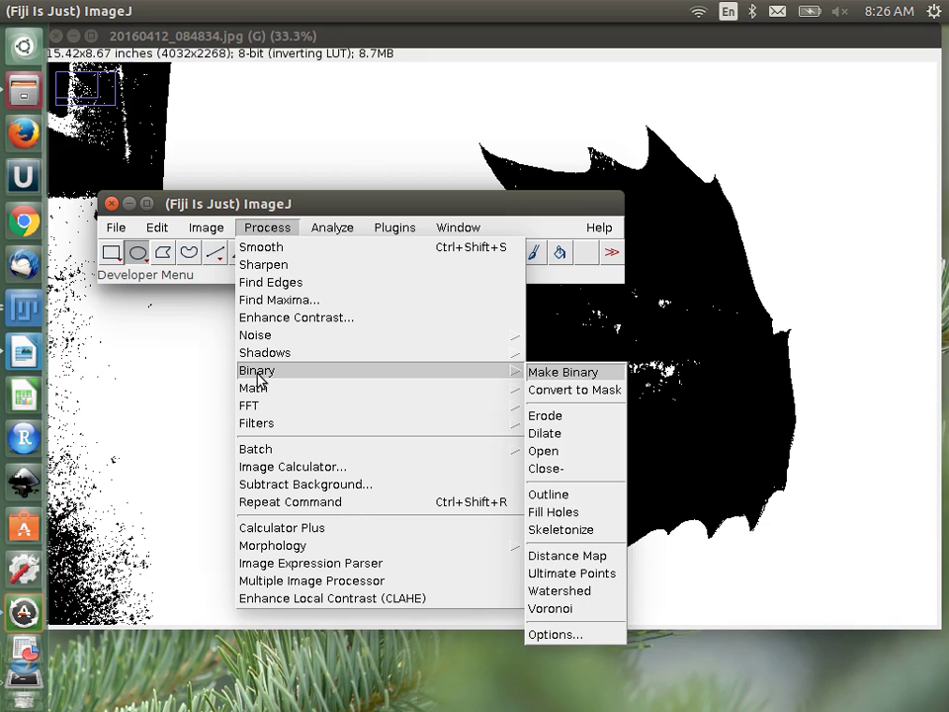
pyautogui.click(556, 511)
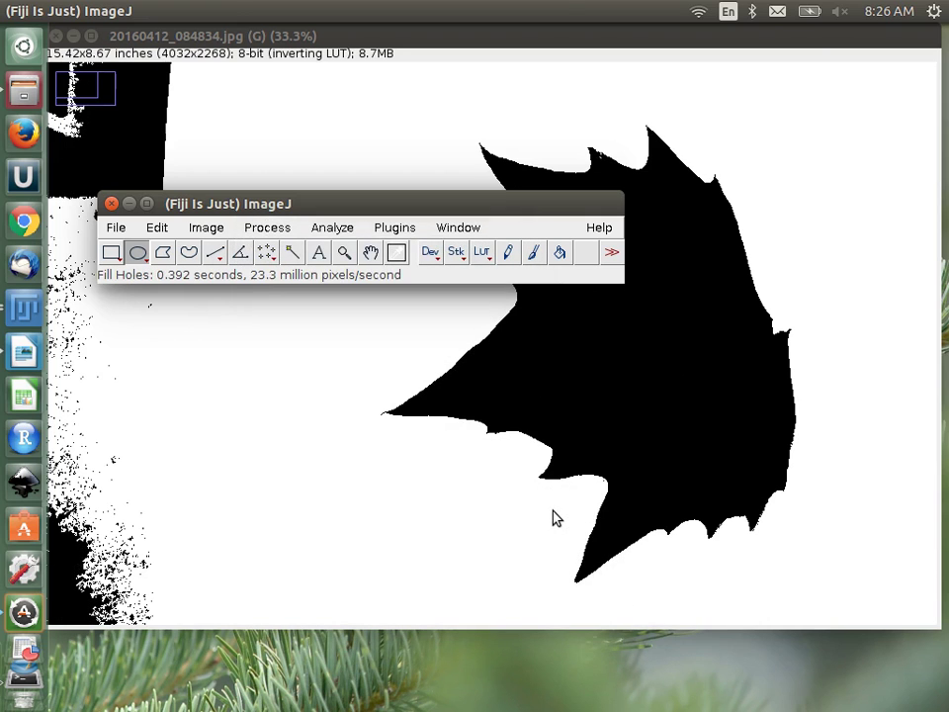
# Move the main Fiji window off most of the leaf and select the leaf's outline with the Wand tool
pyautogui.moveTo(429, 207); pyautogui.dragTo(362, 476)
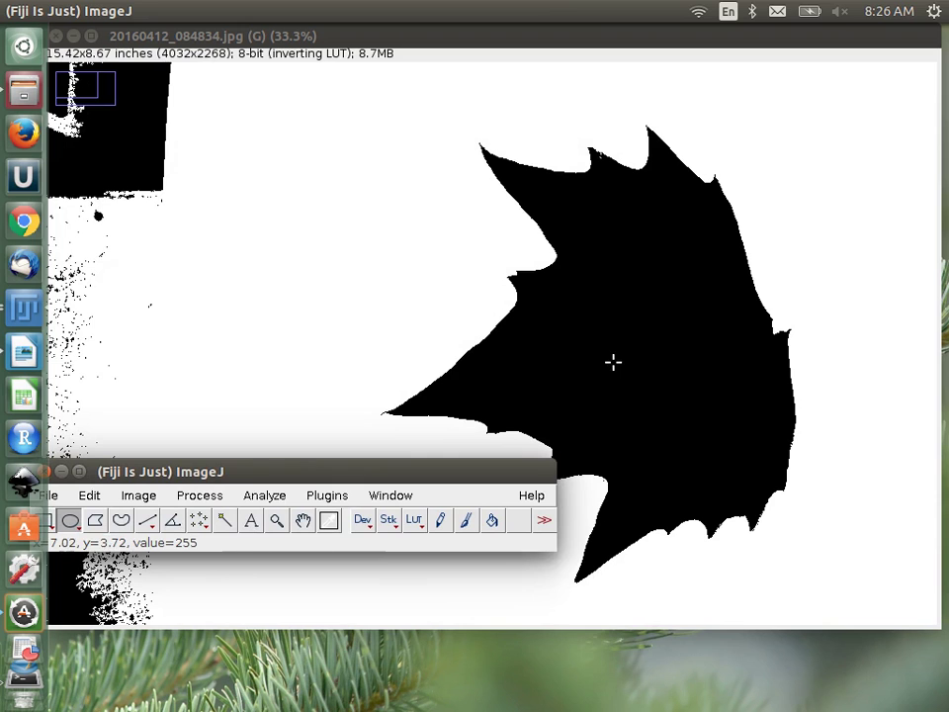
pyautogui.moveTo(332, 474); pyautogui.dragTo(211, 517)
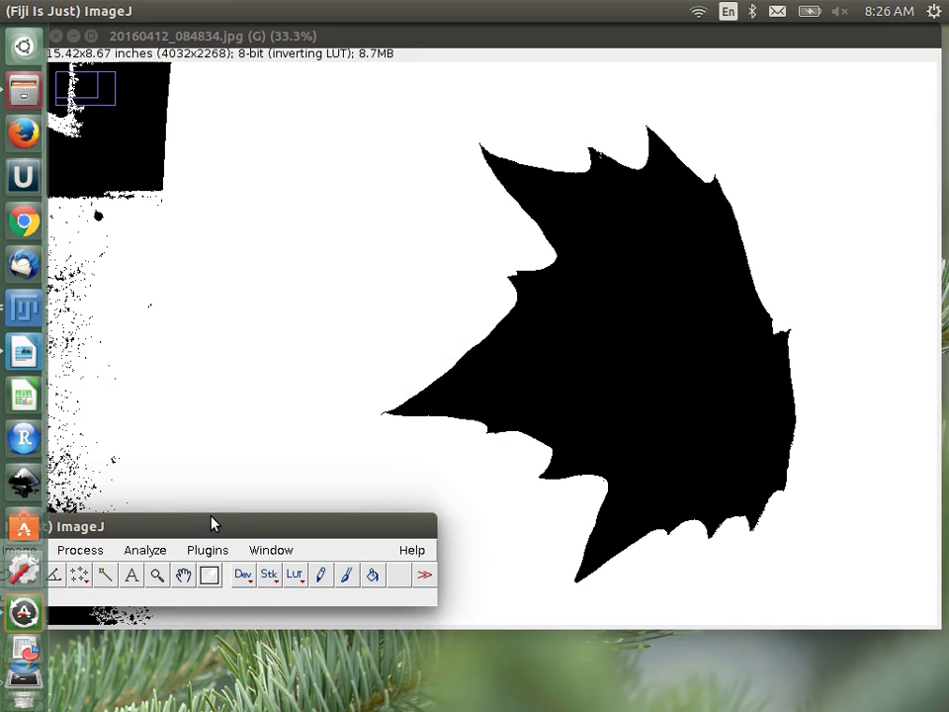
pyautogui.moveTo(210, 524); pyautogui.dragTo(350, 523)
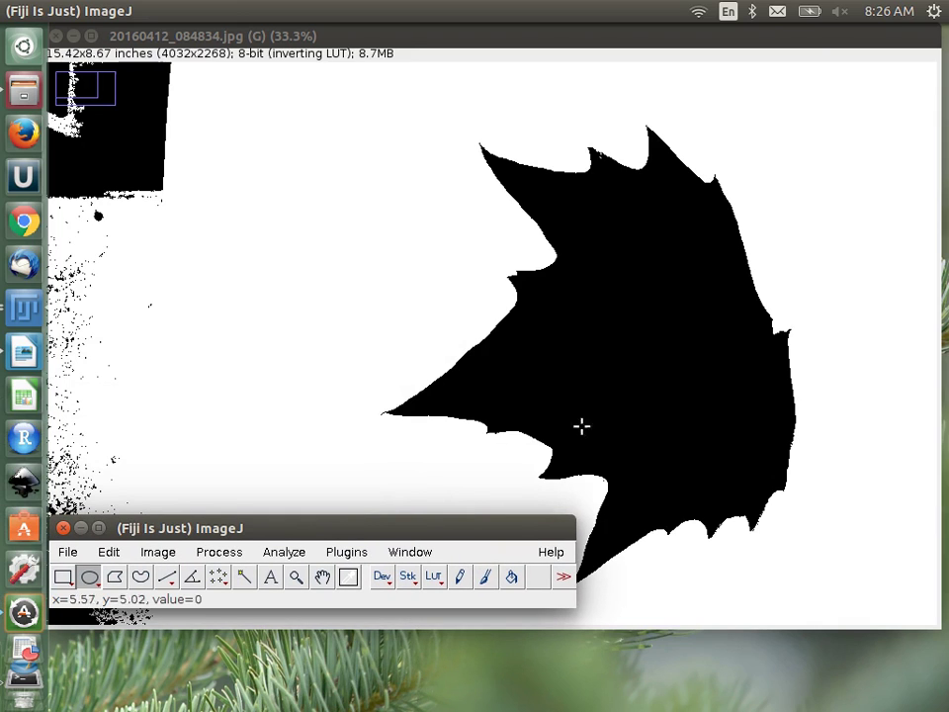
pyautogui.click(245, 581)
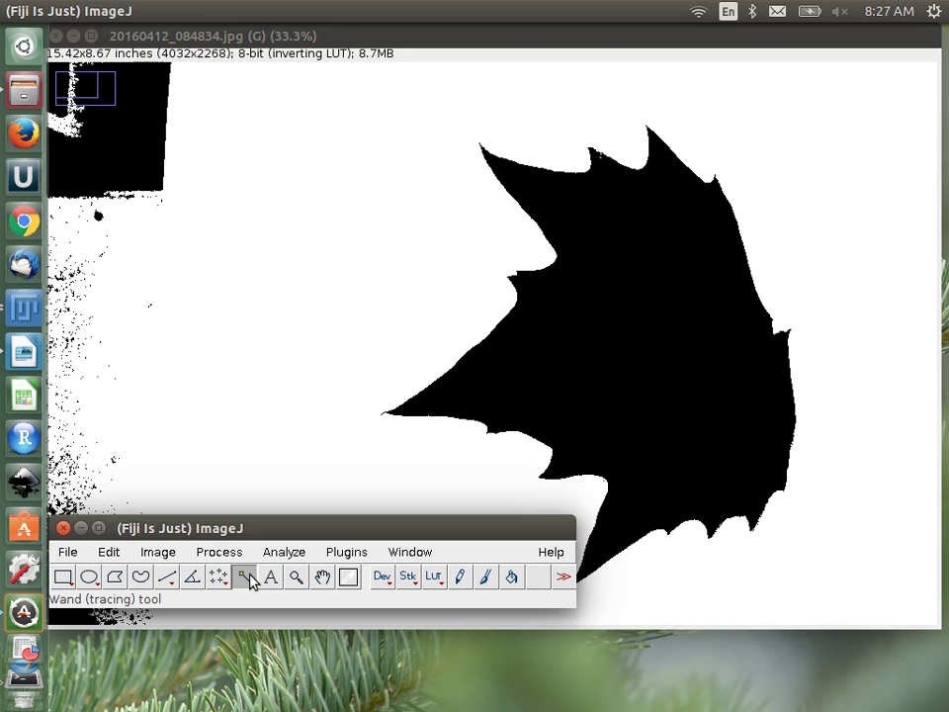
pyautogui.click(629, 349)
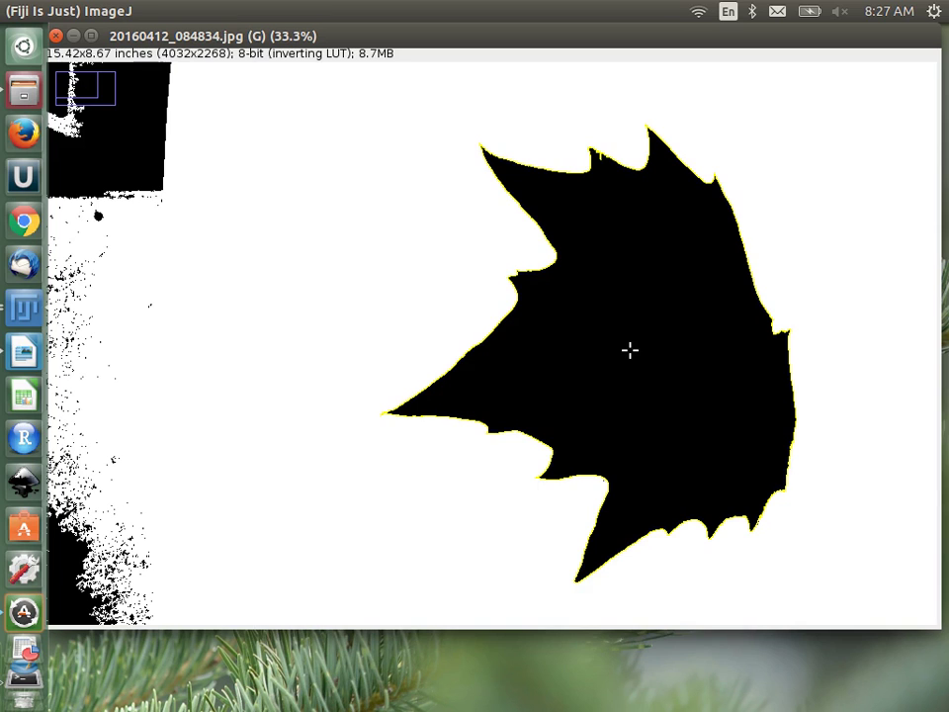
# Measure the area of the traced leaf selection, and close the results without saving
pyautogui.hotkey('ctrl', 'm')
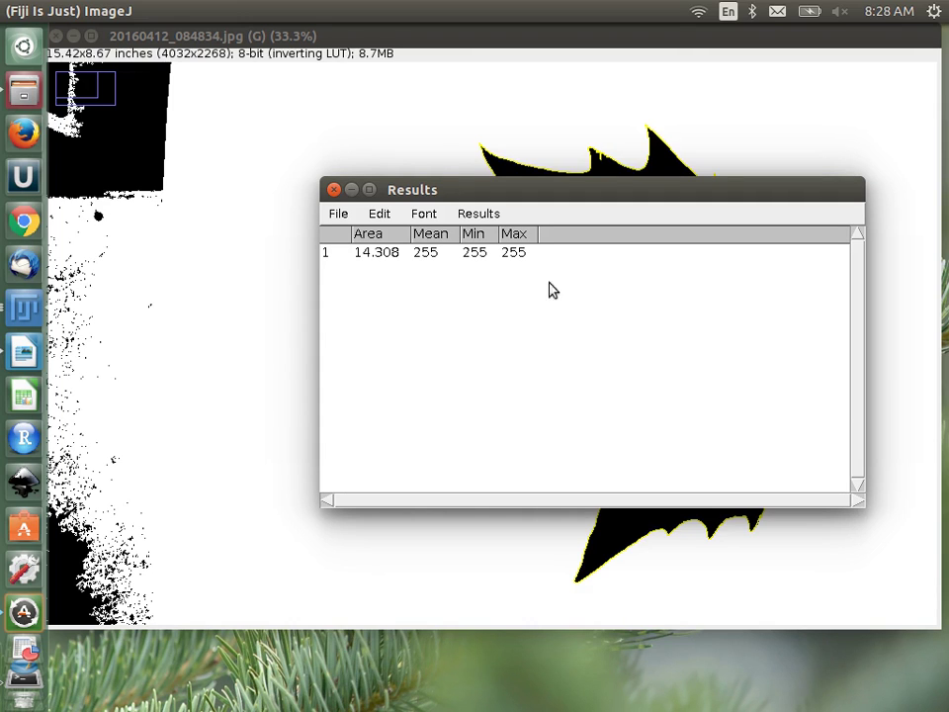
pyautogui.click(334, 188)
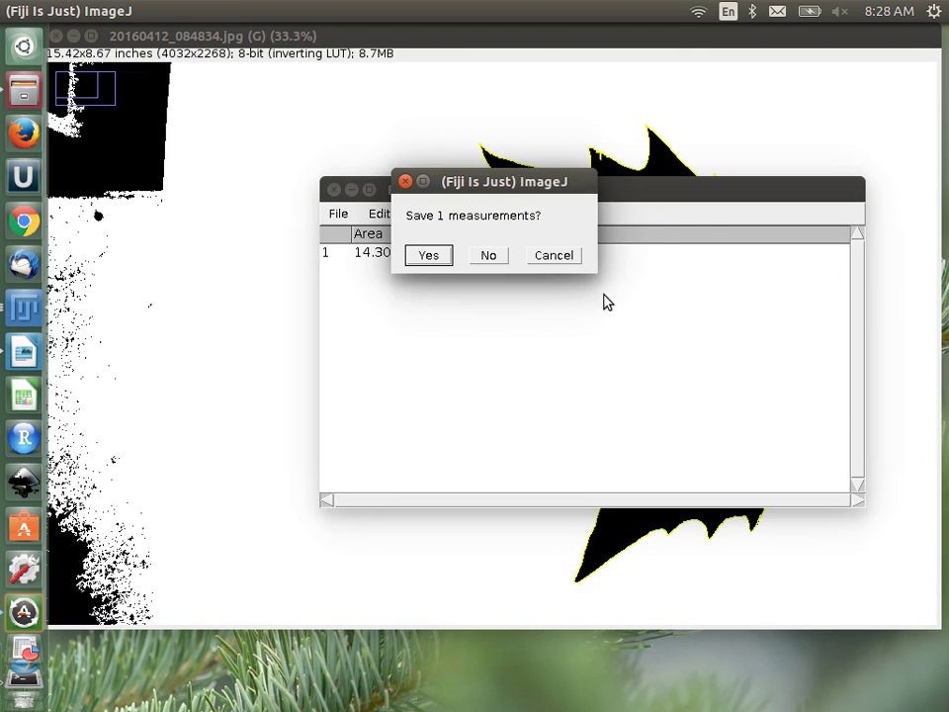
pyautogui.click(488, 256)
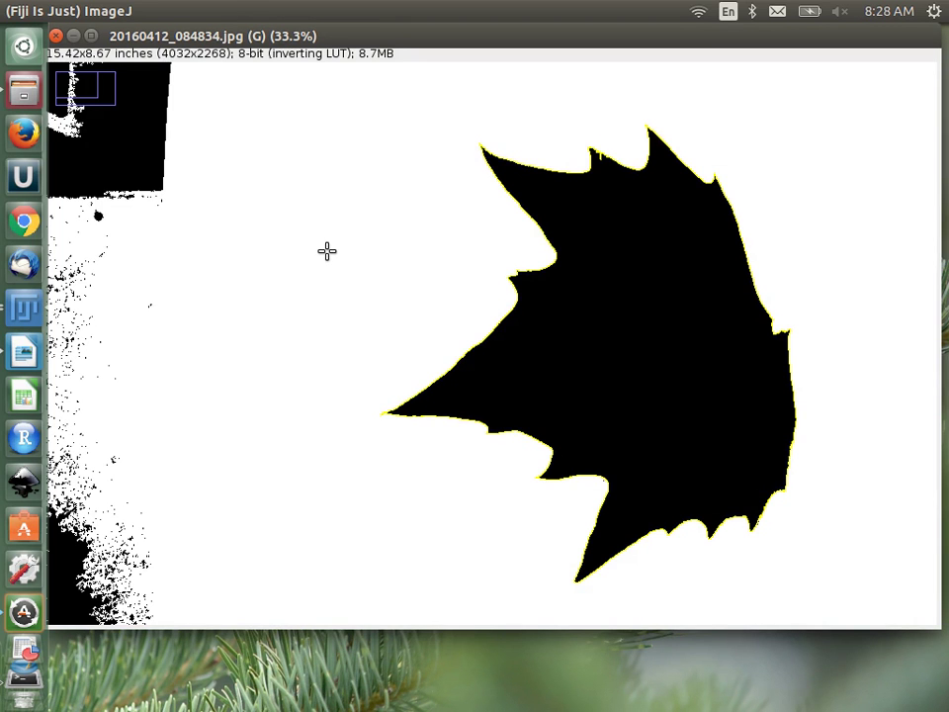
# Zoom the image out to 16.7% and replace the outline with a rectangular selection enclosing the whole leaf on the white paper
pyautogui.scroll(-1, 327, 251)
pyautogui.scroll(-2, 327, 251)
pyautogui.scroll(2, 327, 251)
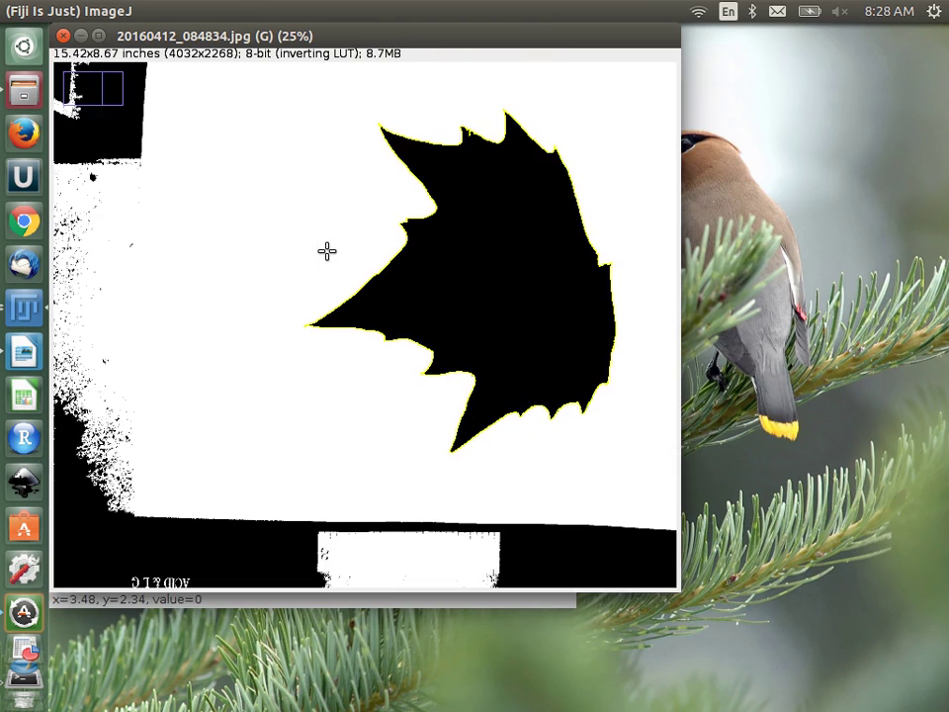
pyautogui.scroll(-1, 327, 251)
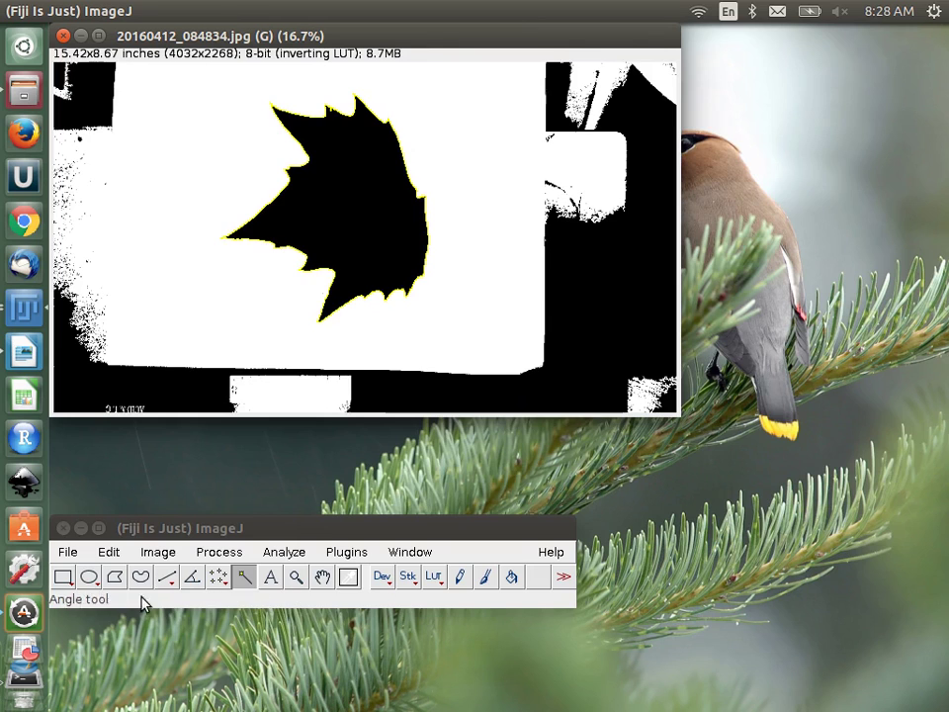
pyautogui.click(63, 577)
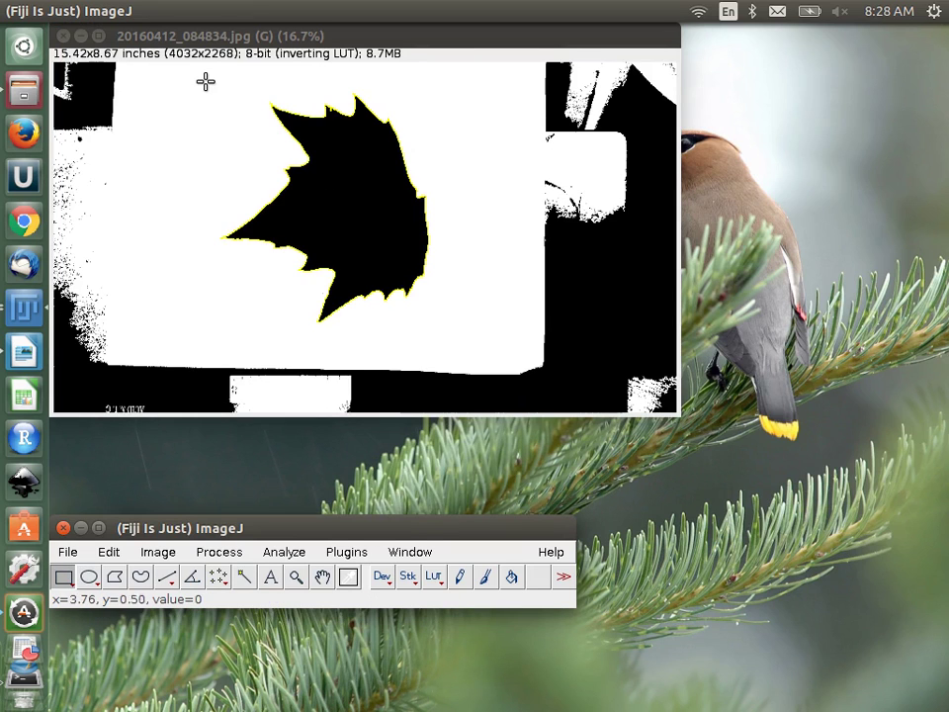
pyautogui.moveTo(204, 77); pyautogui.dragTo(234, 123)
pyautogui.moveTo(295, 195); pyautogui.dragTo(484, 355)
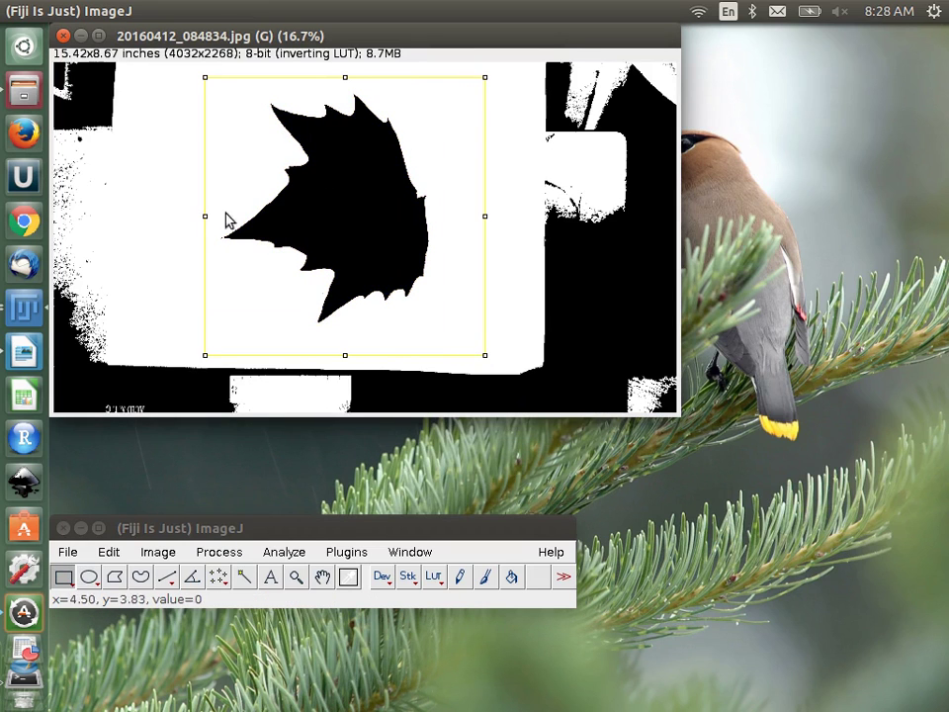
# Widen the rectangular selection around the leaf, crop the binary image to it, and move the image window clear of the main Fiji window
pyautogui.moveTo(209, 221); pyautogui.dragTo(163, 220)
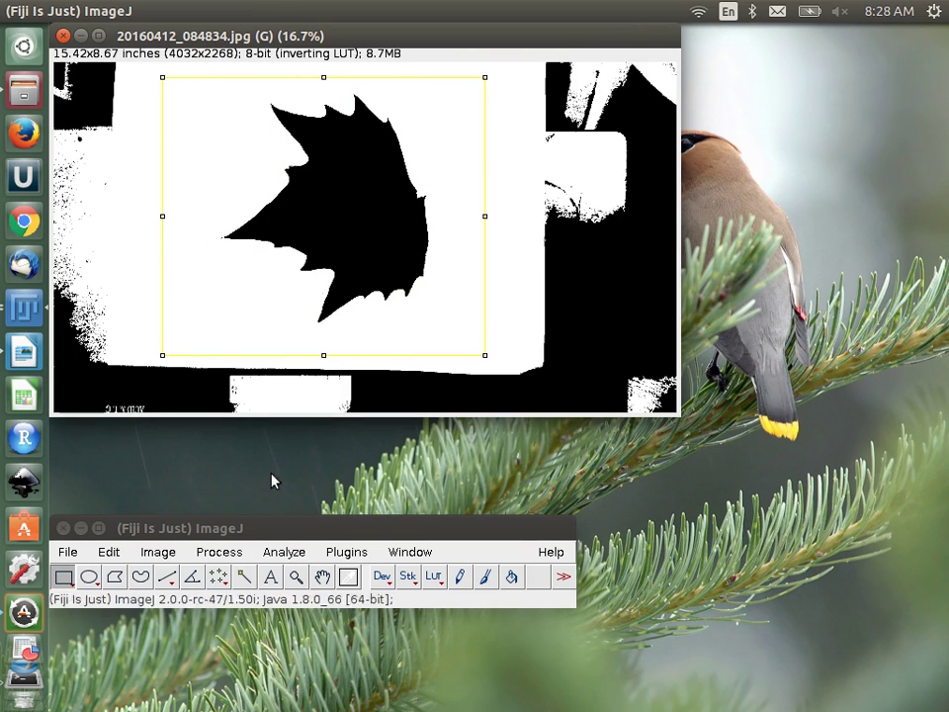
pyautogui.click(159, 554)
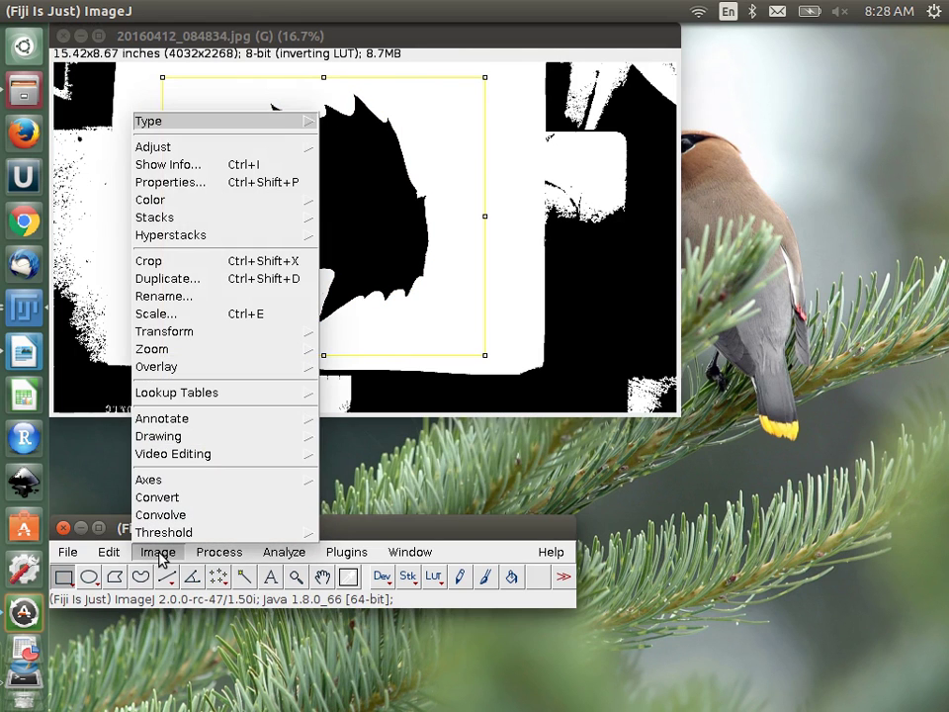
pyautogui.click(193, 295)
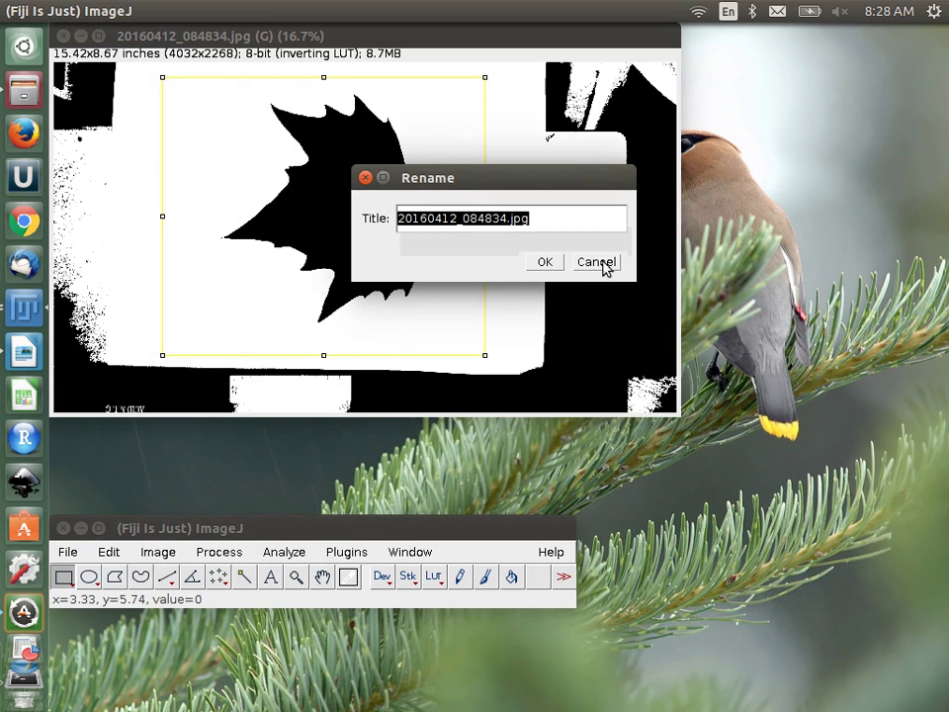
pyautogui.click(597, 262)
pyautogui.click(160, 552)
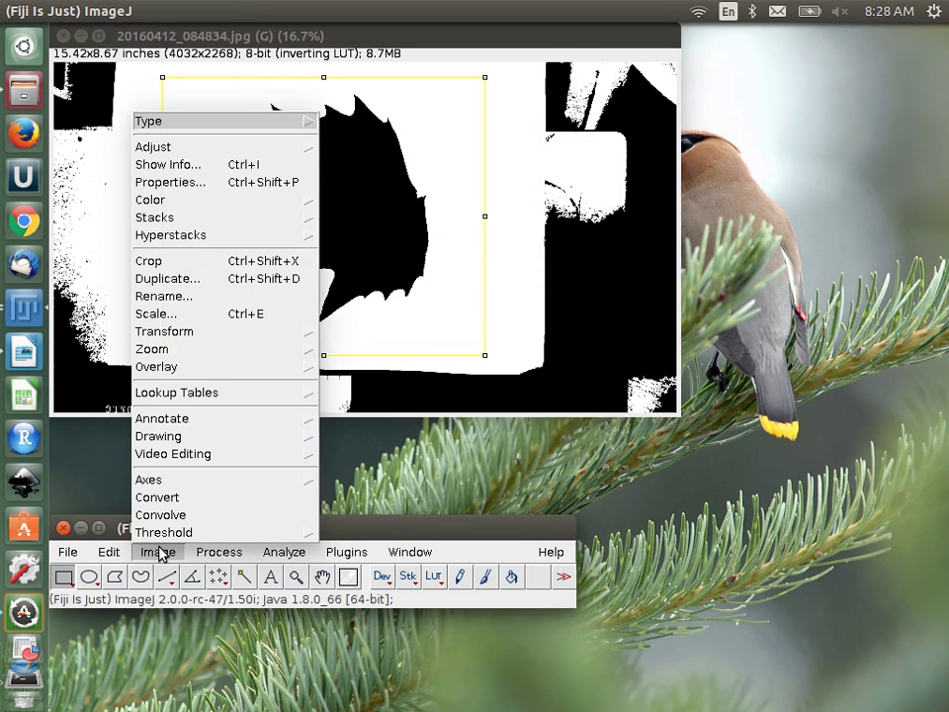
pyautogui.click(187, 263)
pyautogui.moveTo(417, 39); pyautogui.dragTo(642, 88)
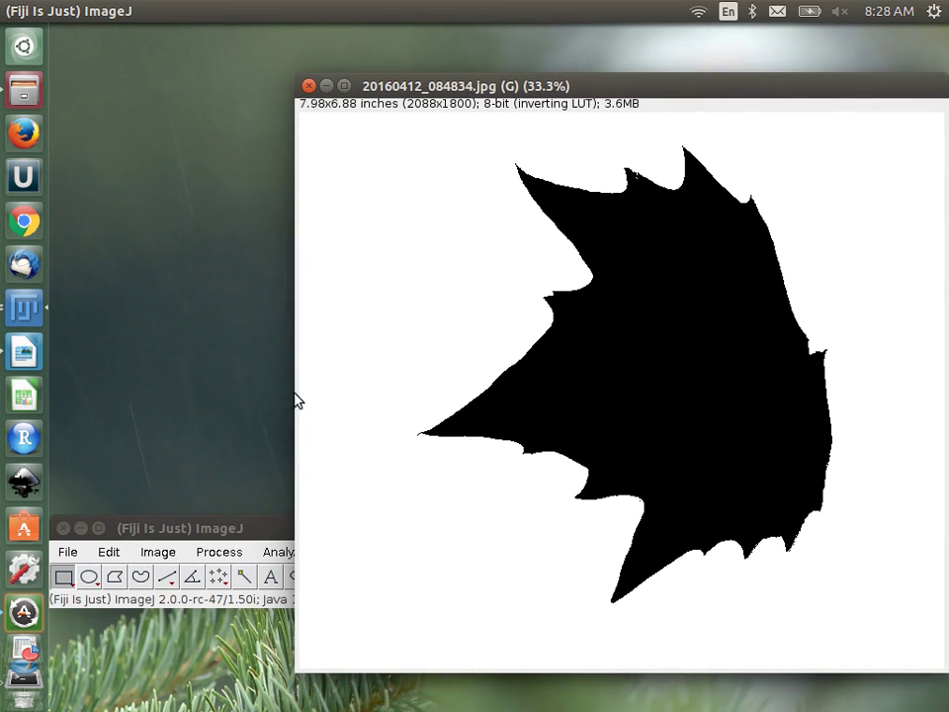
# Run Analyze Particles on the cropped leaf with Show set to Outlines, Display results on, and Clear results and Summarize off
pyautogui.click(206, 539)
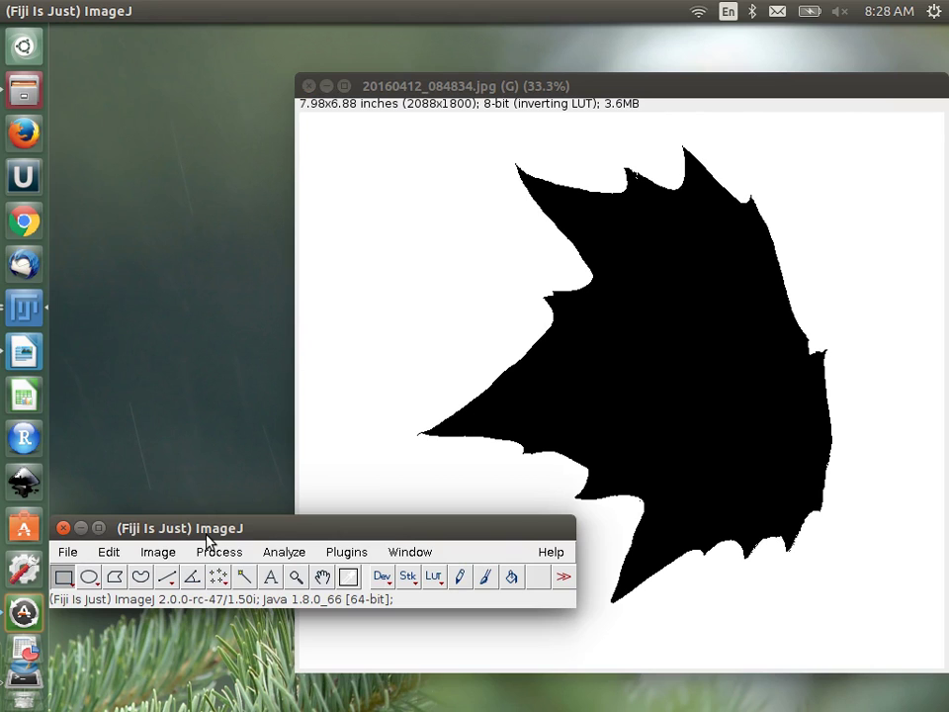
pyautogui.click(275, 551)
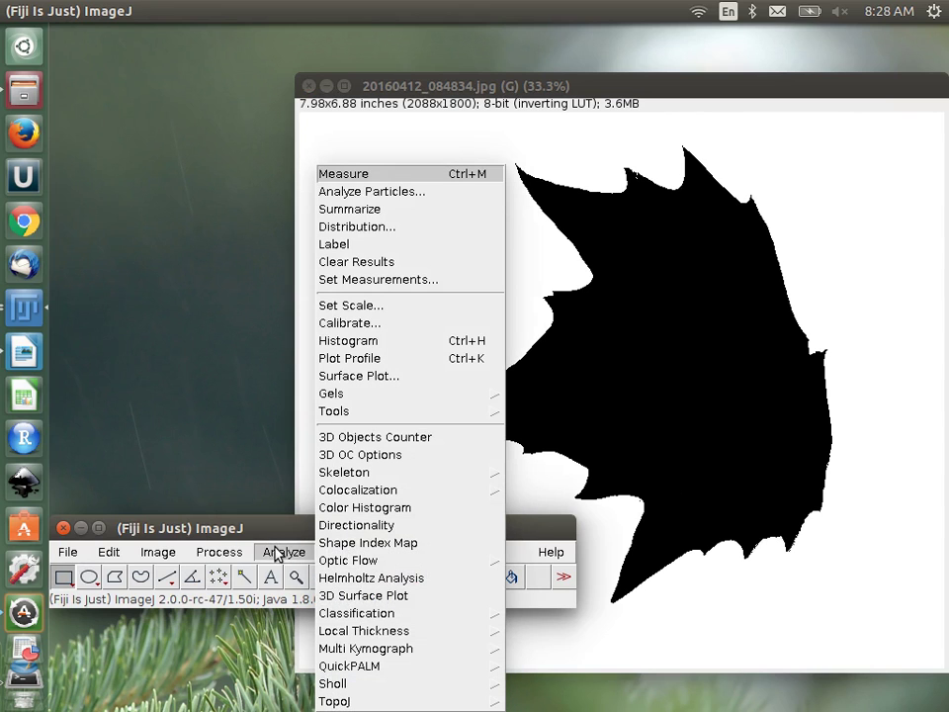
pyautogui.click(362, 191)
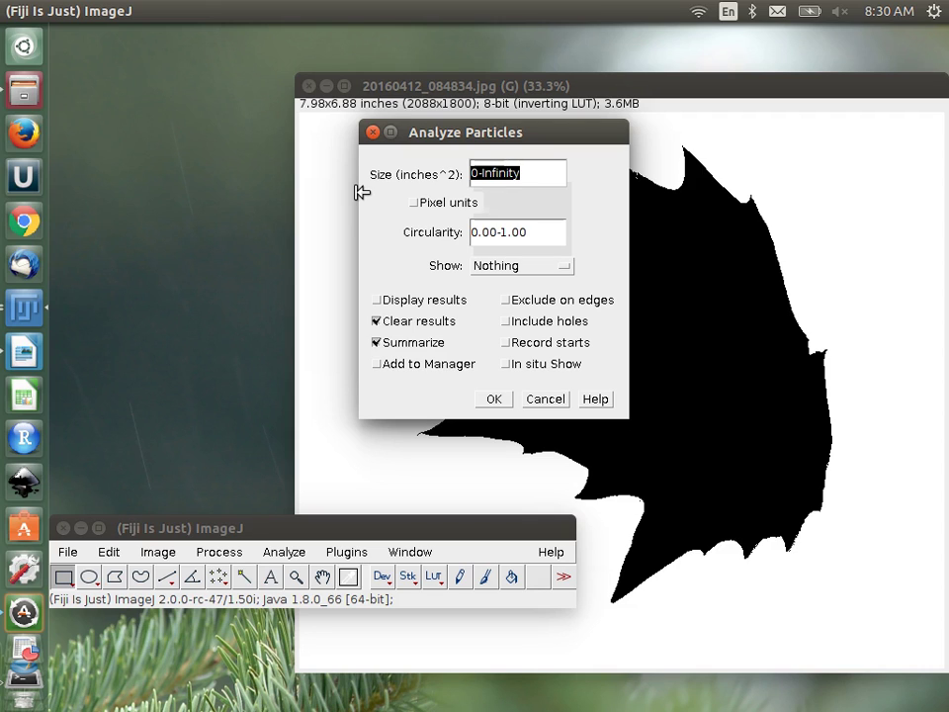
pyautogui.click(559, 272)
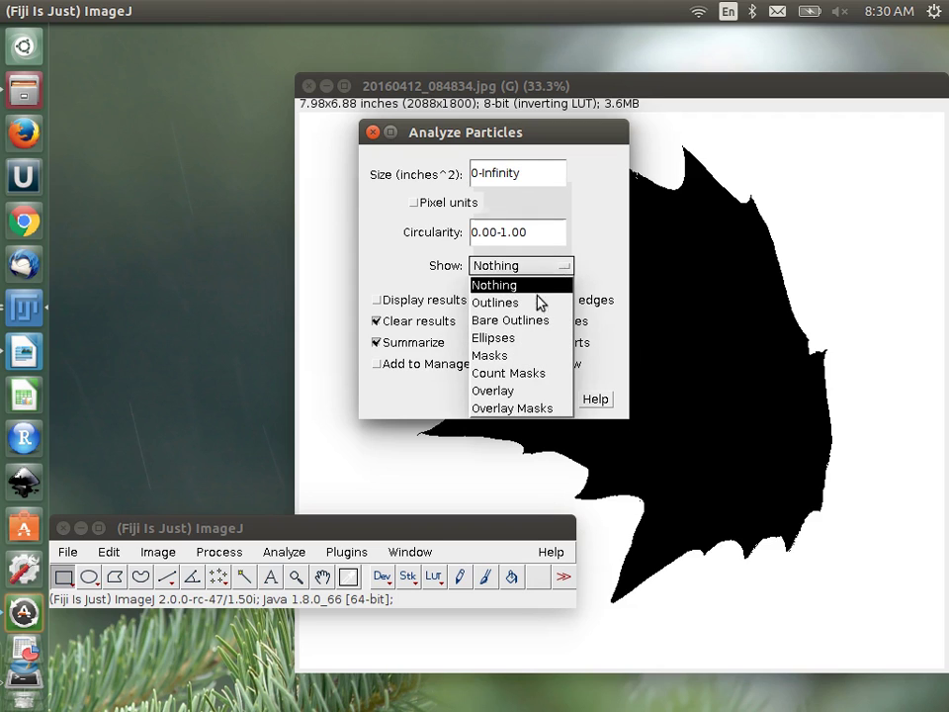
pyautogui.click(537, 301)
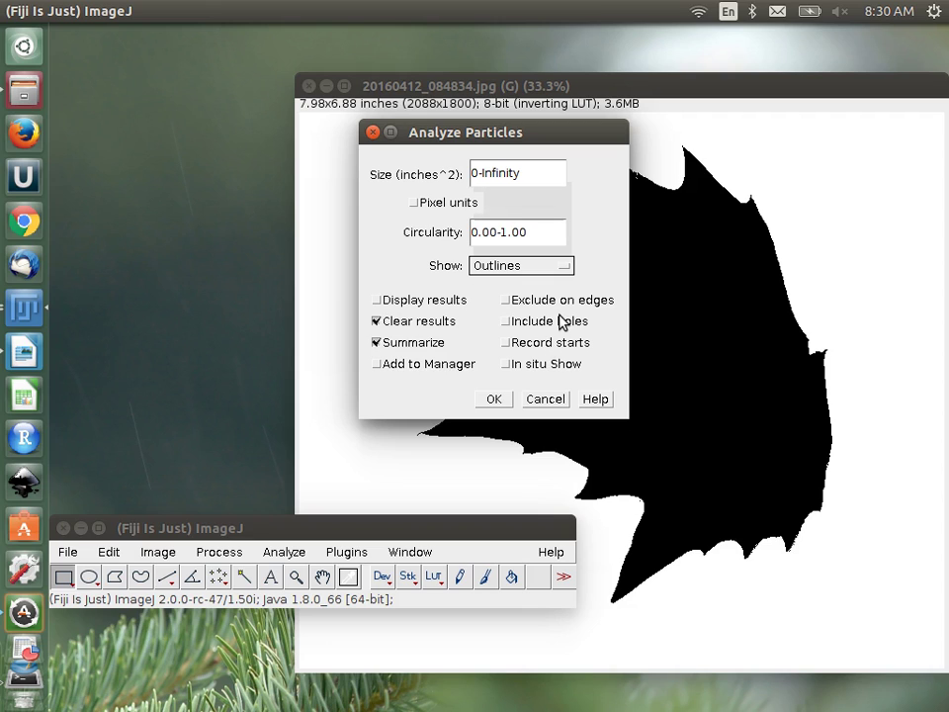
pyautogui.click(378, 301)
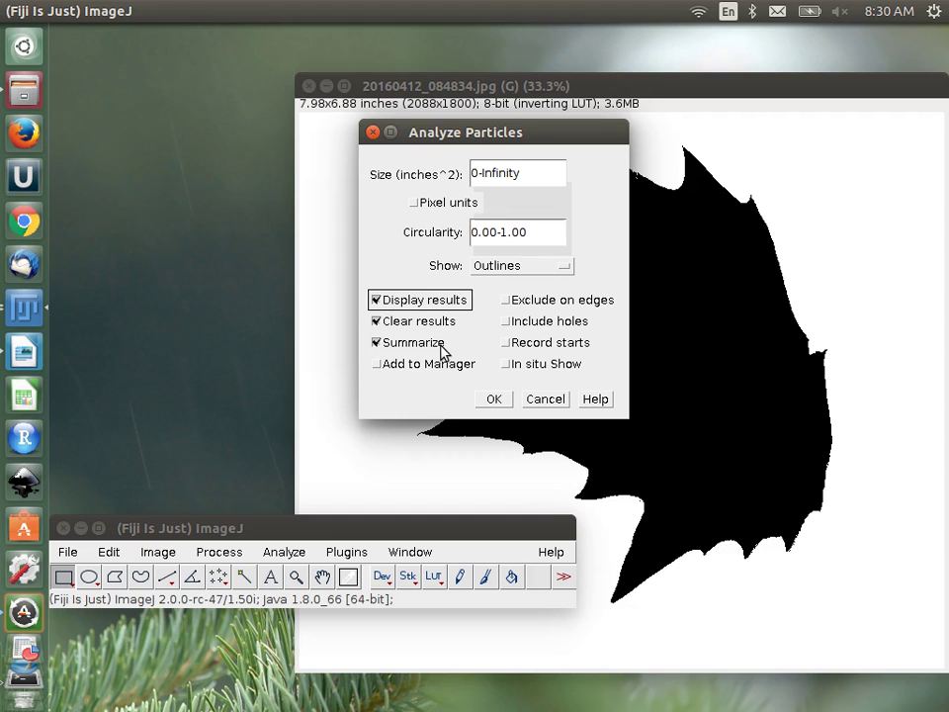
pyautogui.click(376, 321)
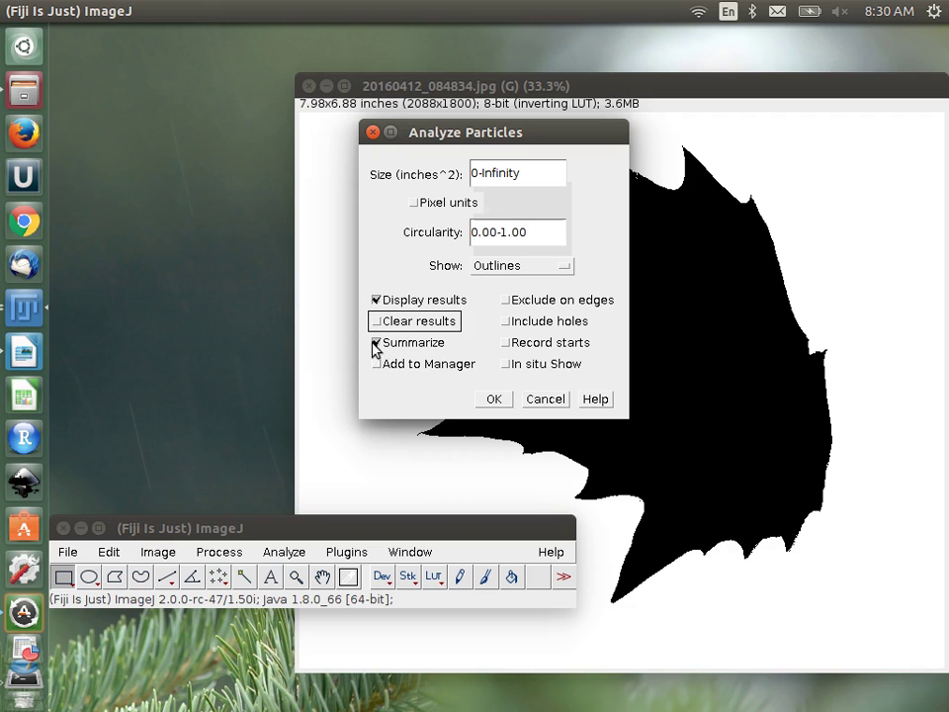
pyautogui.click(376, 342)
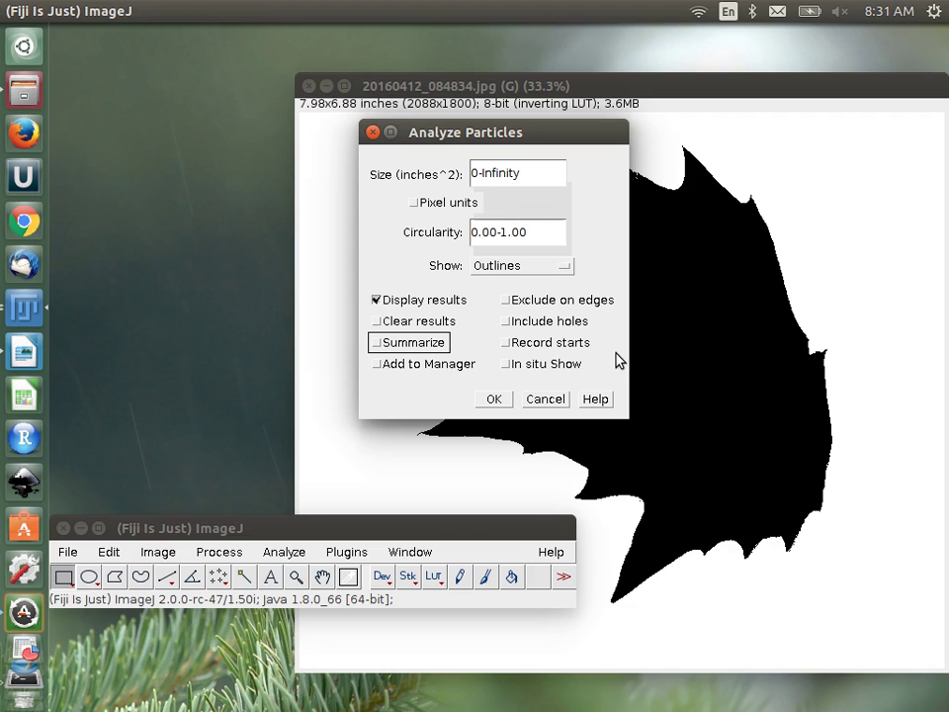
pyautogui.click(499, 400)
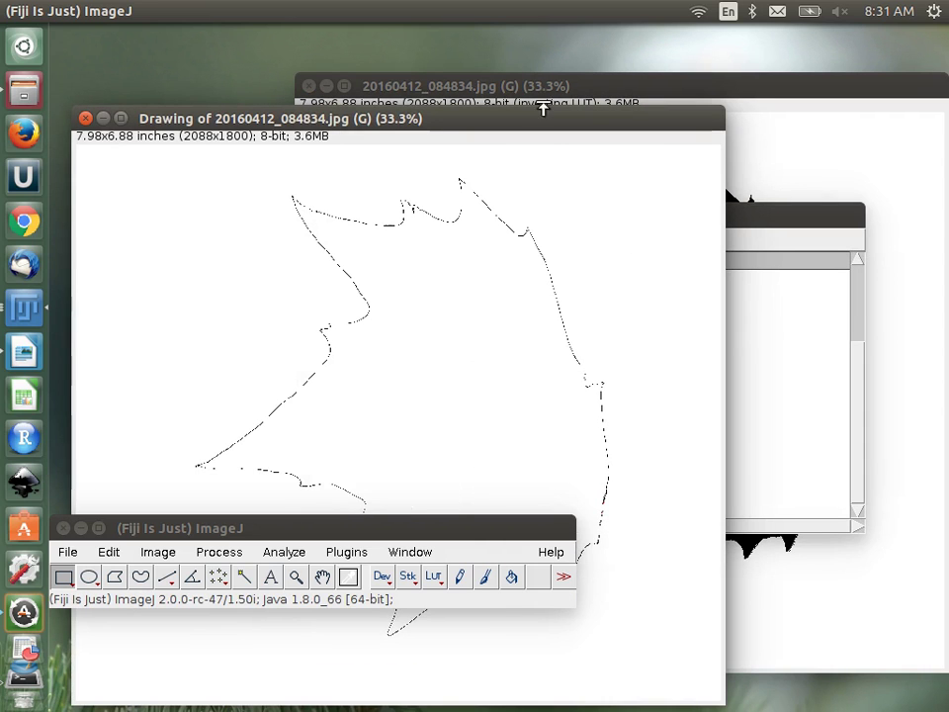
# Move the outline drawing aside and examine the stray pixels along the lower-right edge of the binary leaf up close
pyautogui.moveTo(504, 115)
pyautogui.mouseDown()
pyautogui.moveTo(726, 76)
pyautogui.moveTo(670, 73)
pyautogui.moveTo(718, 76)
pyautogui.mouseUp()
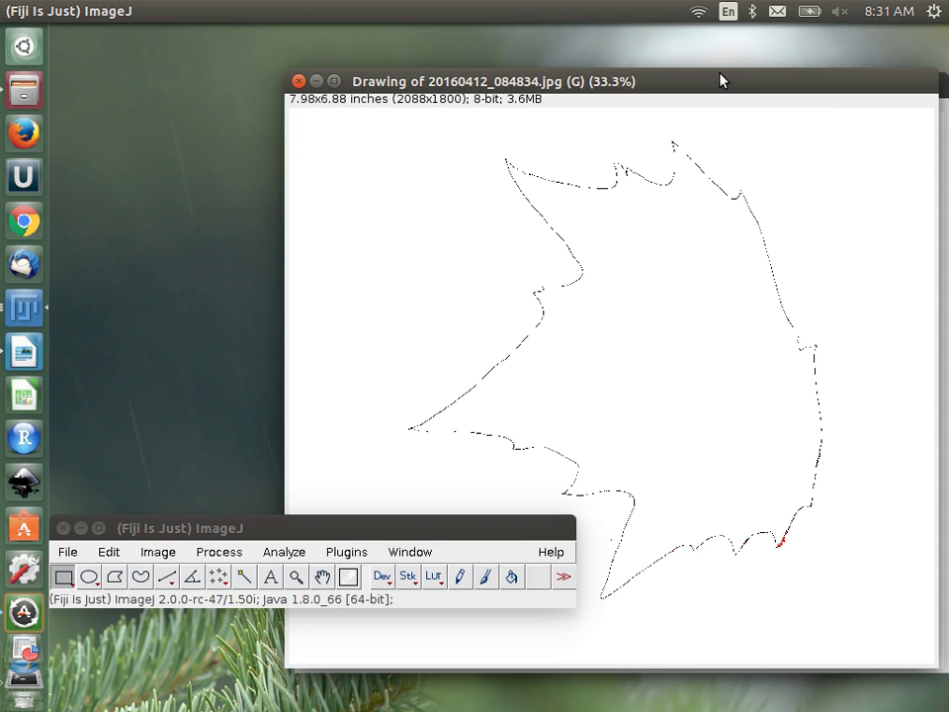
pyautogui.moveTo(722, 80)
pyautogui.mouseDown()
pyautogui.moveTo(550, 160)
pyautogui.moveTo(477, 219)
pyautogui.mouseUp()
pyautogui.click(663, 91)
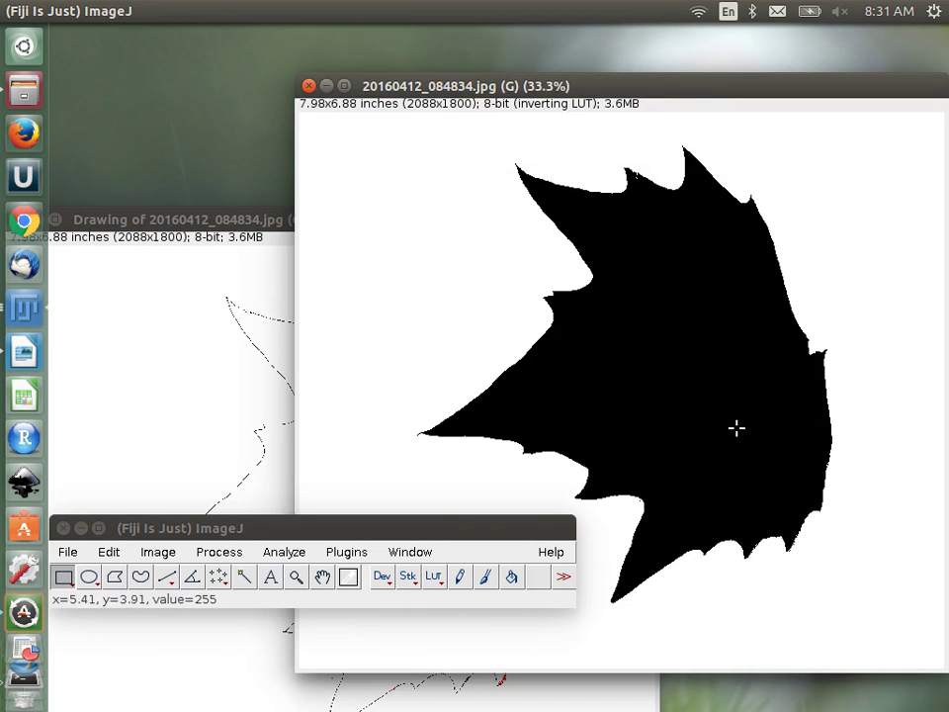
pyautogui.scroll(5, 806, 547)
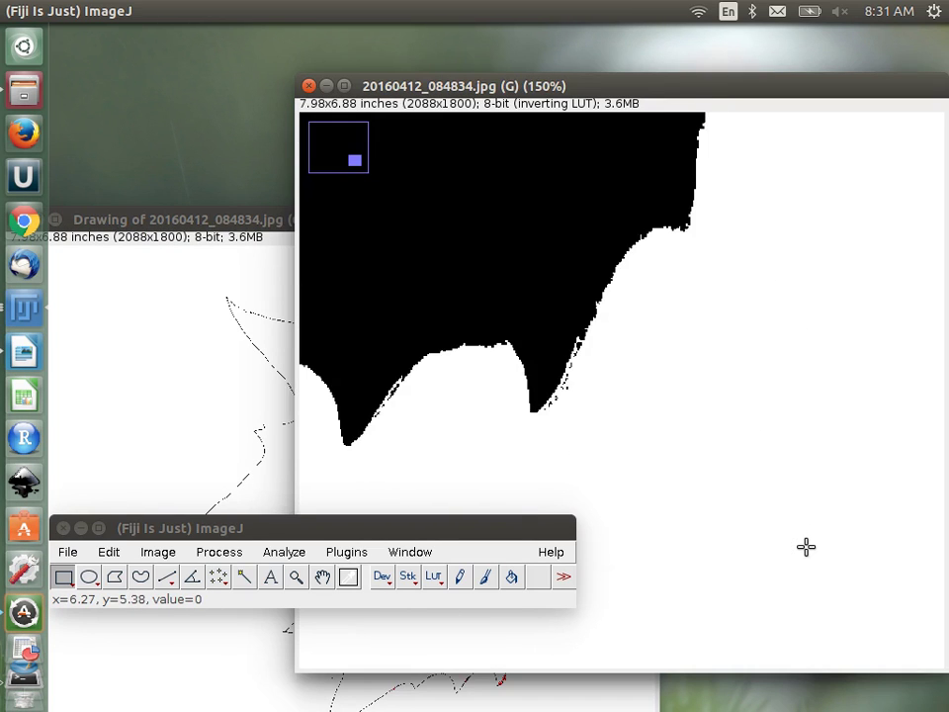
pyautogui.scroll(3, 554, 364)
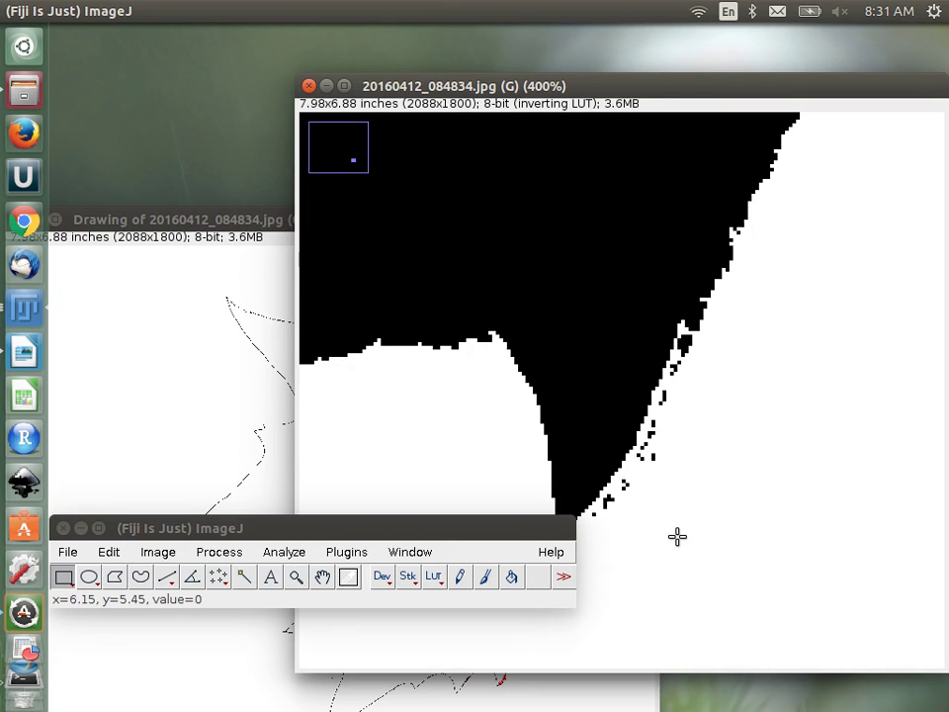
pyautogui.scroll(-9, 636, 457)
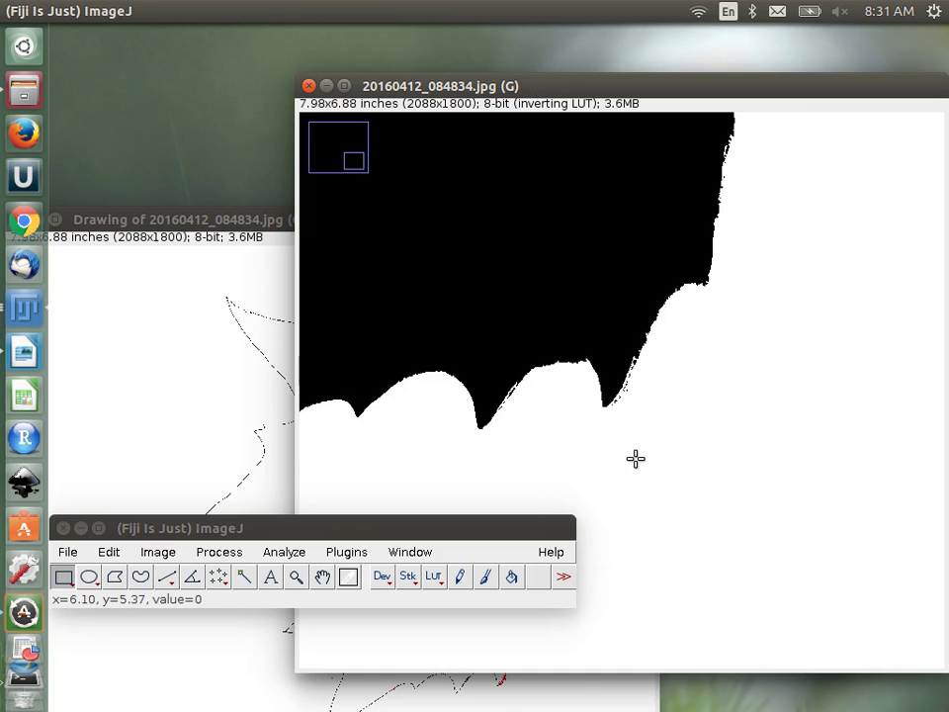
pyautogui.scroll(2, 636, 458)
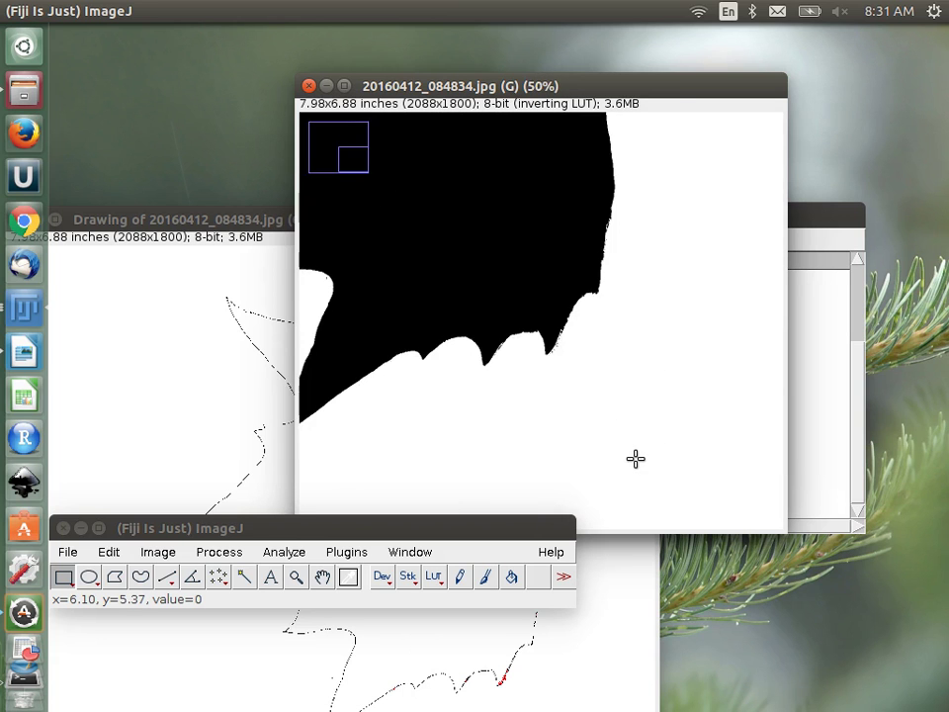
pyautogui.scroll(-2, 635, 458)
# Rearrange the image windows to uncover the Results table, look through the particle areas and highlight the first row
pyautogui.moveTo(608, 88); pyautogui.dragTo(780, 114)
pyautogui.moveTo(365, 229)
pyautogui.mouseDown()
pyautogui.moveTo(365, 216)
pyautogui.moveTo(641, 122)
pyautogui.moveTo(579, 122)
pyautogui.mouseUp()
pyautogui.moveTo(509, 103); pyautogui.dragTo(472, 321)
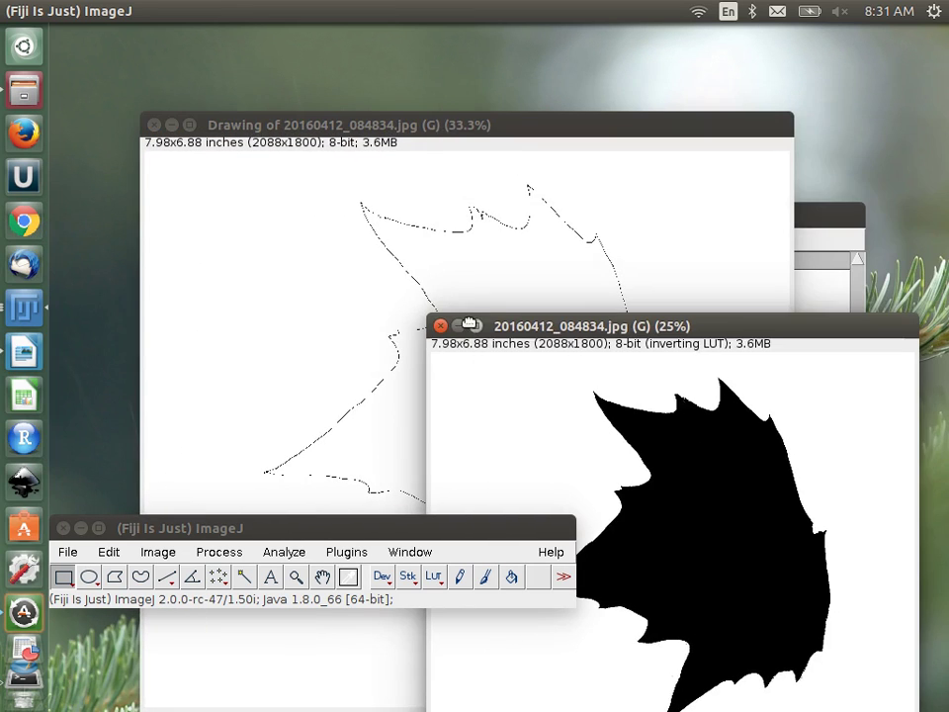
pyautogui.click(817, 218)
pyautogui.moveTo(817, 219); pyautogui.dragTo(821, 146)
pyautogui.scroll(3, 501, 277)
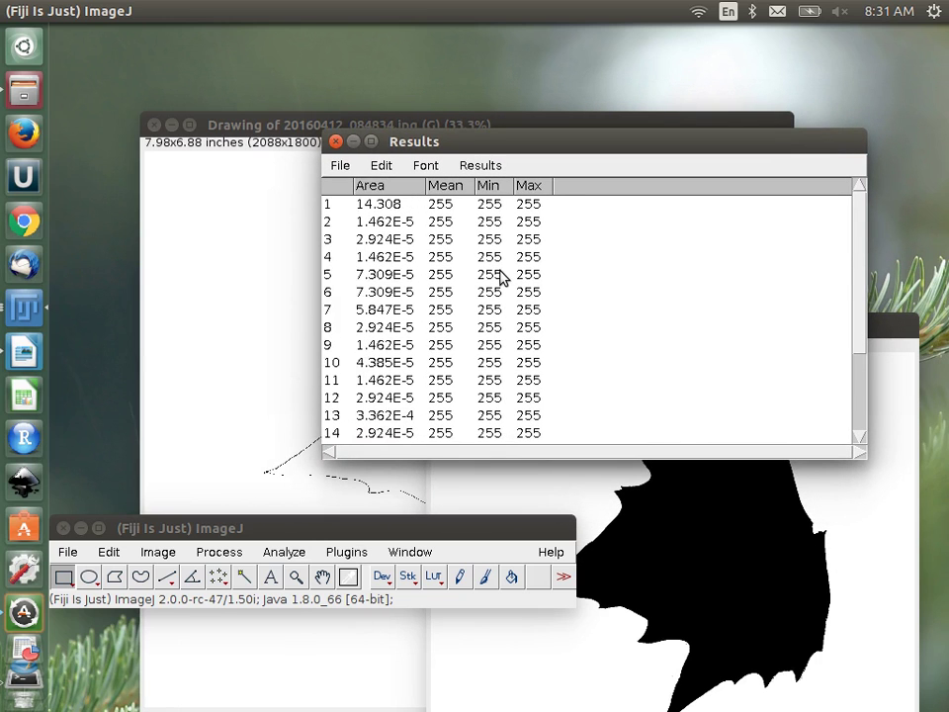
pyautogui.scroll(-3, 501, 278)
pyautogui.scroll(3, 501, 278)
pyautogui.click(501, 278)
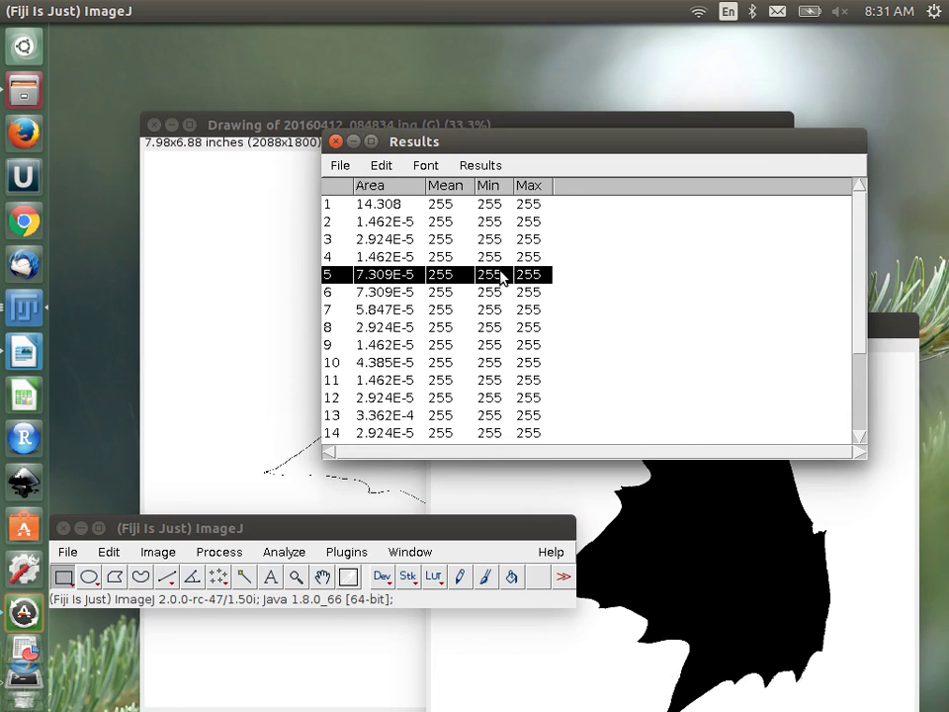
pyautogui.click(373, 205)
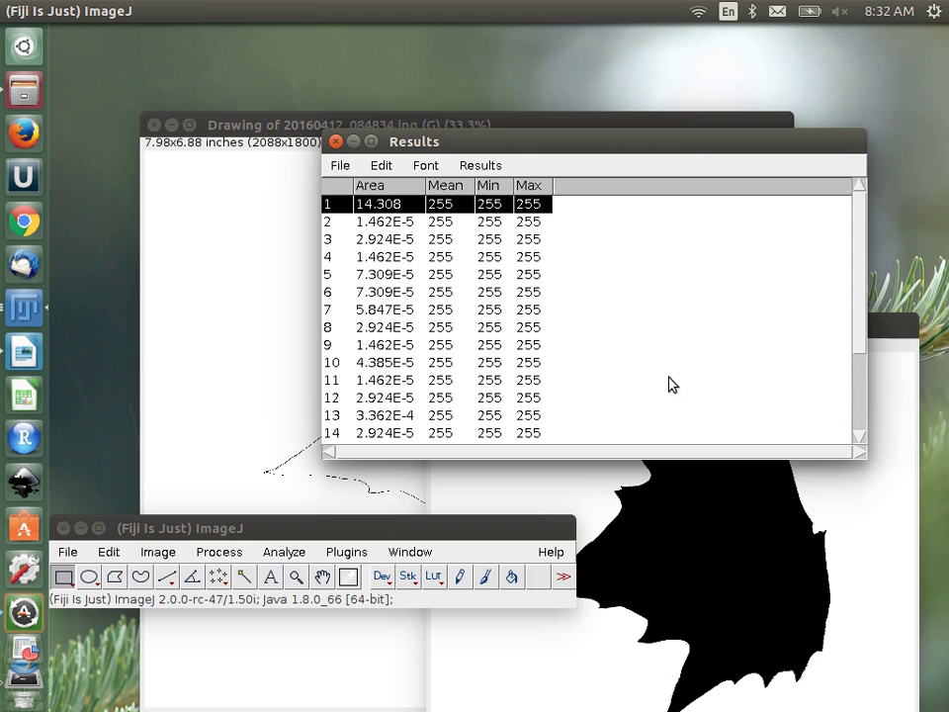
# Close the Results table and the binary leaf image without saving, and close the outline drawing
pyautogui.click(335, 141)
pyautogui.click(488, 255)
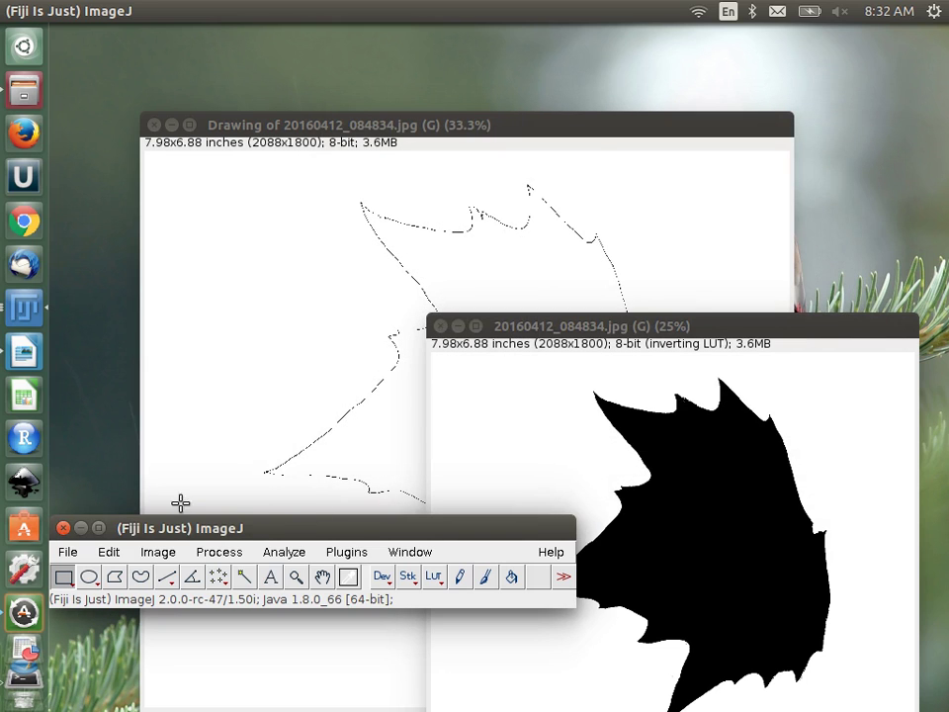
pyautogui.click(442, 329)
pyautogui.click(442, 326)
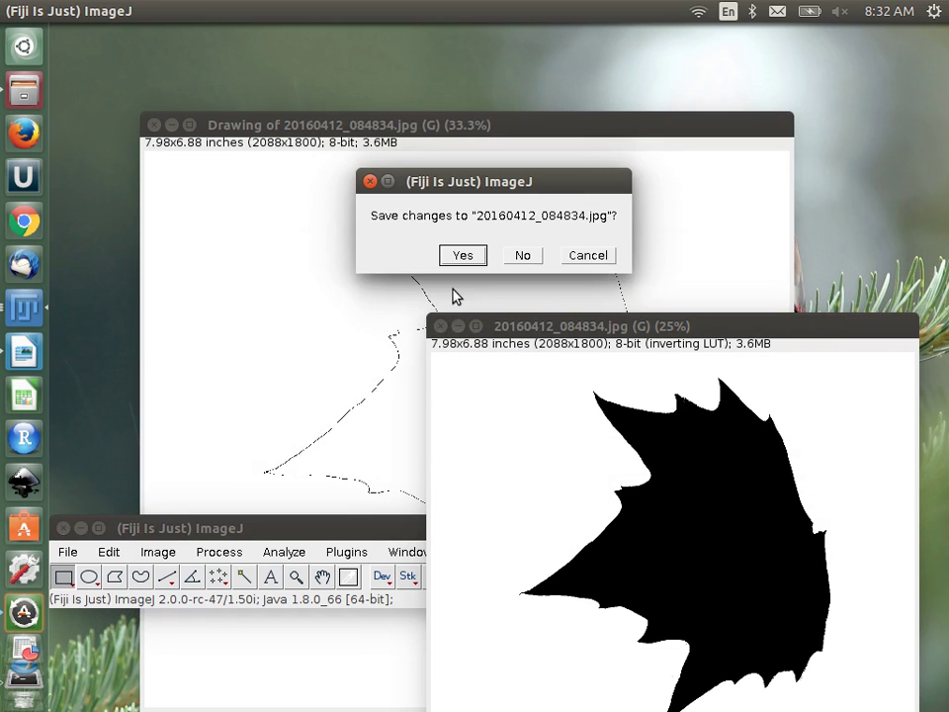
pyautogui.click(521, 255)
pyautogui.click(154, 124)
# Reopen the original leaf photo 20160412_084834.jpg and arrange it below the main Fiji window
pyautogui.moveTo(312, 517)
pyautogui.mouseDown()
pyautogui.moveTo(326, 502)
pyautogui.moveTo(450, 132)
pyautogui.mouseUp()
pyautogui.click(208, 166)
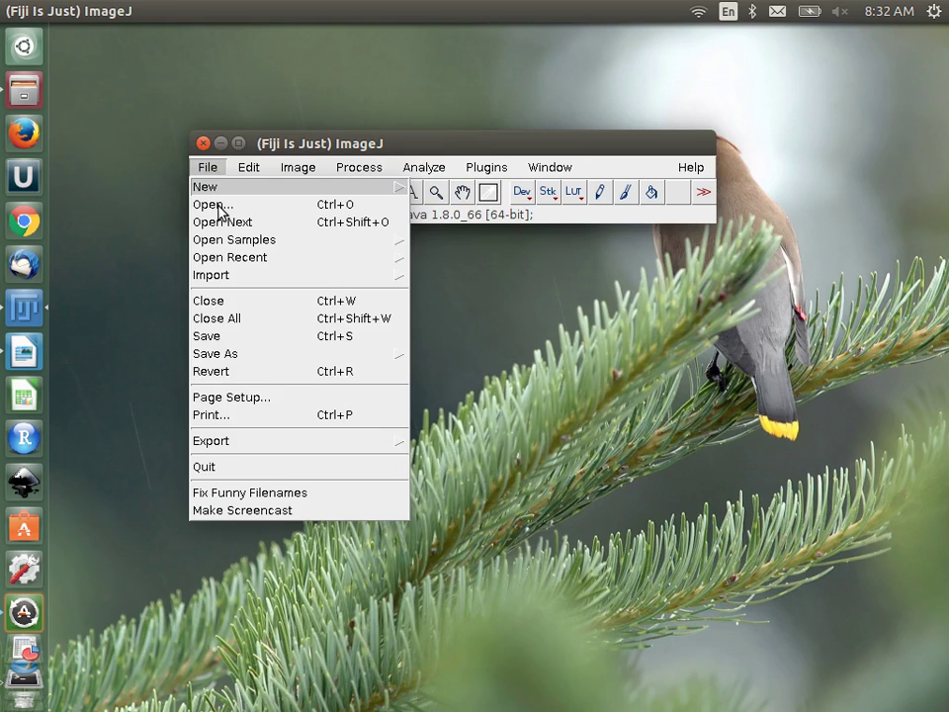
pyautogui.click(218, 205)
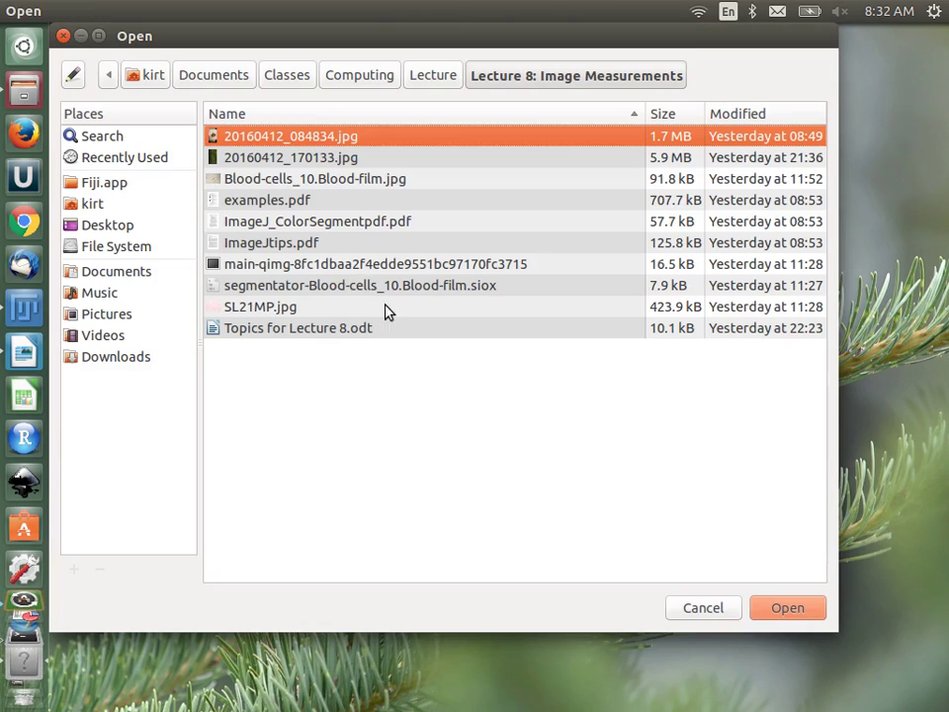
pyautogui.doubleClick(278, 139)
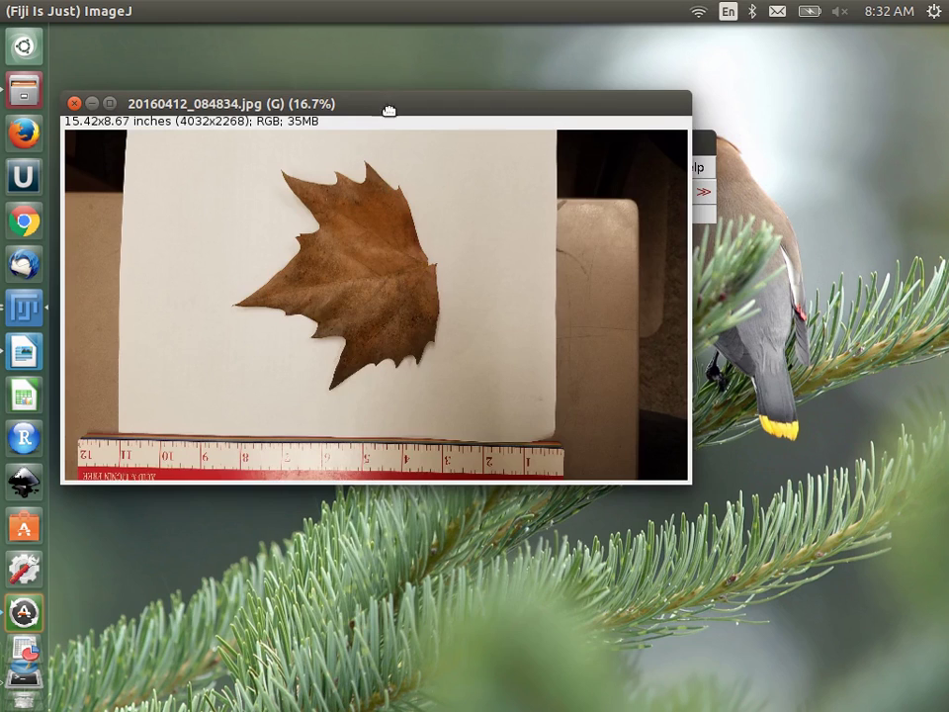
pyautogui.moveTo(388, 102); pyautogui.dragTo(468, 321)
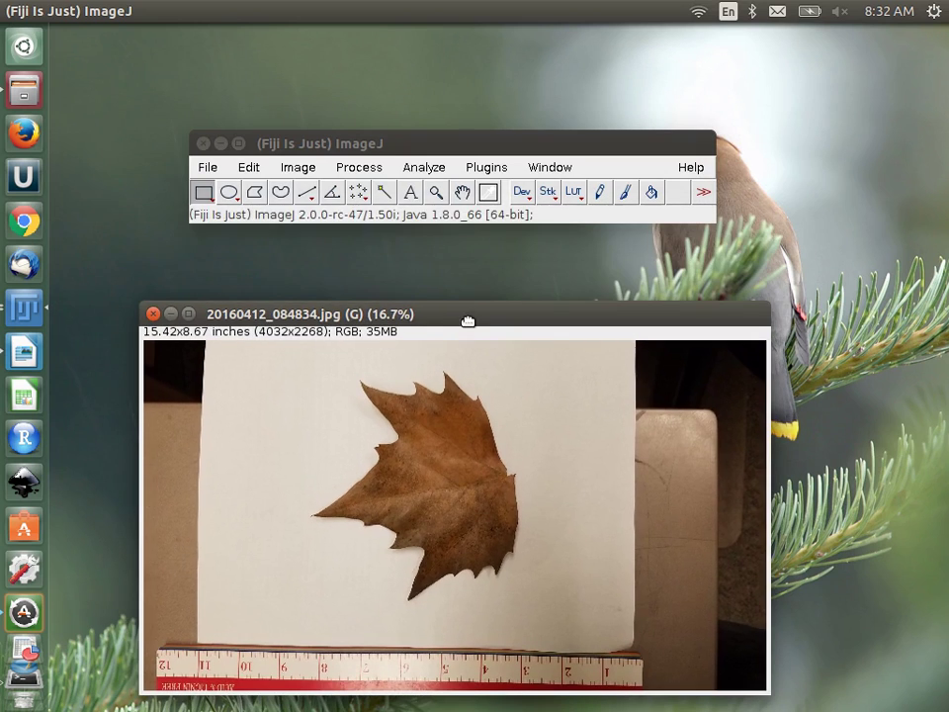
pyautogui.moveTo(474, 145); pyautogui.dragTo(484, 97)
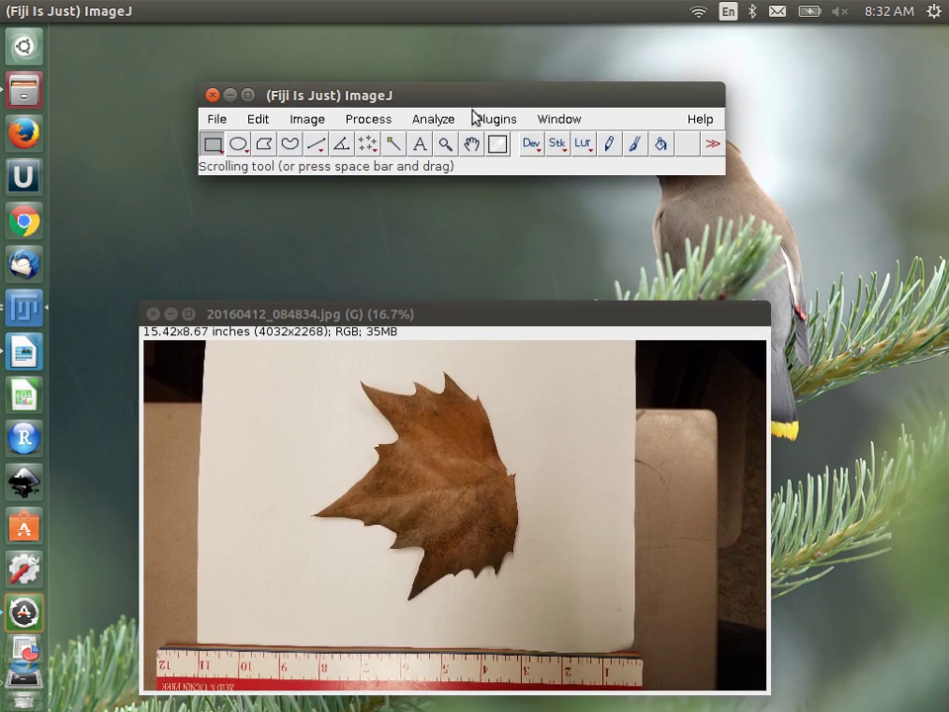
pyautogui.click(486, 119)
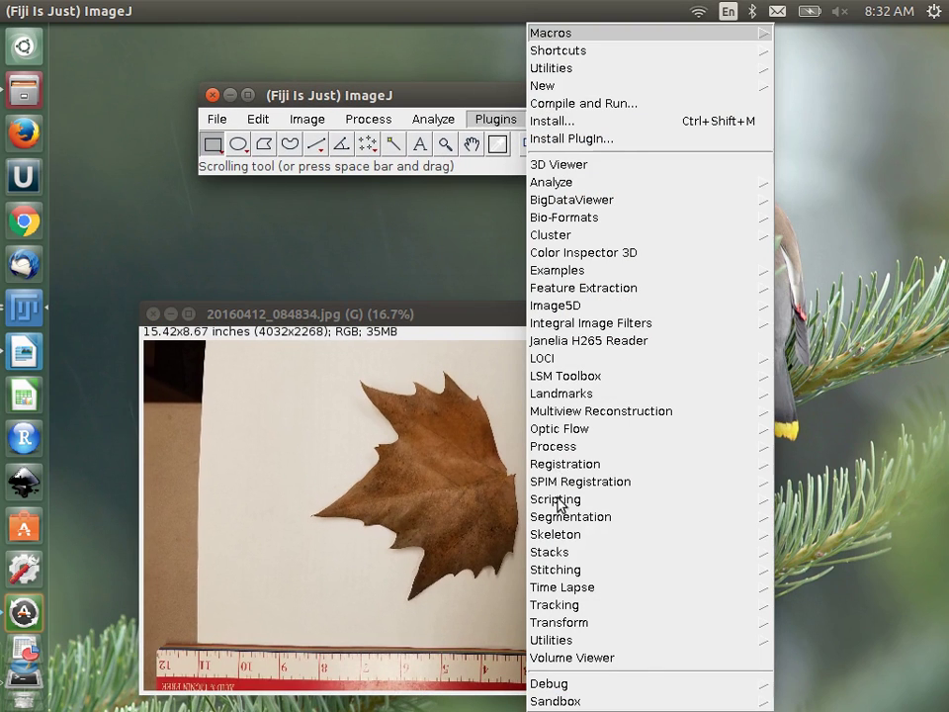
pyautogui.moveTo(557, 521)
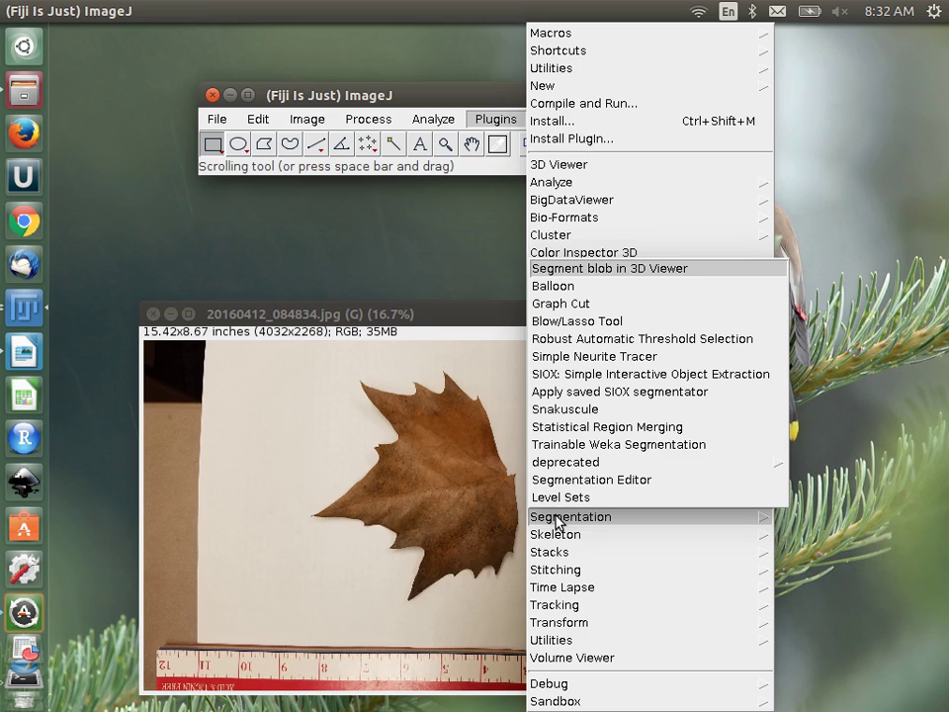
pyautogui.click(464, 102)
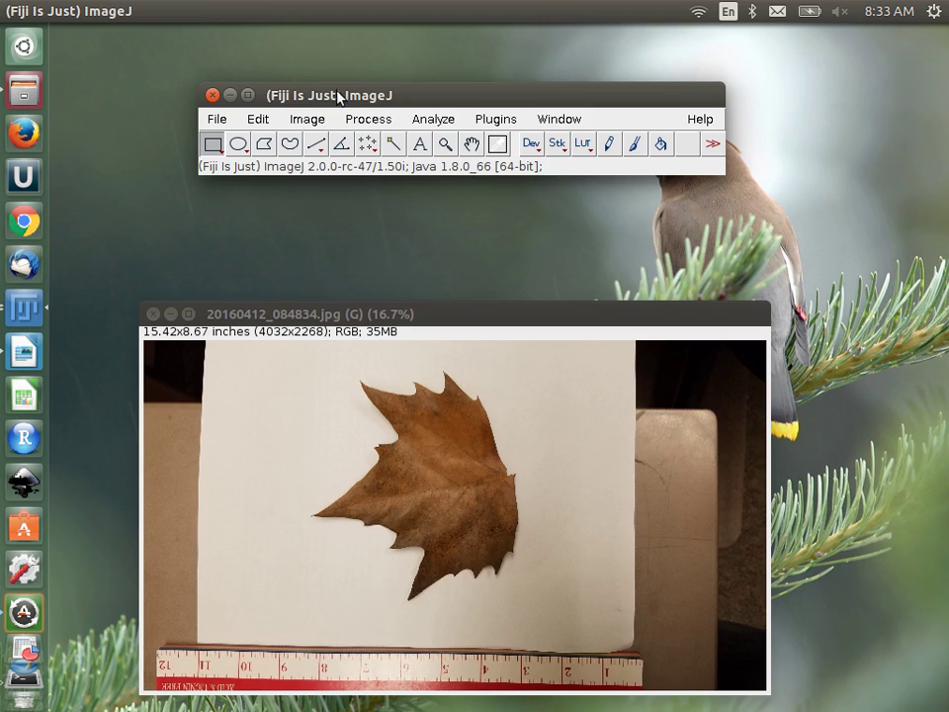
pyautogui.click(439, 119)
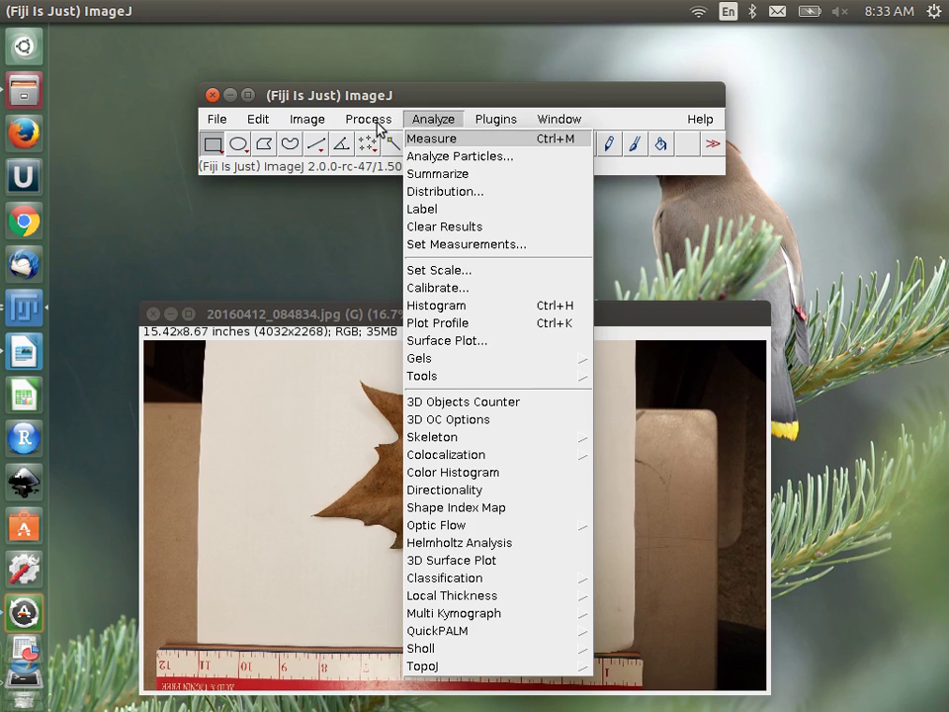
# Split the leaf photo into its red, green and blue channels and spread out the three images so each leaf is visible
pyautogui.click(308, 120)
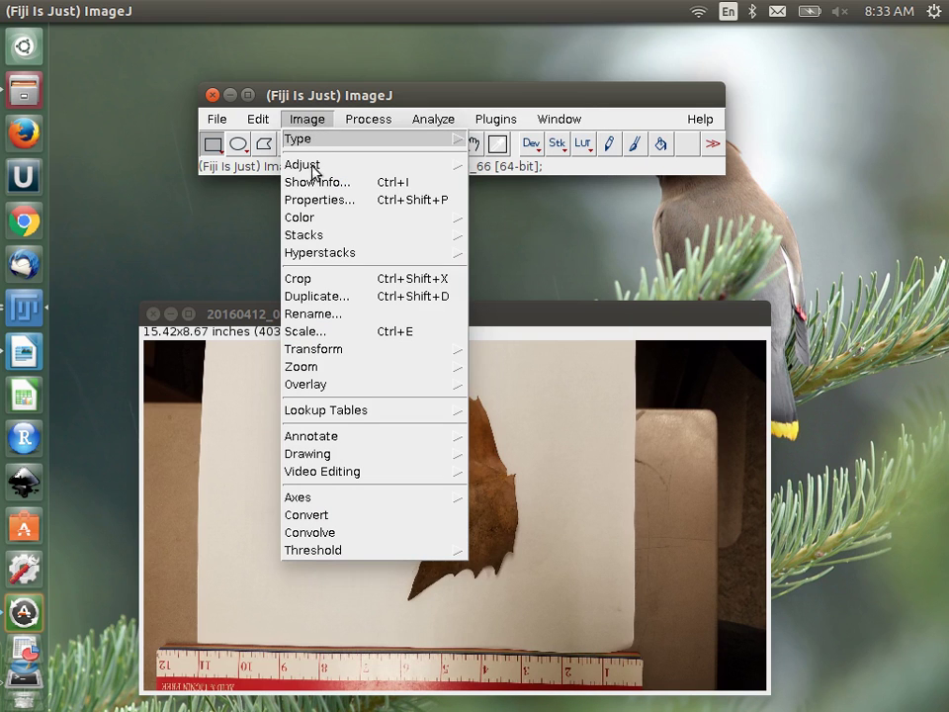
pyautogui.moveTo(309, 224)
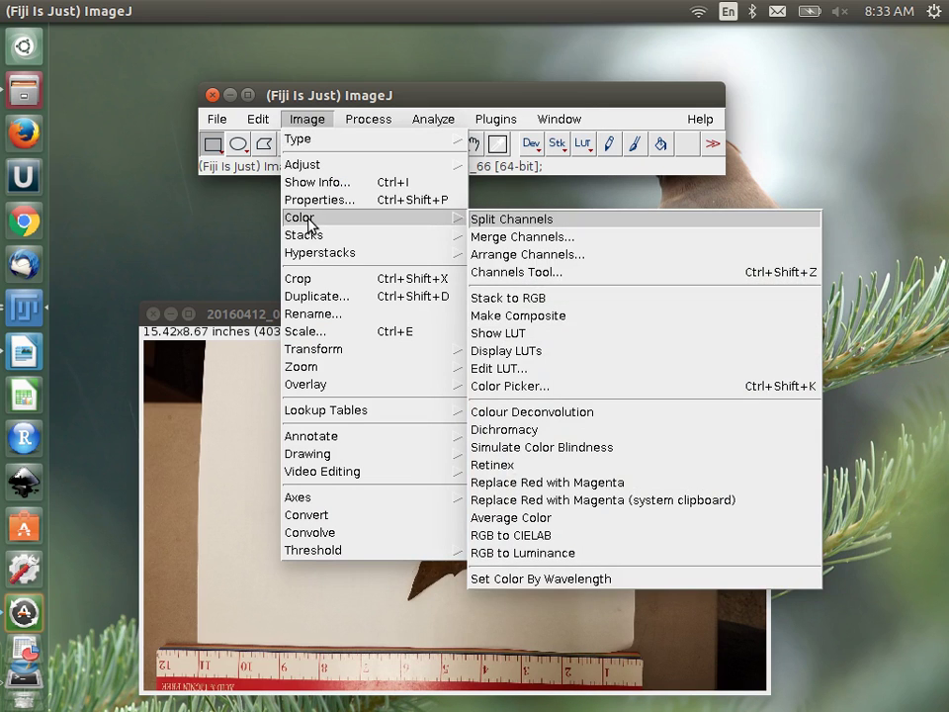
pyautogui.click(492, 225)
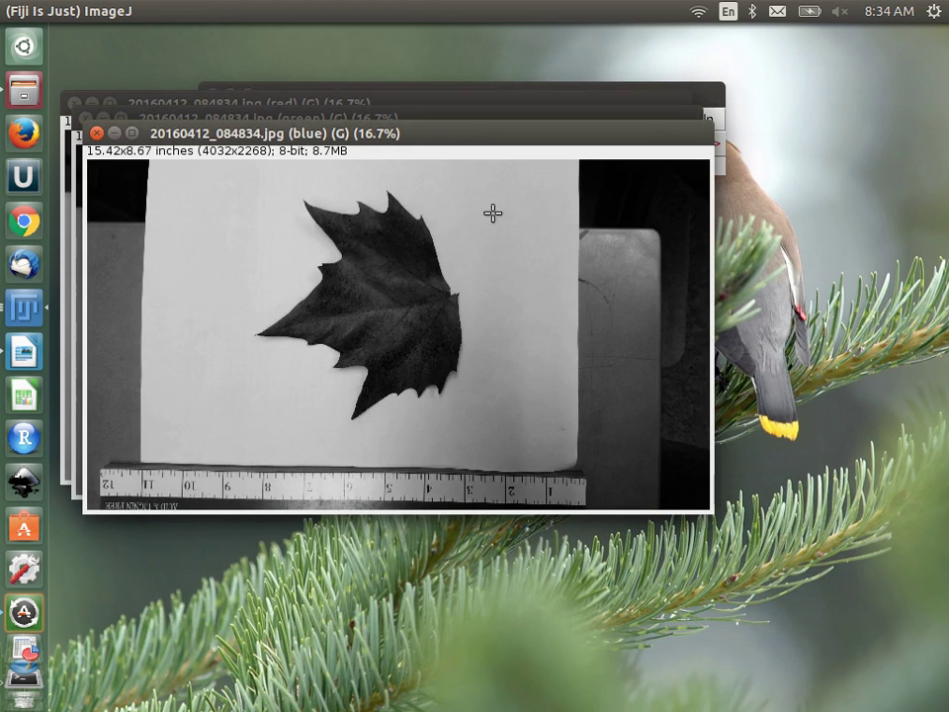
pyautogui.moveTo(491, 139); pyautogui.dragTo(752, 379)
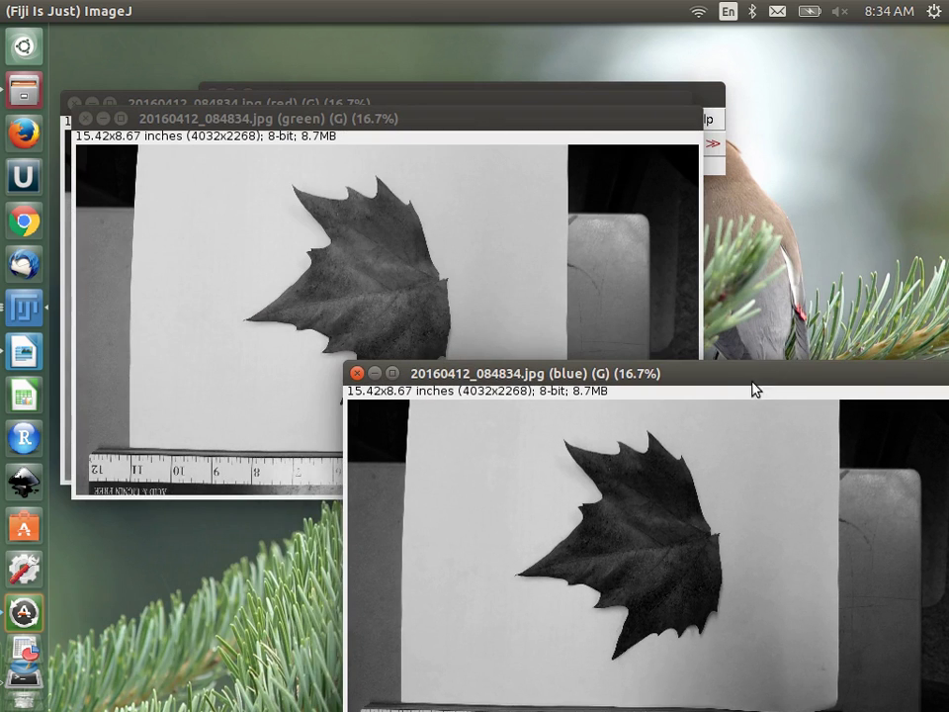
pyautogui.moveTo(473, 115); pyautogui.dragTo(348, 387)
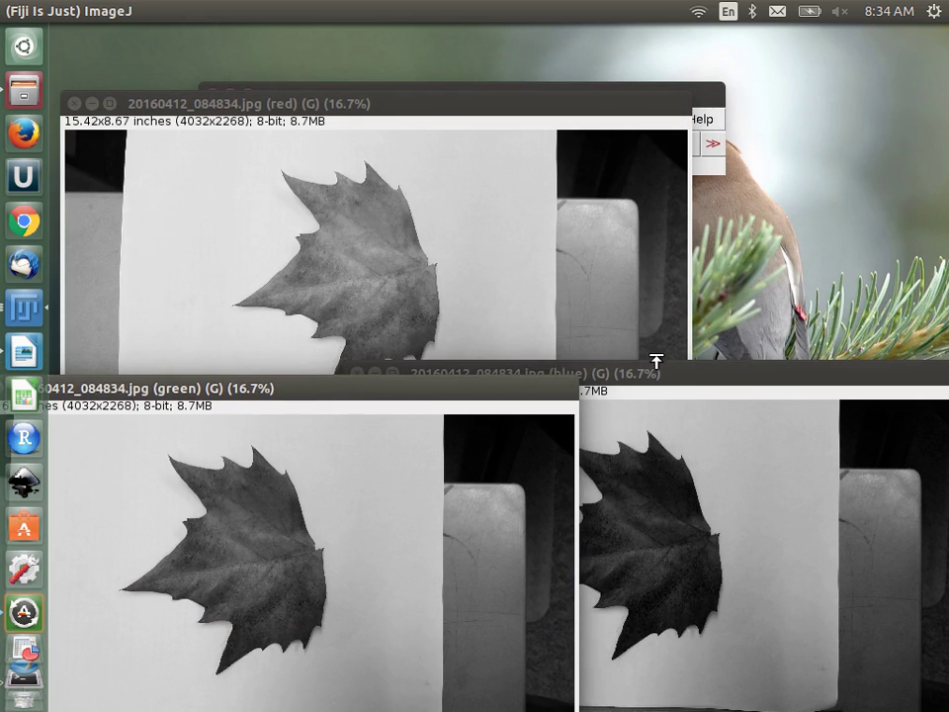
pyautogui.moveTo(668, 381); pyautogui.dragTo(802, 214)
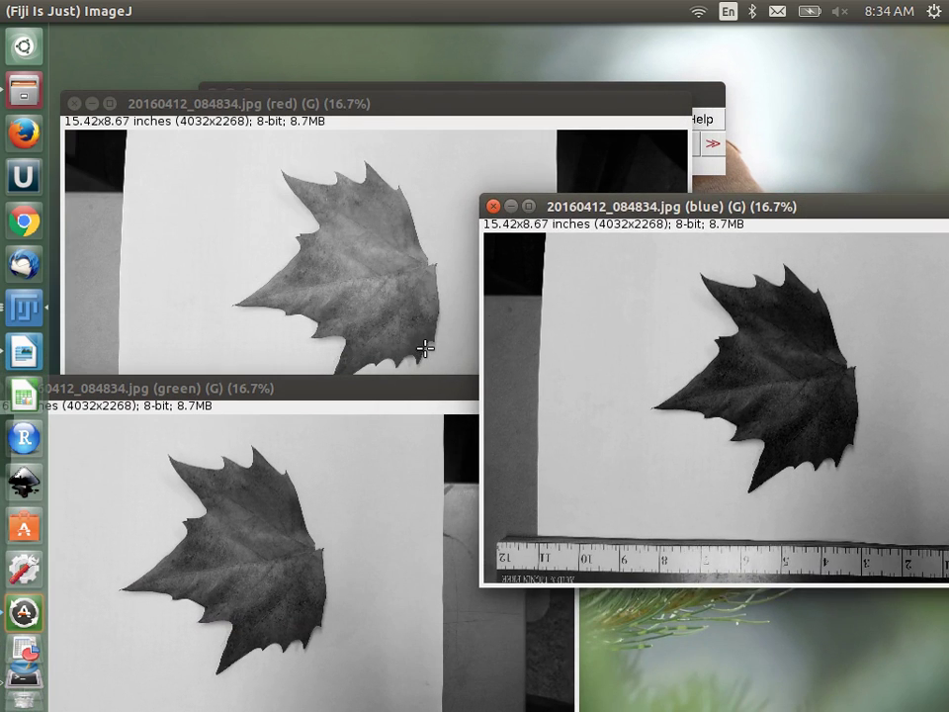
pyautogui.moveTo(345, 392); pyautogui.dragTo(433, 428)
pyautogui.moveTo(741, 206); pyautogui.dragTo(764, 144)
pyautogui.moveTo(383, 427); pyautogui.dragTo(410, 428)
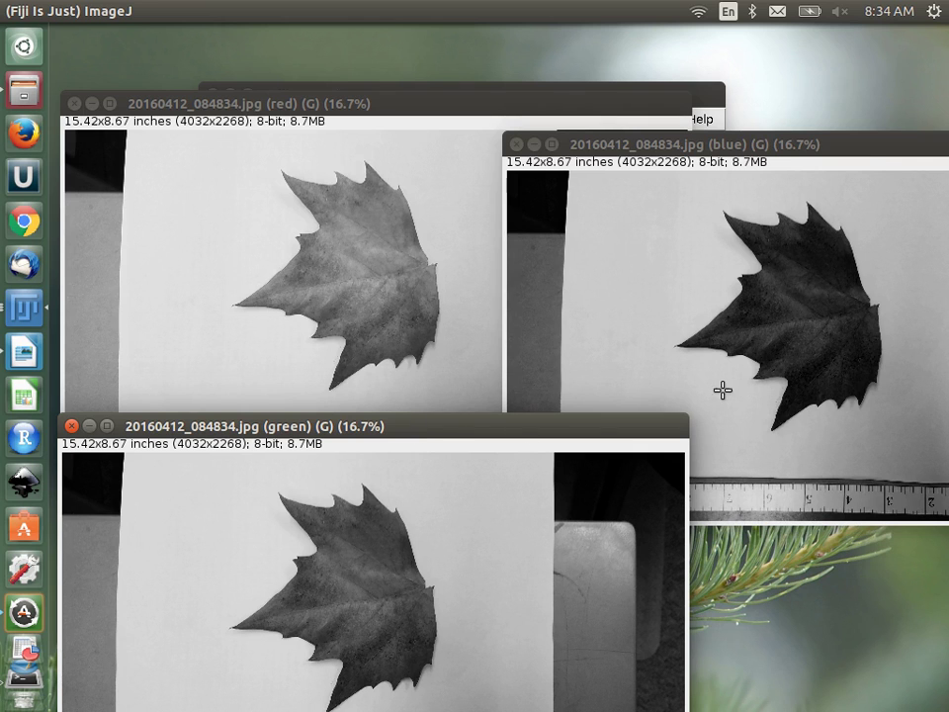
# Bring the green and blue channel images next to each other and compare how strongly the leaf contrasts with the paper
pyautogui.moveTo(864, 154); pyautogui.dragTo(929, 239)
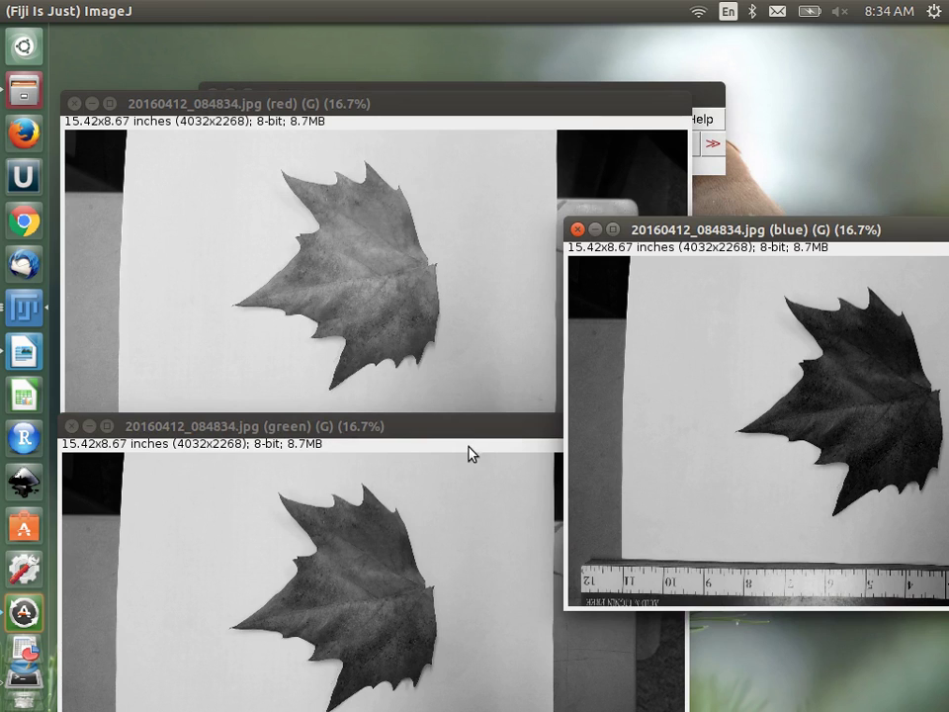
pyautogui.click(470, 433)
pyautogui.moveTo(469, 433); pyautogui.dragTo(427, 161)
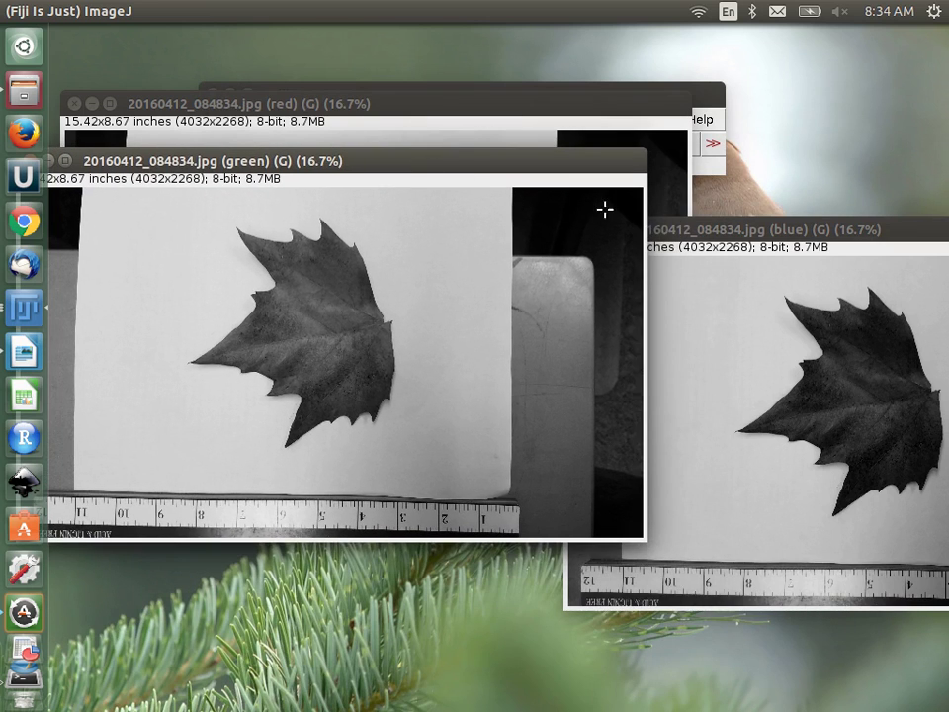
pyautogui.moveTo(766, 233); pyautogui.dragTo(447, 211)
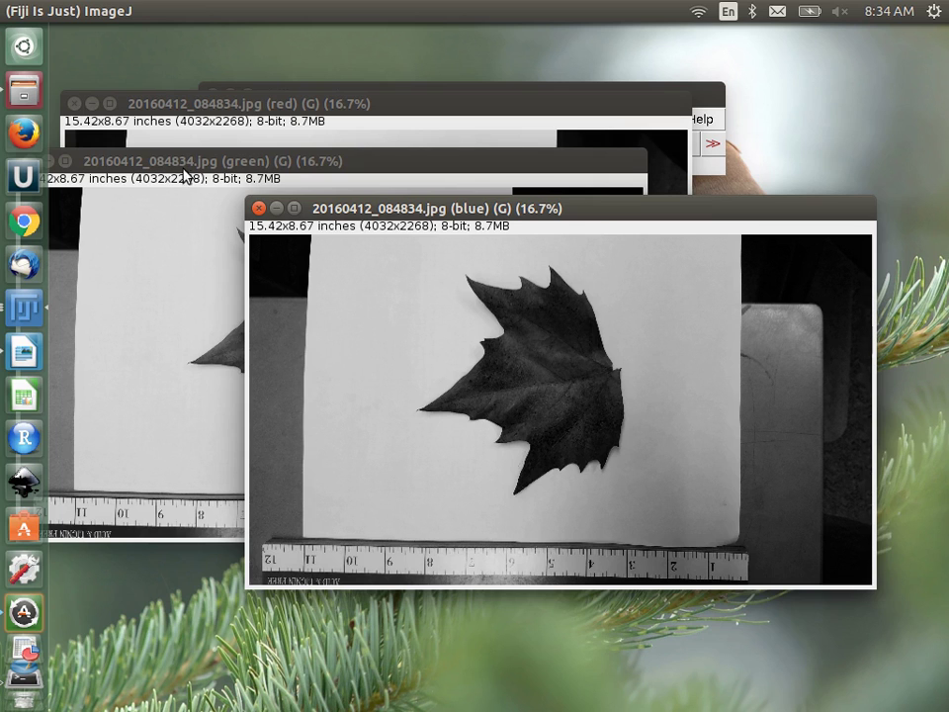
pyautogui.moveTo(183, 163); pyautogui.dragTo(382, 235)
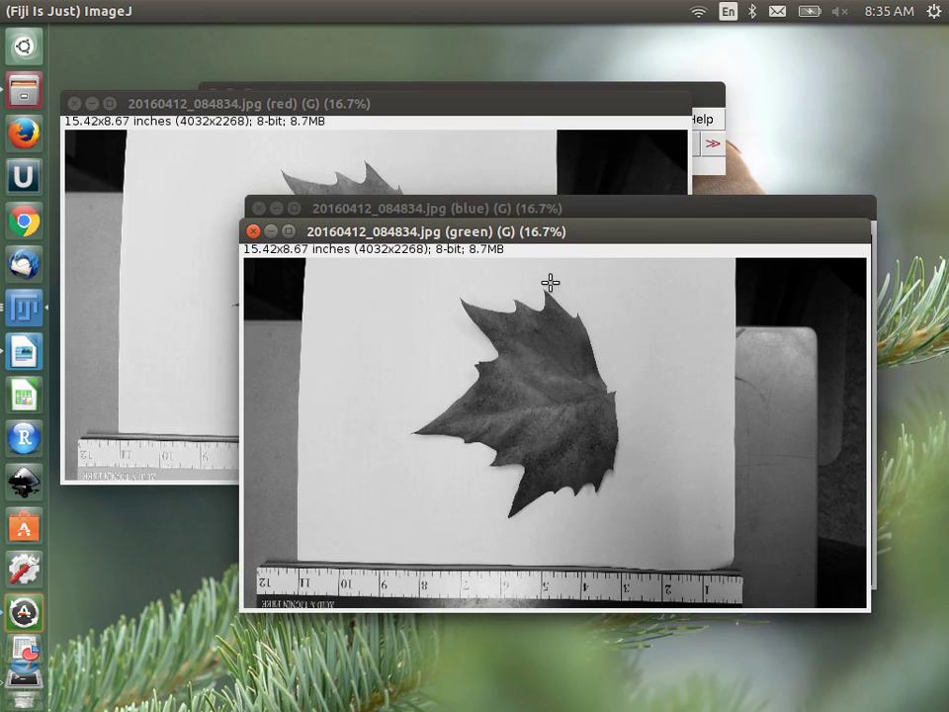
pyautogui.moveTo(534, 235); pyautogui.dragTo(457, 296)
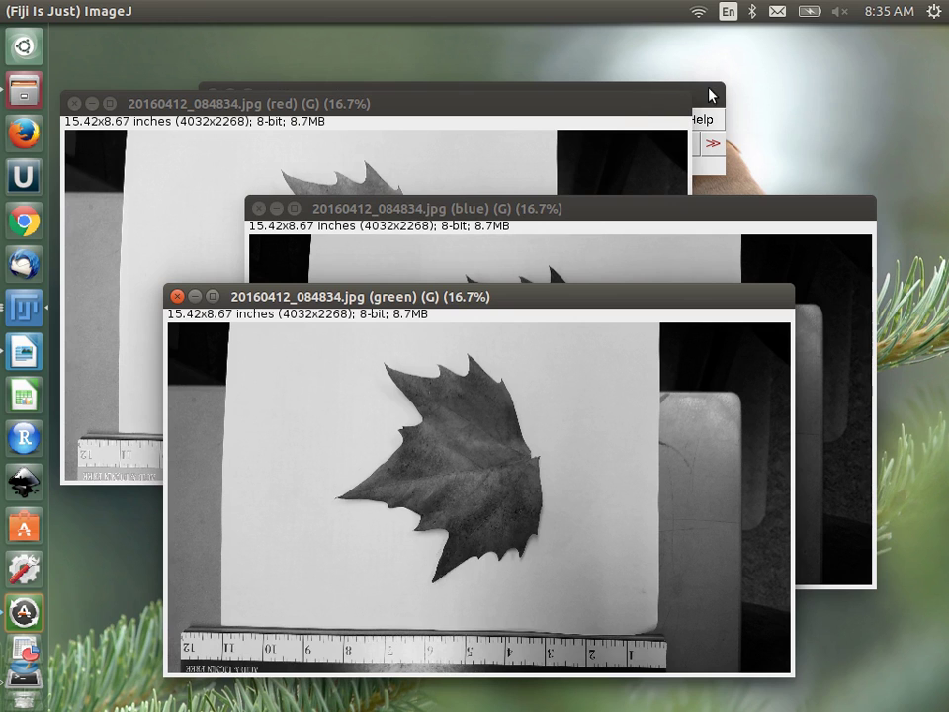
# Threshold the blue channel image with an upper limit of 70, keeping the Threshold window clear of the leaf
pyautogui.click(732, 208)
pyautogui.click(707, 101)
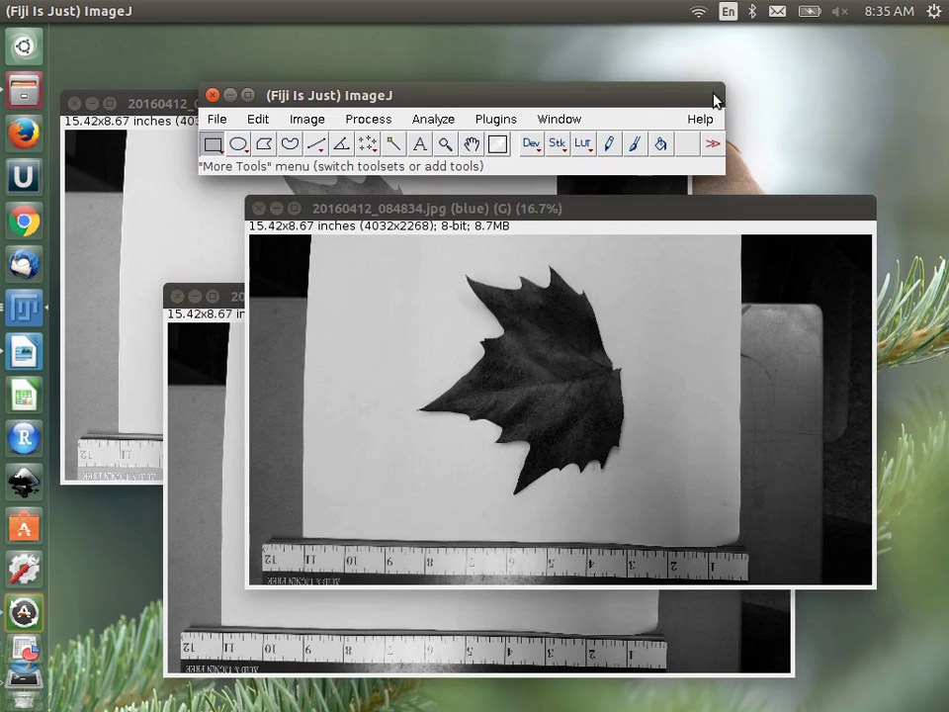
pyautogui.click(306, 119)
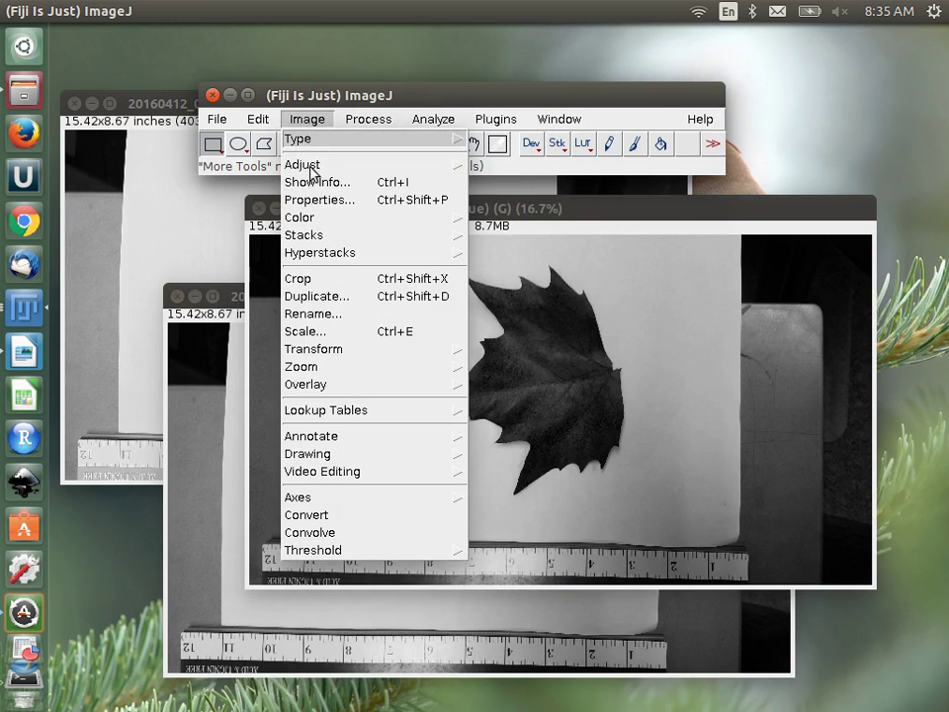
pyautogui.moveTo(311, 165)
pyautogui.click(531, 223)
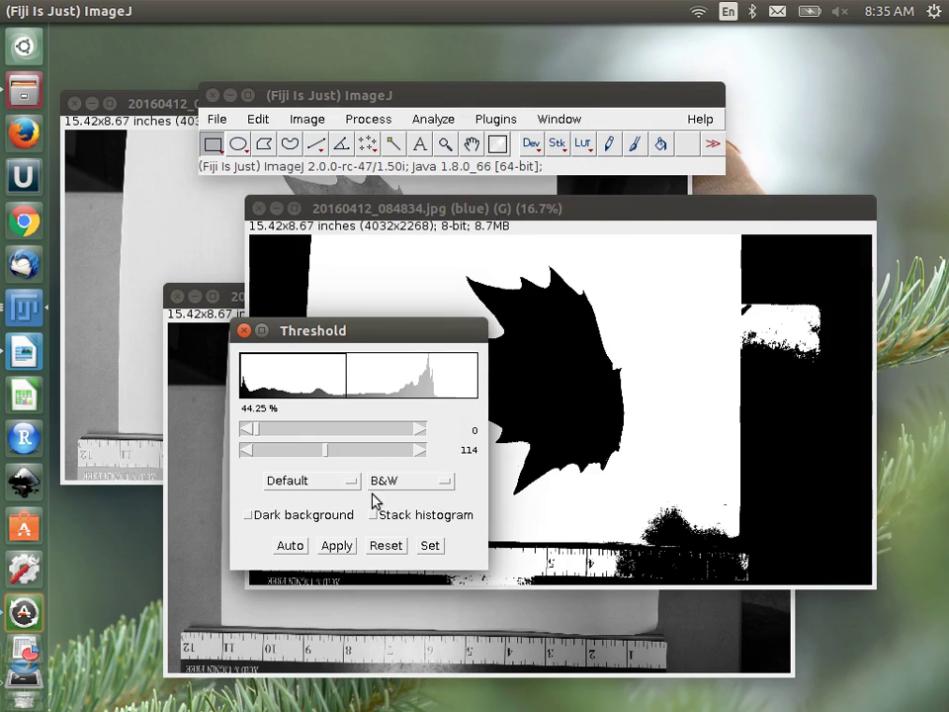
pyautogui.moveTo(410, 331); pyautogui.dragTo(223, 387)
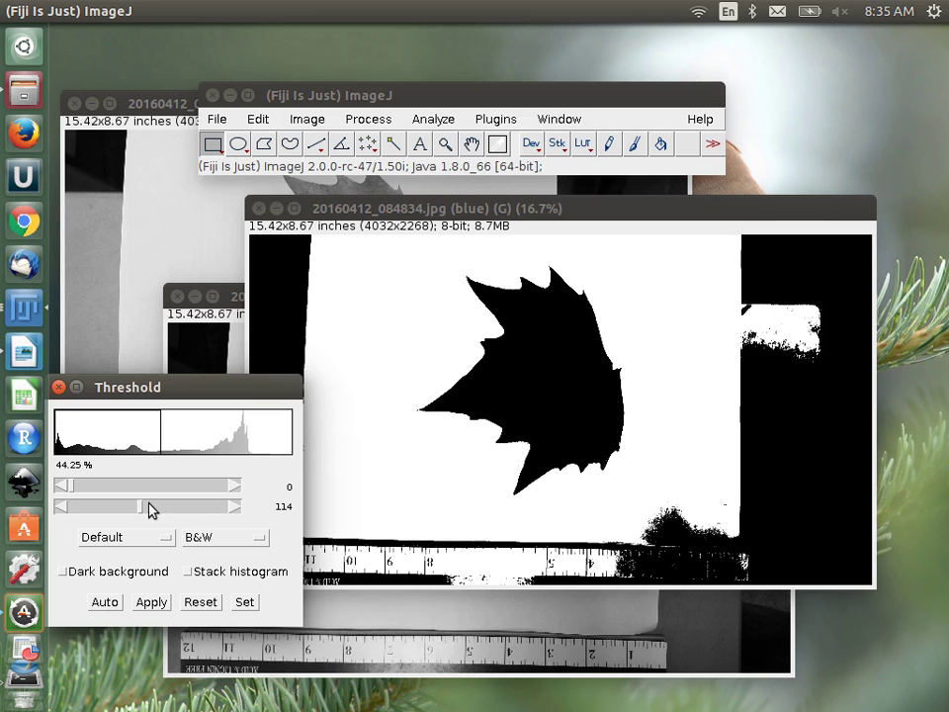
pyautogui.moveTo(142, 510); pyautogui.dragTo(115, 513)
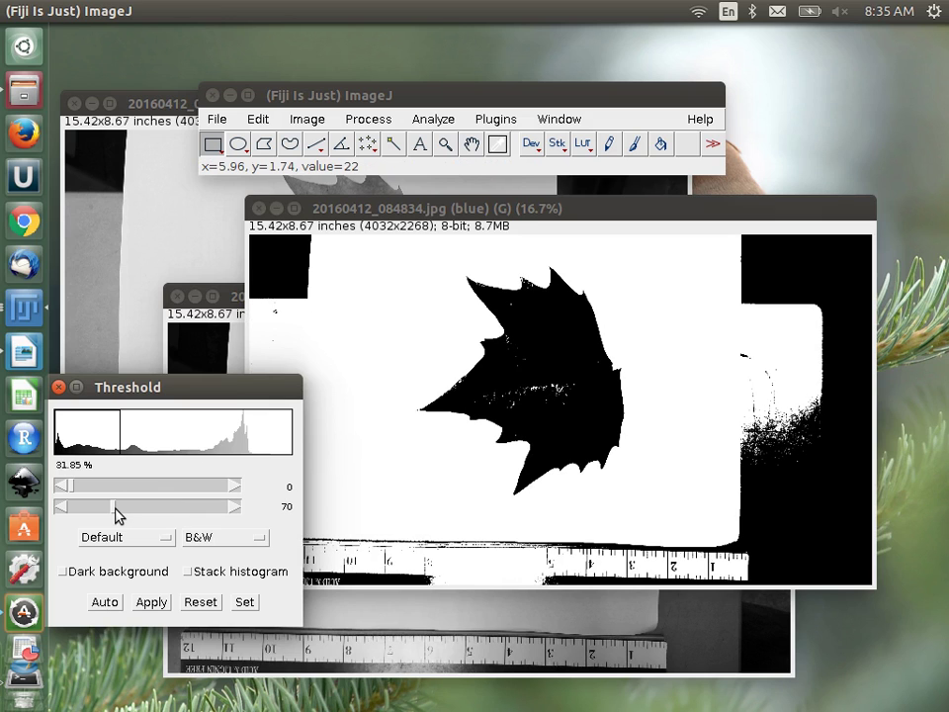
# Examine the lower-right edge of the thresholded leaf up close for stray shadow pixels, then return to the full view
pyautogui.click(614, 462)
pyautogui.scroll(8, 614, 464)
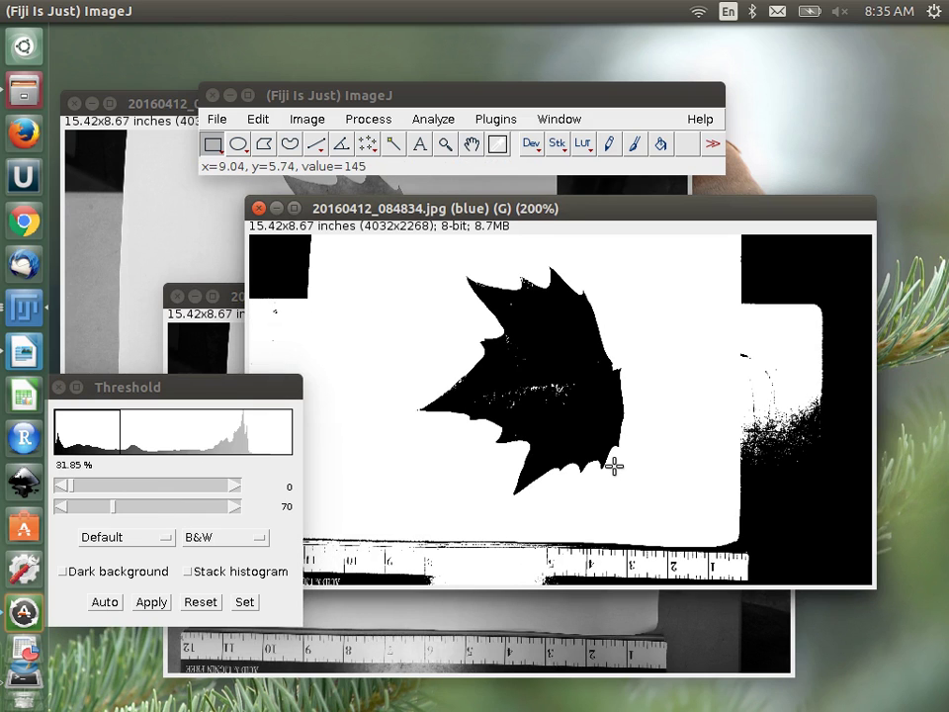
pyautogui.scroll(3, 614, 465)
pyautogui.scroll(-4, 614, 465)
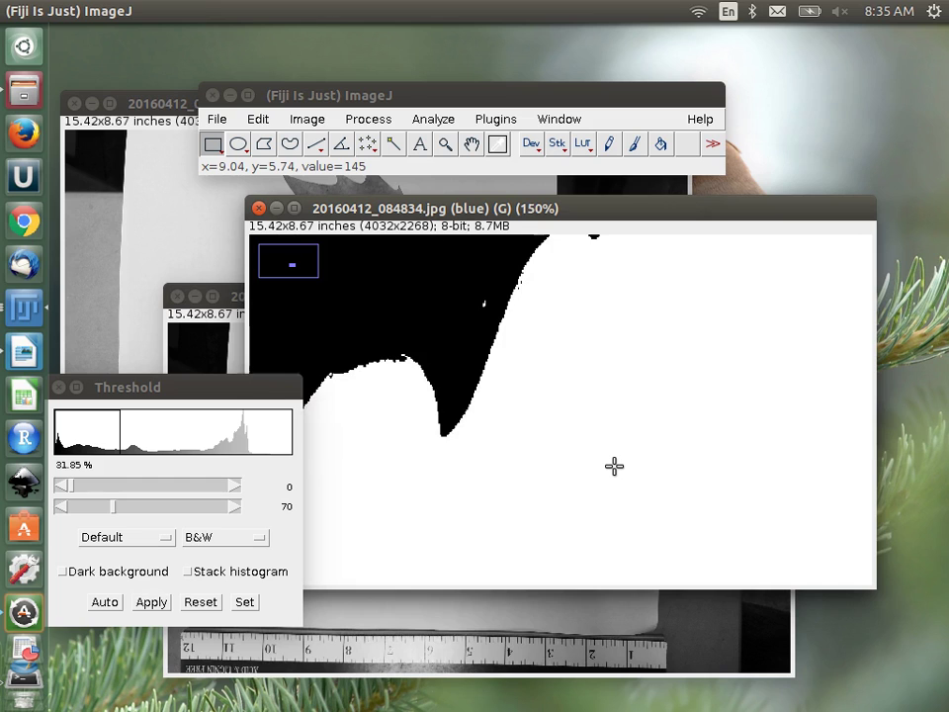
pyautogui.scroll(-4, 614, 465)
pyautogui.scroll(5, 613, 465)
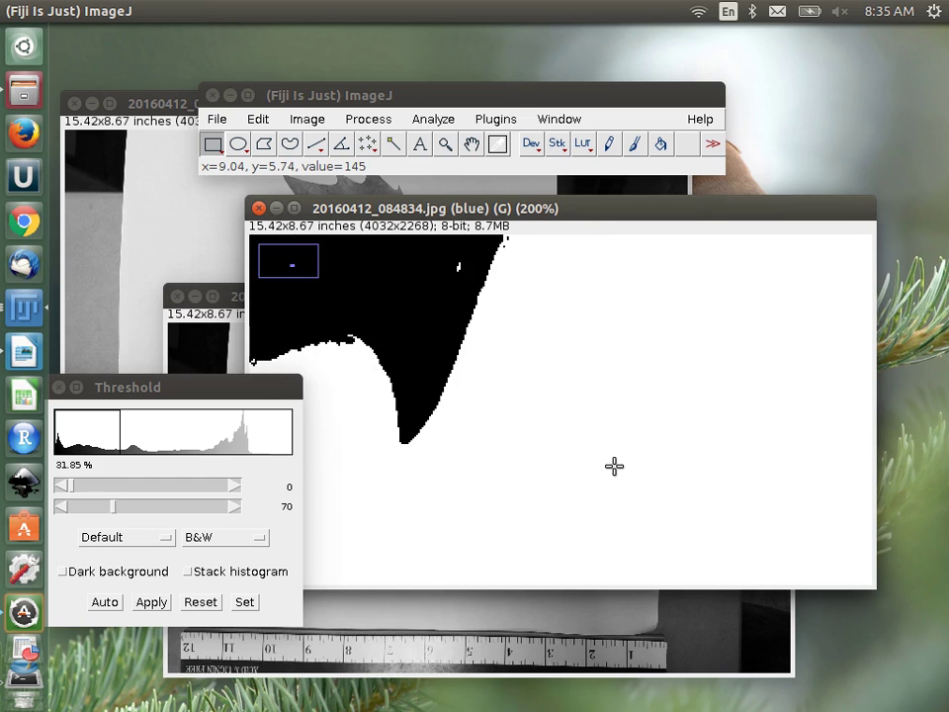
pyautogui.scroll(5, 502, 385)
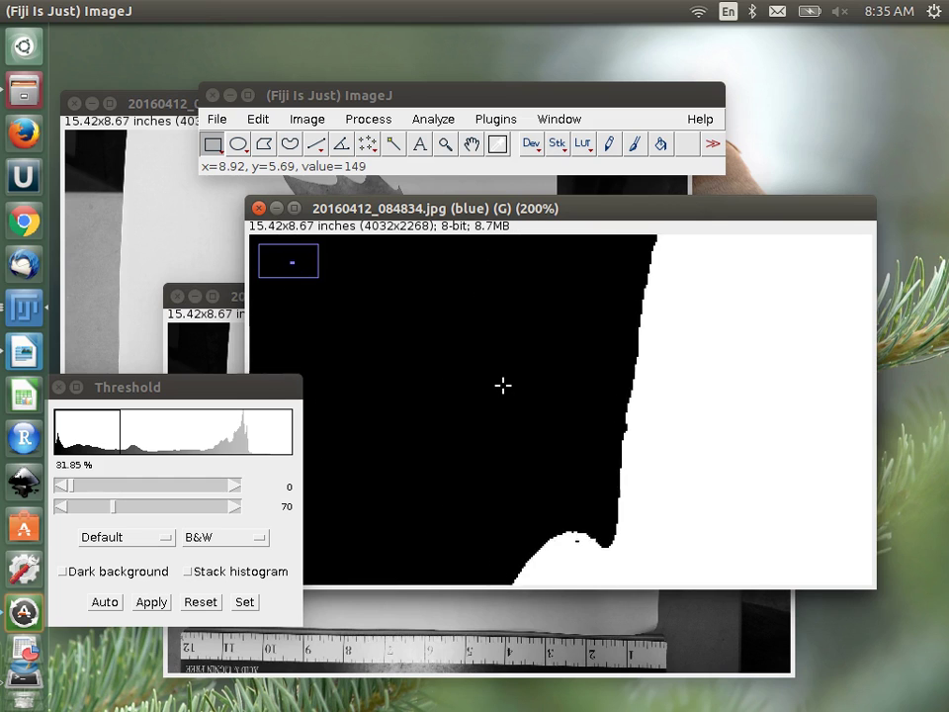
pyautogui.scroll(-3, 502, 385)
pyautogui.scroll(-8, 502, 386)
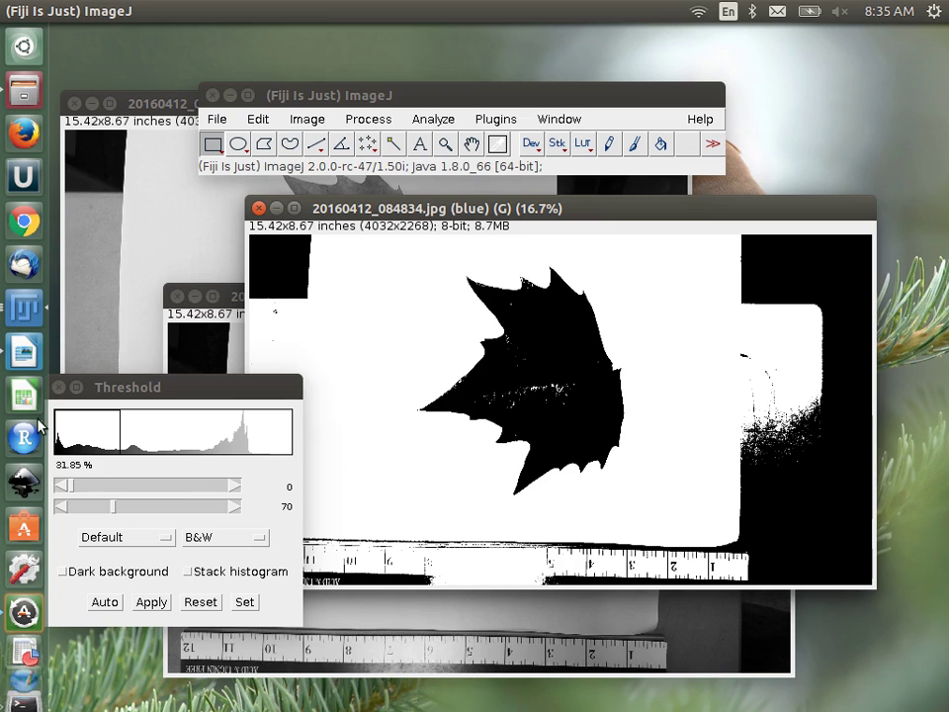
# Close the Threshold window and the blue, green and red channel images
pyautogui.click(57, 386)
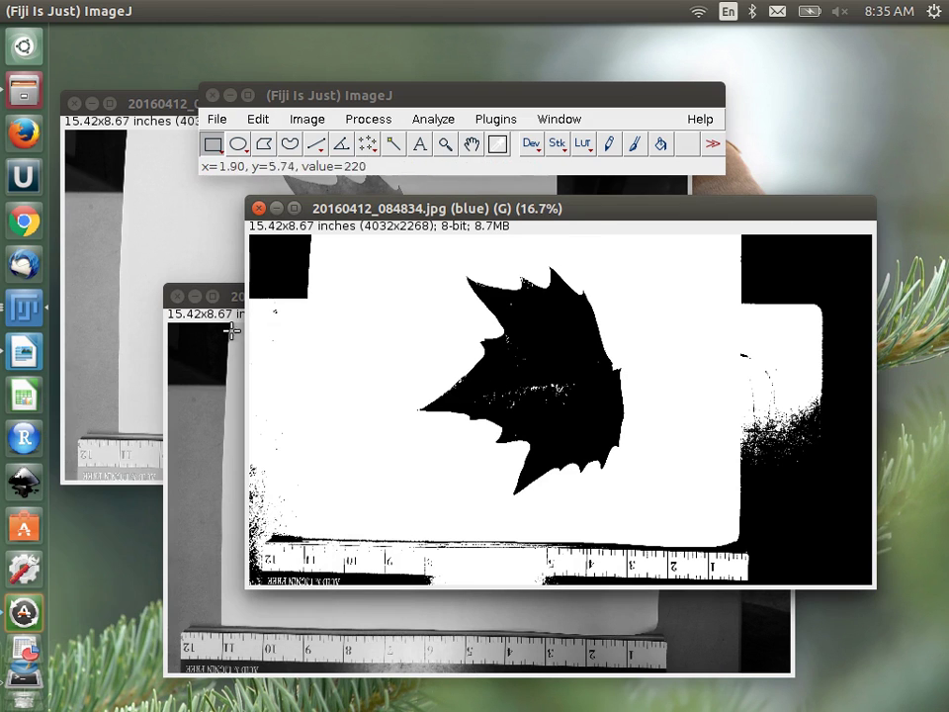
pyautogui.click(258, 209)
pyautogui.click(179, 295)
pyautogui.click(72, 103)
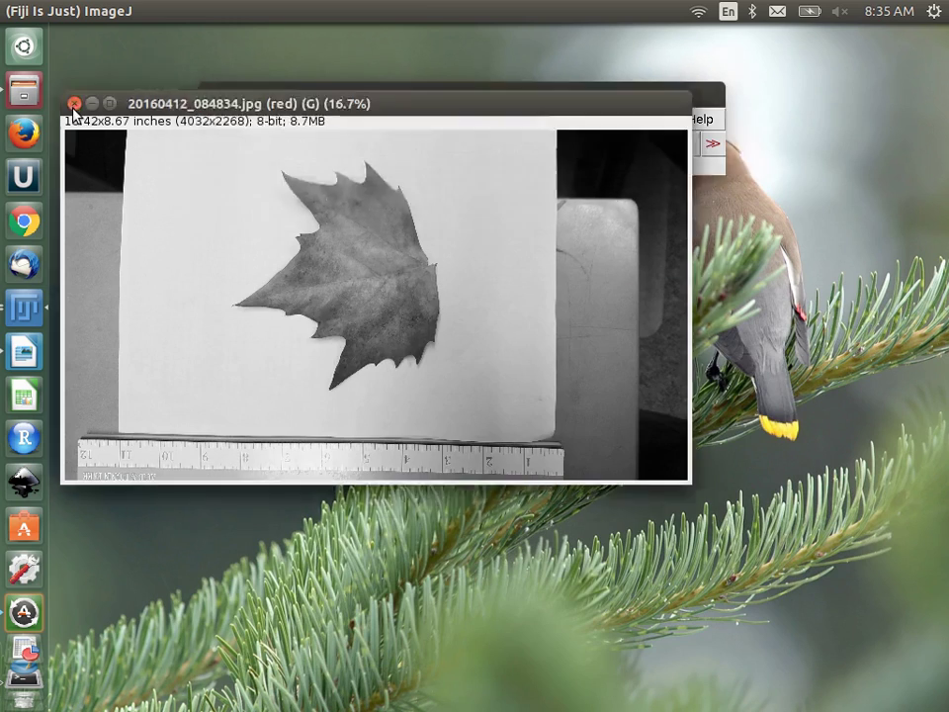
# Reopen the colour leaf photo 20160412_084834.jpg and place it below the main Fiji window
pyautogui.click(358, 120)
pyautogui.click(306, 119)
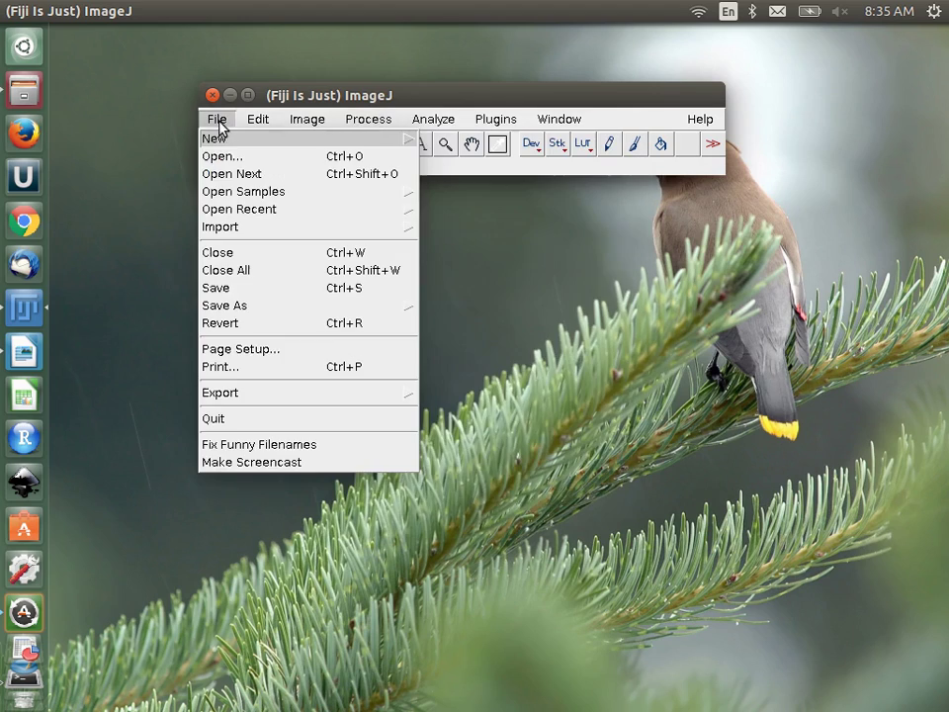
pyautogui.click(219, 155)
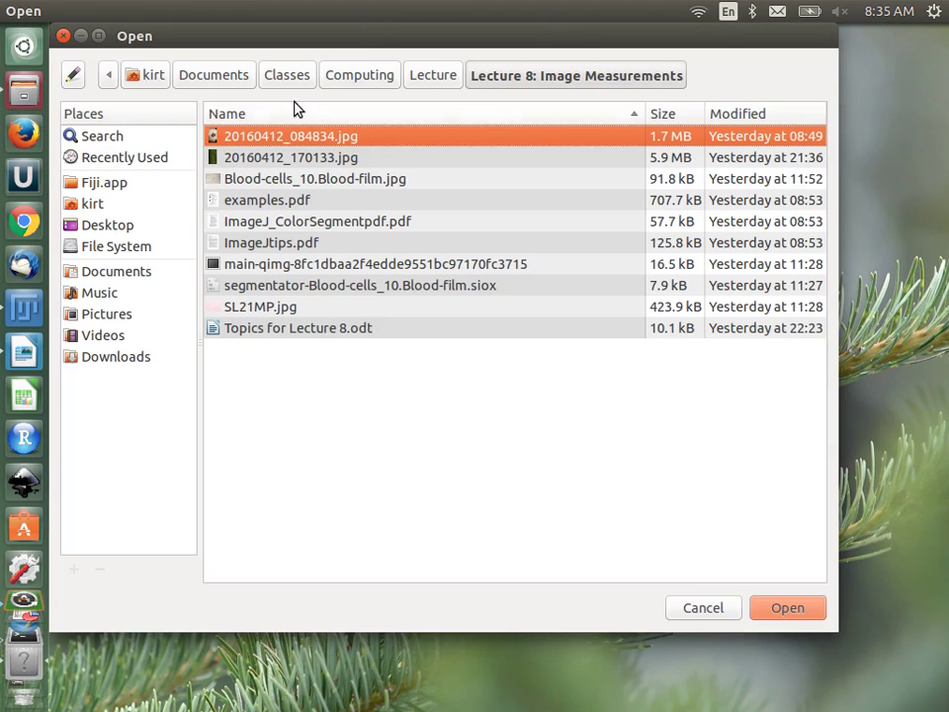
pyautogui.doubleClick(285, 138)
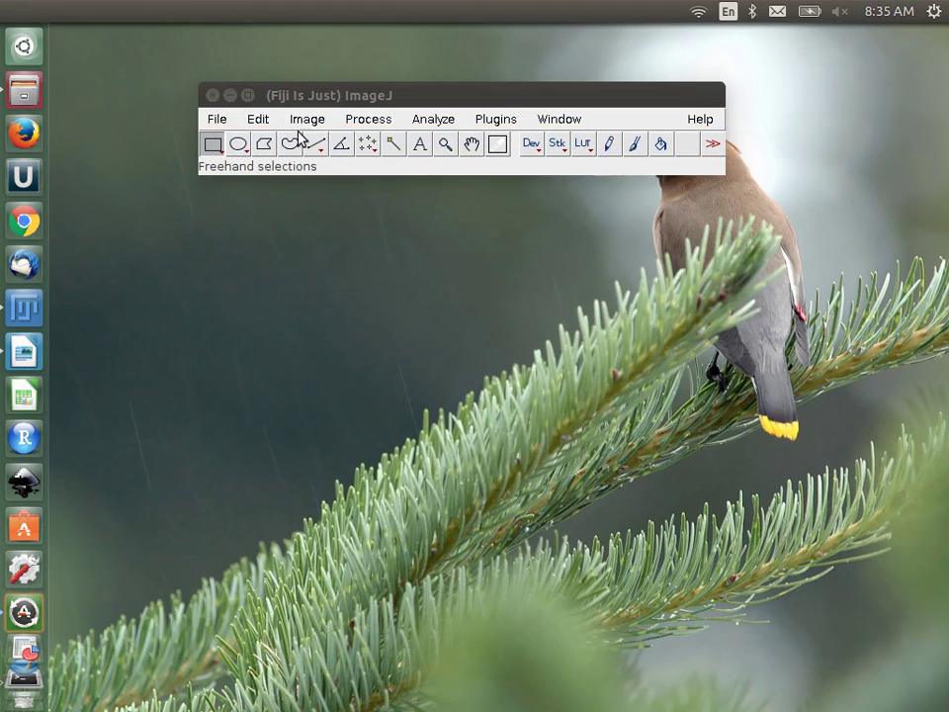
pyautogui.click(368, 120)
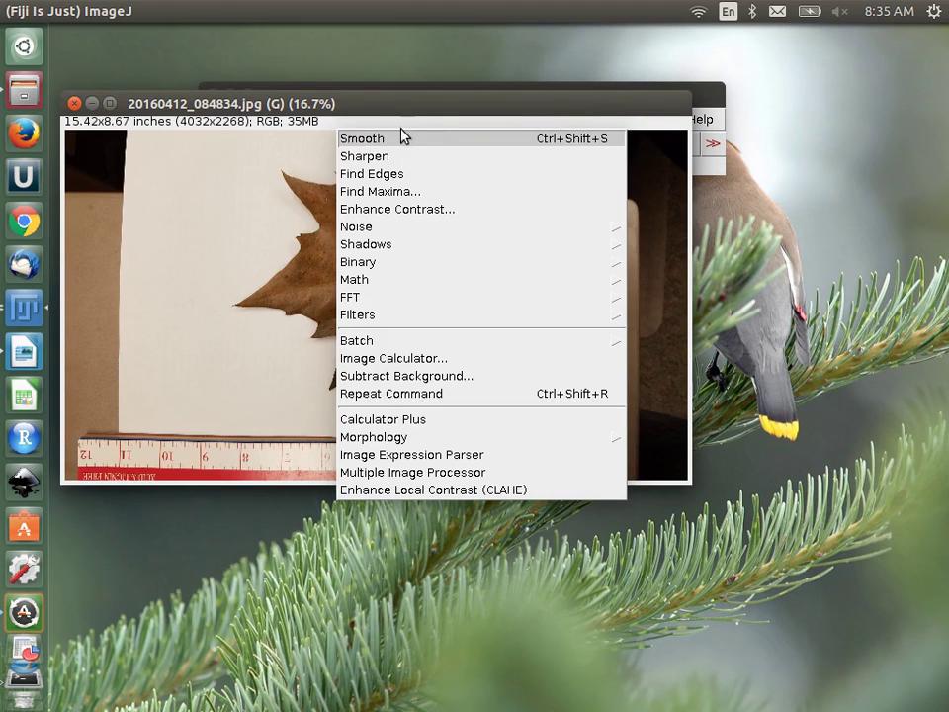
pyautogui.click(411, 106)
pyautogui.moveTo(411, 106); pyautogui.dragTo(496, 245)
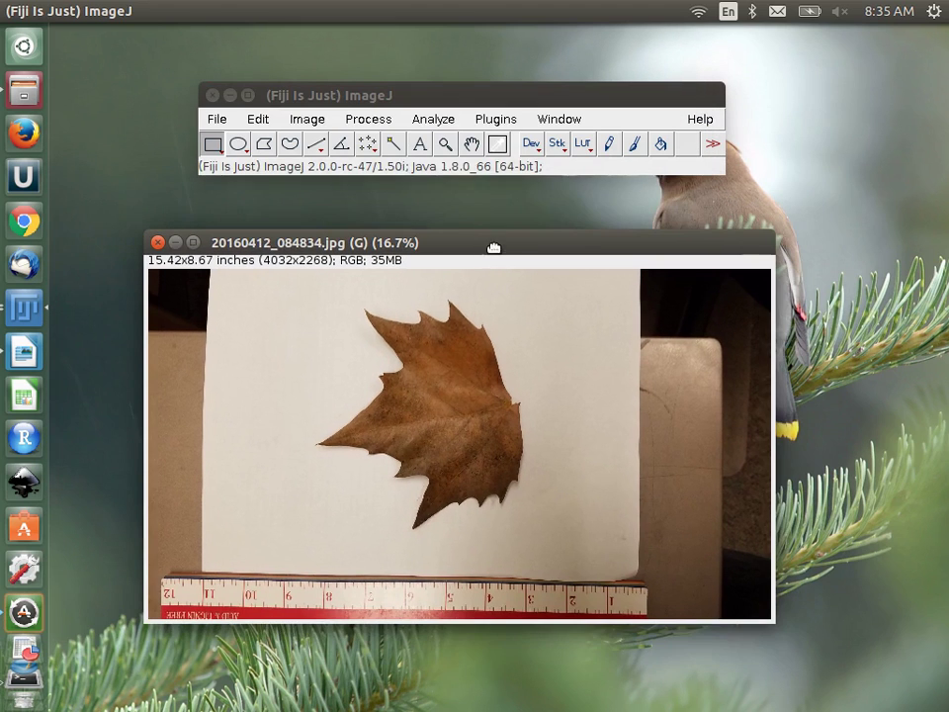
# Start a Color Threshold on the leaf photo and arrange its window beside the image so both are visible
pyautogui.click(306, 118)
pyautogui.moveTo(301, 168)
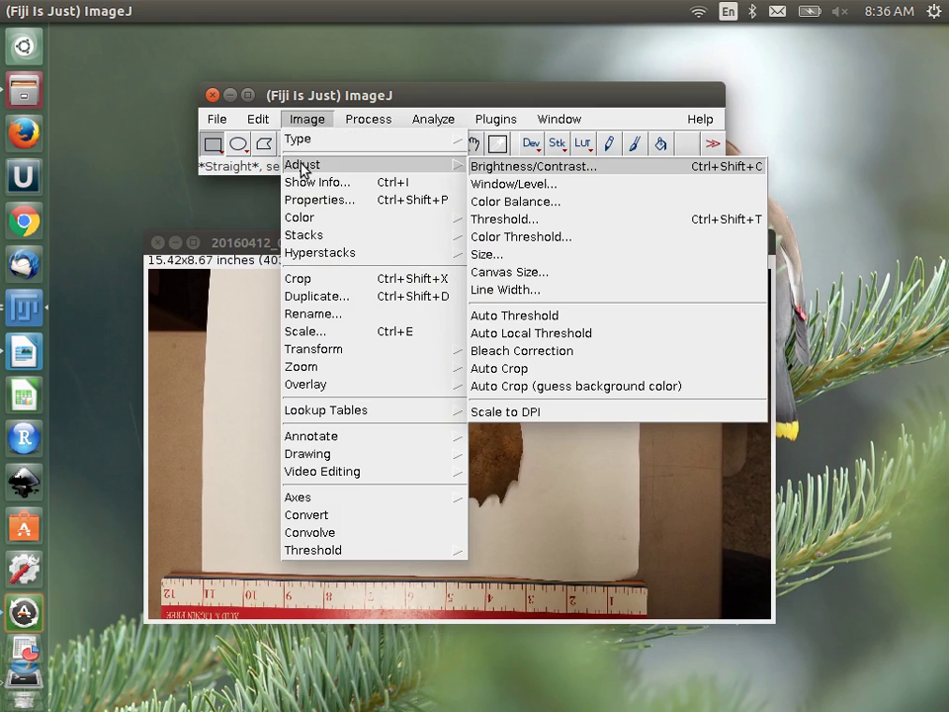
pyautogui.click(512, 245)
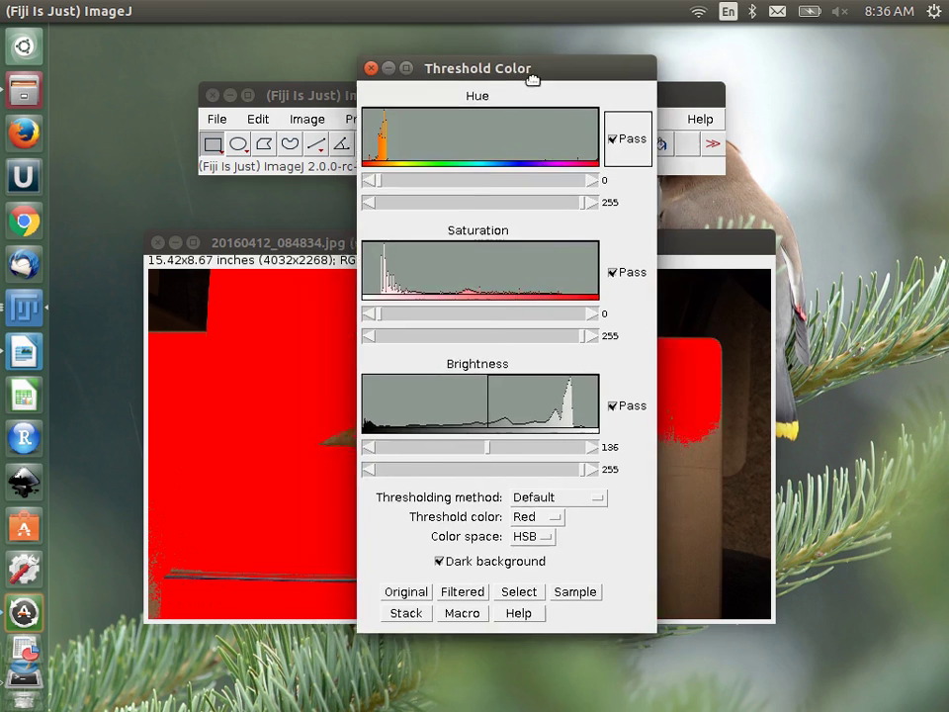
pyautogui.moveTo(531, 79); pyautogui.dragTo(824, 118)
pyautogui.moveTo(480, 249); pyautogui.dragTo(334, 206)
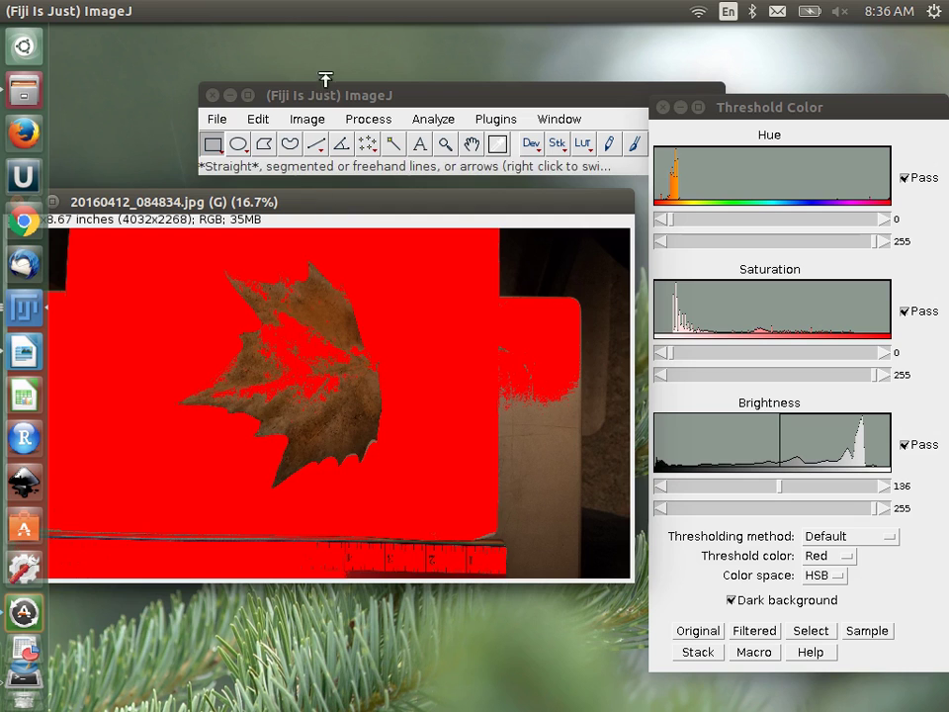
pyautogui.moveTo(451, 202); pyautogui.dragTo(426, 117)
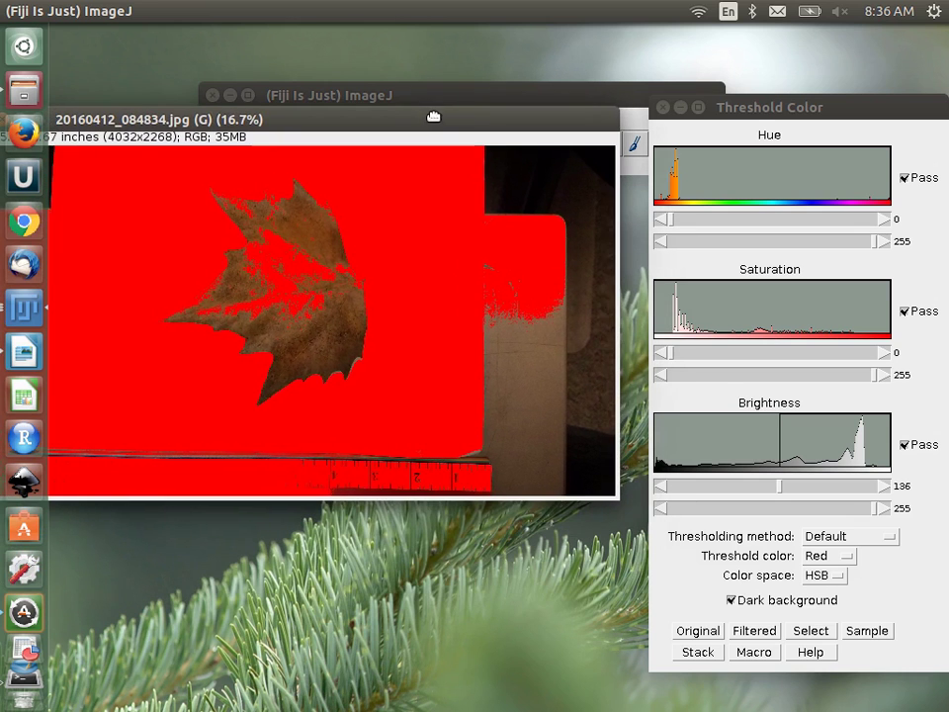
pyautogui.moveTo(762, 107); pyautogui.dragTo(727, 107)
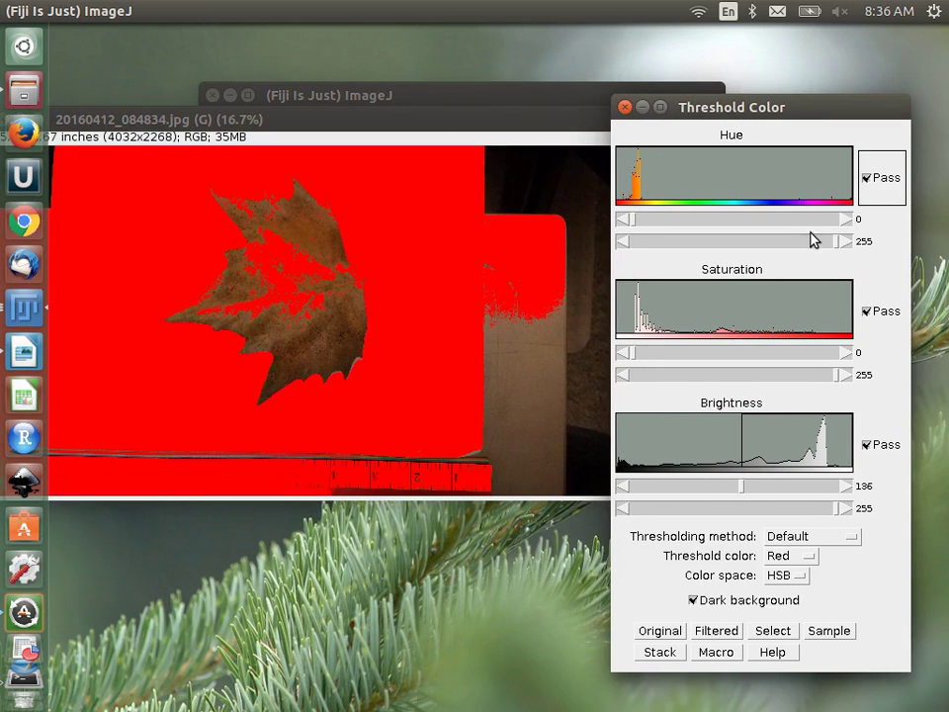
pyautogui.moveTo(836, 246); pyautogui.dragTo(868, 271)
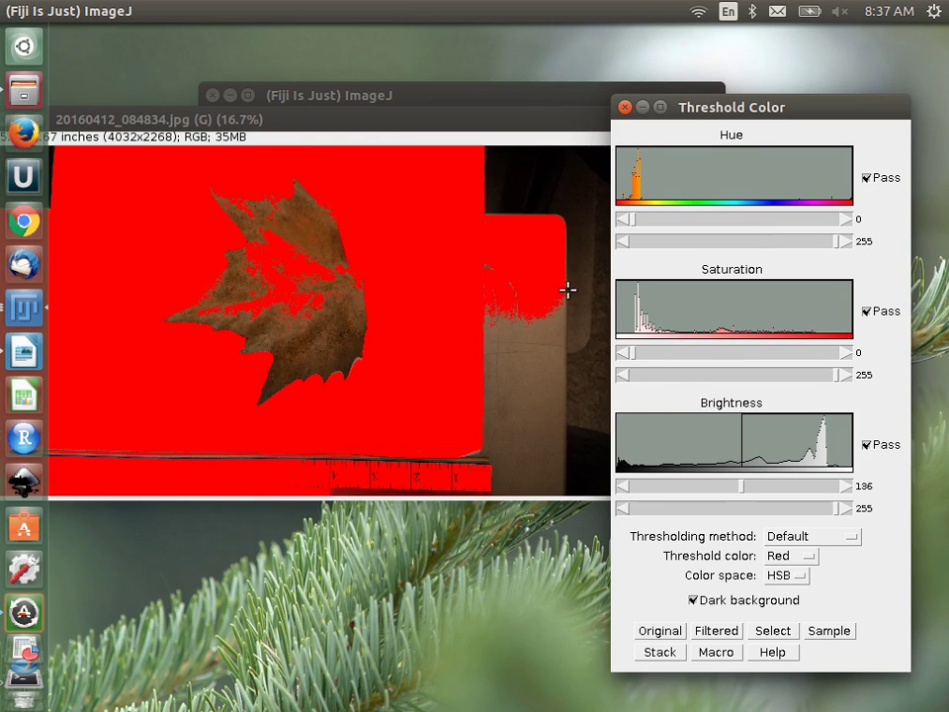
# Limit the leaf photo's color threshold to saturation from 117, brightness from 23 to 178, and hue up to 22
pyautogui.moveTo(628, 358); pyautogui.dragTo(726, 375)
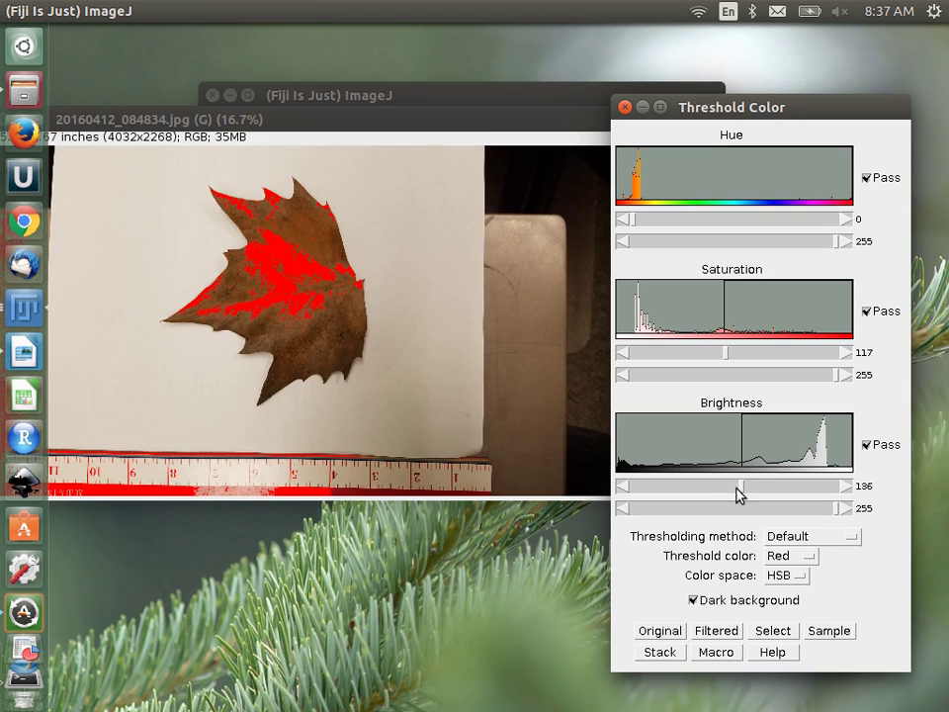
pyautogui.moveTo(741, 493); pyautogui.dragTo(653, 491)
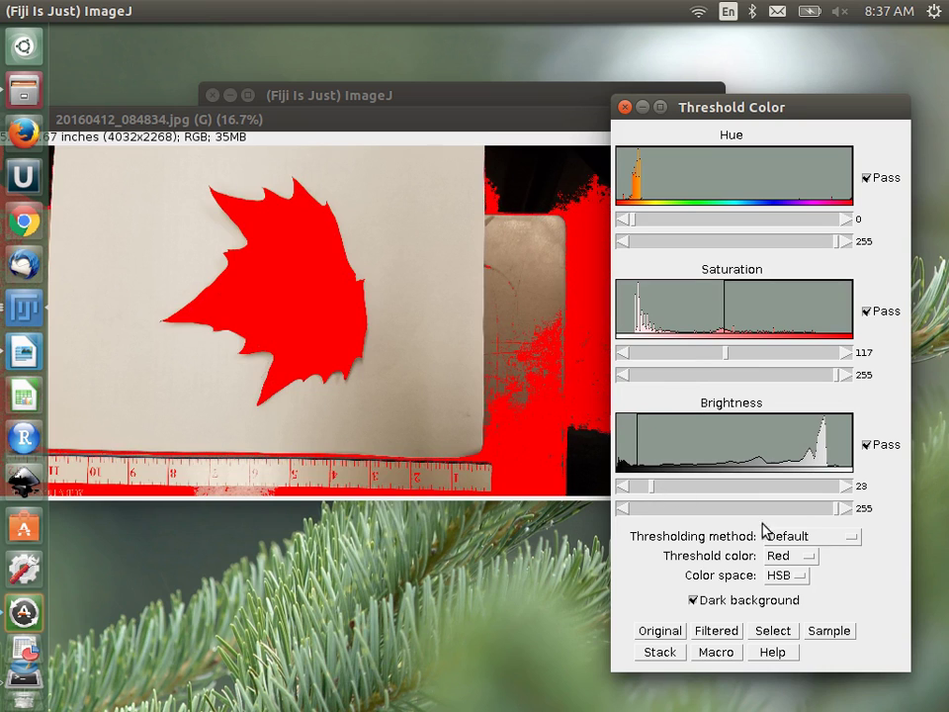
pyautogui.moveTo(839, 510); pyautogui.dragTo(777, 512)
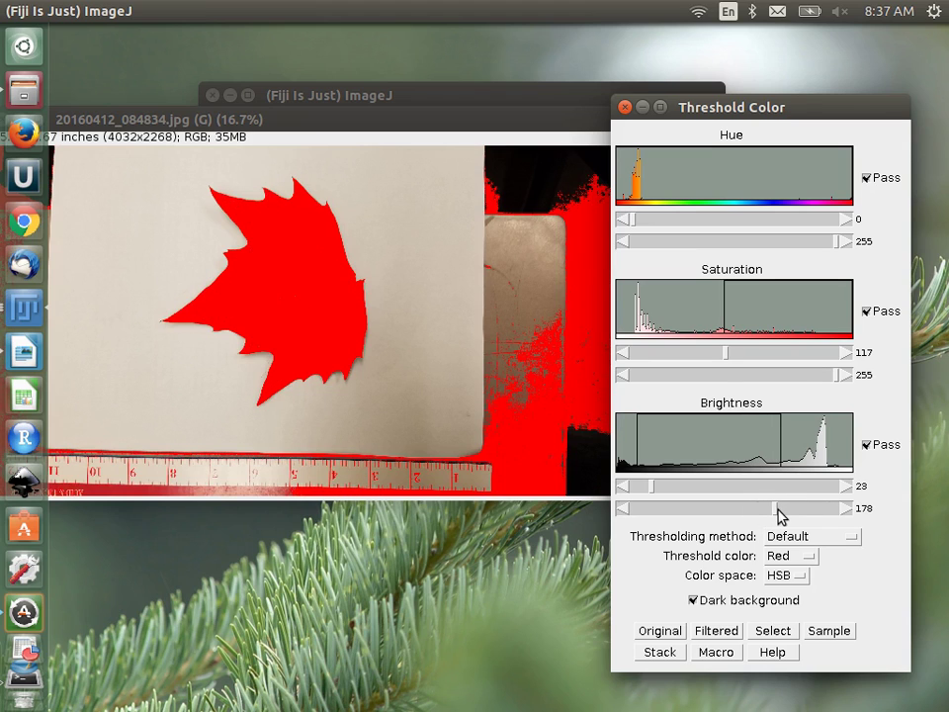
pyautogui.moveTo(836, 245); pyautogui.dragTo(651, 252)
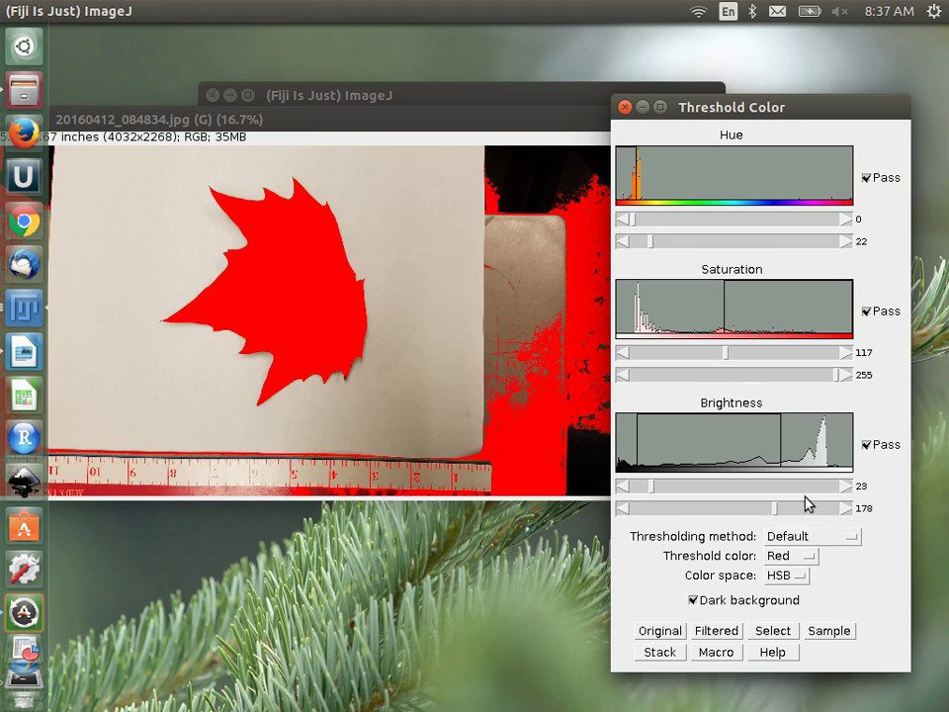
# Display the threshold in B&W, outline the thresholded regions as a selection on the leaf photo, and clear that selection
pyautogui.click(805, 558)
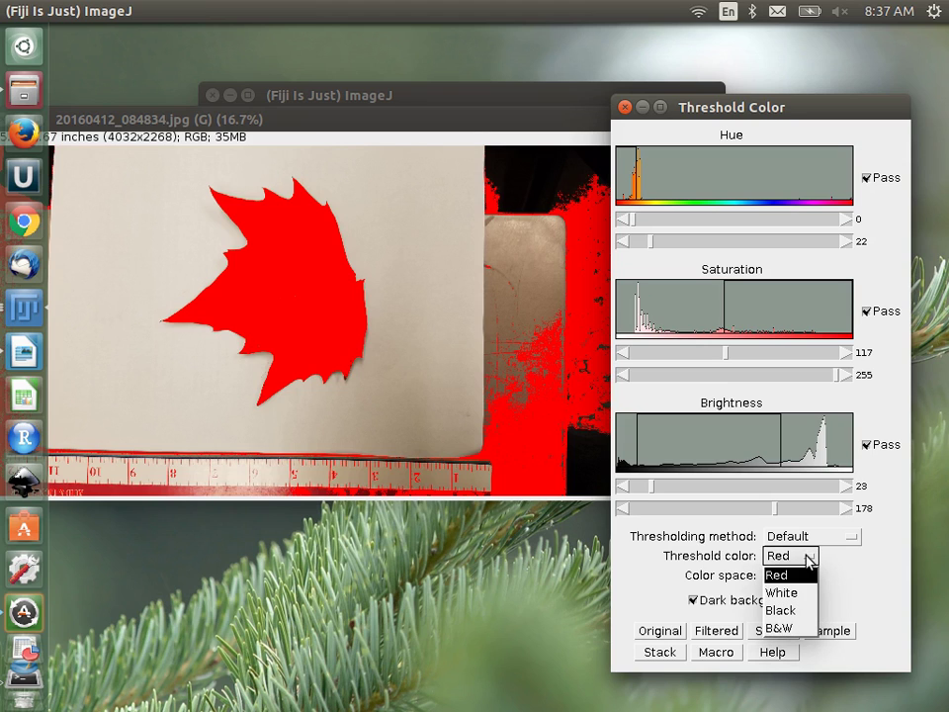
pyautogui.click(780, 628)
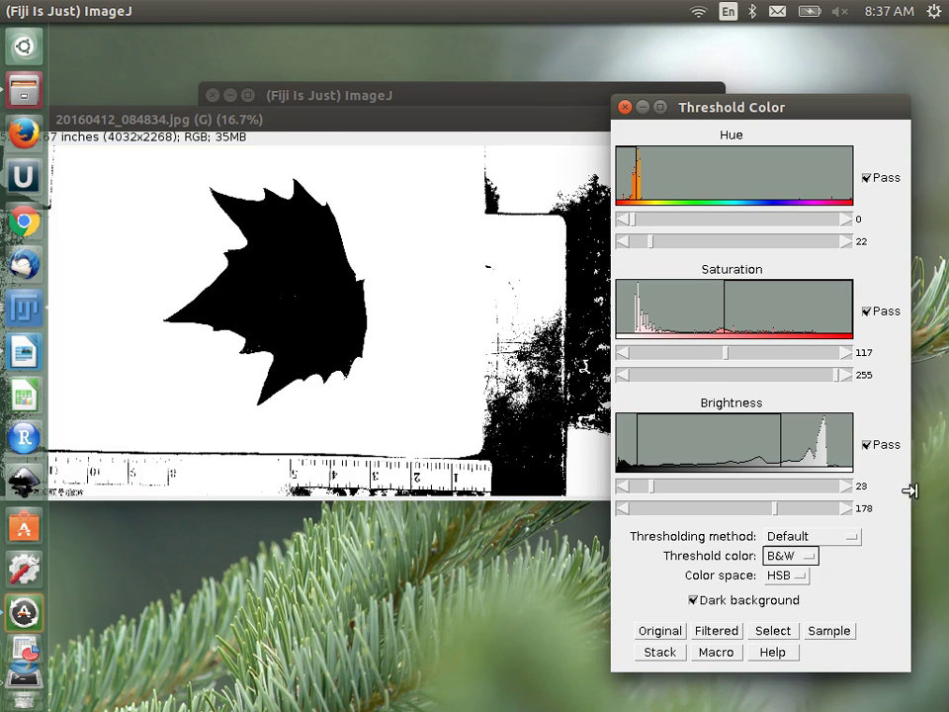
pyautogui.click(785, 634)
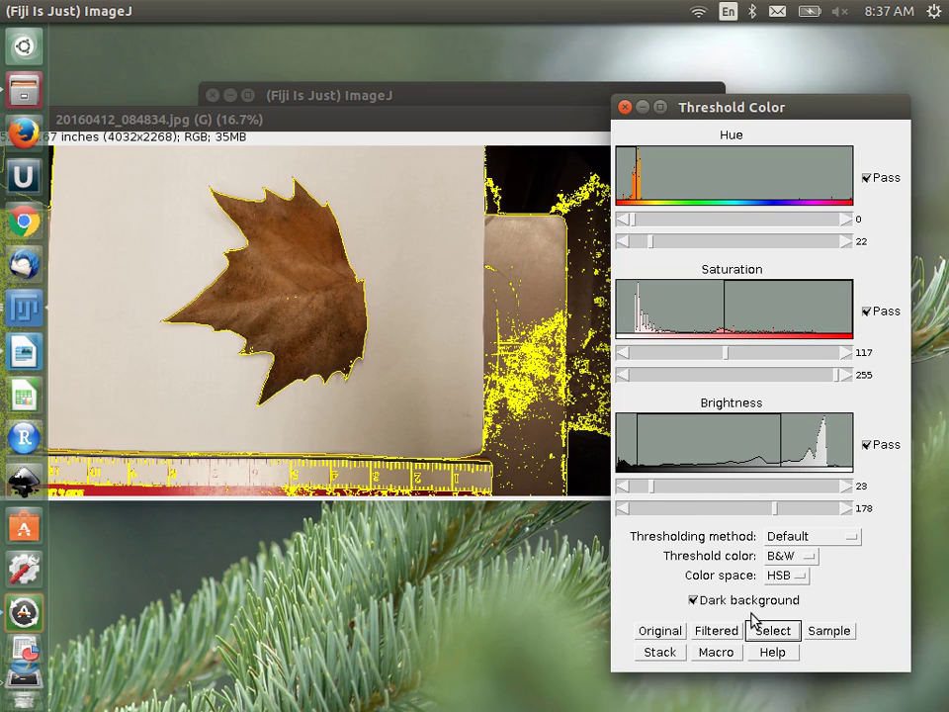
pyautogui.click(446, 371)
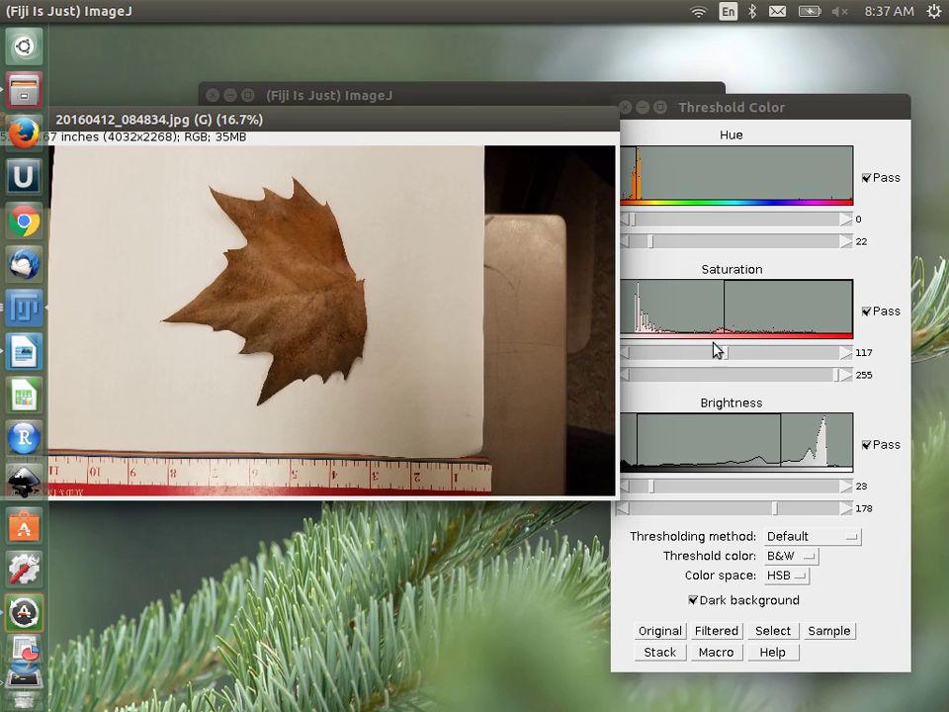
# Lower the upper hue limit to 12 and set the threshold color to Red
pyautogui.click(791, 119)
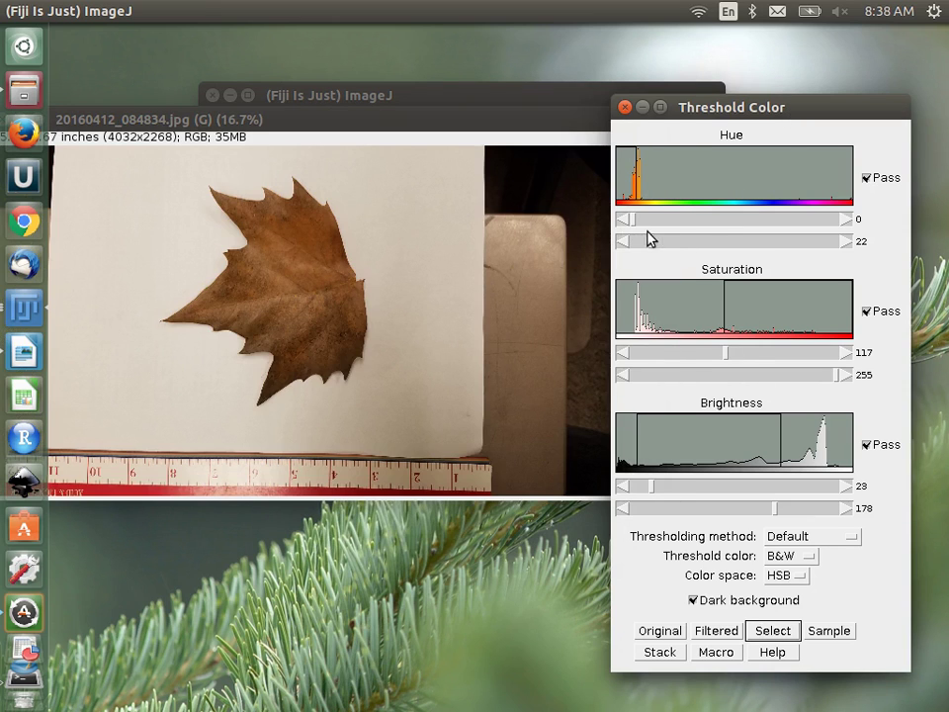
pyautogui.moveTo(647, 241); pyautogui.dragTo(640, 245)
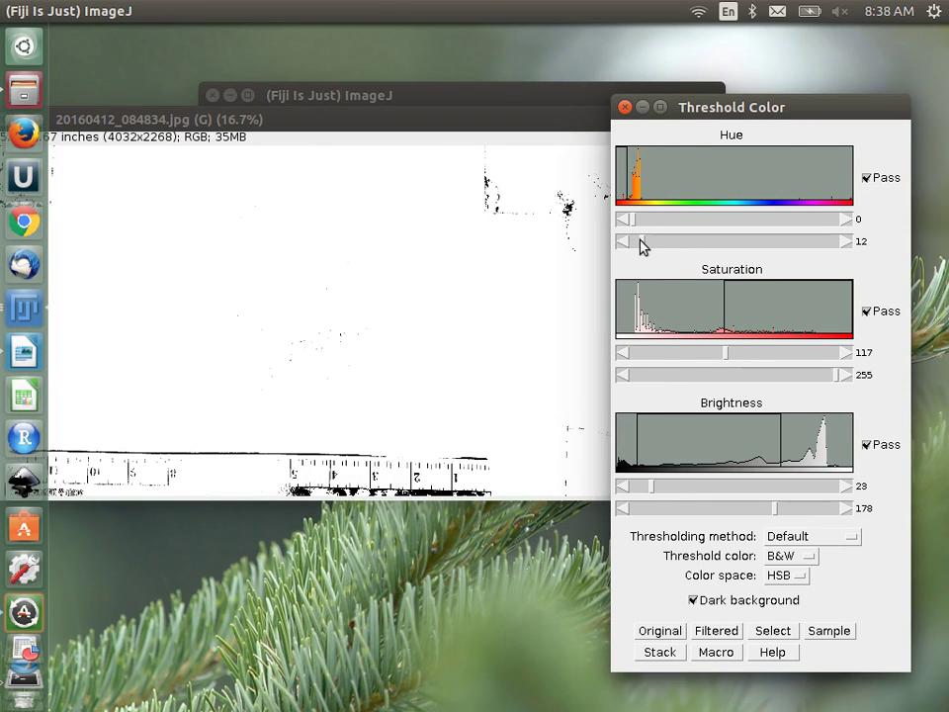
pyautogui.click(806, 558)
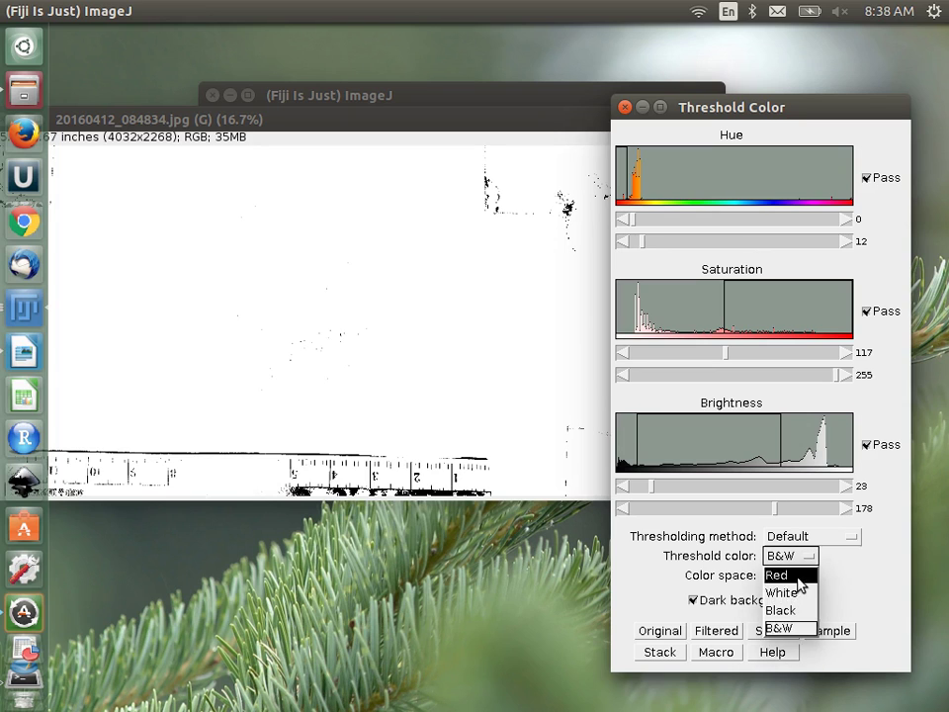
pyautogui.click(800, 573)
# Set the lower saturation limit to 110 and the upper hue limit to 73
pyautogui.click(727, 351)
pyautogui.moveTo(722, 355)
pyautogui.mouseDown()
pyautogui.moveTo(696, 354)
pyautogui.moveTo(722, 354)
pyautogui.mouseUp()
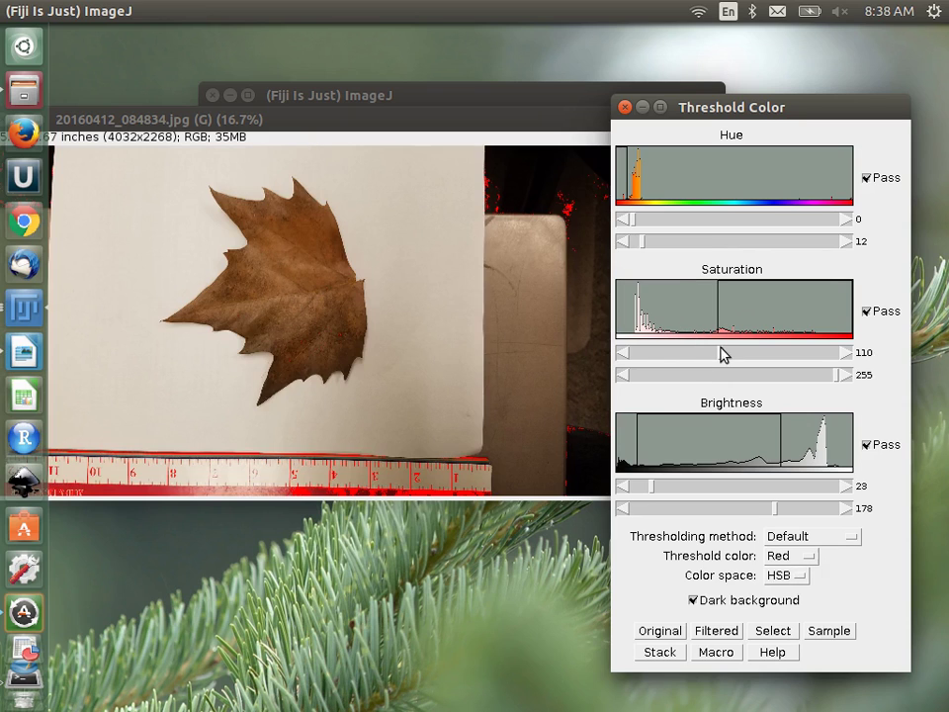
pyautogui.moveTo(644, 247); pyautogui.dragTo(694, 249)
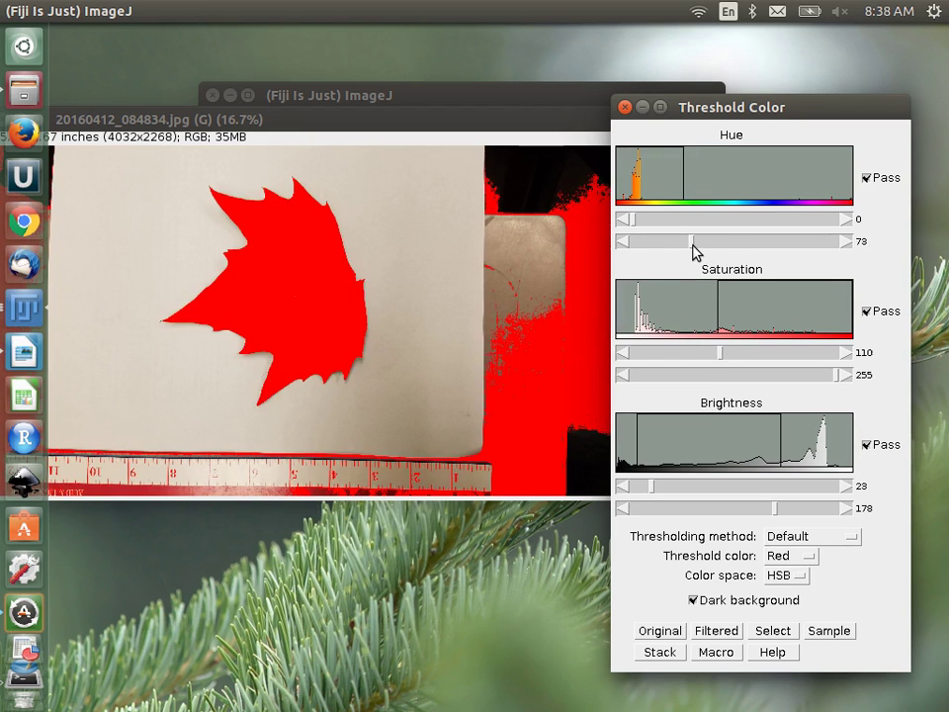
# Switch the threshold color to B&W, and close the Threshold Color window and the leaf photo
pyautogui.click(802, 558)
pyautogui.click(785, 626)
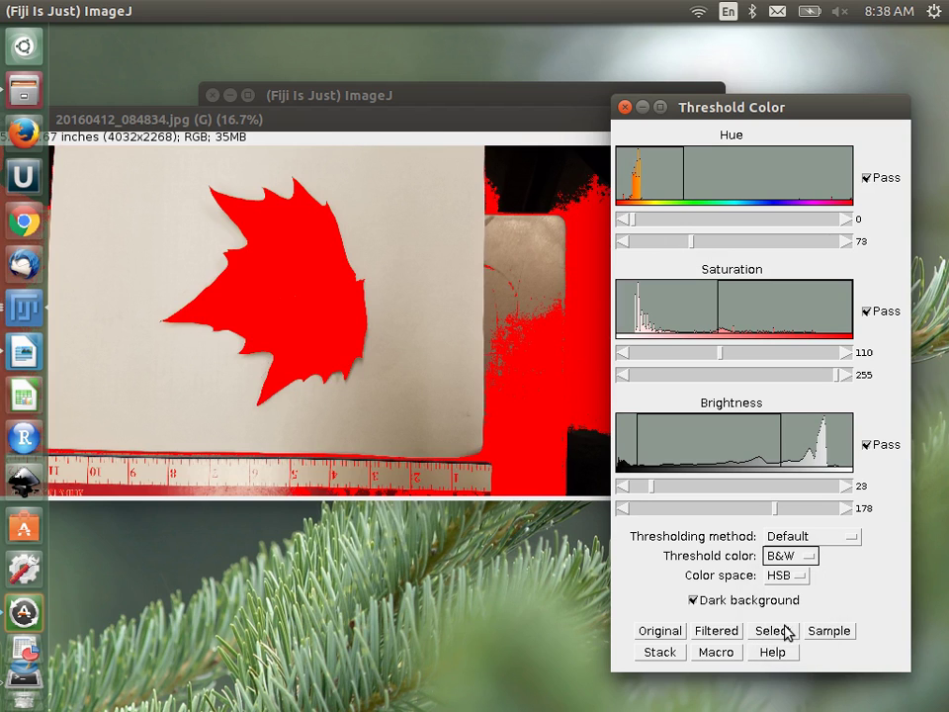
pyautogui.click(623, 107)
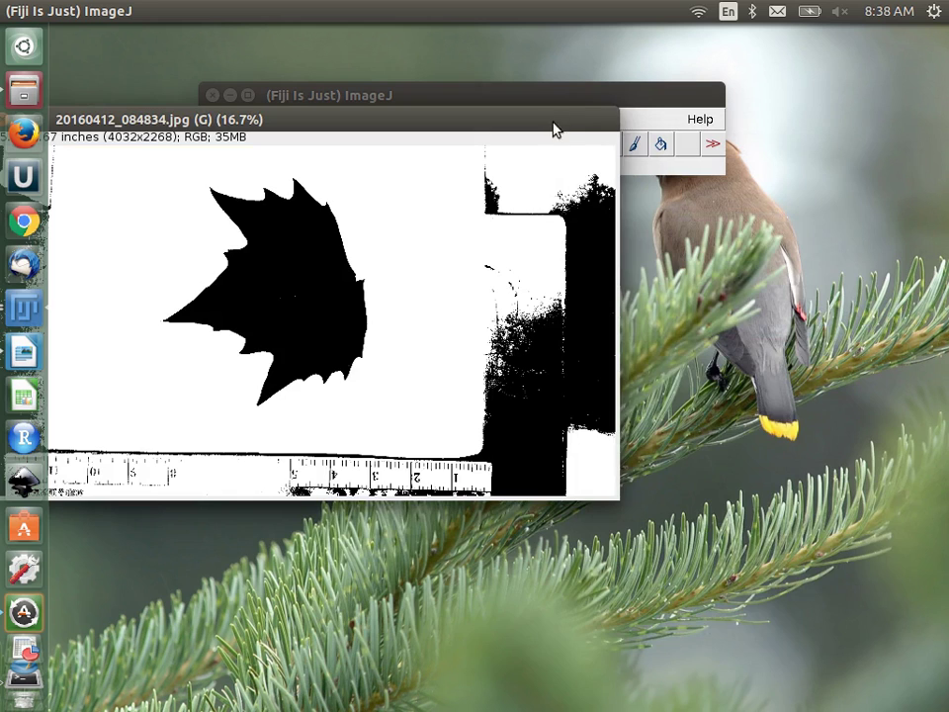
pyautogui.moveTo(555, 132); pyautogui.dragTo(729, 254)
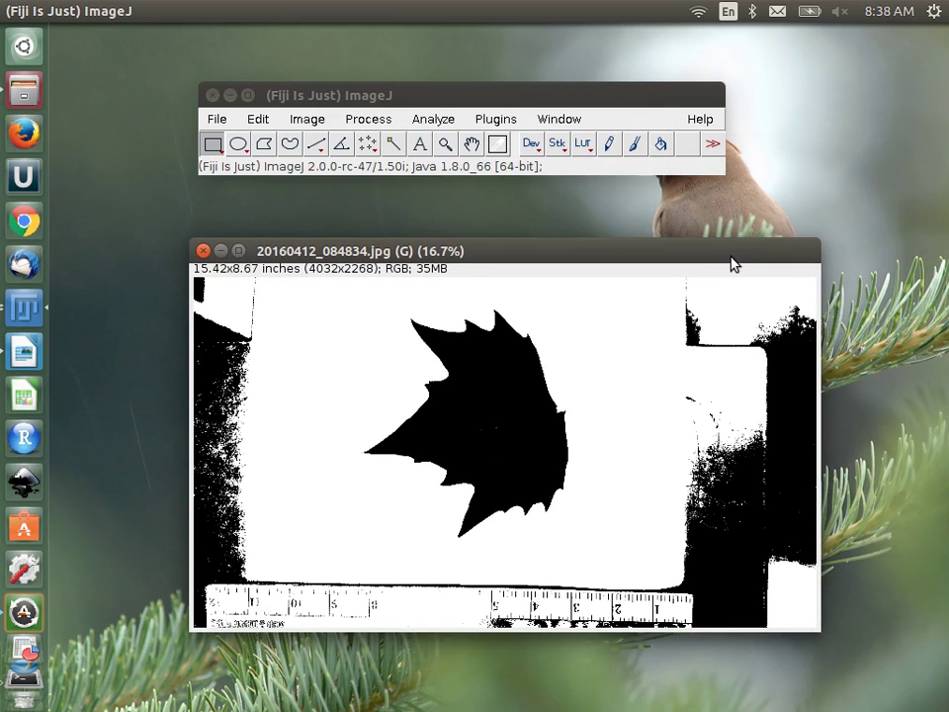
pyautogui.click(203, 250)
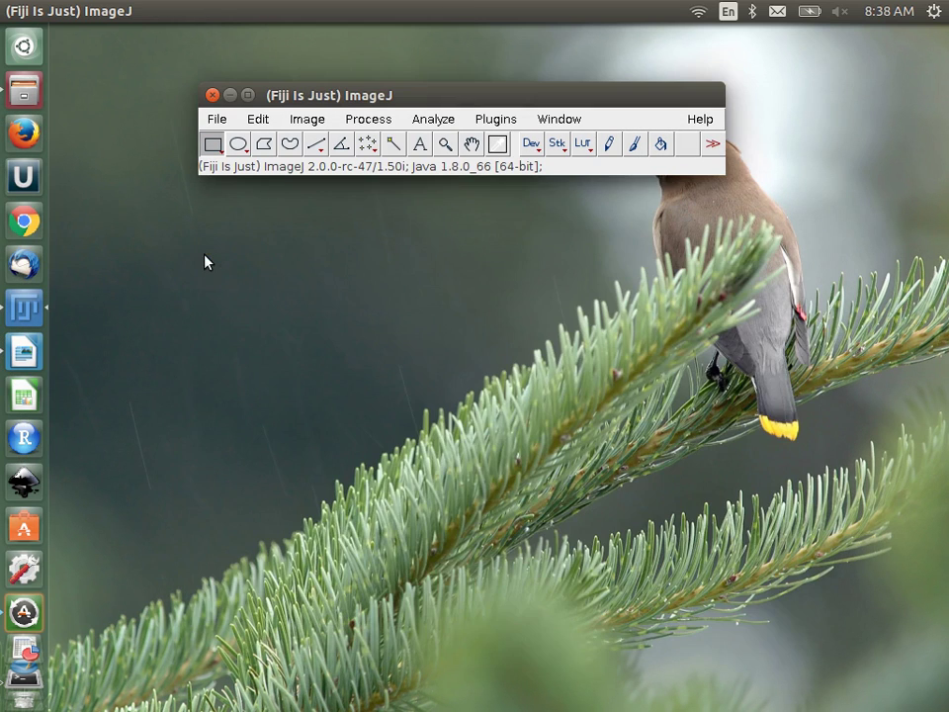
# Open Blood-cells_10.Blood-film.jpg for a brief look and close it again
pyautogui.click(223, 122)
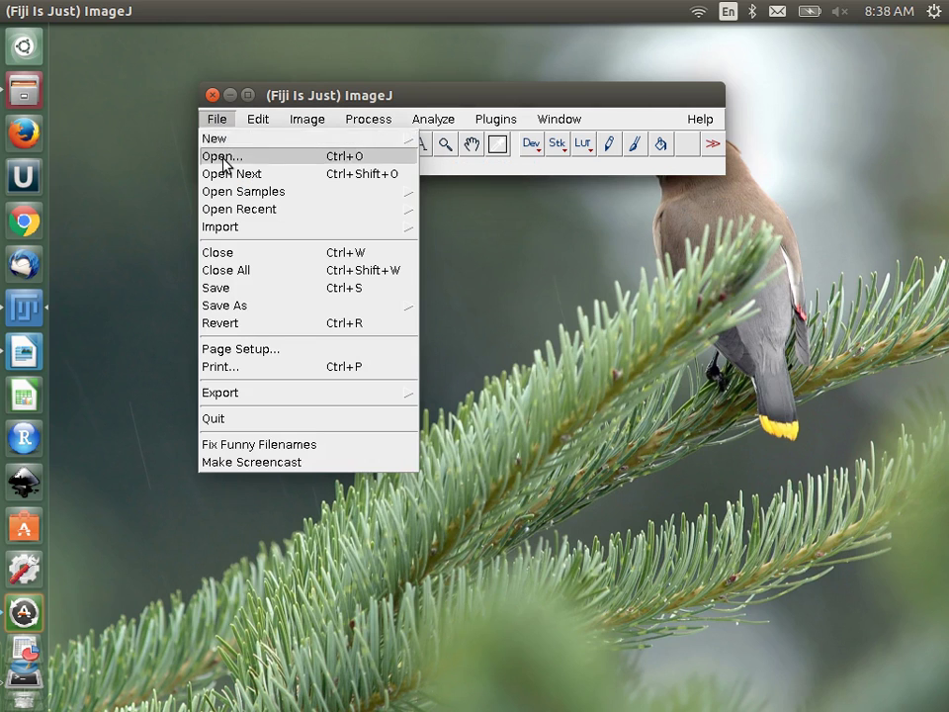
pyautogui.click(225, 158)
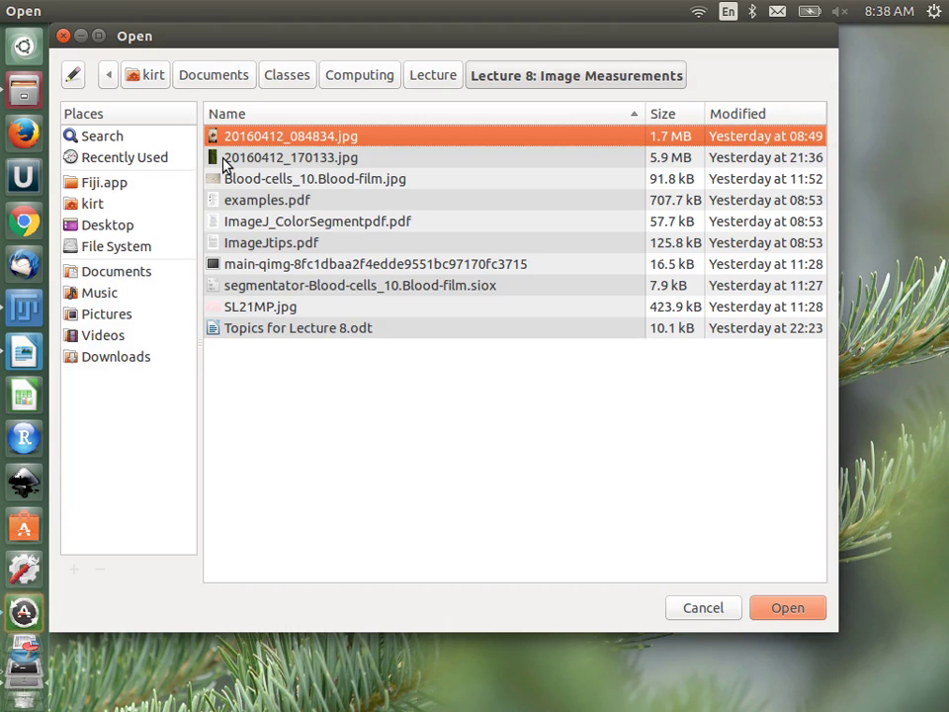
pyautogui.click(272, 185)
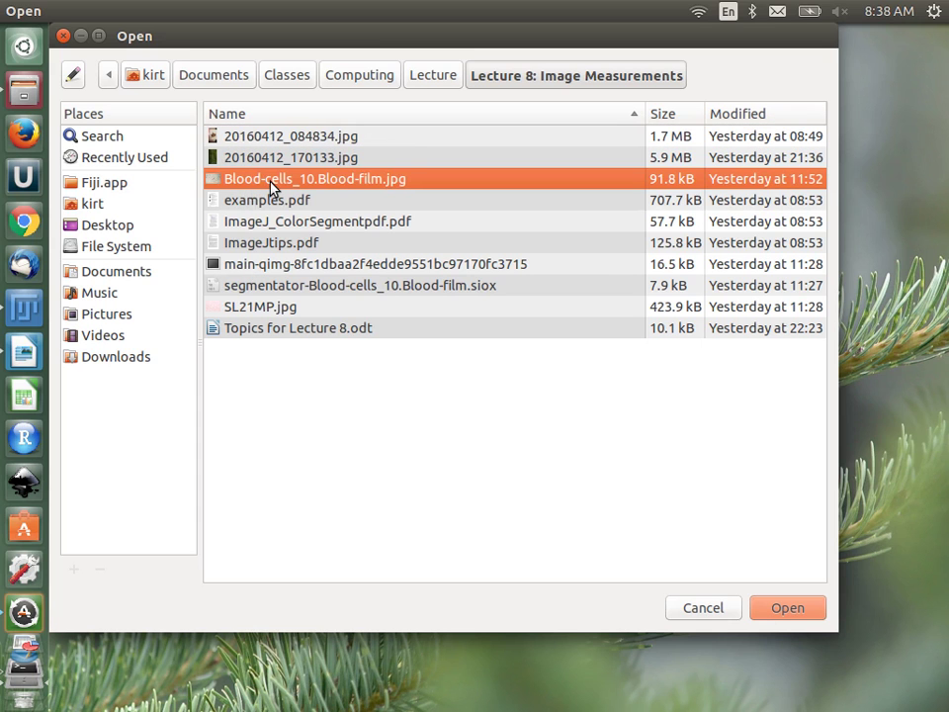
pyautogui.doubleClick(273, 185)
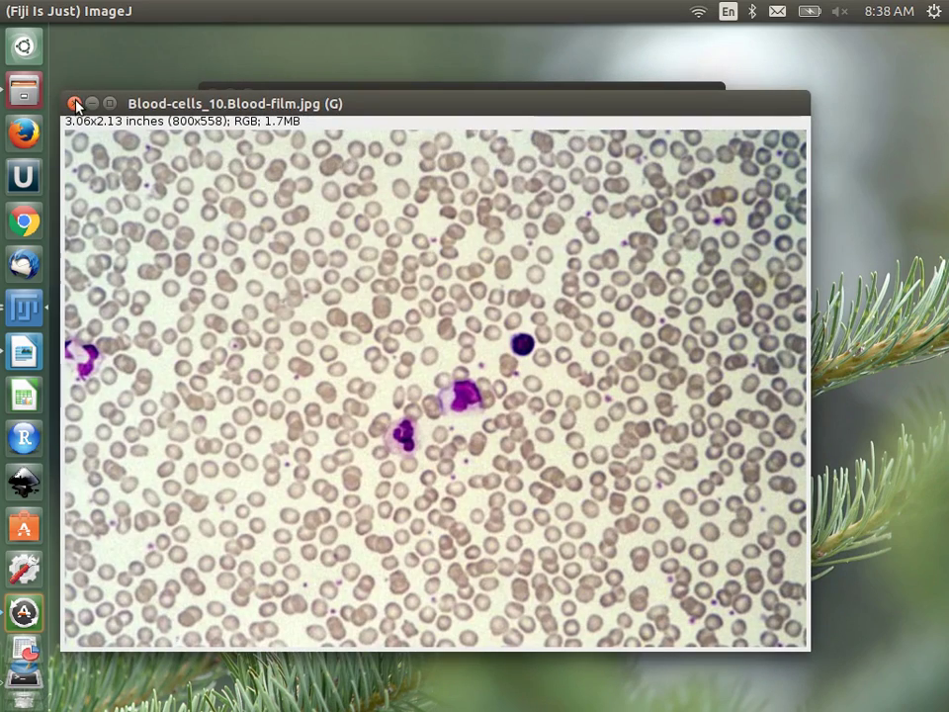
pyautogui.click(73, 103)
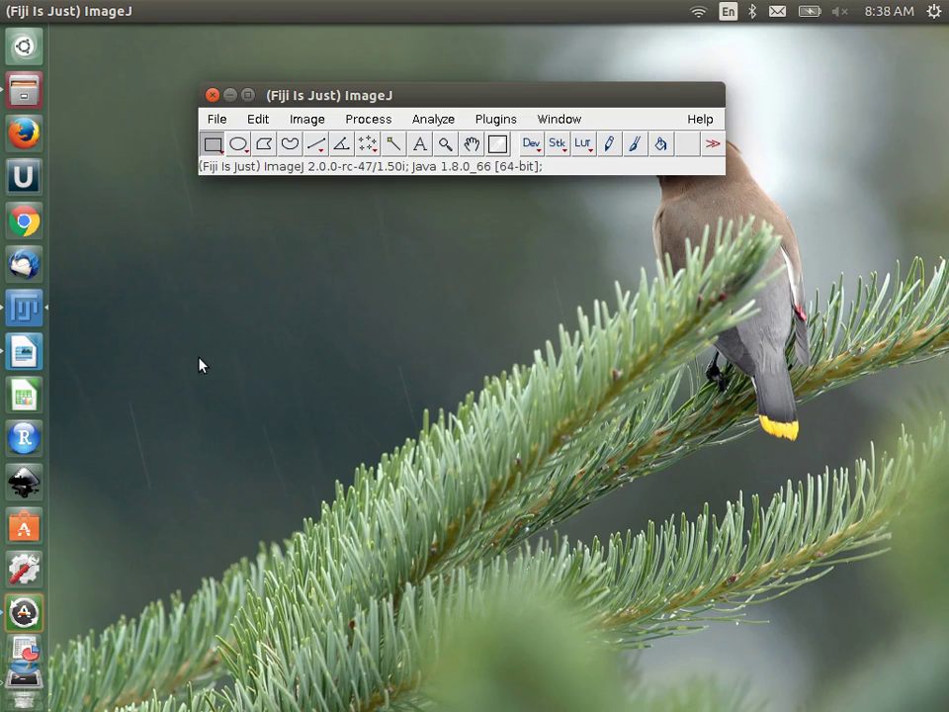
# Open SL21MP.jpg, look over its stained blood cells, and close the image
pyautogui.click(221, 119)
pyautogui.click(229, 156)
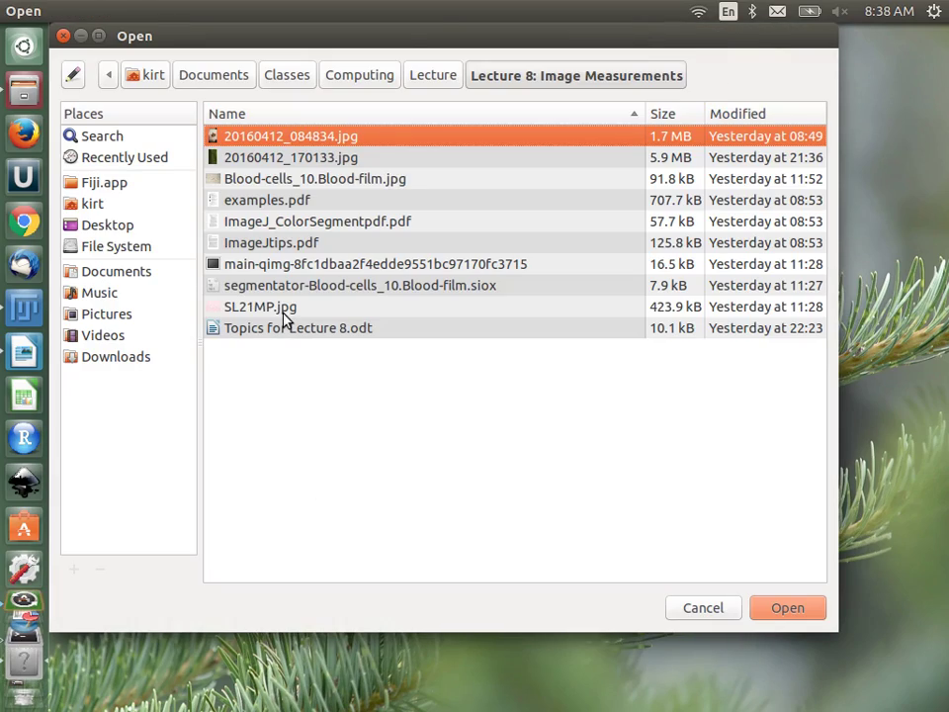
pyautogui.doubleClick(284, 309)
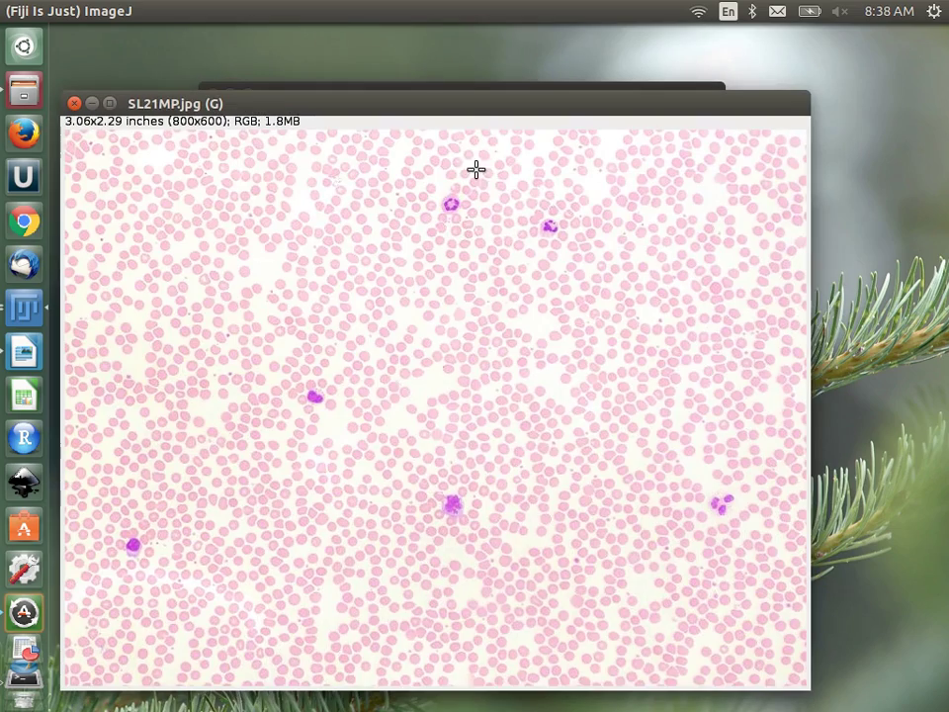
pyautogui.moveTo(460, 104); pyautogui.dragTo(491, 107)
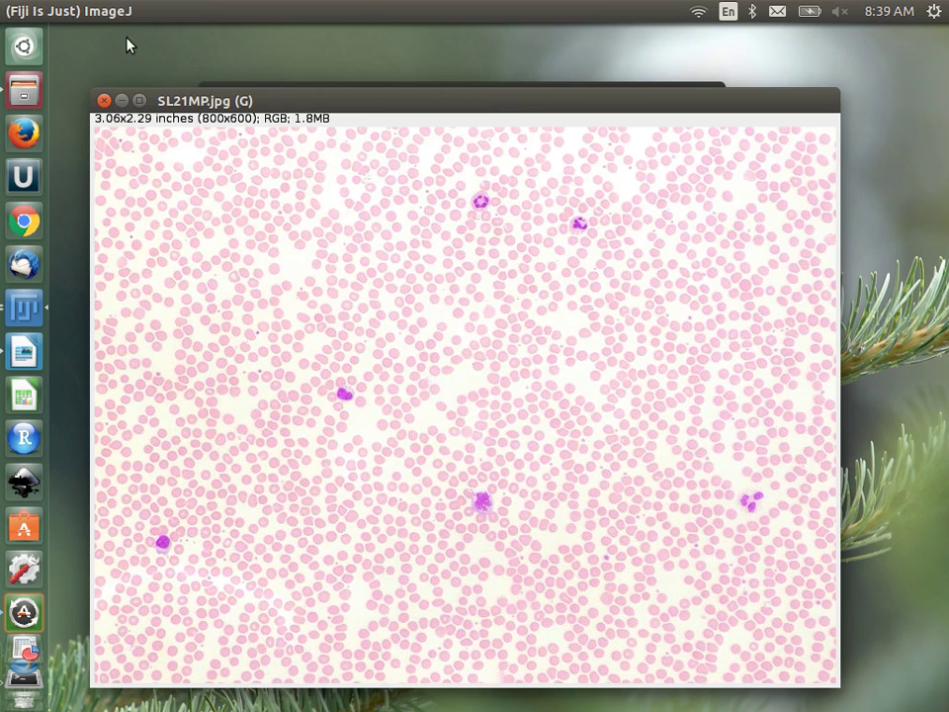
pyautogui.click(103, 99)
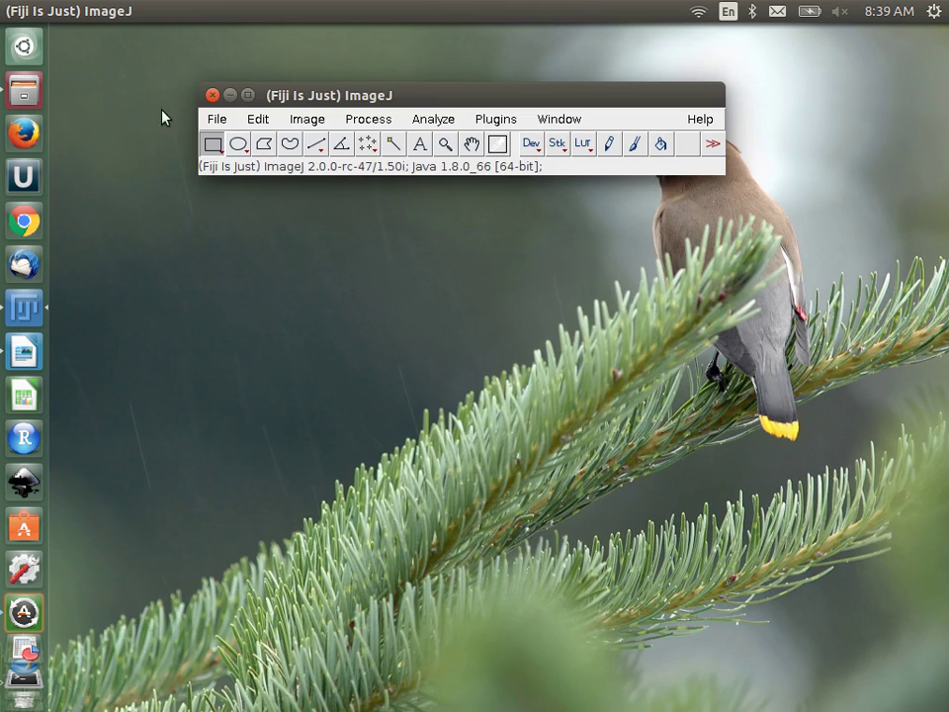
# Open Blood-cells_10.Blood-film.jpg and arrange it below the main Fiji window so both are visible
pyautogui.click(219, 119)
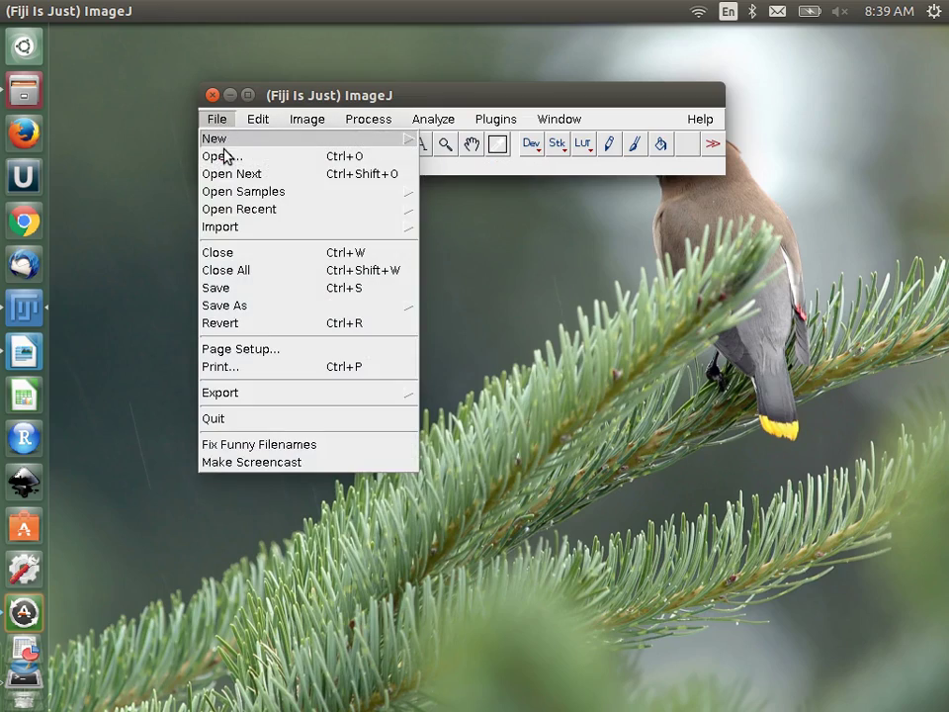
pyautogui.click(225, 155)
pyautogui.click(255, 183)
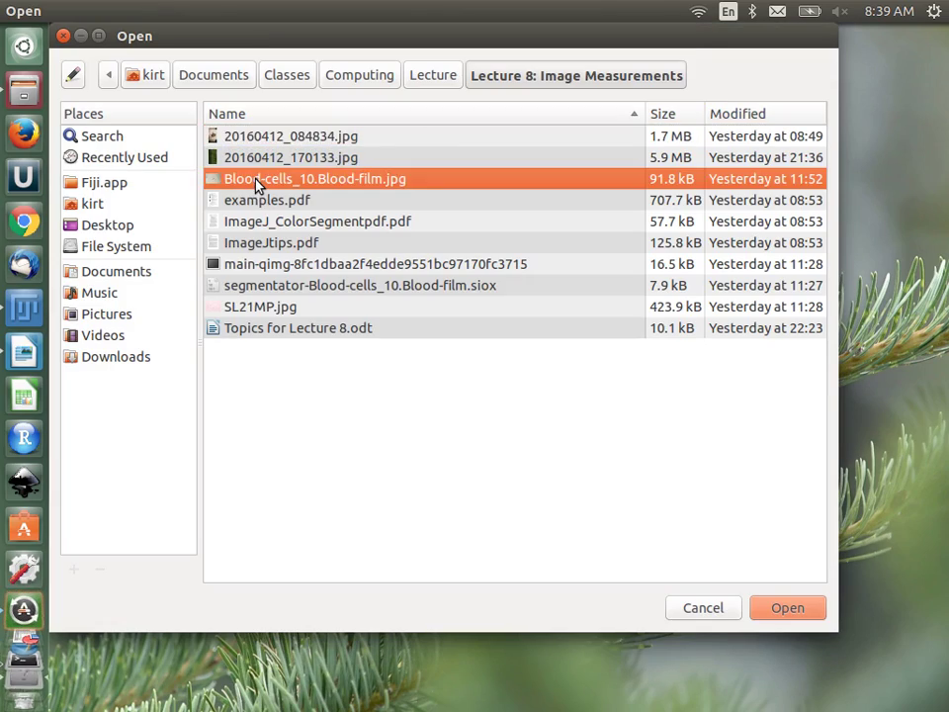
pyautogui.doubleClick(255, 183)
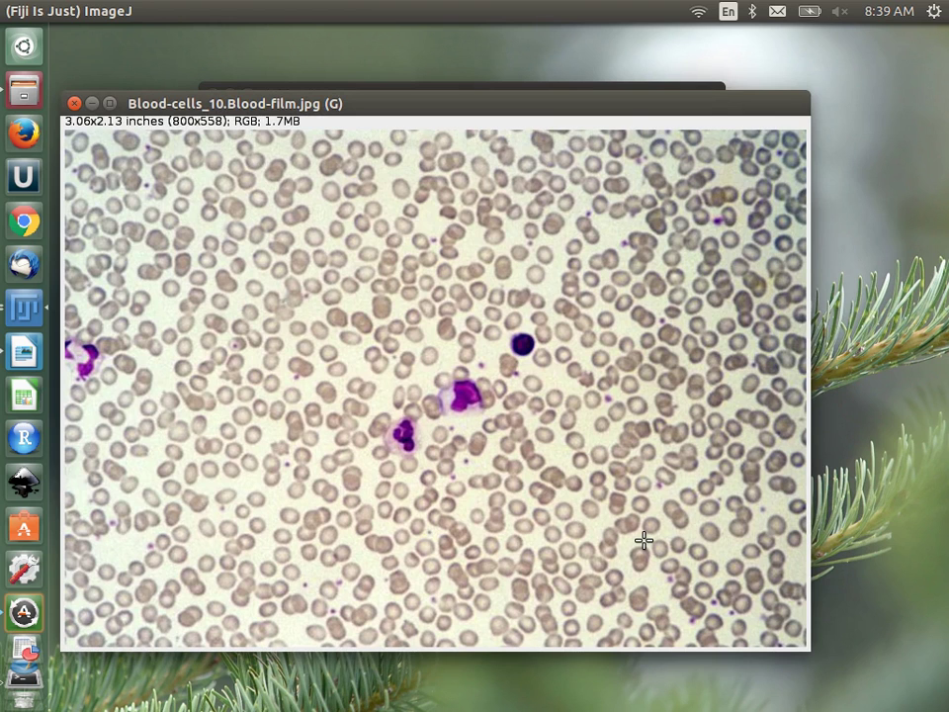
pyautogui.moveTo(423, 107); pyautogui.dragTo(436, 214)
pyautogui.moveTo(465, 94); pyautogui.dragTo(478, 56)
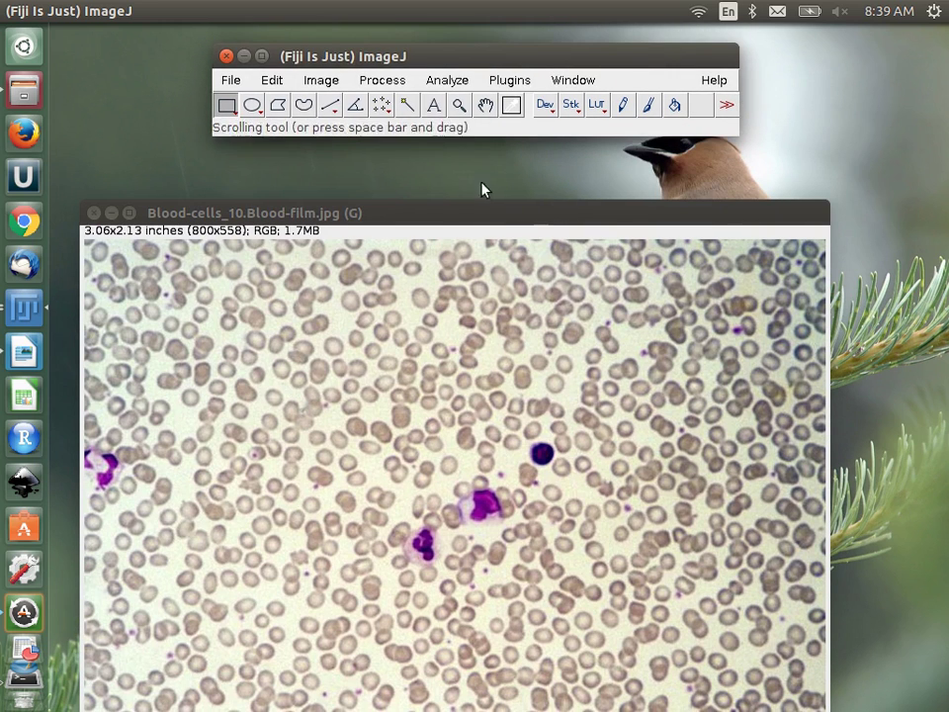
pyautogui.moveTo(502, 220); pyautogui.dragTo(501, 185)
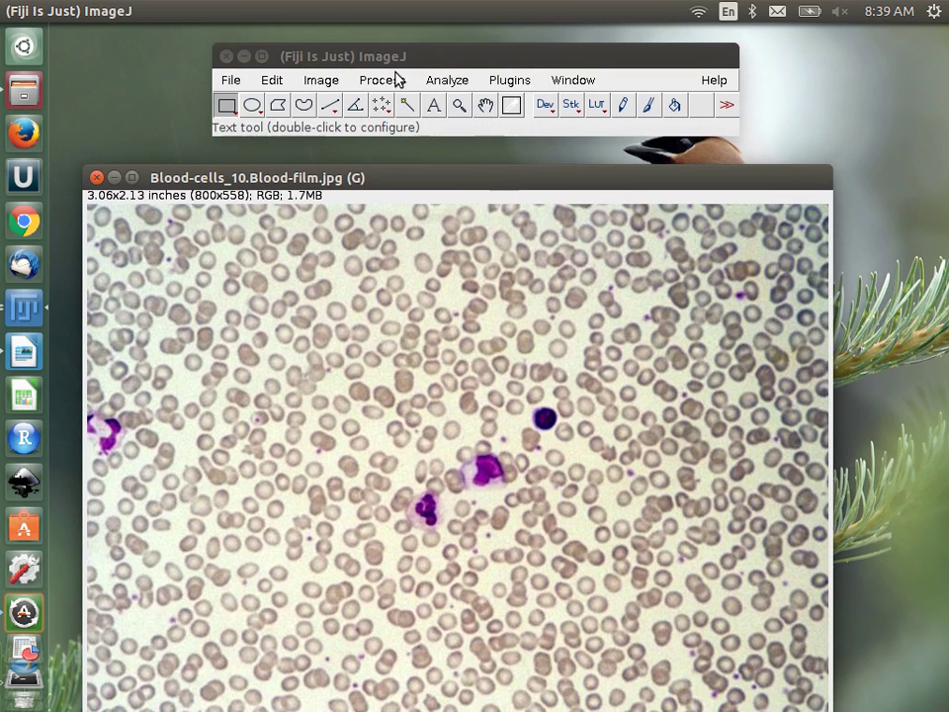
# Start a Color Threshold on the blood film image and set its brightness range to 76–216
pyautogui.click(326, 82)
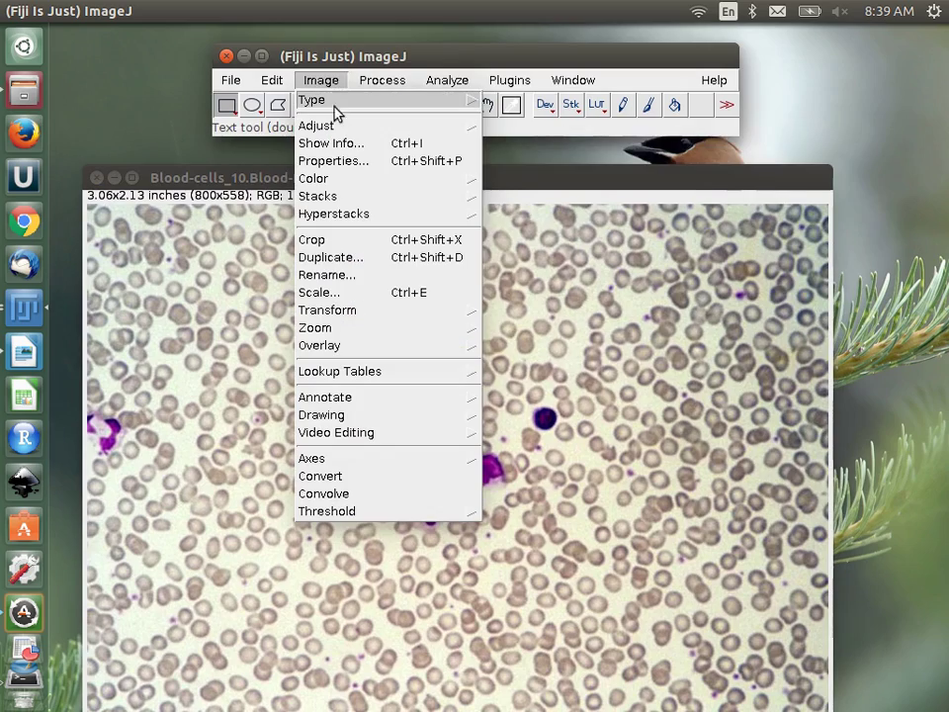
pyautogui.moveTo(318, 126)
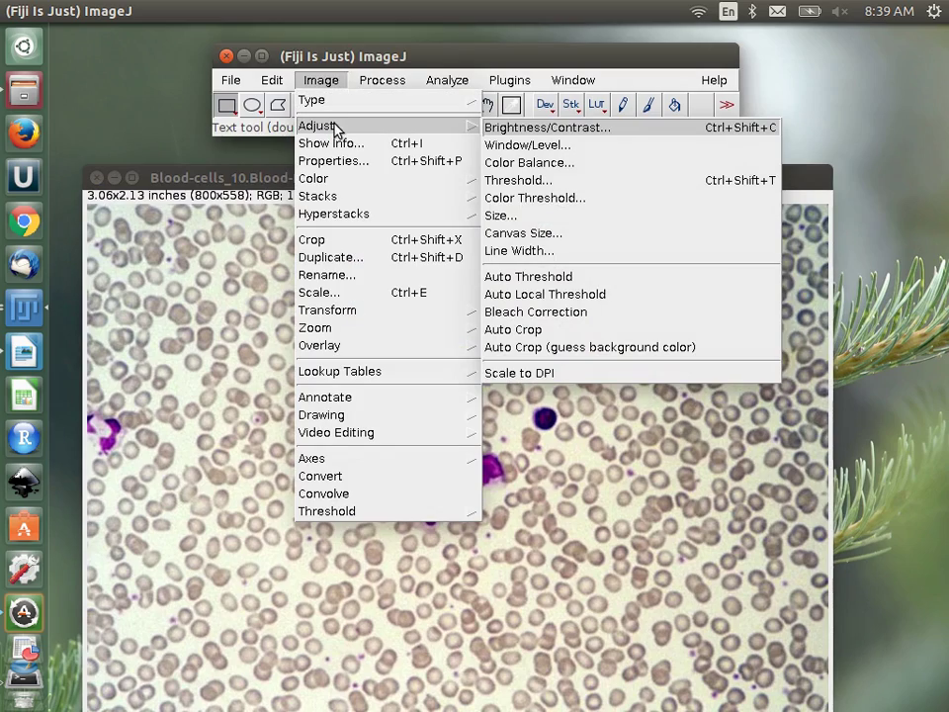
pyautogui.click(524, 200)
pyautogui.moveTo(534, 74); pyautogui.dragTo(801, 153)
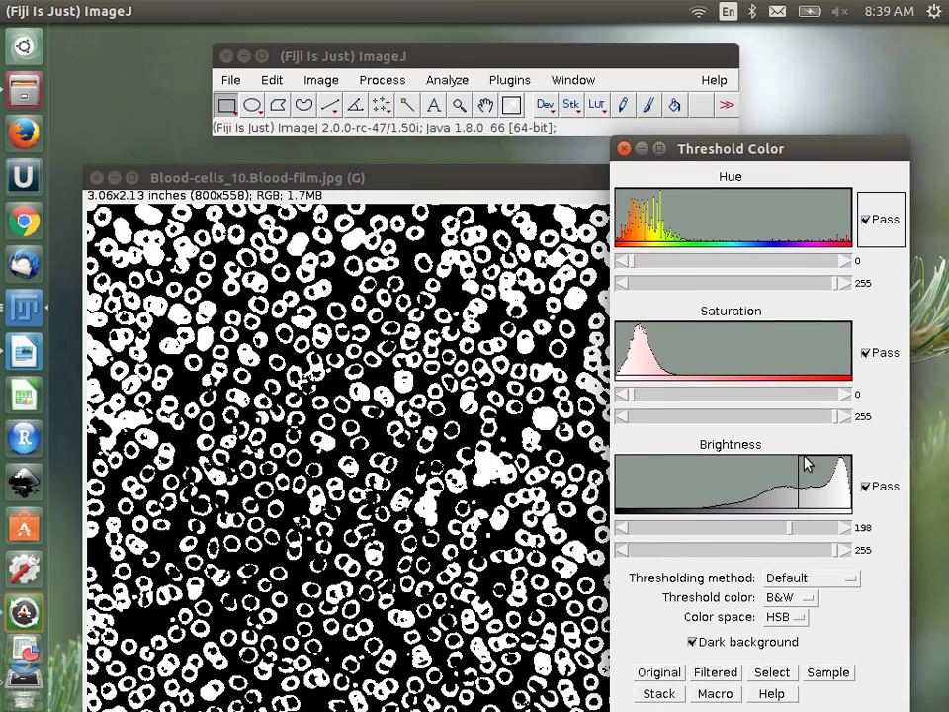
pyautogui.moveTo(790, 531); pyautogui.dragTo(692, 529)
pyautogui.moveTo(838, 550); pyautogui.dragTo(805, 554)
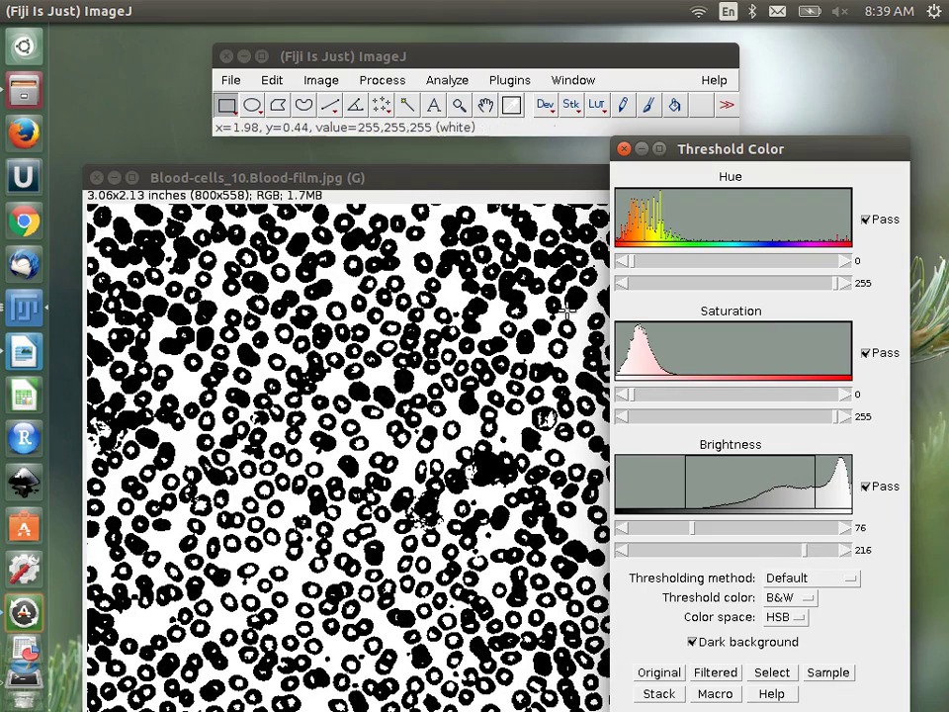
# Examine the thresholded blood film across its full width, including the dark far edge, and close the colour threshold settings
pyautogui.moveTo(487, 175); pyautogui.dragTo(454, 161)
pyautogui.click(796, 150)
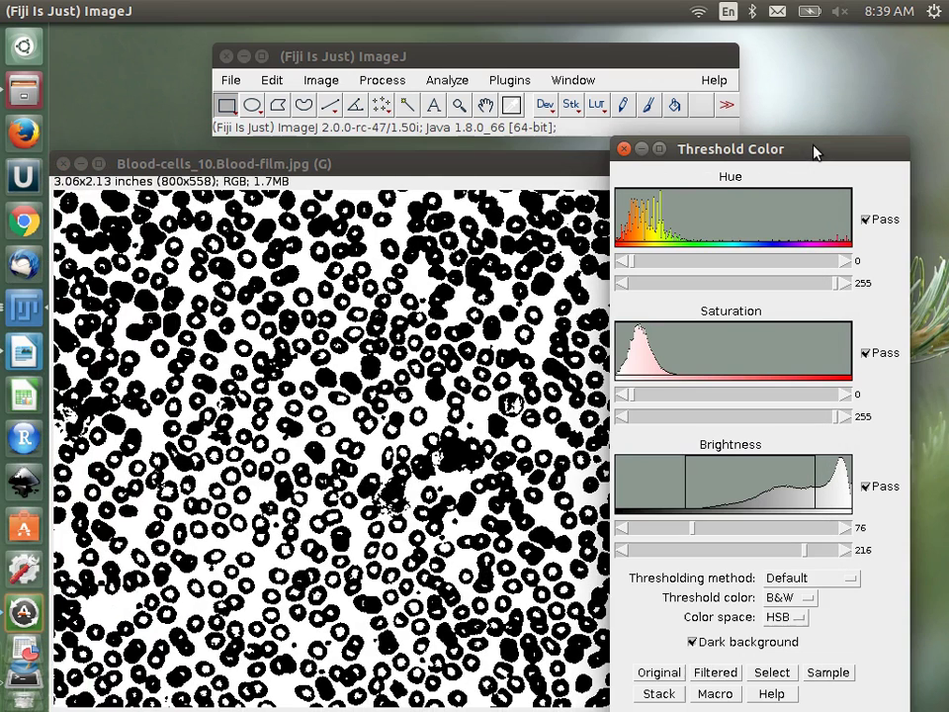
pyautogui.moveTo(797, 150); pyautogui.dragTo(820, 162)
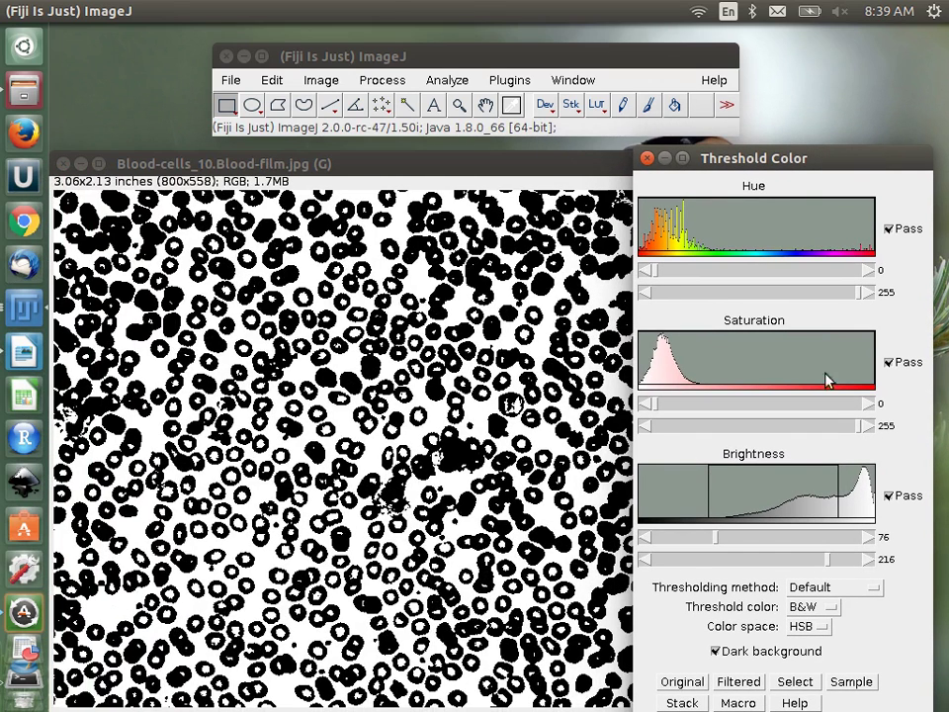
pyautogui.moveTo(699, 158); pyautogui.dragTo(735, 562)
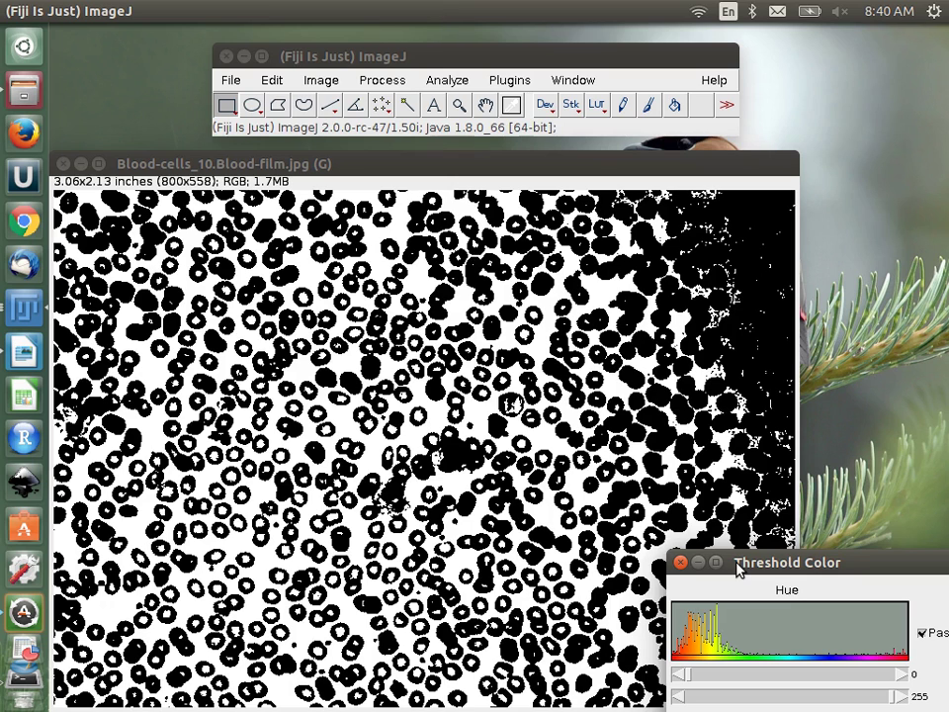
pyautogui.moveTo(737, 568); pyautogui.dragTo(647, 105)
pyautogui.click(544, 96)
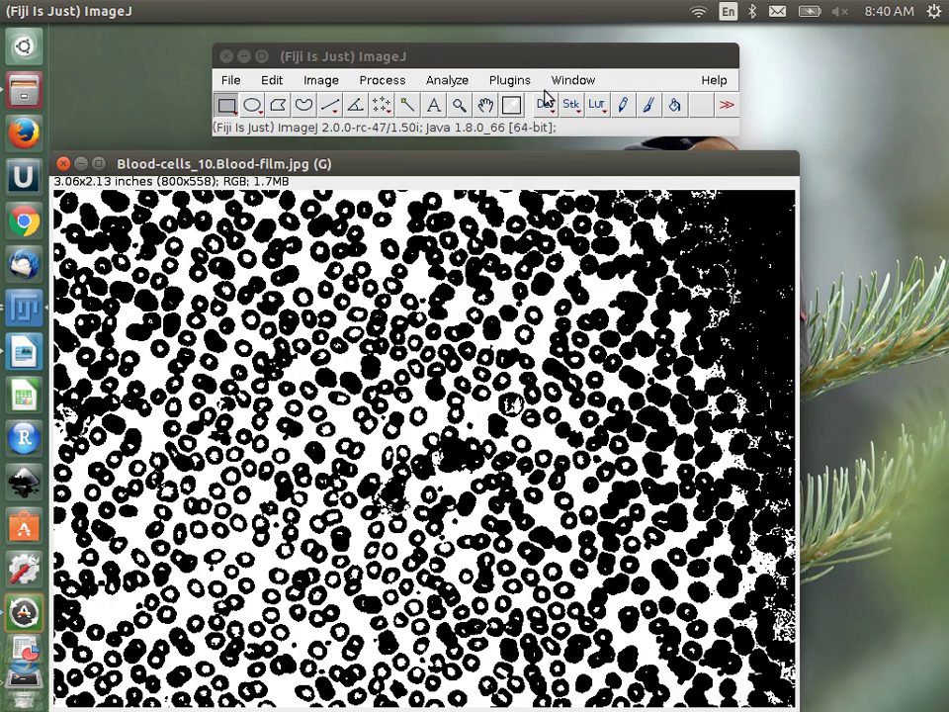
# Try to undo the threshold, close the blood film, and reopen the original Blood-cells_10.Blood-film.jpg below the main Fiji window
pyautogui.click(271, 80)
pyautogui.click(277, 98)
pyautogui.click(272, 80)
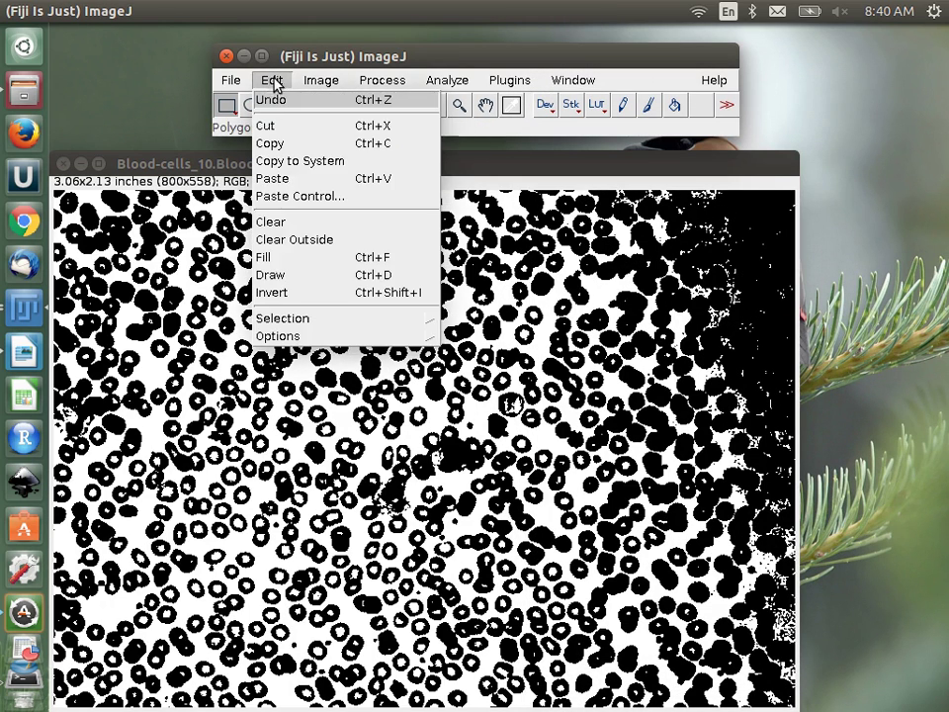
pyautogui.click(255, 101)
pyautogui.click(62, 163)
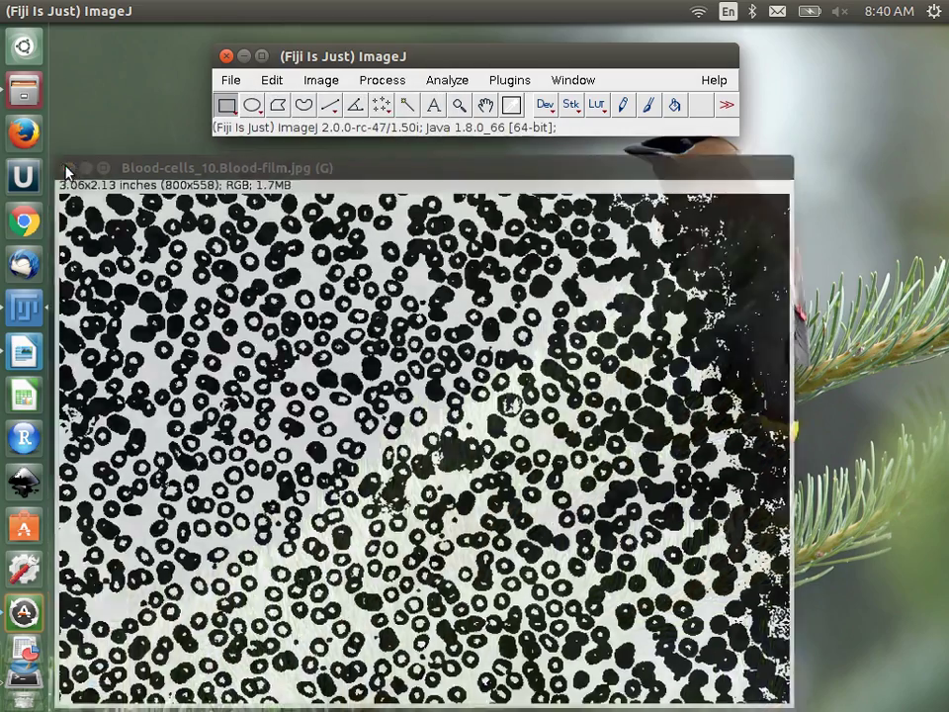
pyautogui.click(229, 80)
pyautogui.click(228, 118)
pyautogui.press('Down')
pyautogui.press('Down')
pyautogui.press('Return')
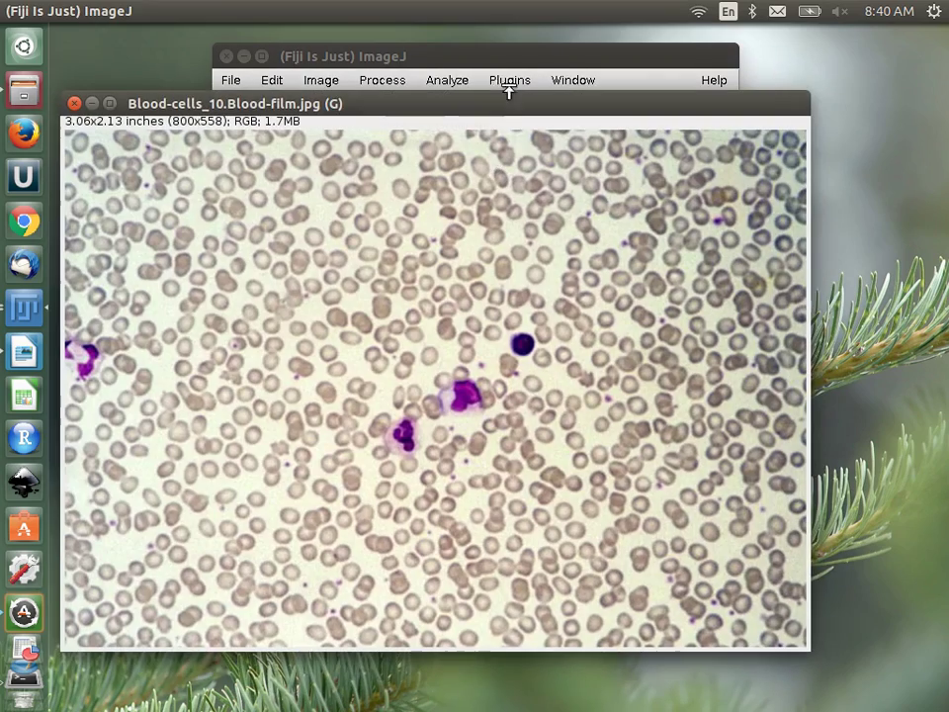
pyautogui.moveTo(495, 104); pyautogui.dragTo(510, 161)
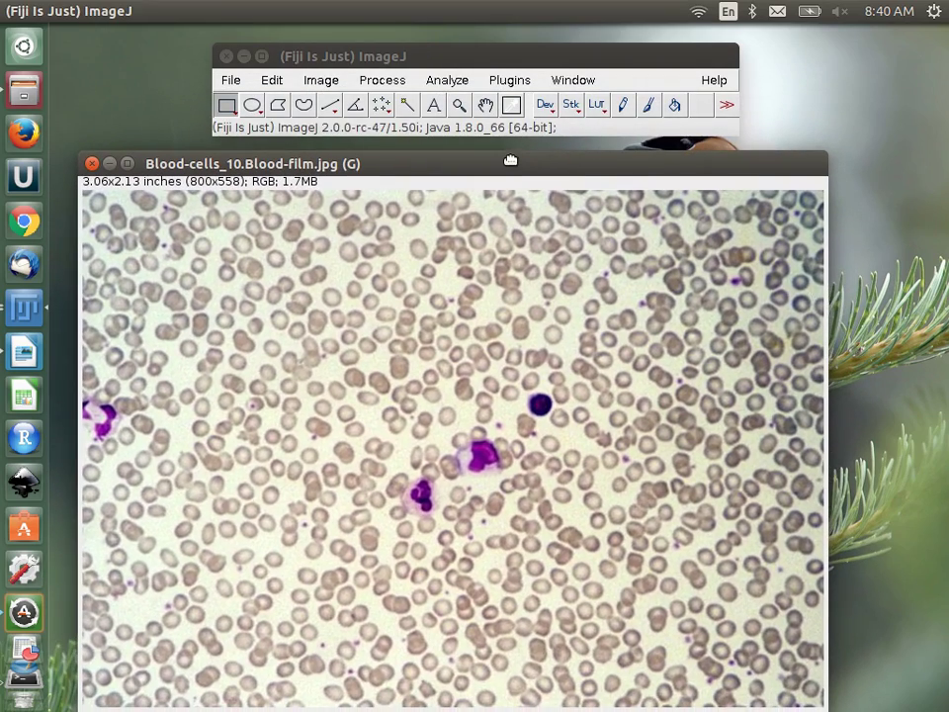
# Subtract the background of the blood film with a rolling ball radius of 50 pixels and the light background option
pyautogui.click(327, 83)
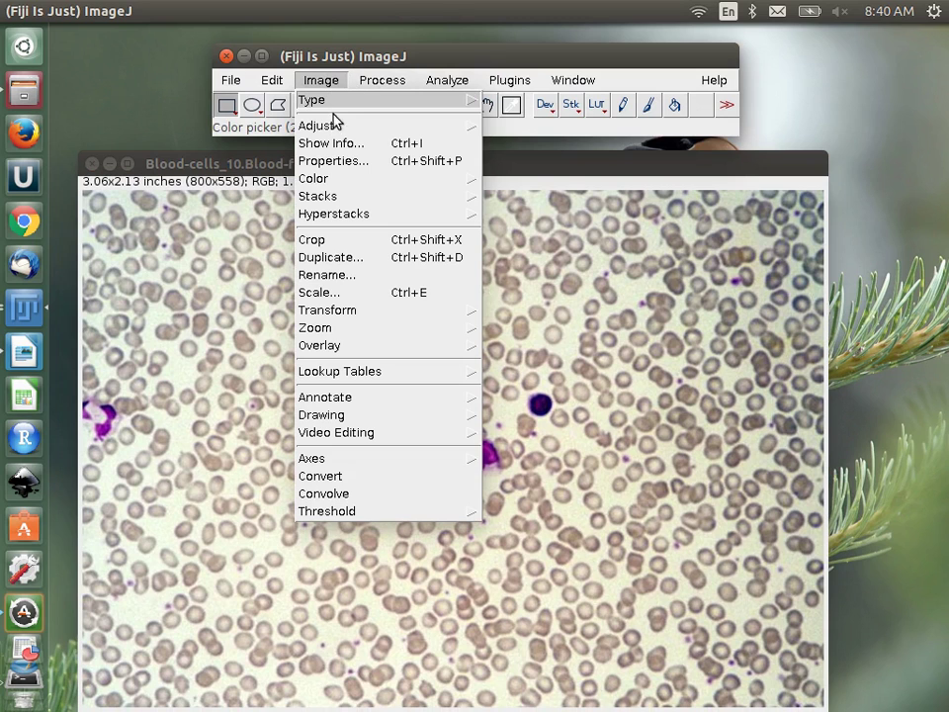
pyautogui.click(379, 87)
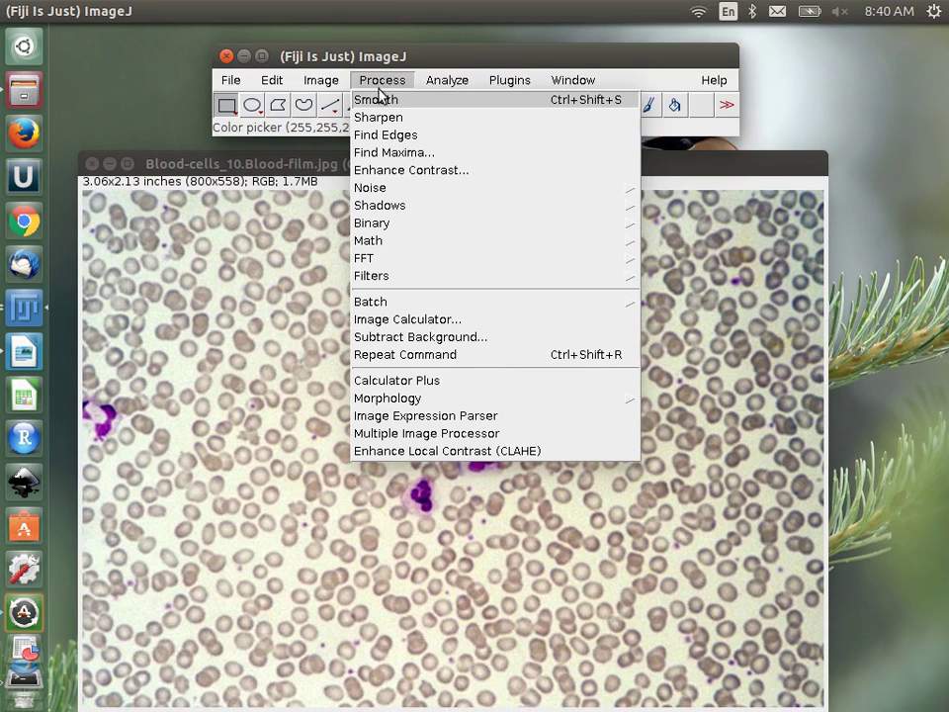
pyautogui.click(438, 337)
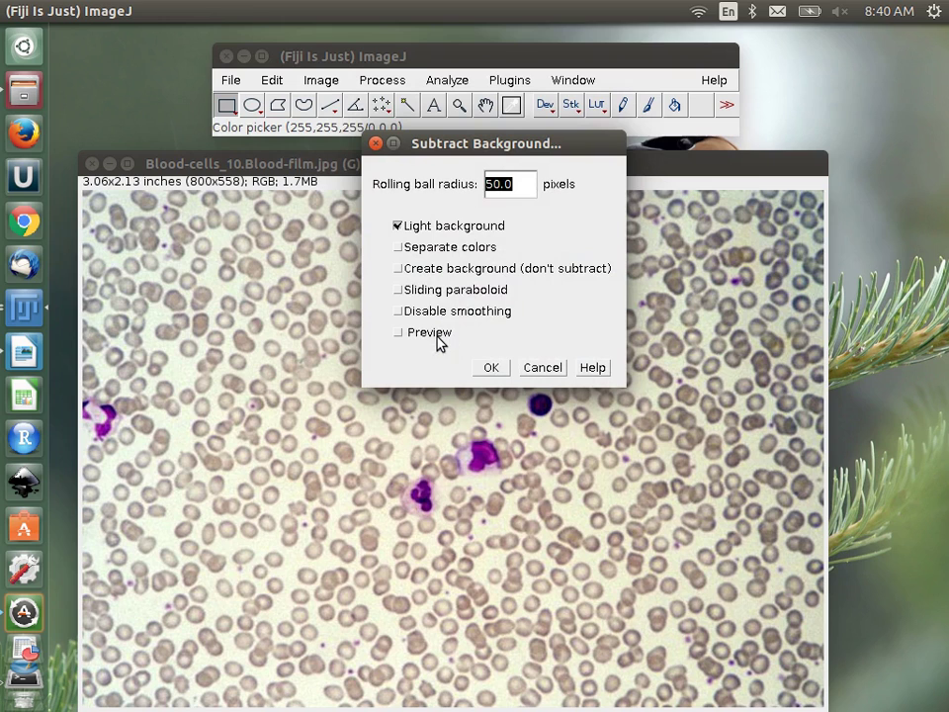
pyautogui.click(498, 372)
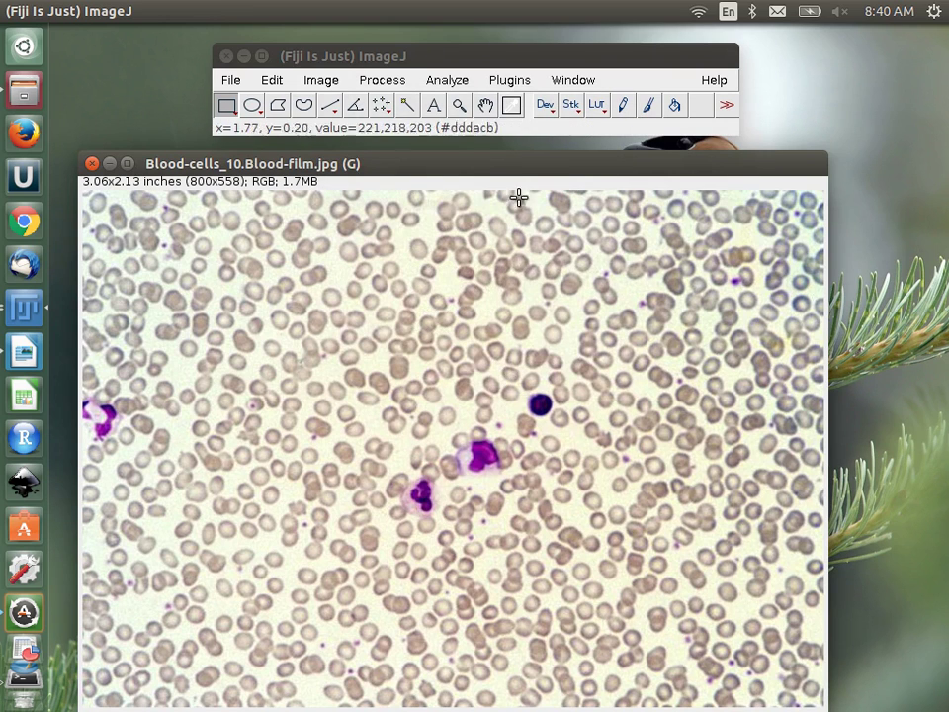
pyautogui.moveTo(520, 171); pyautogui.dragTo(540, 136)
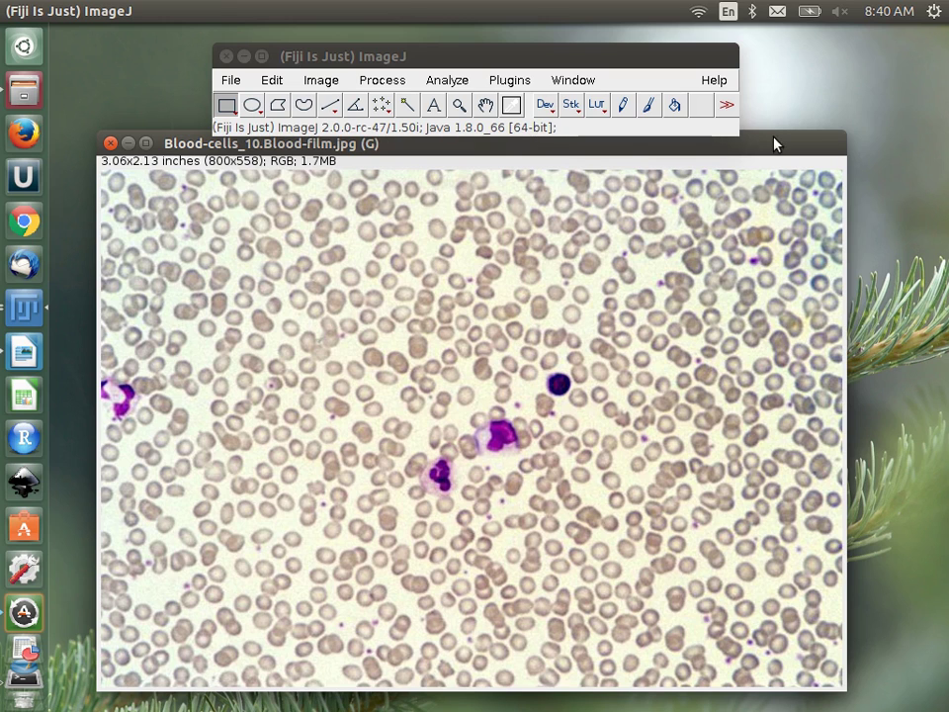
pyautogui.moveTo(774, 144); pyautogui.dragTo(773, 155)
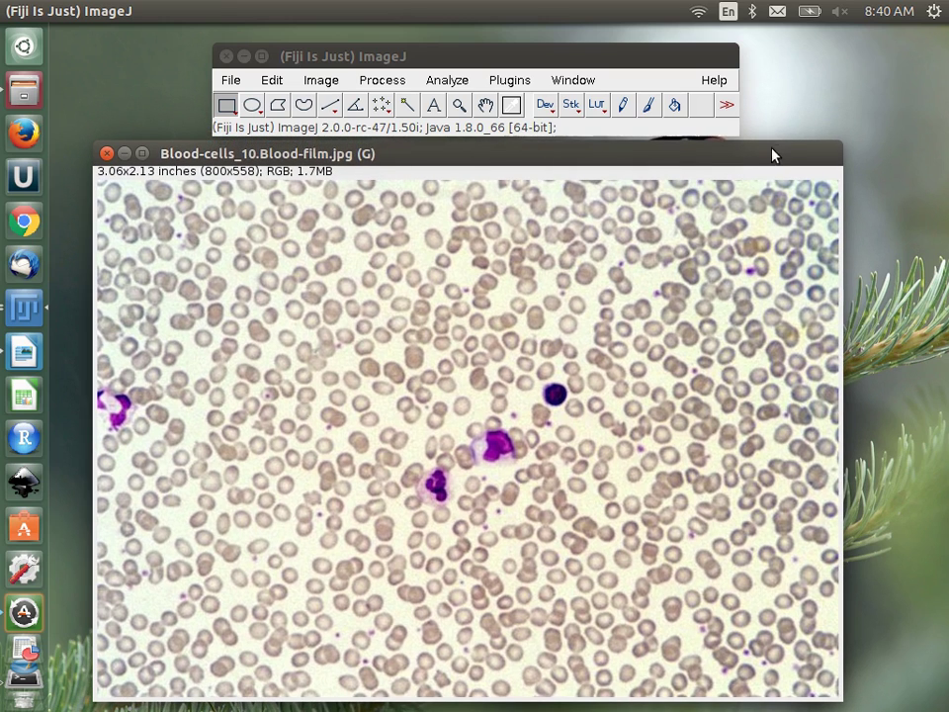
# Start a Color Threshold on the background-corrected blood film and set its brightness range to 101–219
pyautogui.click(331, 83)
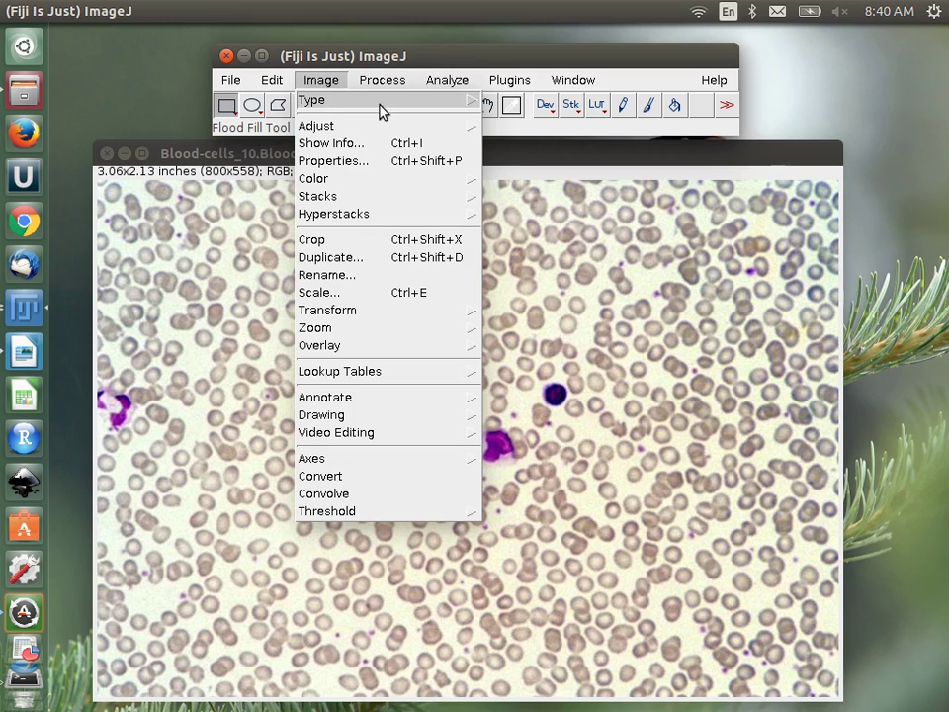
pyautogui.moveTo(348, 126)
pyautogui.click(551, 198)
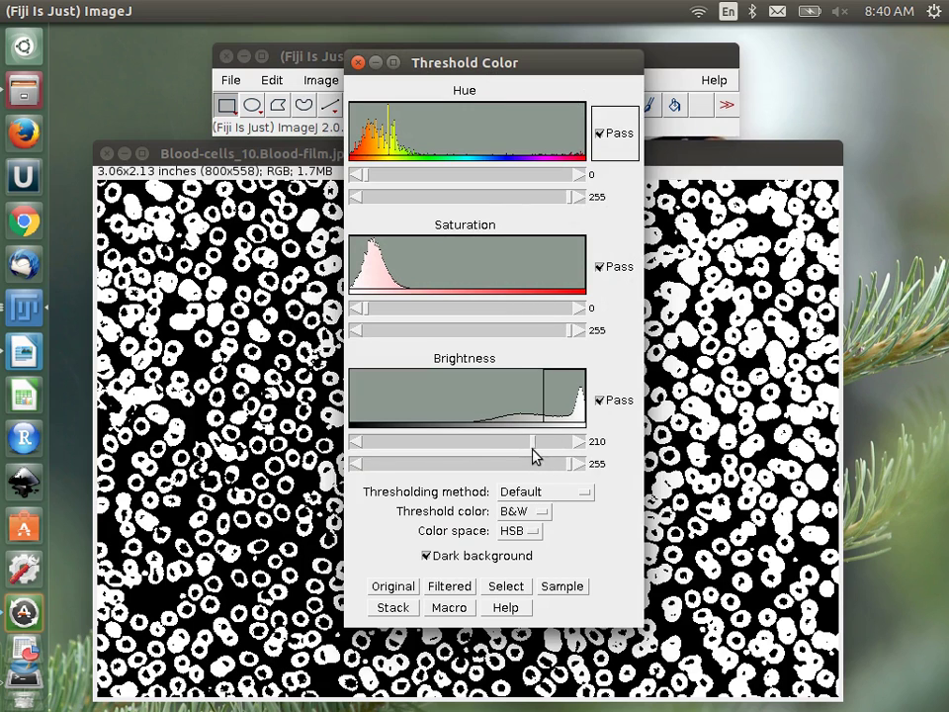
pyautogui.click(531, 444)
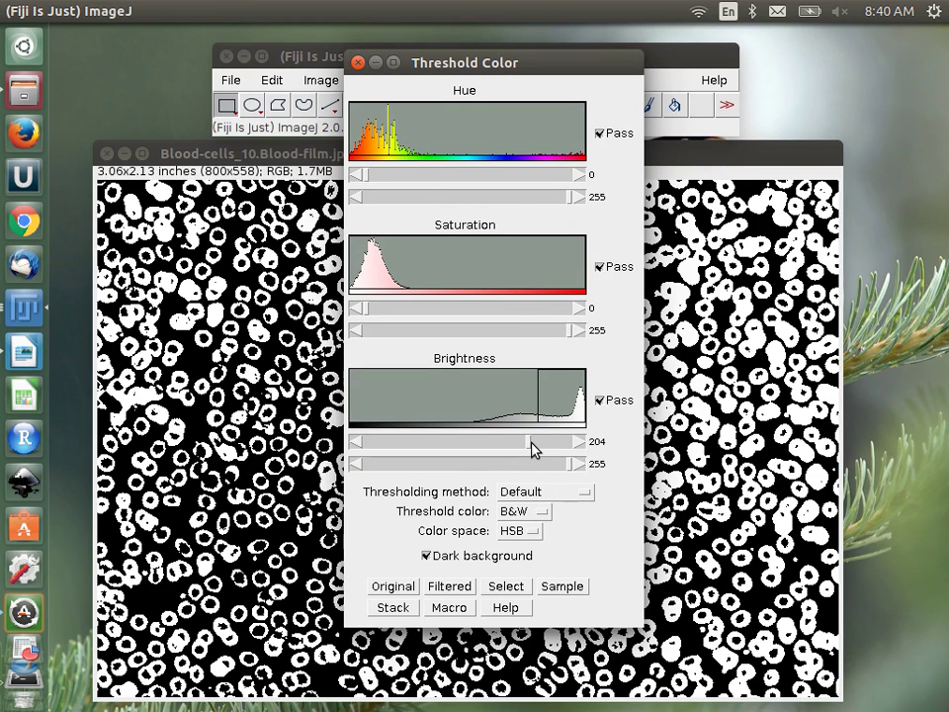
pyautogui.moveTo(531, 444); pyautogui.dragTo(447, 443)
pyautogui.moveTo(568, 465); pyautogui.dragTo(544, 459)
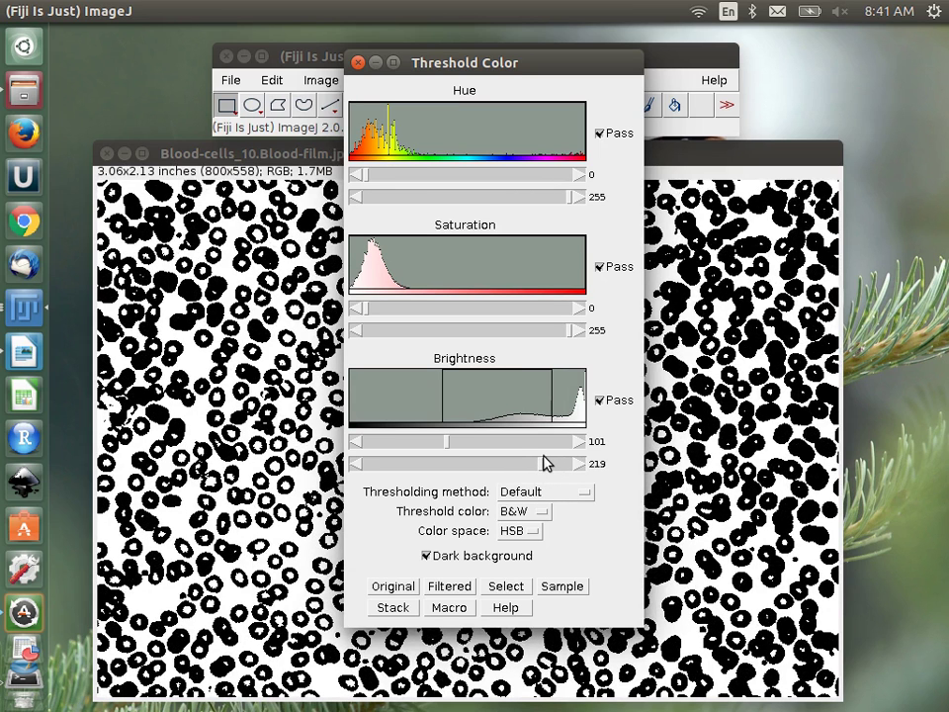
# Limit the threshold's saturation range to 0–118 to leave out the purple-stained cells, and close the threshold settings
pyautogui.moveTo(500, 64); pyautogui.dragTo(558, 94)
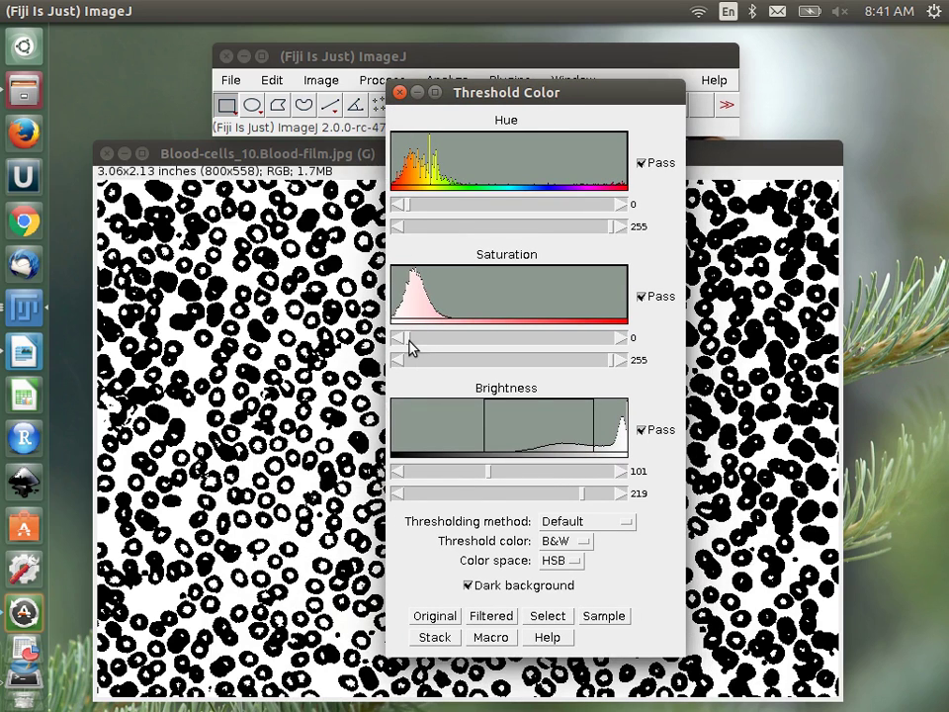
pyautogui.moveTo(617, 363); pyautogui.dragTo(514, 360)
pyautogui.moveTo(531, 89); pyautogui.dragTo(723, 168)
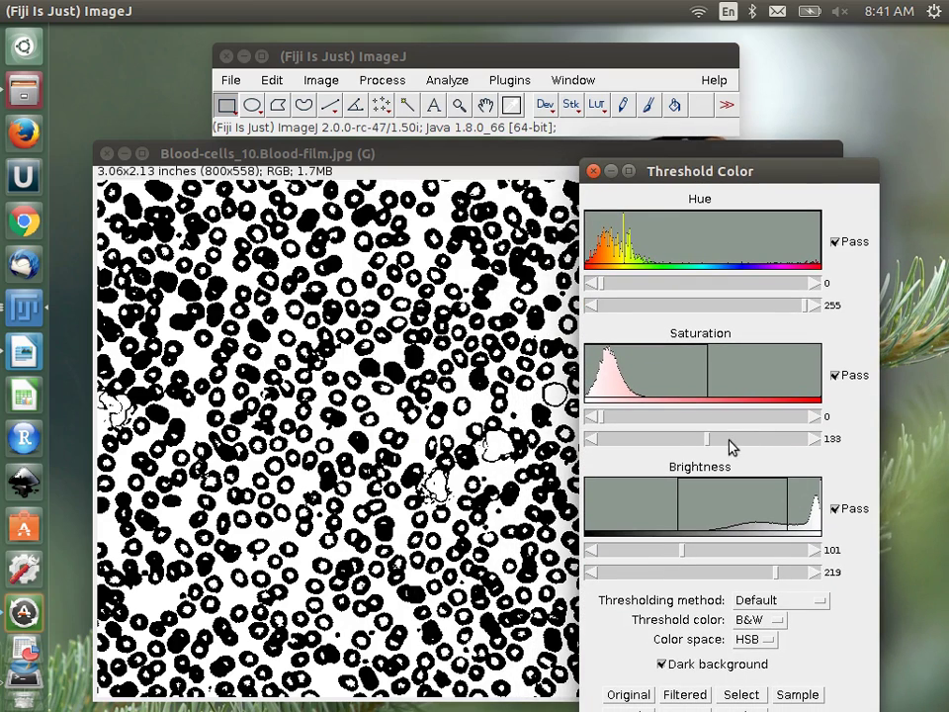
pyautogui.moveTo(708, 441); pyautogui.dragTo(865, 432)
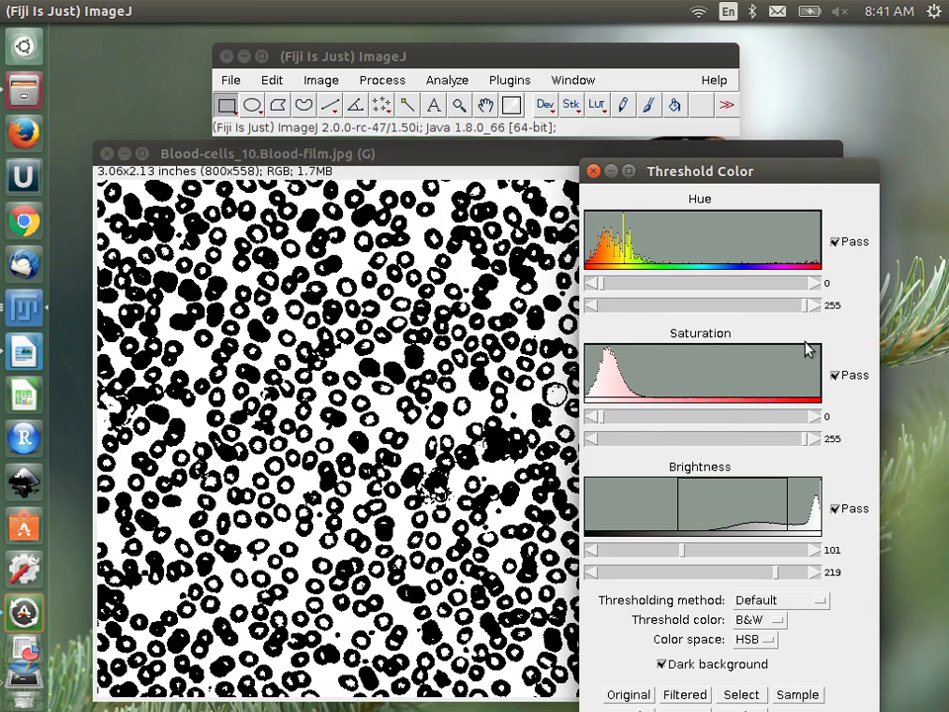
pyautogui.moveTo(803, 442); pyautogui.dragTo(698, 441)
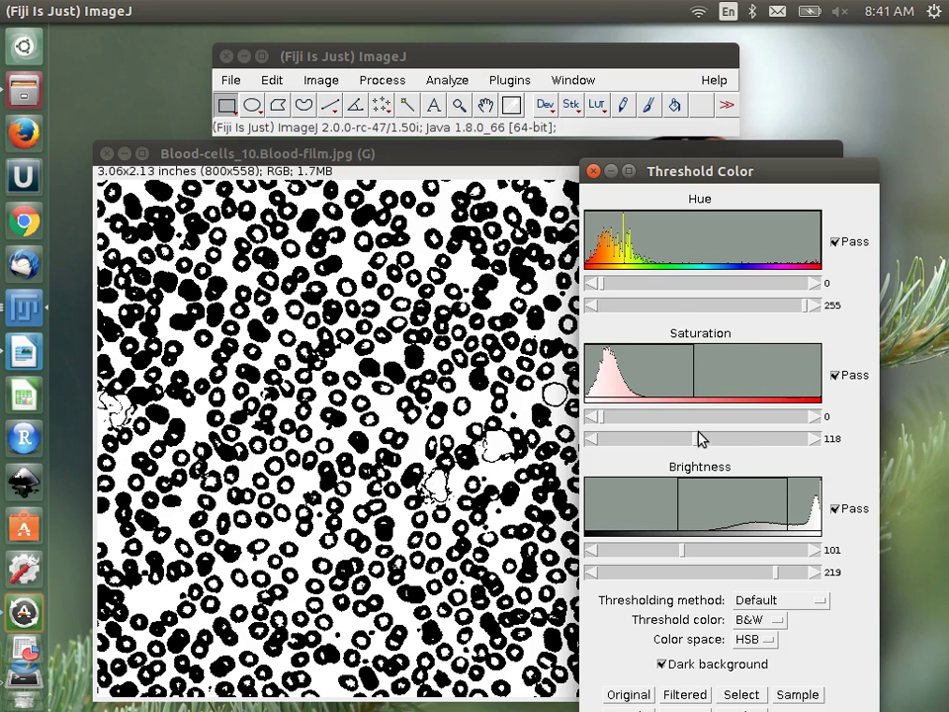
pyautogui.moveTo(657, 178); pyautogui.dragTo(640, 287)
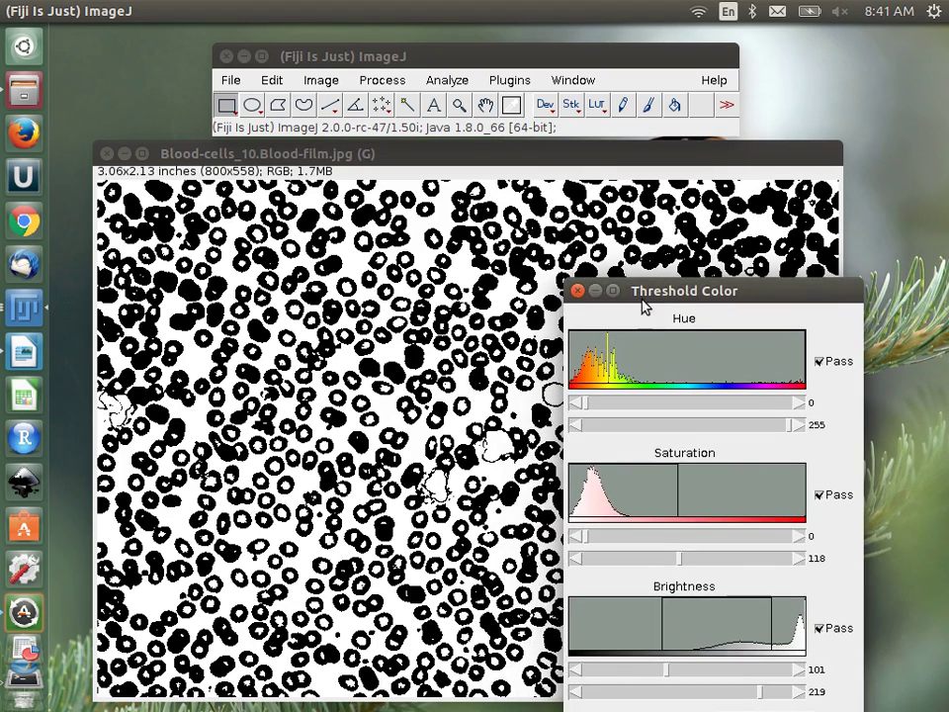
pyautogui.click(578, 289)
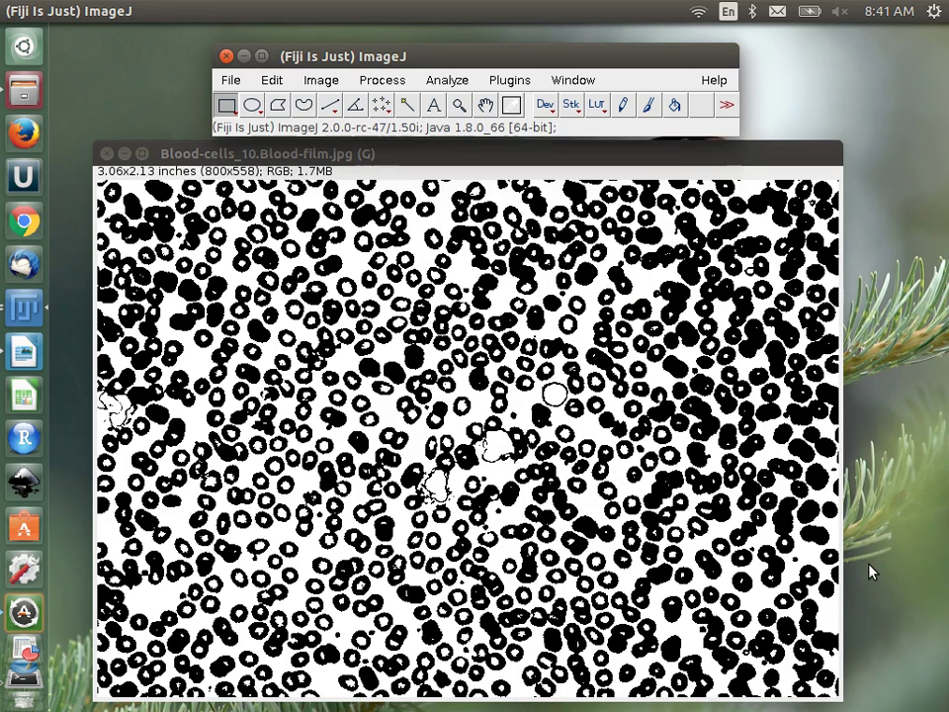
# Try to fill the holes in the thresholded blood cells
pyautogui.moveTo(529, 152); pyautogui.dragTo(516, 141)
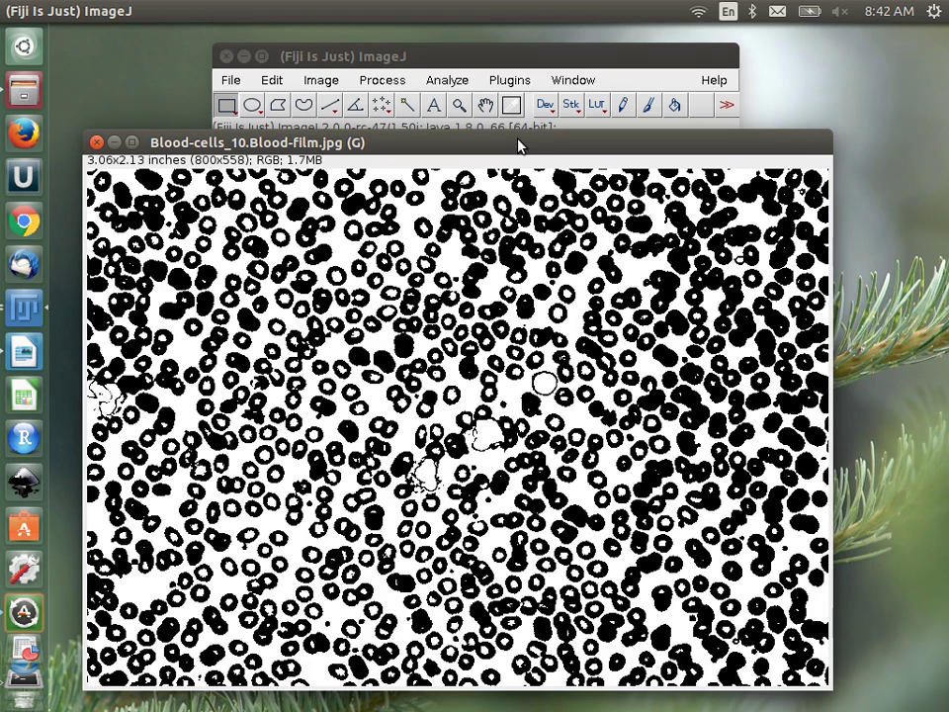
pyautogui.click(458, 79)
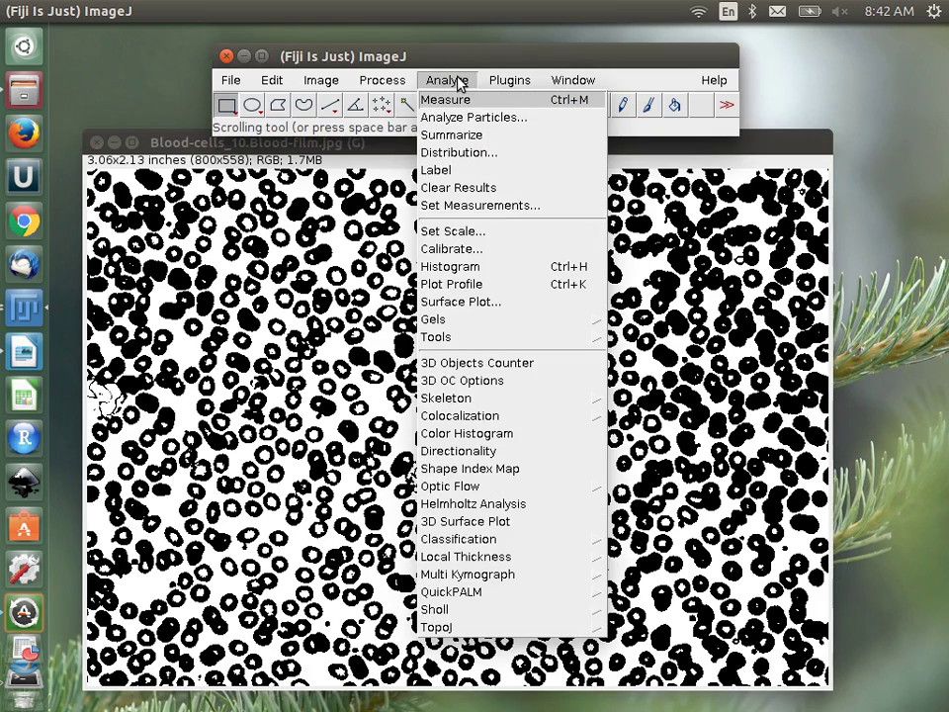
pyautogui.moveTo(389, 87)
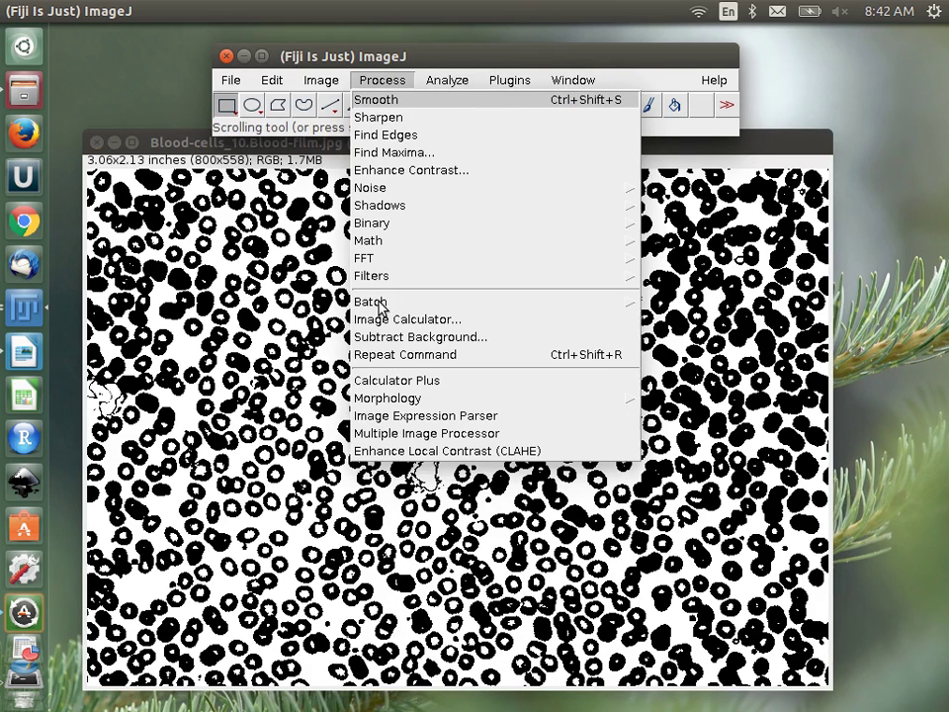
pyautogui.moveTo(379, 230)
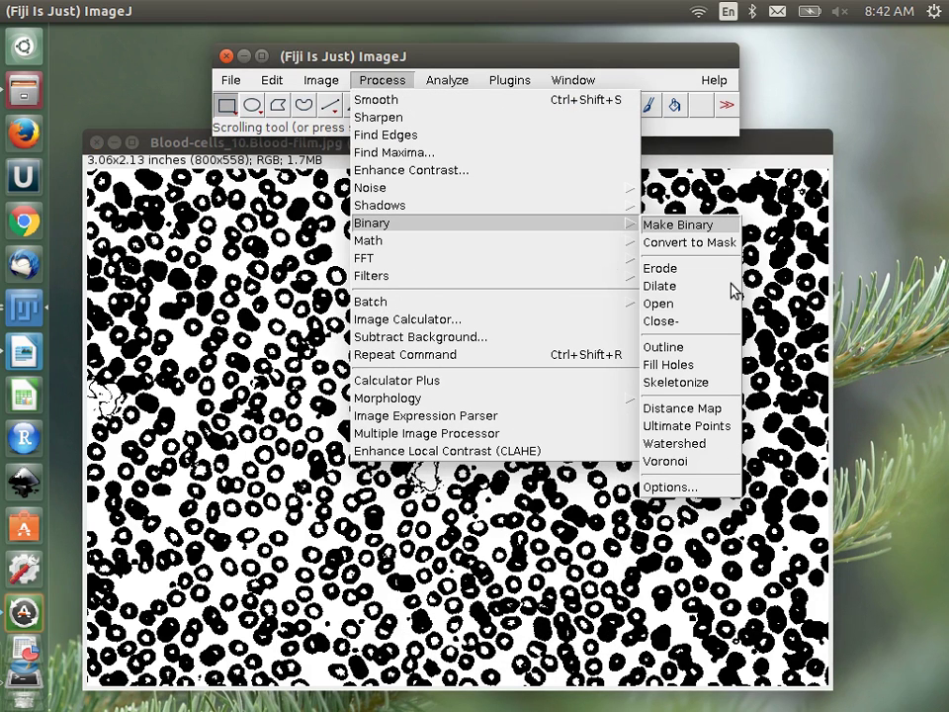
pyautogui.click(671, 364)
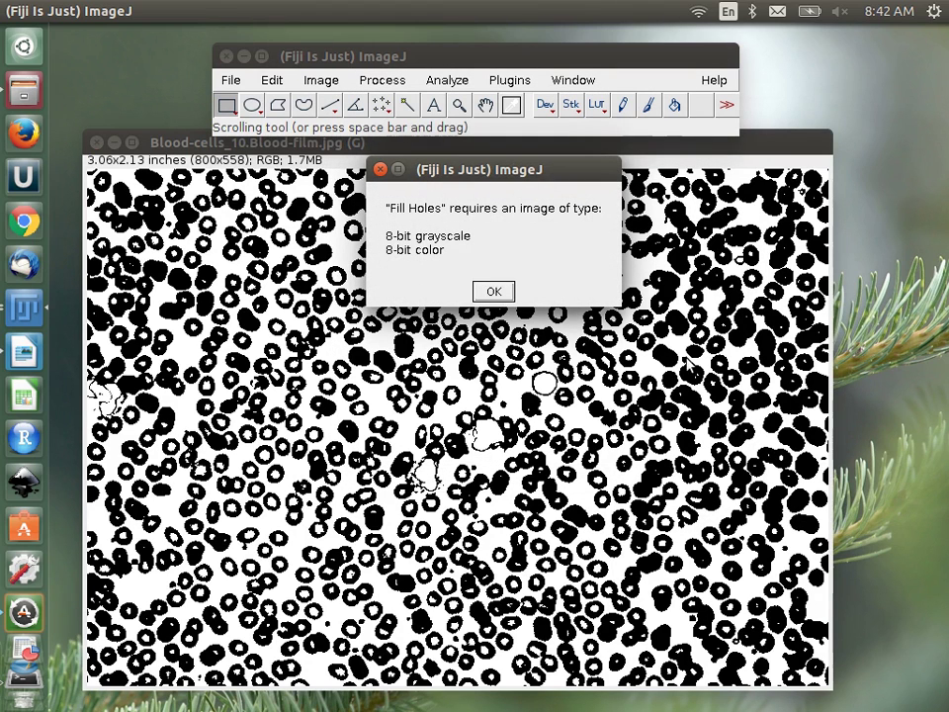
pyautogui.click(493, 291)
# Convert the thresholded blood film to an 8-bit image and turn it into a binary mask
pyautogui.click(322, 79)
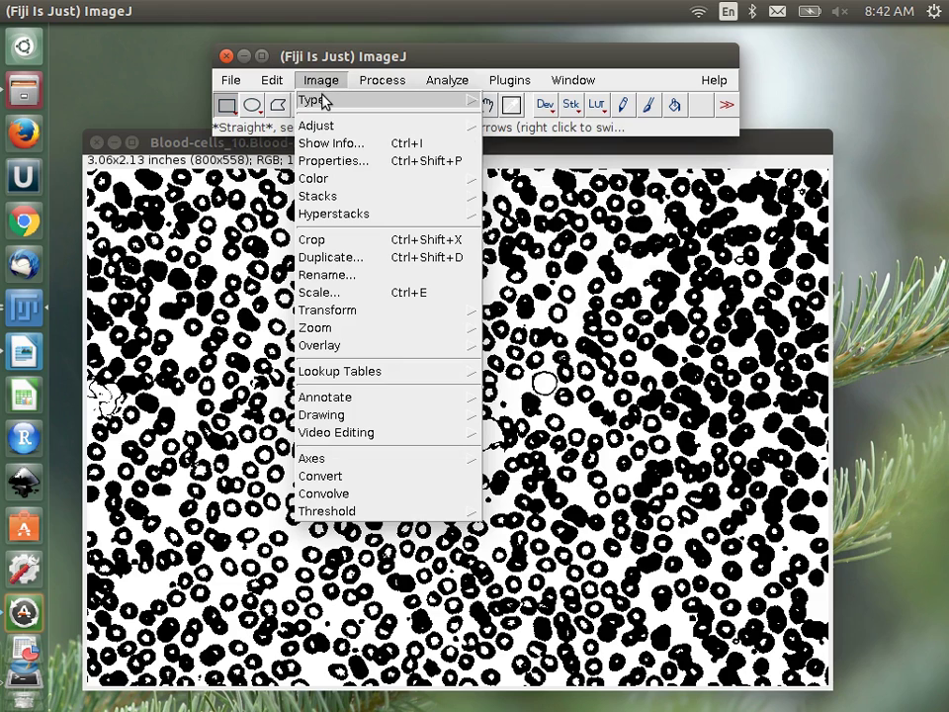
pyautogui.moveTo(389, 99)
pyautogui.click(535, 106)
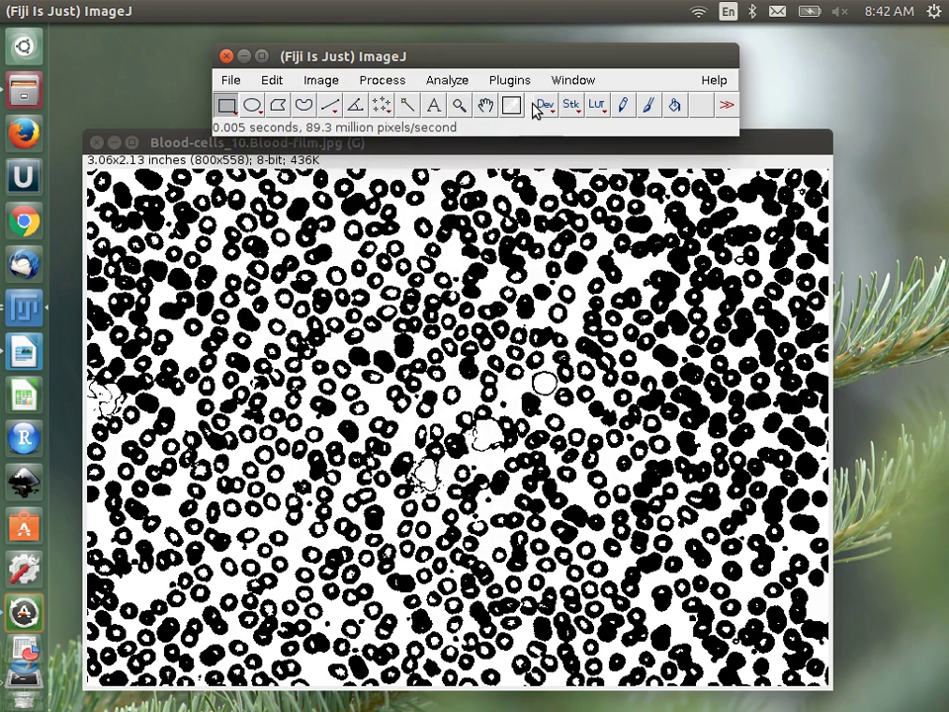
pyautogui.click(314, 79)
pyautogui.click(322, 80)
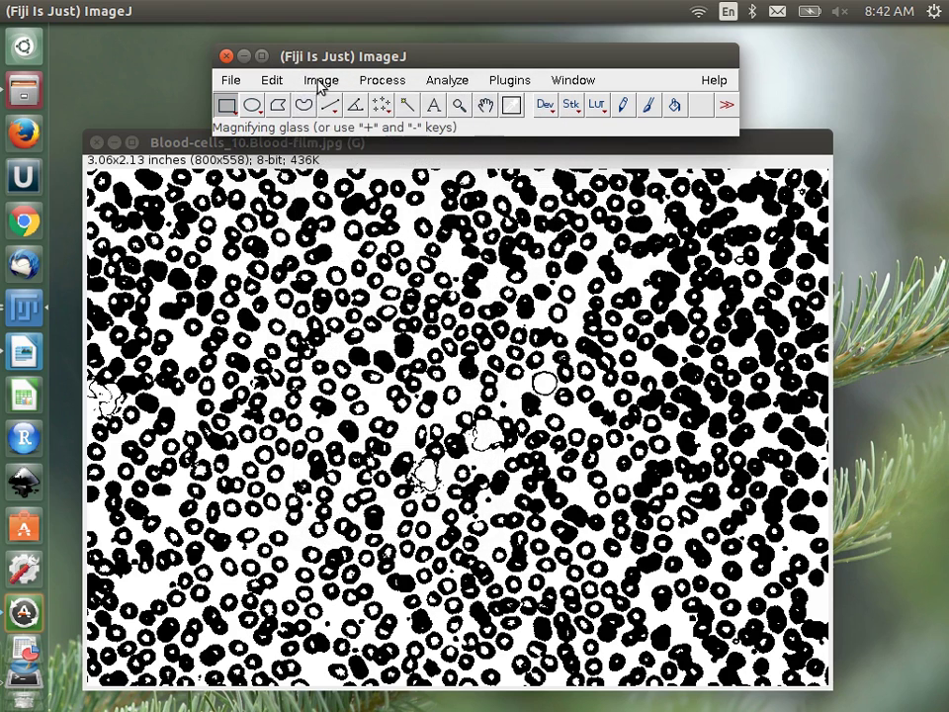
pyautogui.click(357, 83)
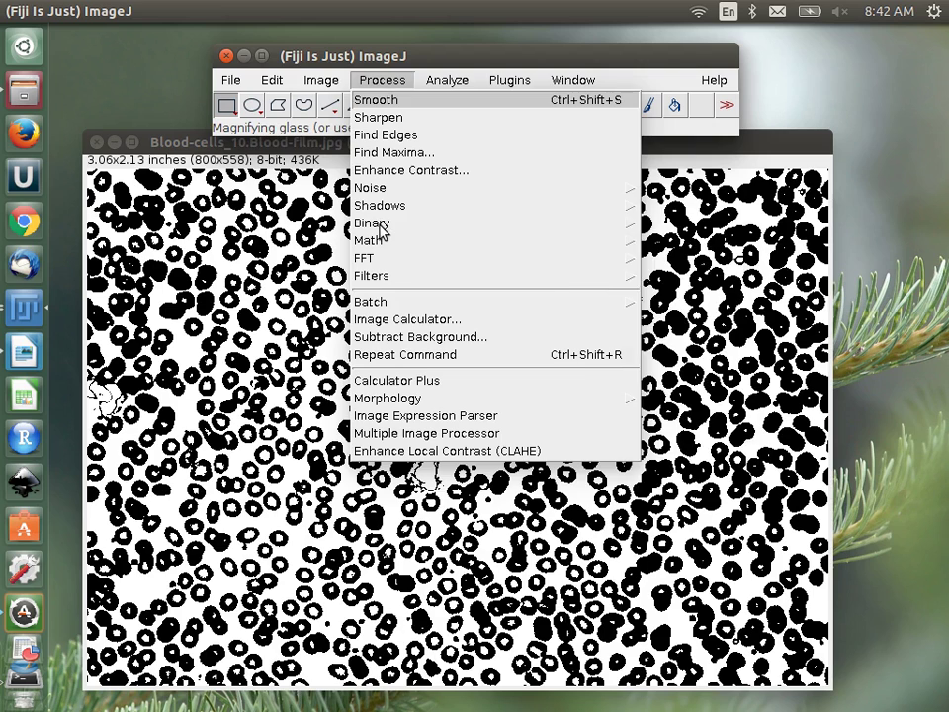
pyautogui.moveTo(381, 229)
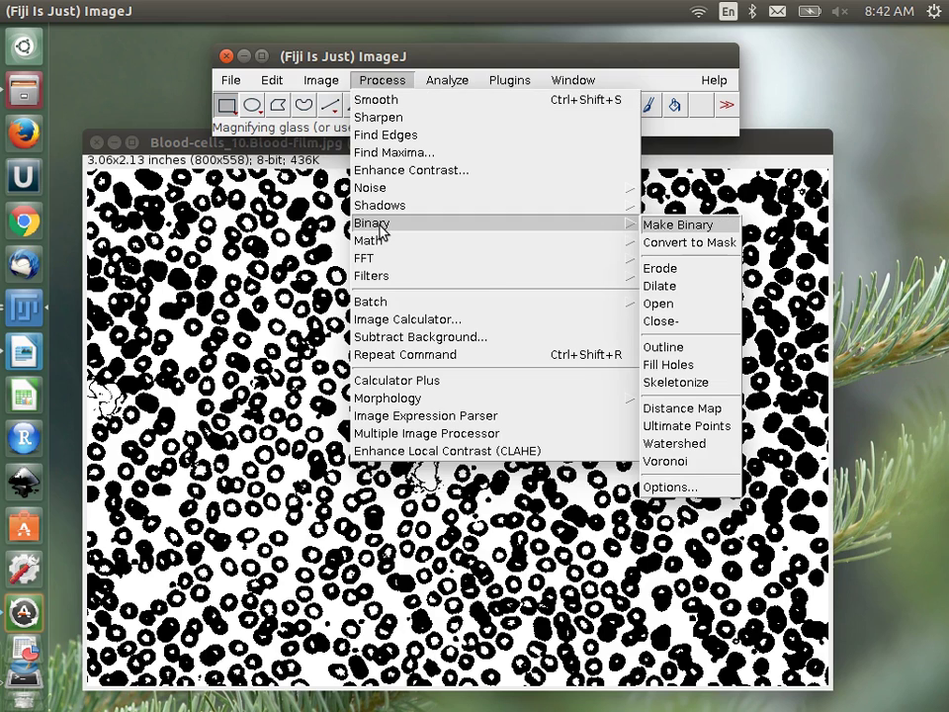
pyautogui.click(706, 245)
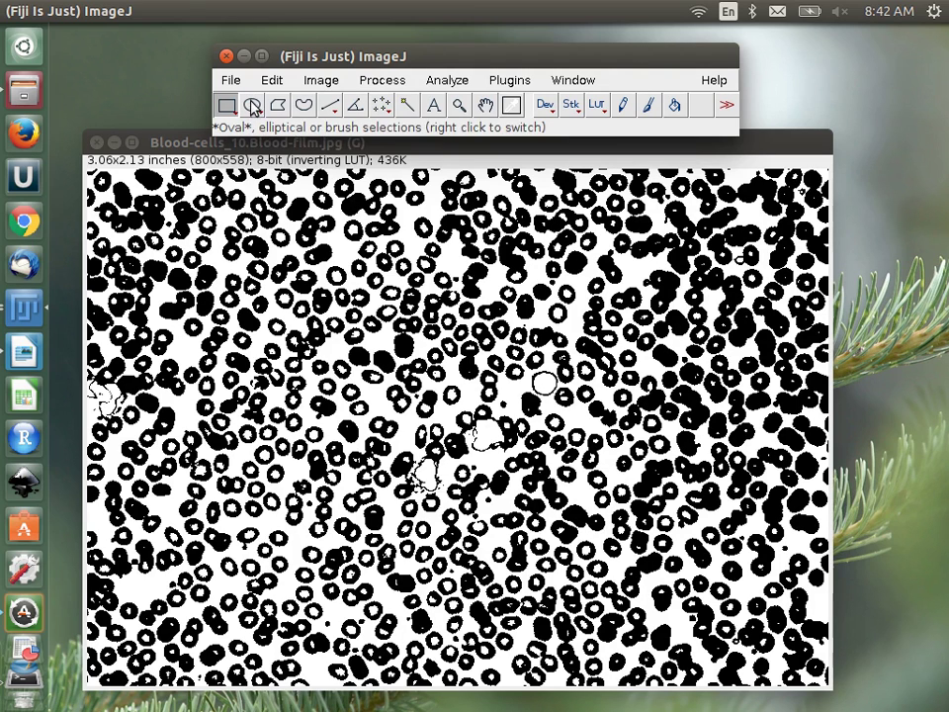
# Fill the holes in the cells of the binary blood film mask
pyautogui.click(318, 80)
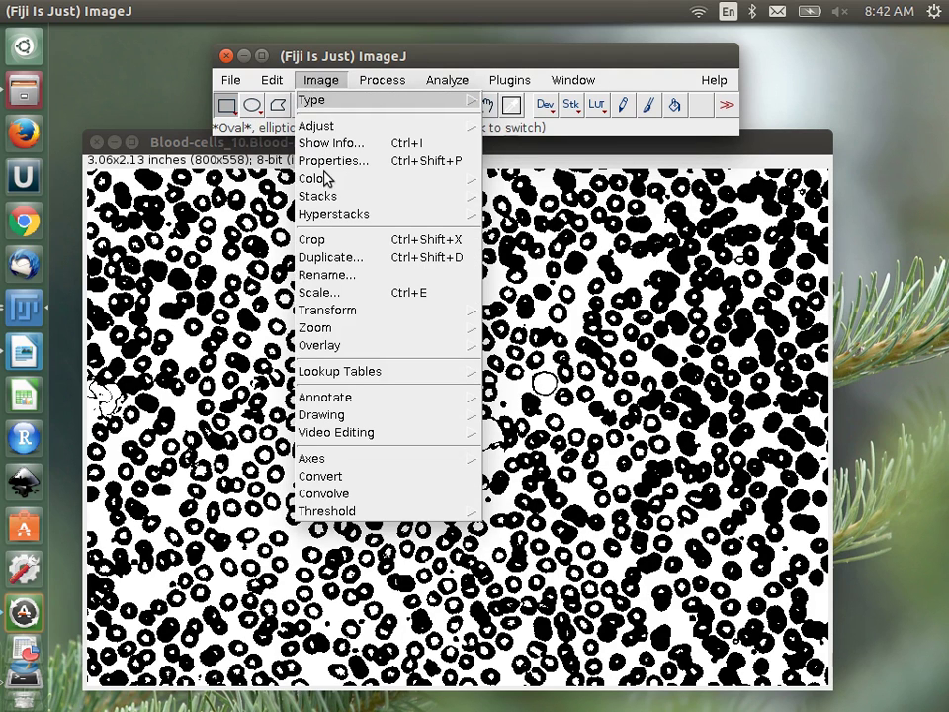
pyautogui.click(370, 80)
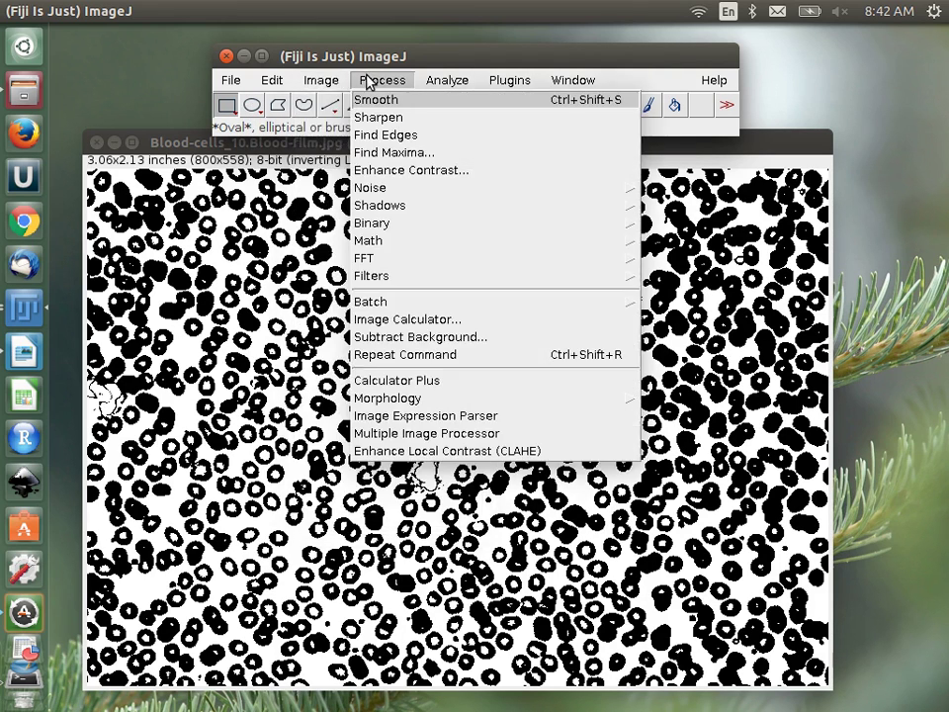
pyautogui.moveTo(366, 225)
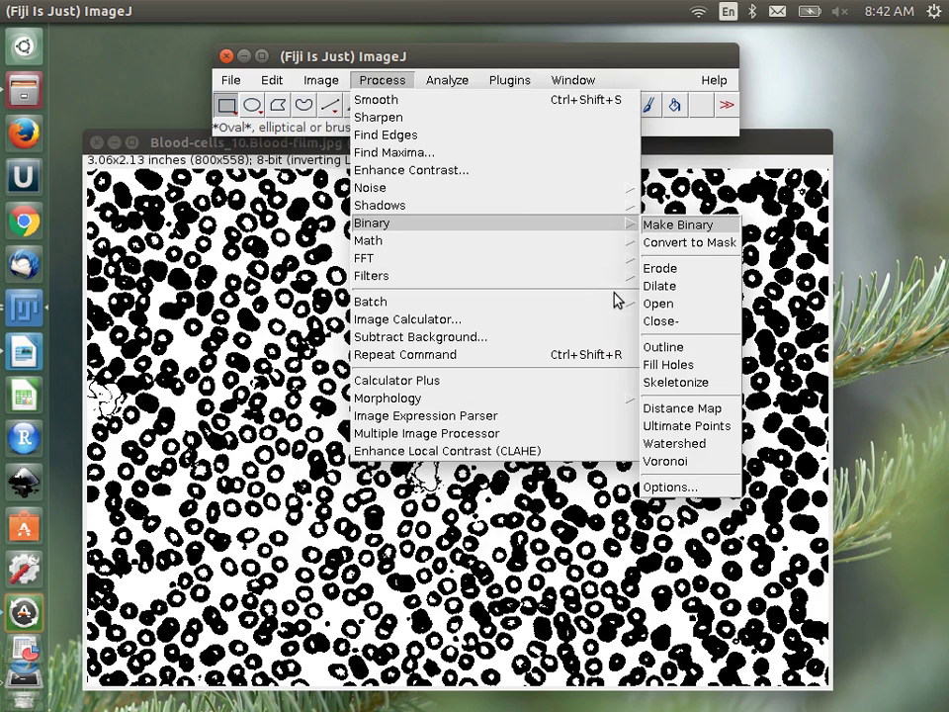
pyautogui.click(669, 365)
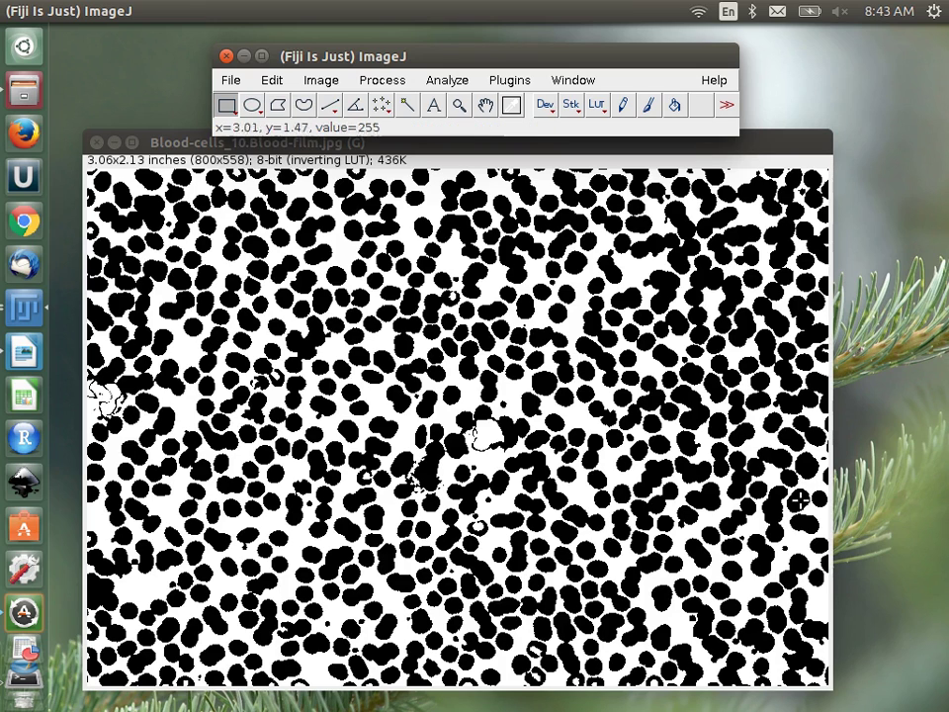
# Separate the touching cells in the filled mask with a Watershed
pyautogui.click(378, 86)
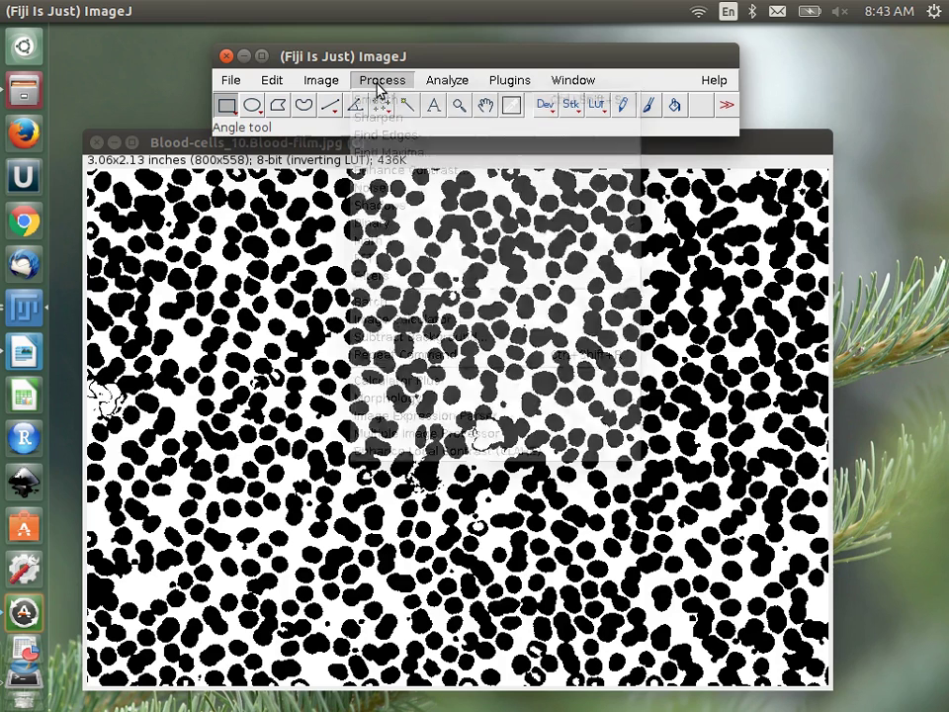
pyautogui.moveTo(389, 224)
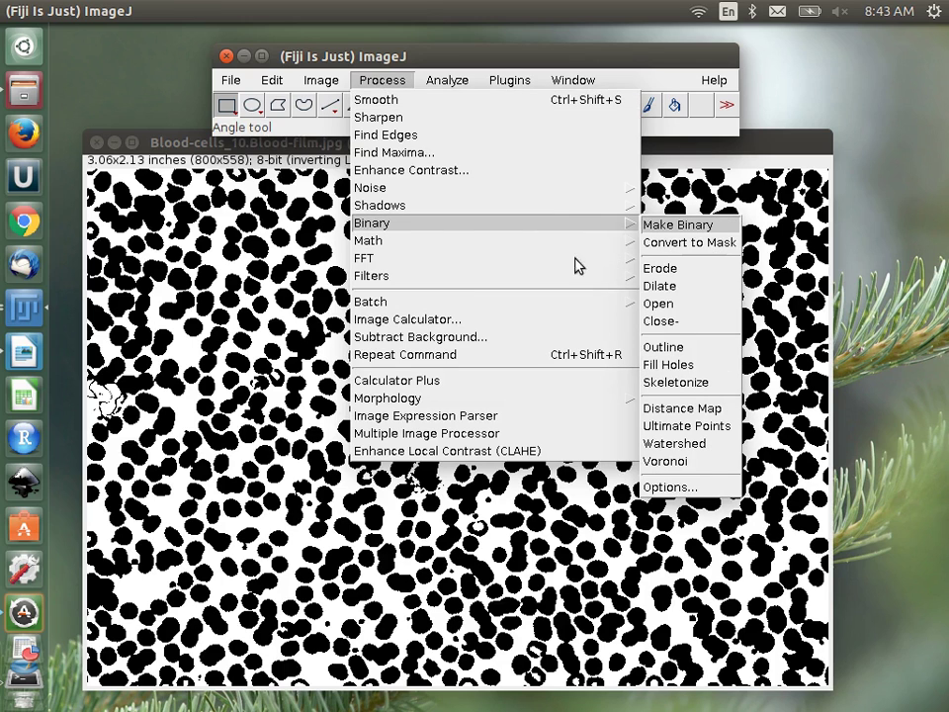
pyautogui.click(689, 447)
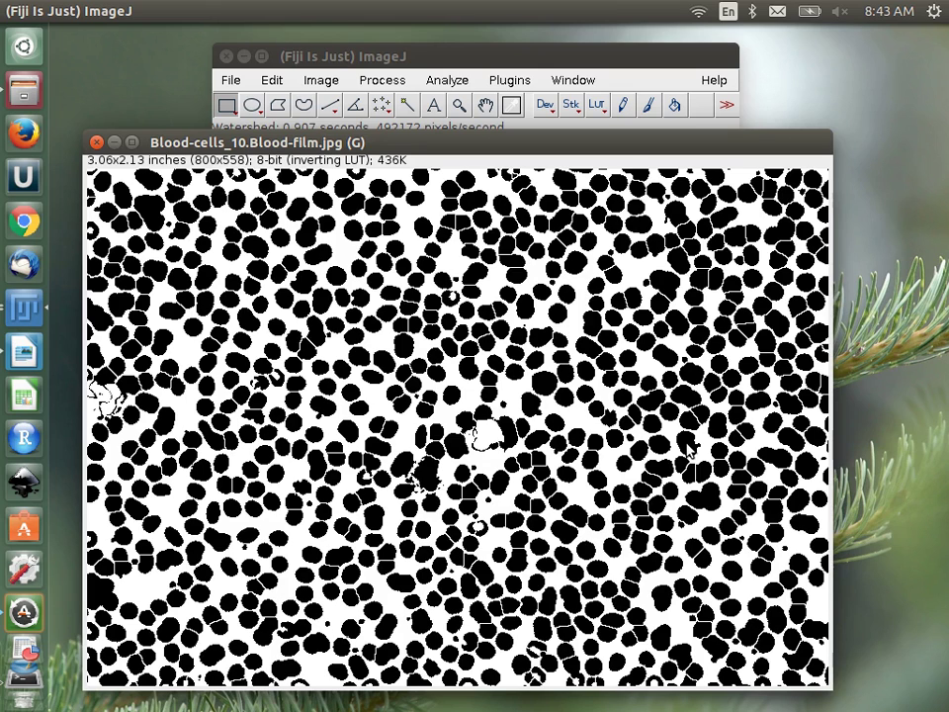
# Start Analyze Particles on the separated cells and set the size range to 20-Infinity in pixel units
pyautogui.click(438, 83)
pyautogui.click(481, 116)
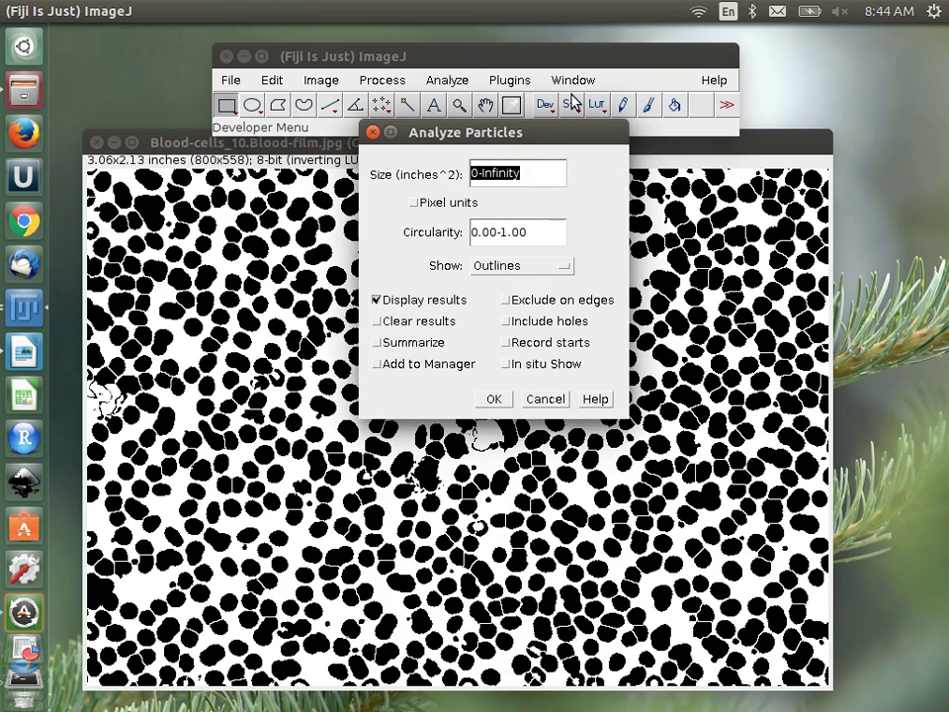
pyautogui.click(473, 172)
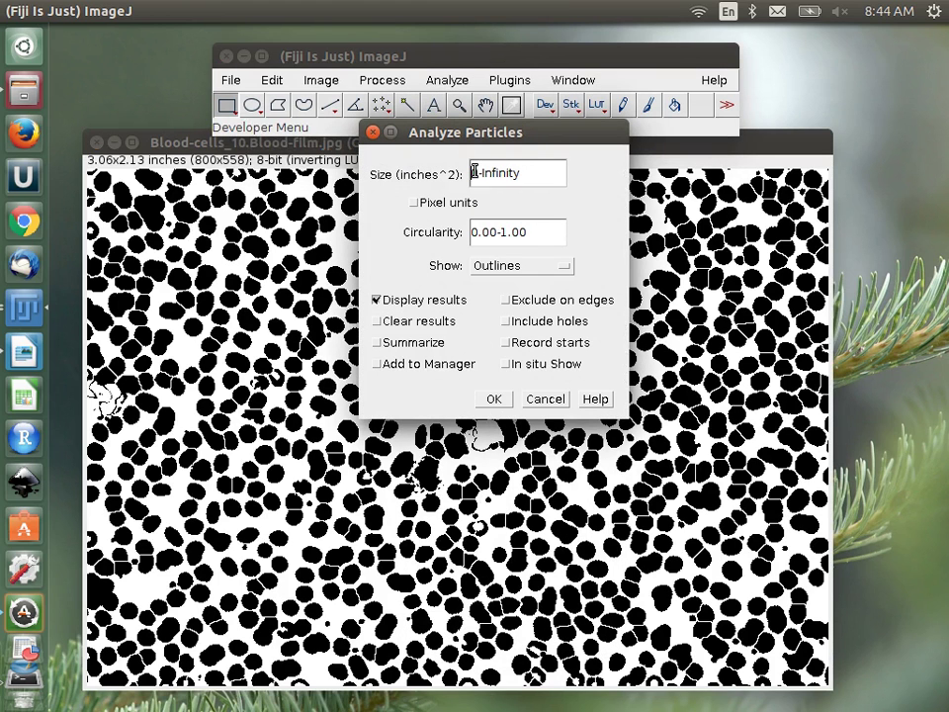
pyautogui.click(413, 203)
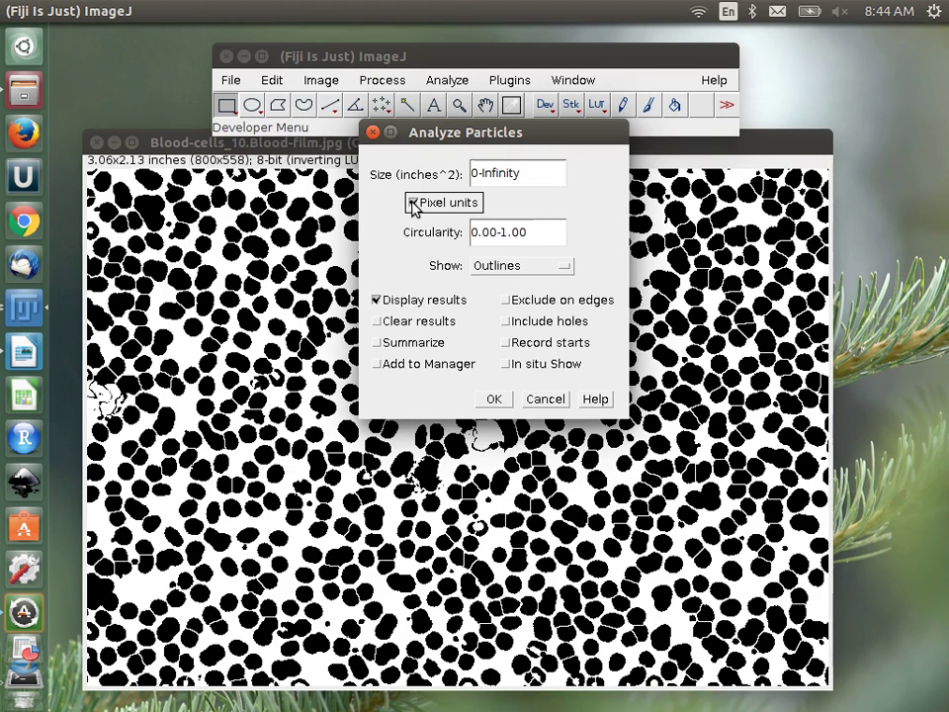
pyautogui.click(477, 173)
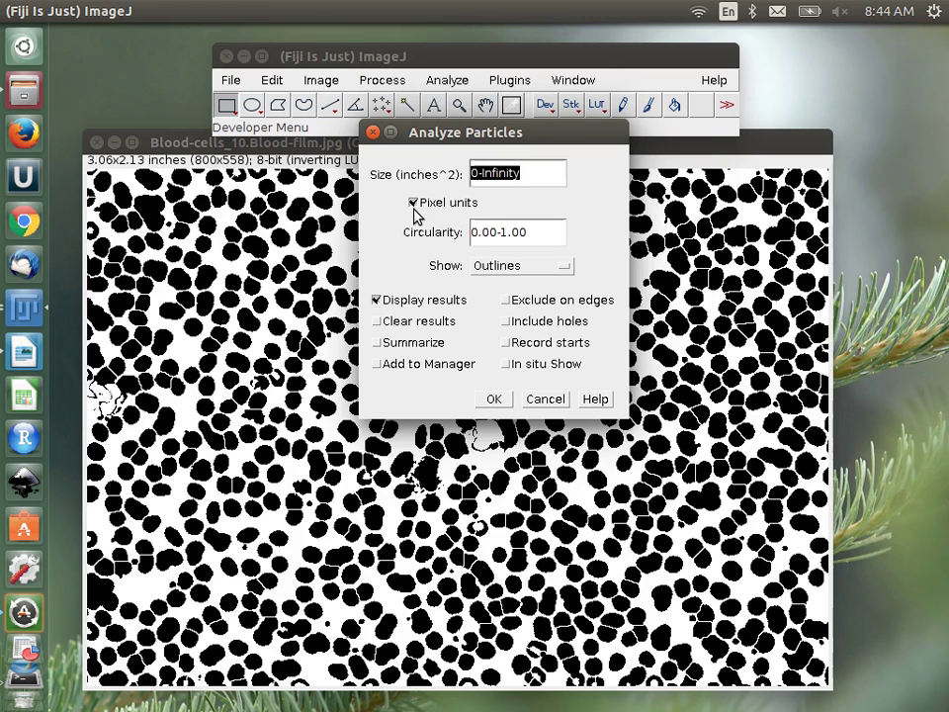
pyautogui.click(492, 173)
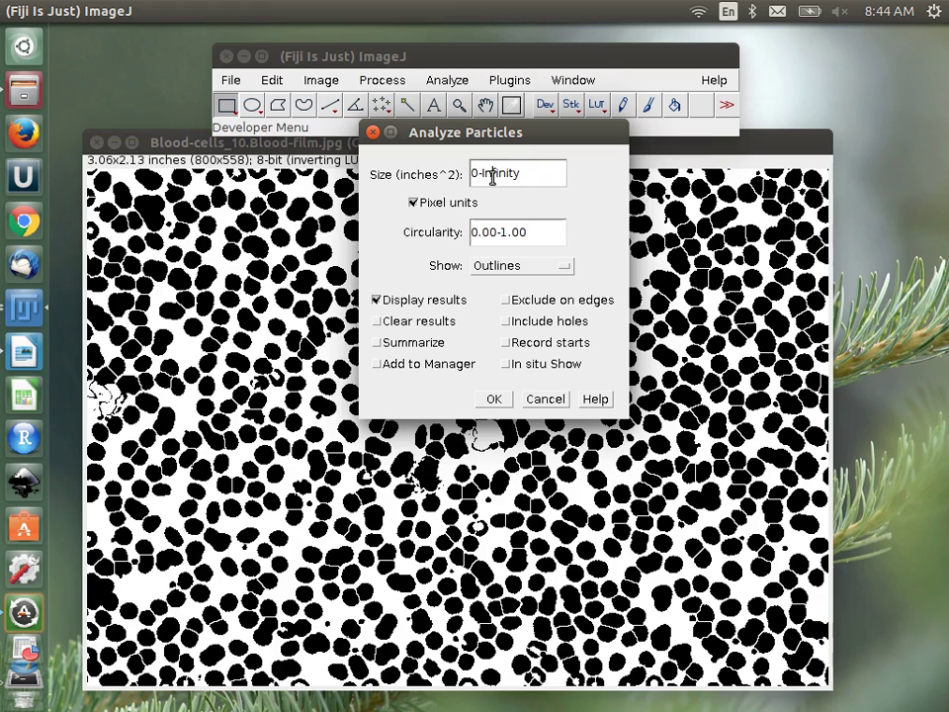
pyautogui.press('BackSpace')
pyautogui.write('20')
# Set the circularity range to 0.50-1.00, turn off Display results, turn on Summarize and run the particle analysis with Outlines shown
pyautogui.moveTo(474, 233); pyautogui.dragTo(560, 232)
pyautogui.click(503, 232)
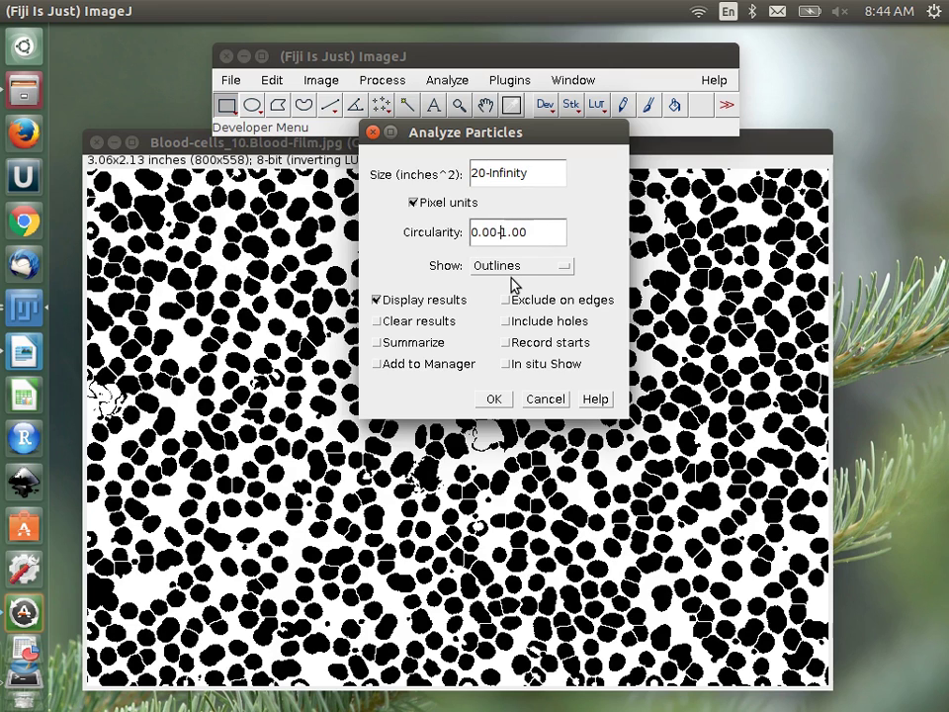
pyautogui.press('BackSpace')
pyautogui.write('5')
pyautogui.click(377, 300)
pyautogui.click(377, 343)
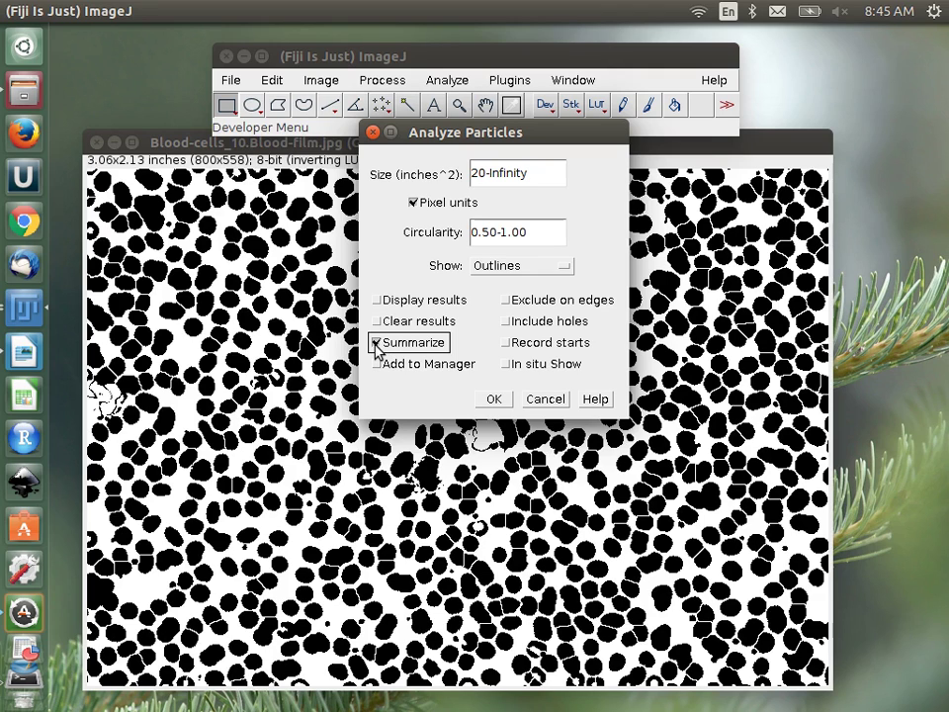
pyautogui.click(493, 399)
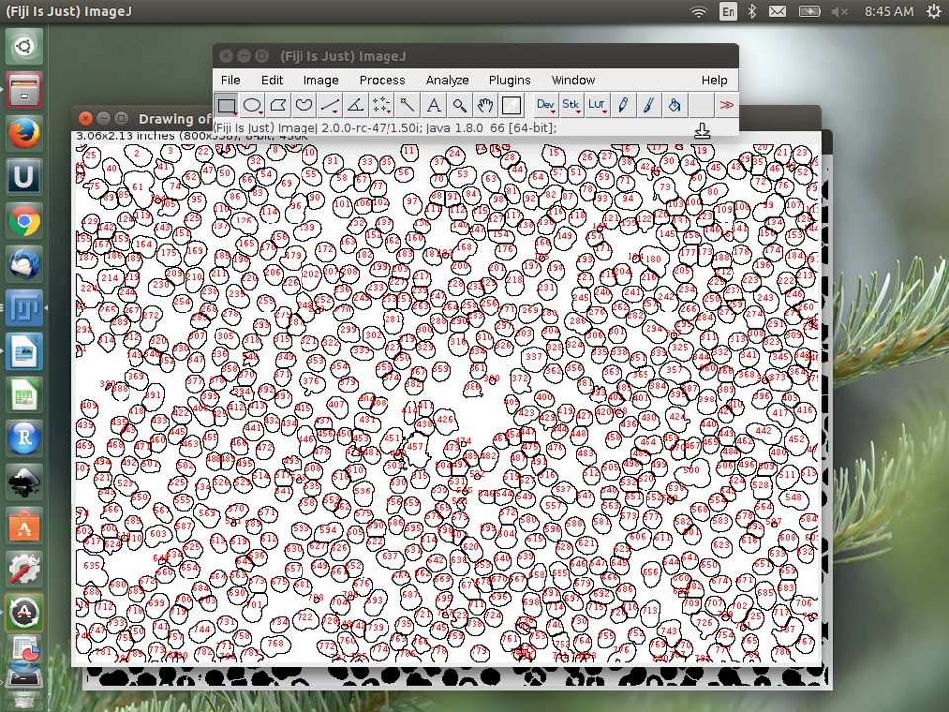
# Examine the particle summary and the numbered outline drawing by uncovering their windows, closing the summary
pyautogui.moveTo(770, 130); pyautogui.dragTo(815, 417)
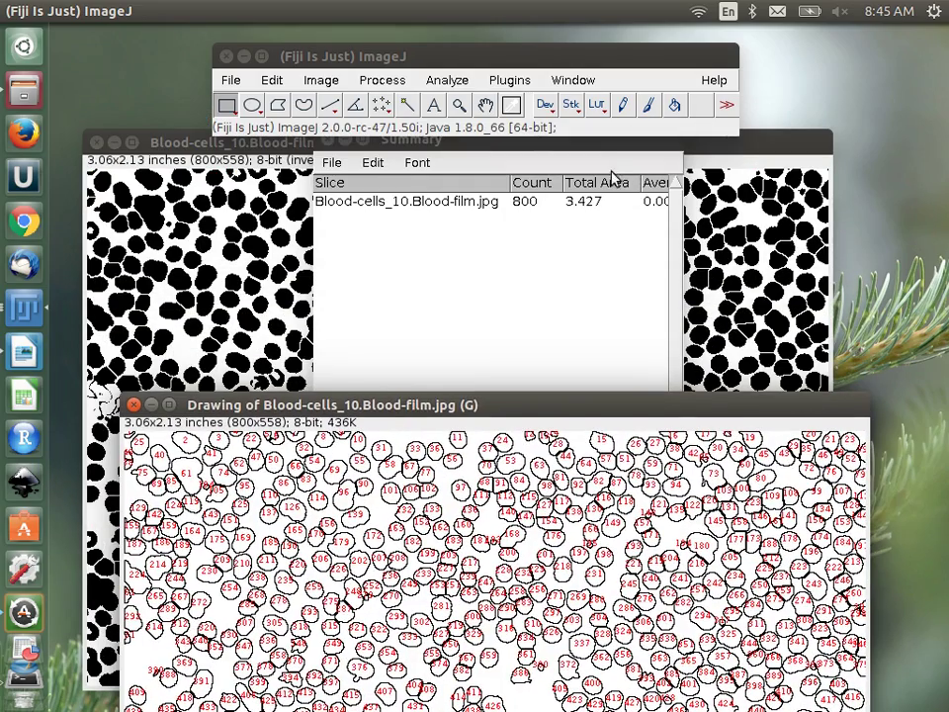
pyautogui.moveTo(600, 154); pyautogui.dragTo(601, 209)
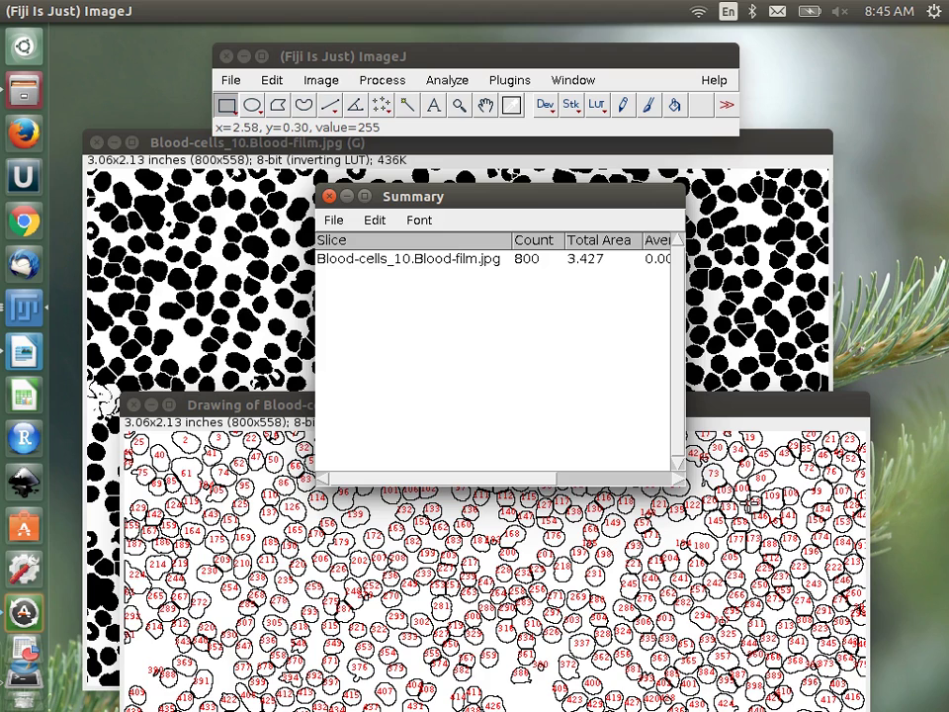
pyautogui.click(331, 196)
pyautogui.moveTo(464, 410)
pyautogui.mouseDown()
pyautogui.moveTo(426, 94)
pyautogui.moveTo(456, 158)
pyautogui.mouseUp()
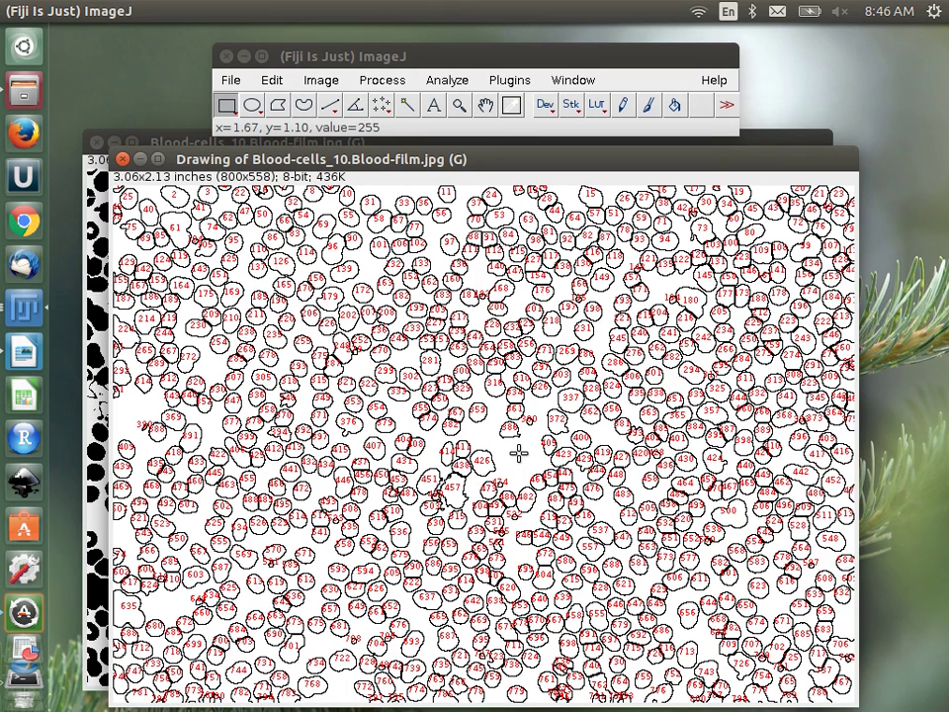
# Open the original Blood-cells_10.Blood-film.jpg to compare its cells with the outline drawing
pyautogui.click(231, 80)
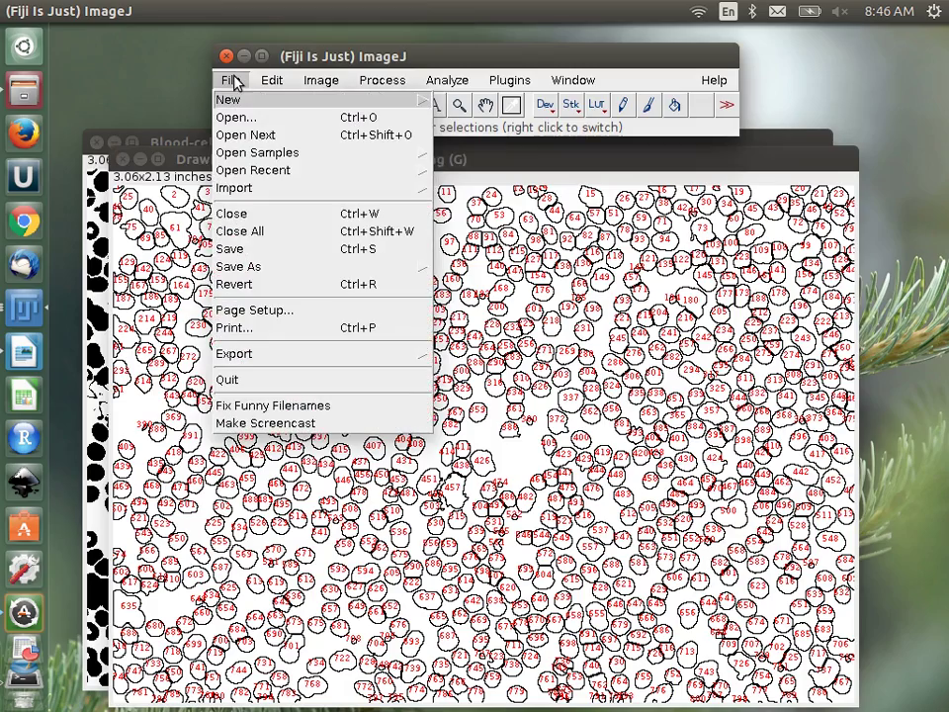
pyautogui.click(238, 118)
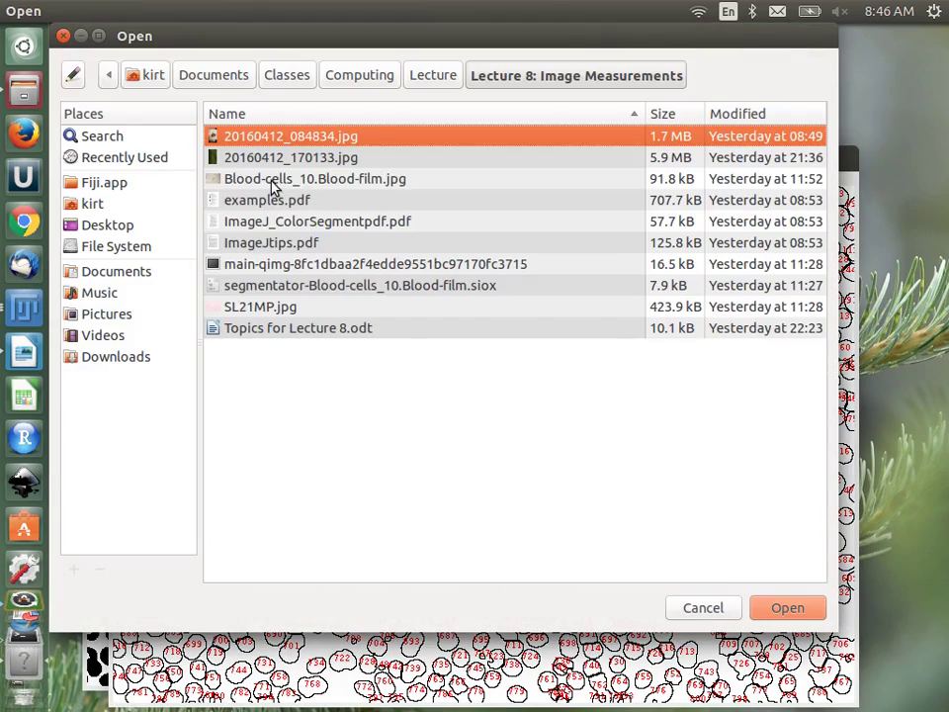
pyautogui.doubleClick(271, 184)
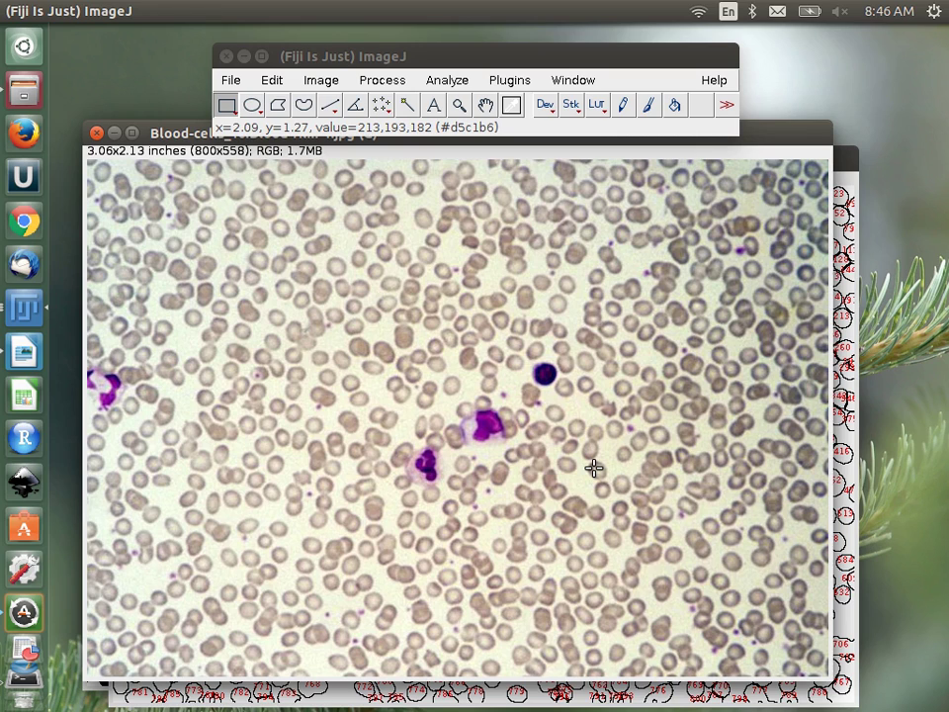
# Close the original blood film, the outline drawing and the binary mask without saving changes
pyautogui.click(96, 135)
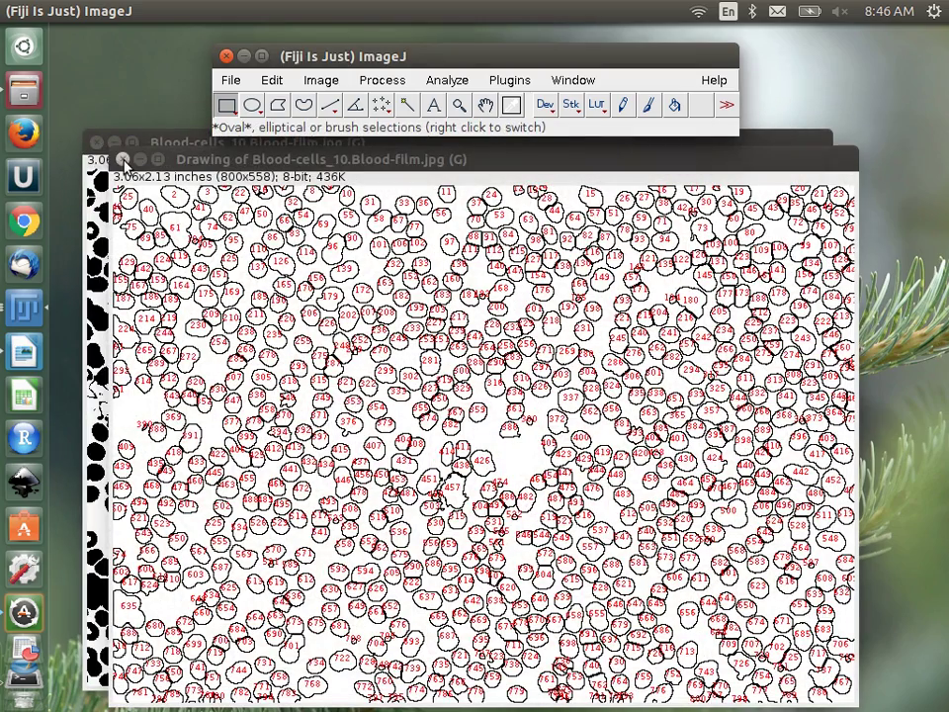
pyautogui.click(122, 159)
pyautogui.click(96, 141)
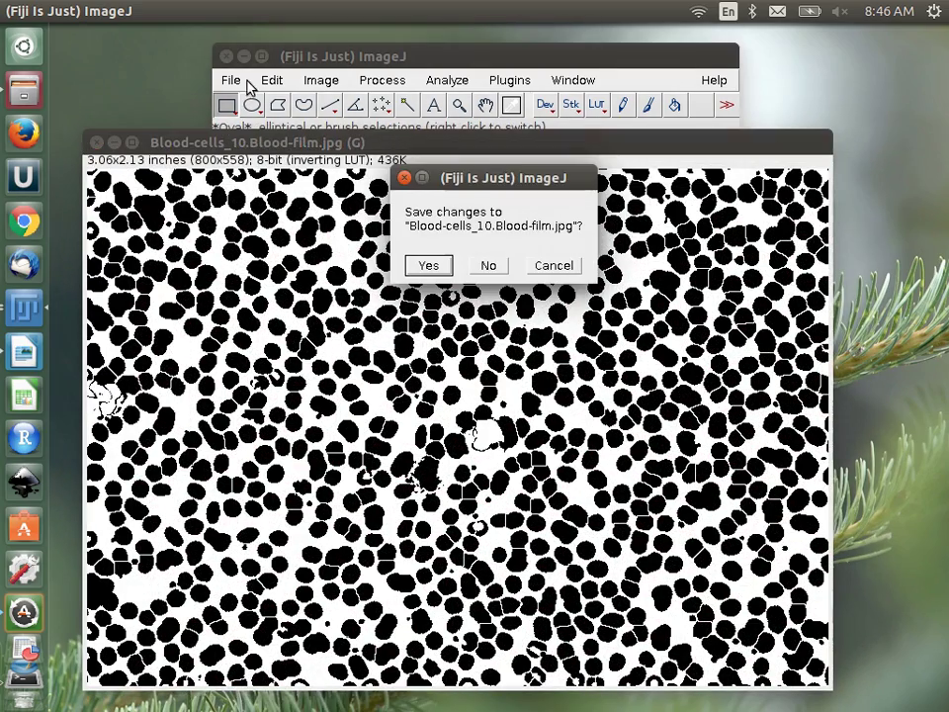
pyautogui.click(489, 264)
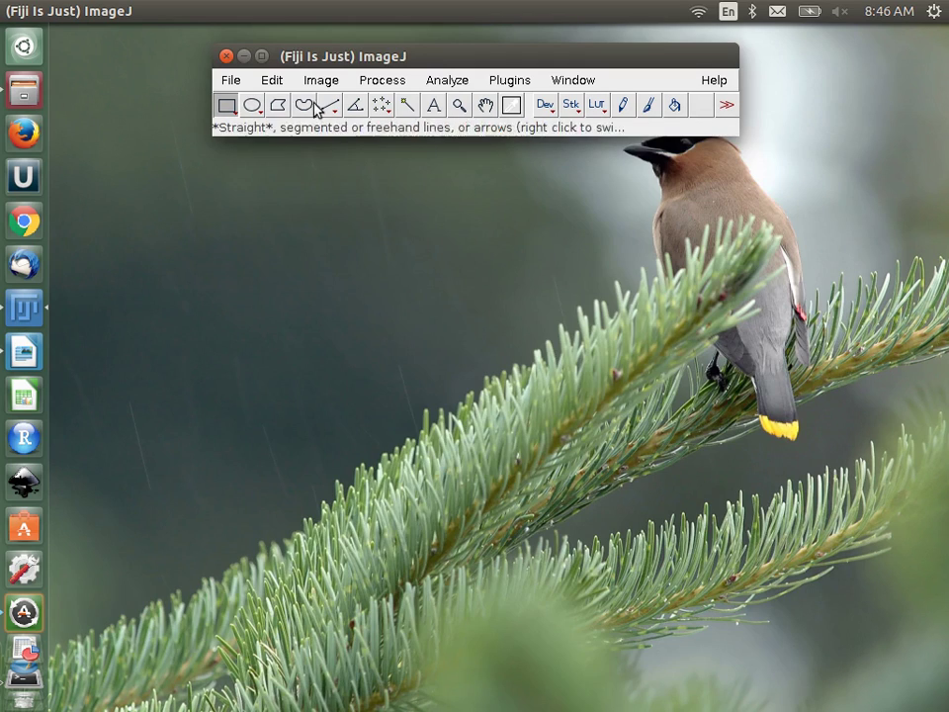
# Open the dandelion lawn photo 20160412_170133.jpg and place its window clear of the main toolbar
pyautogui.click(230, 81)
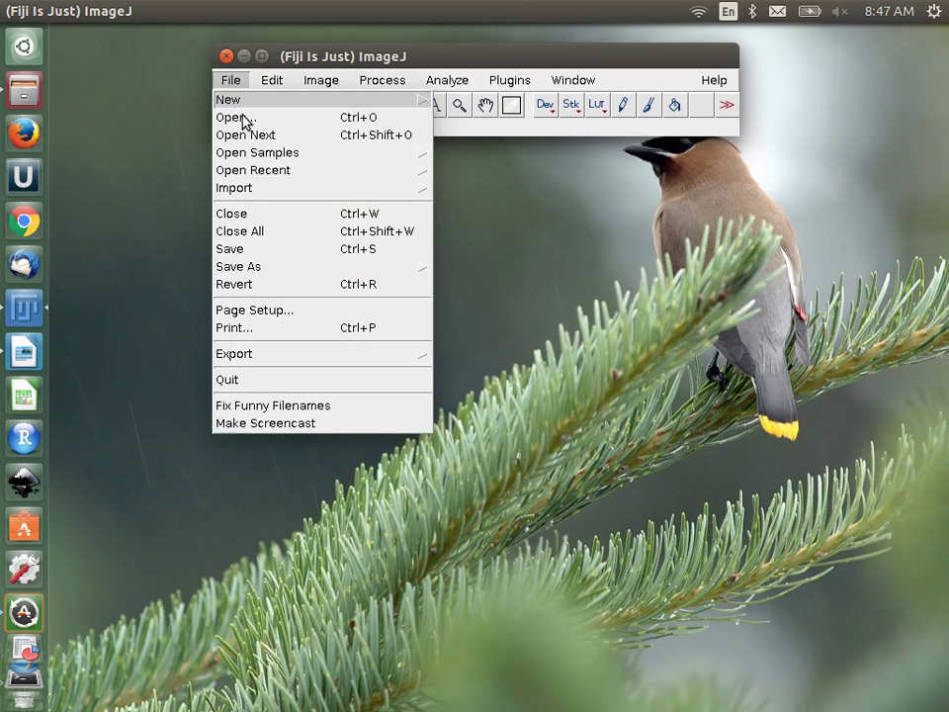
pyautogui.click(244, 119)
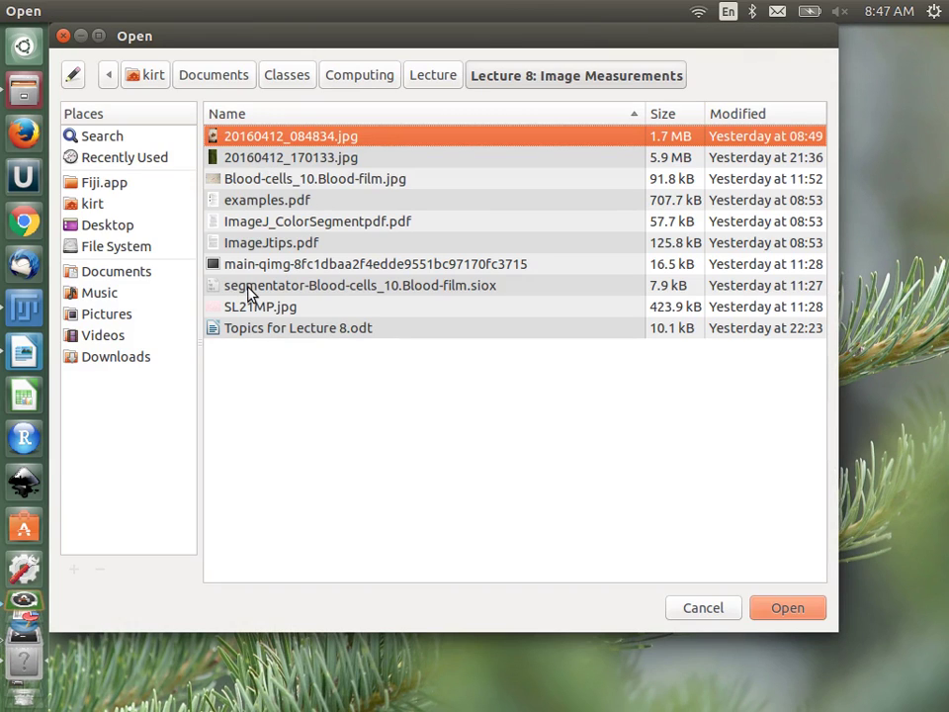
pyautogui.doubleClick(259, 163)
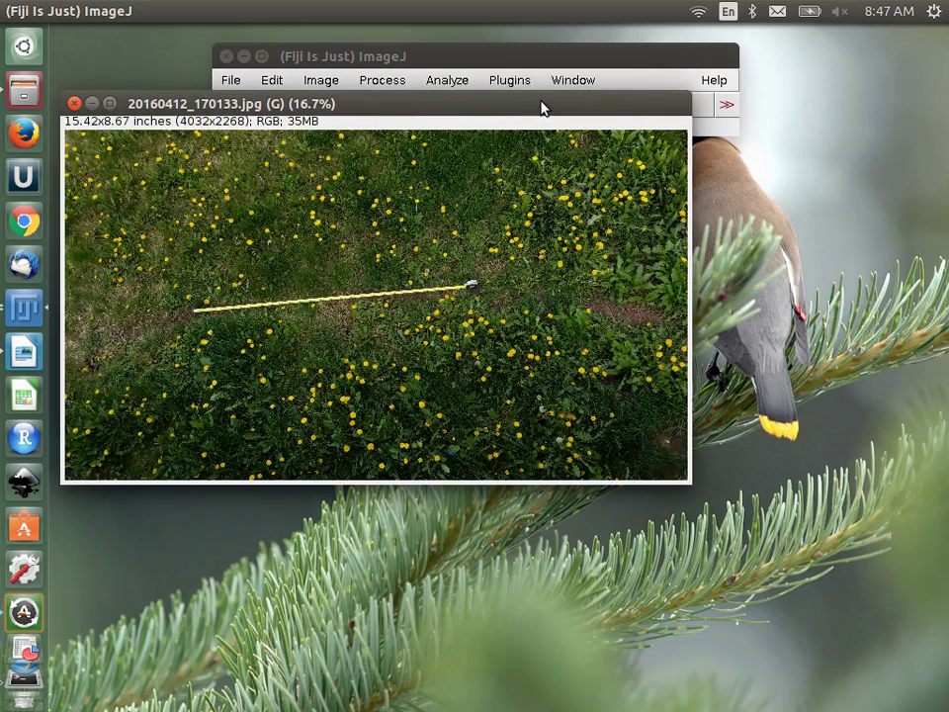
pyautogui.moveTo(542, 107); pyautogui.dragTo(653, 232)
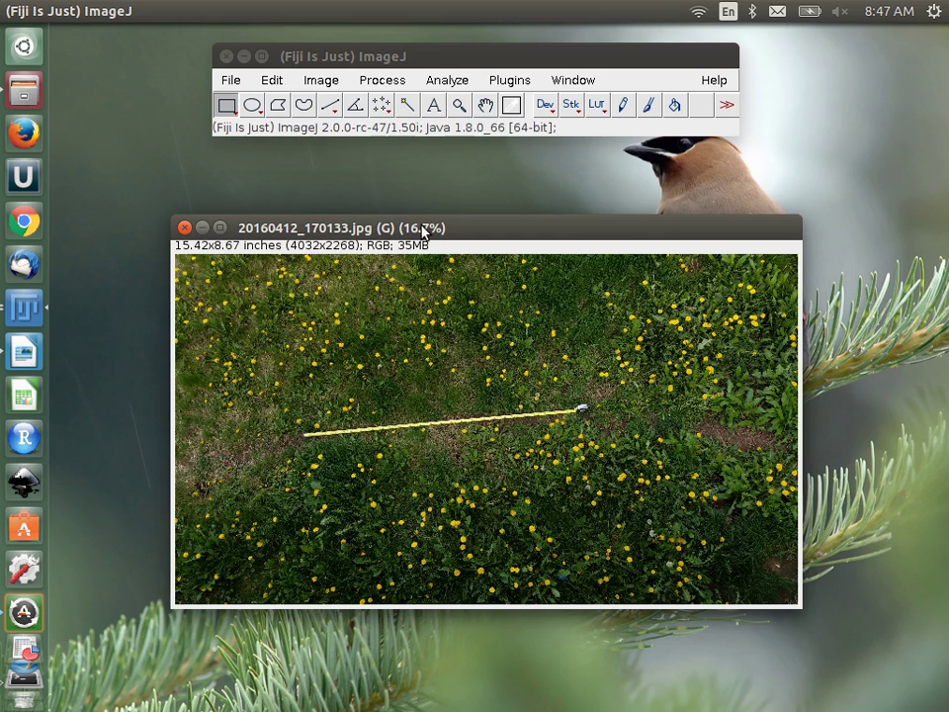
# Draw a straight line along the tape measure from the foot mark between inches 47 and 49 to the next foot mark
pyautogui.click(330, 106)
pyautogui.moveTo(441, 228); pyautogui.dragTo(435, 4)
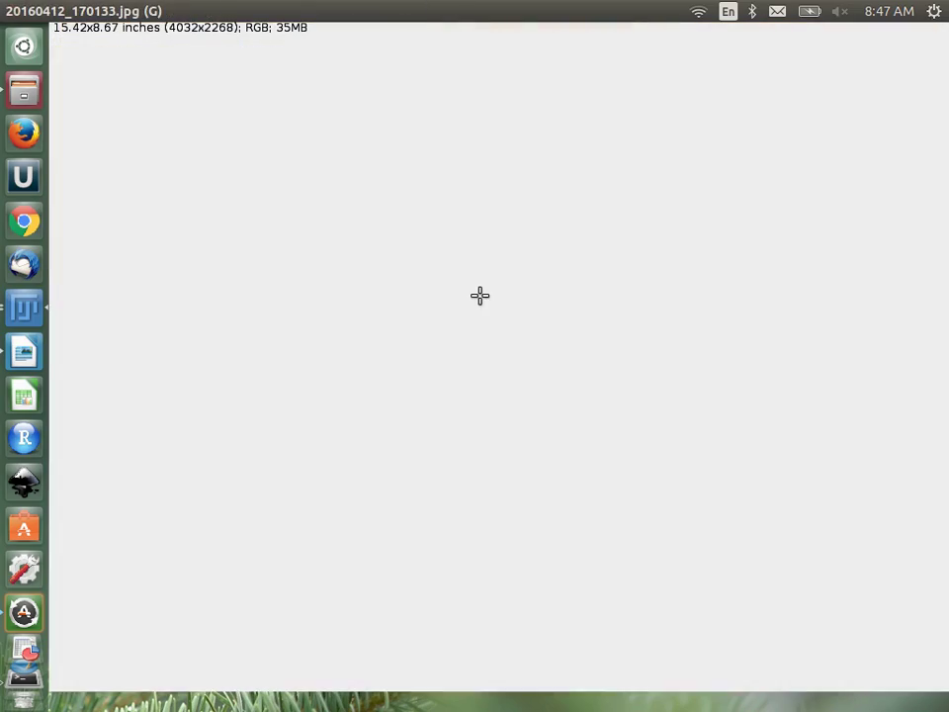
pyautogui.scroll(5, 480, 295)
pyautogui.scroll(1, 479, 295)
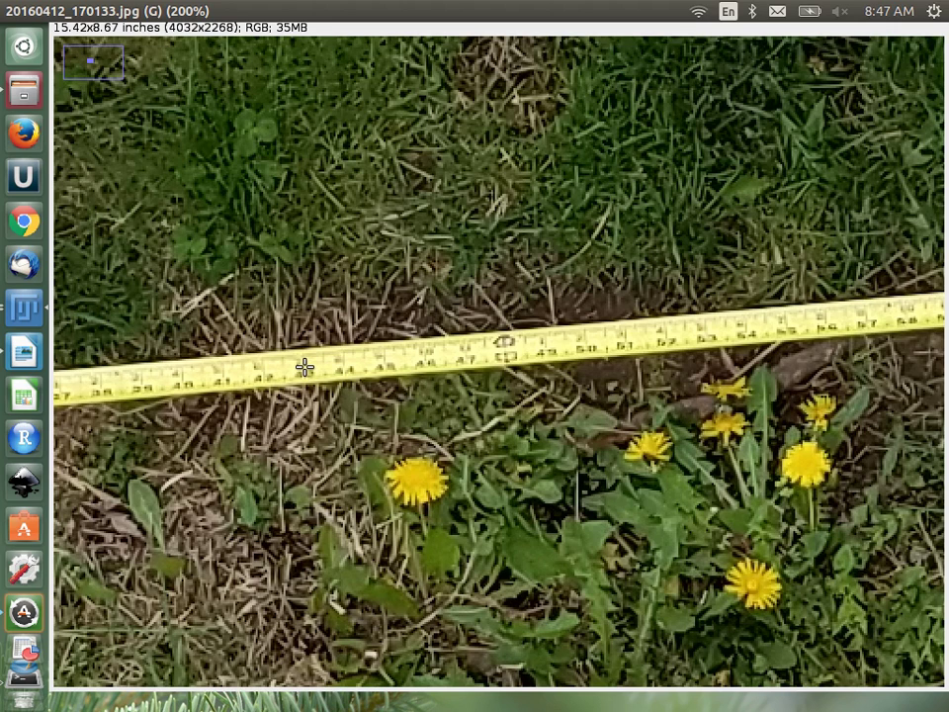
pyautogui.rightClick(517, 398)
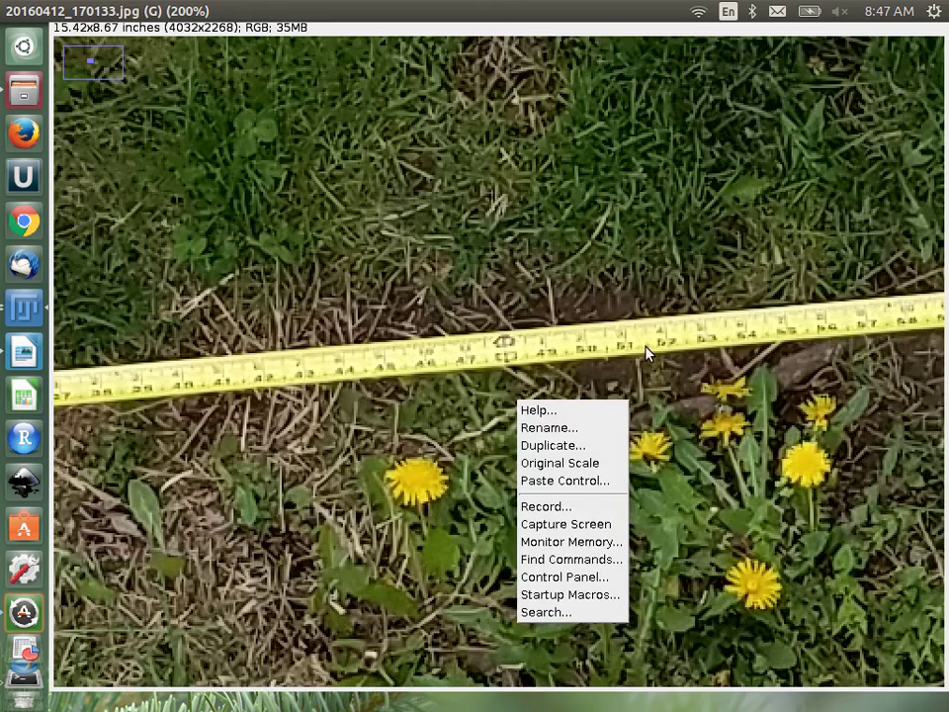
pyautogui.scroll(-3, 652, 358)
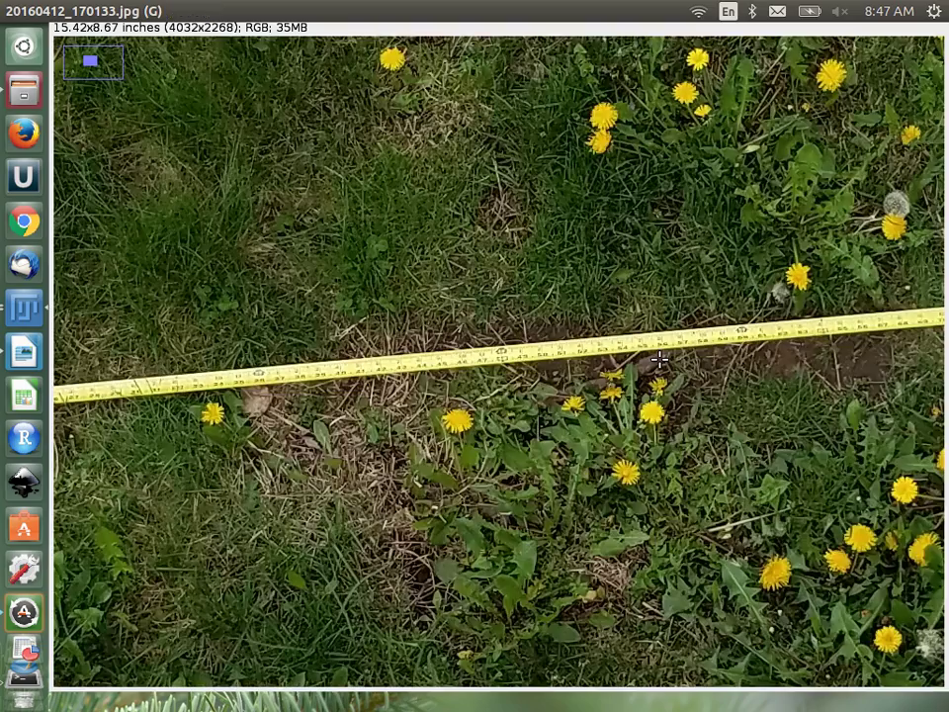
pyautogui.scroll(2, 681, 342)
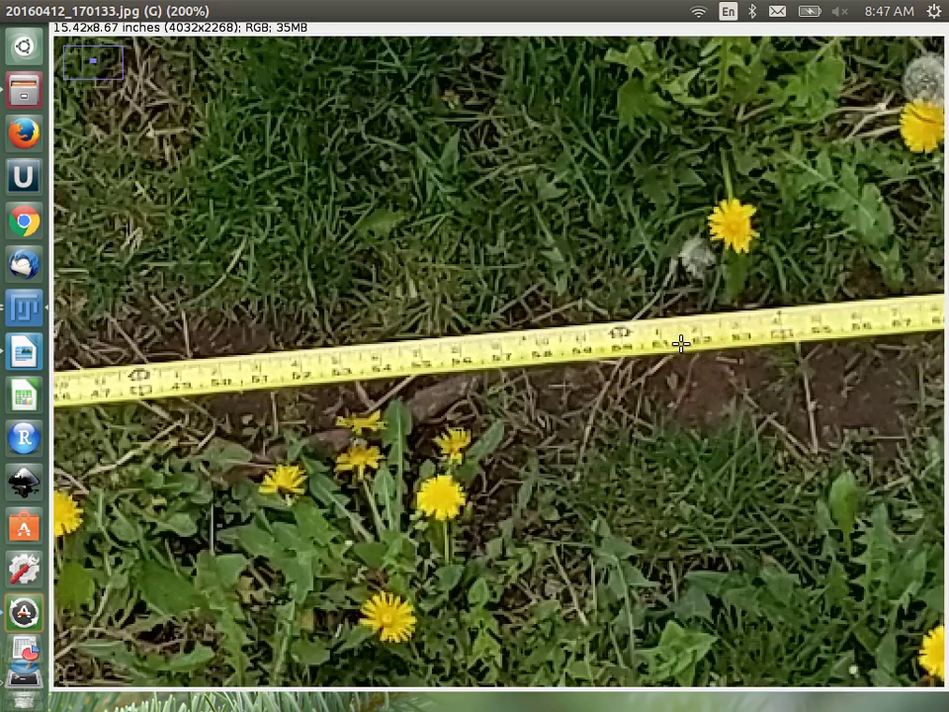
pyautogui.scroll(2, 336, 362)
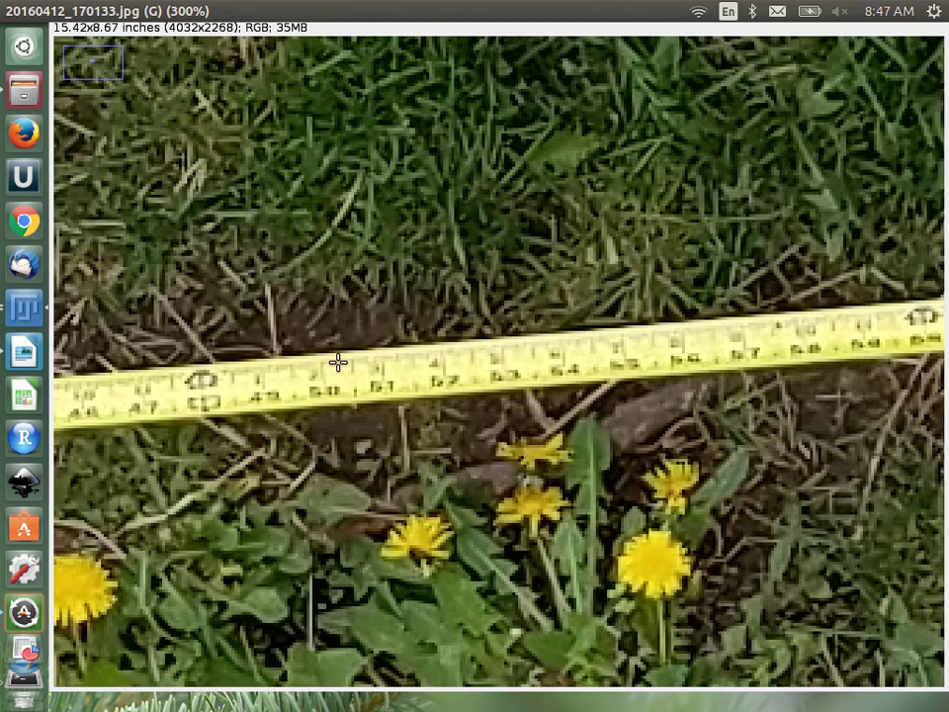
pyautogui.moveTo(201, 387); pyautogui.dragTo(915, 330)
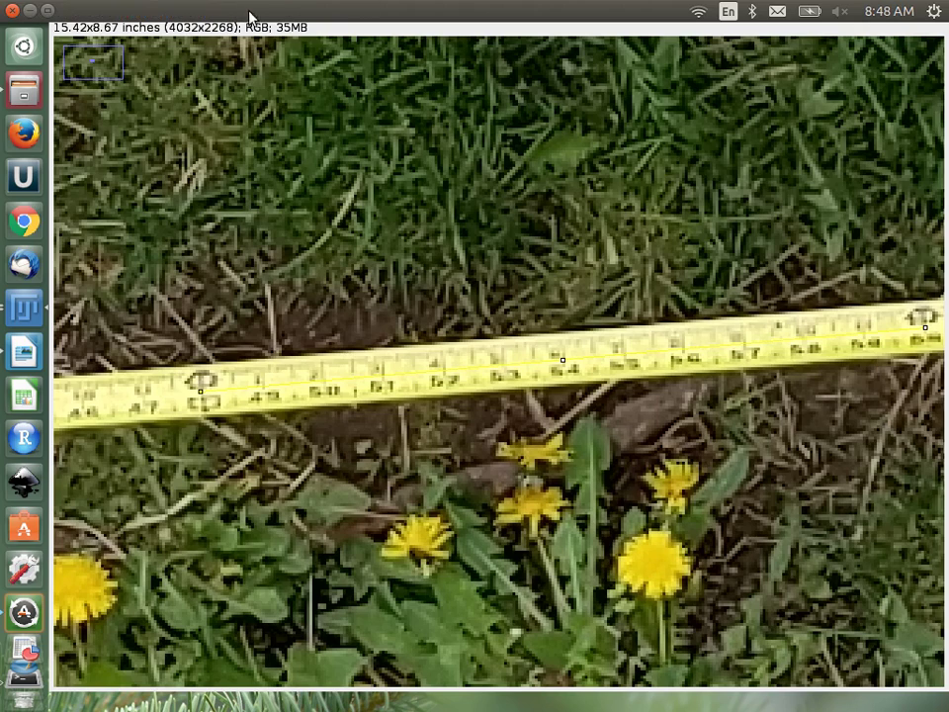
# Set the scale from the drawn line as a known distance of 1.00 with feet as the unit of length, applied globally
pyautogui.moveTo(249, 17); pyautogui.dragTo(282, 184)
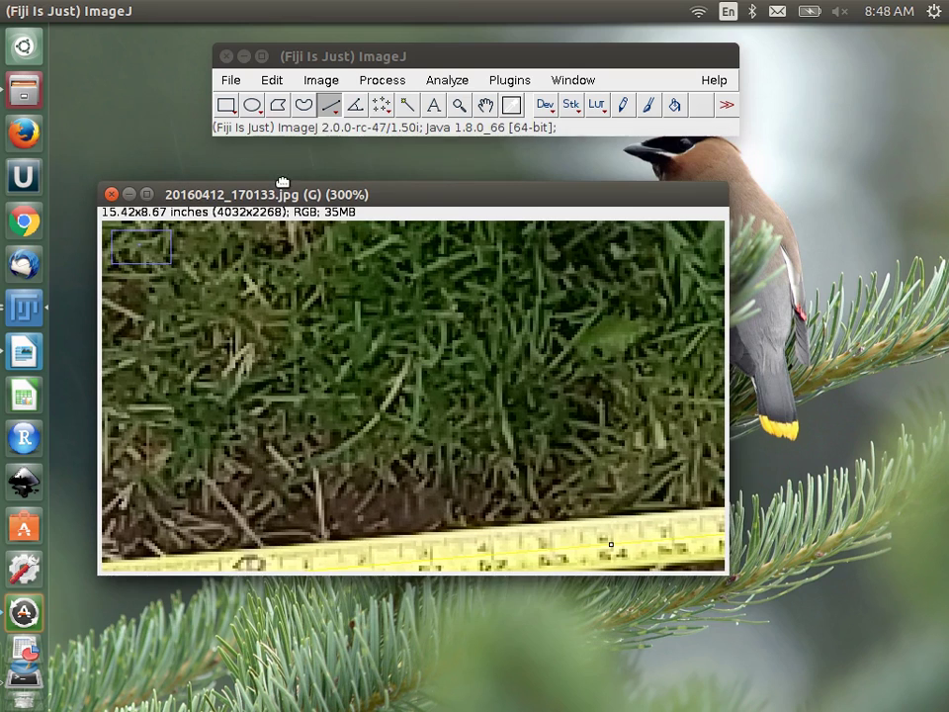
pyautogui.click(444, 80)
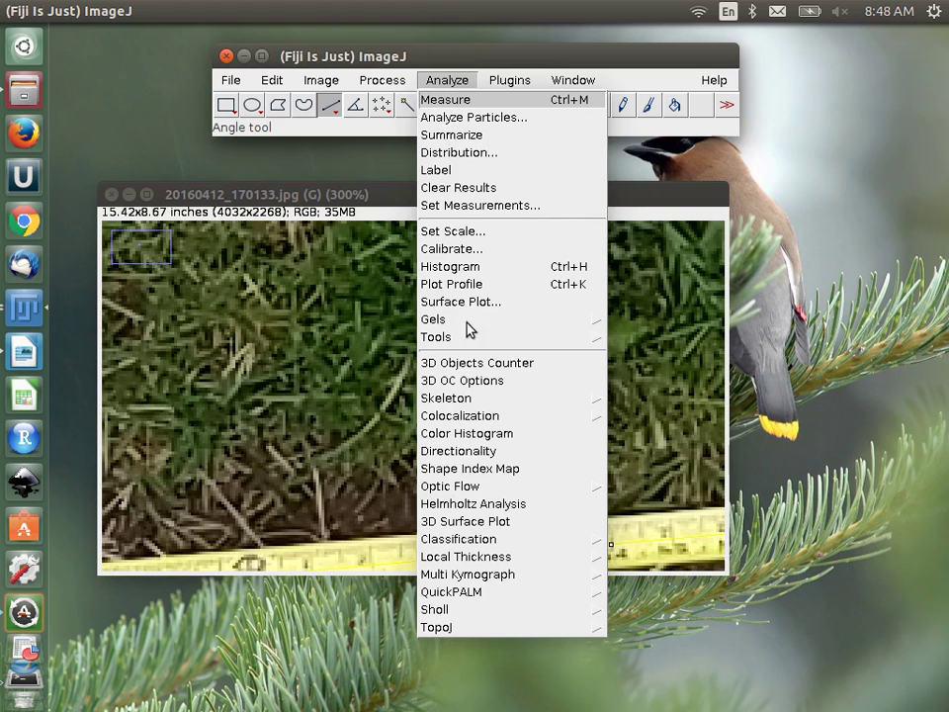
pyautogui.click(456, 233)
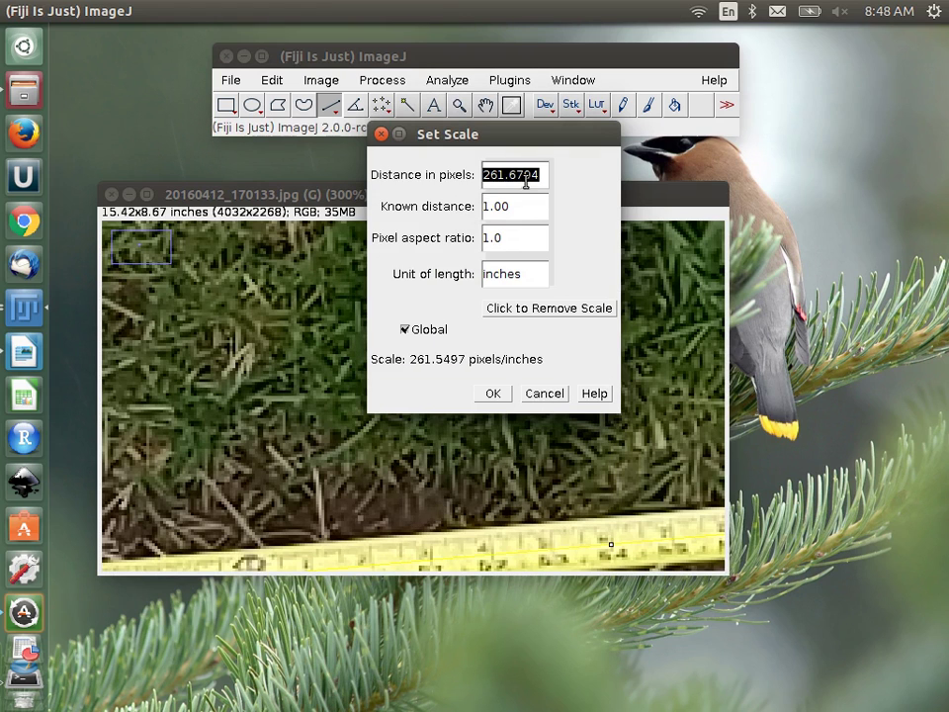
pyautogui.doubleClick(524, 273)
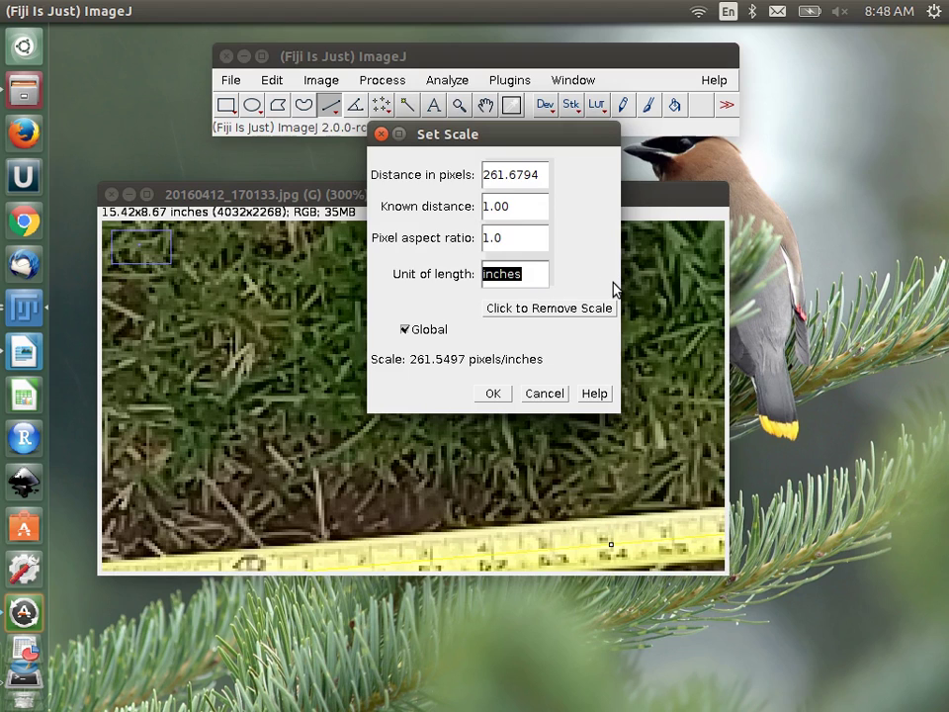
pyautogui.write('foot')
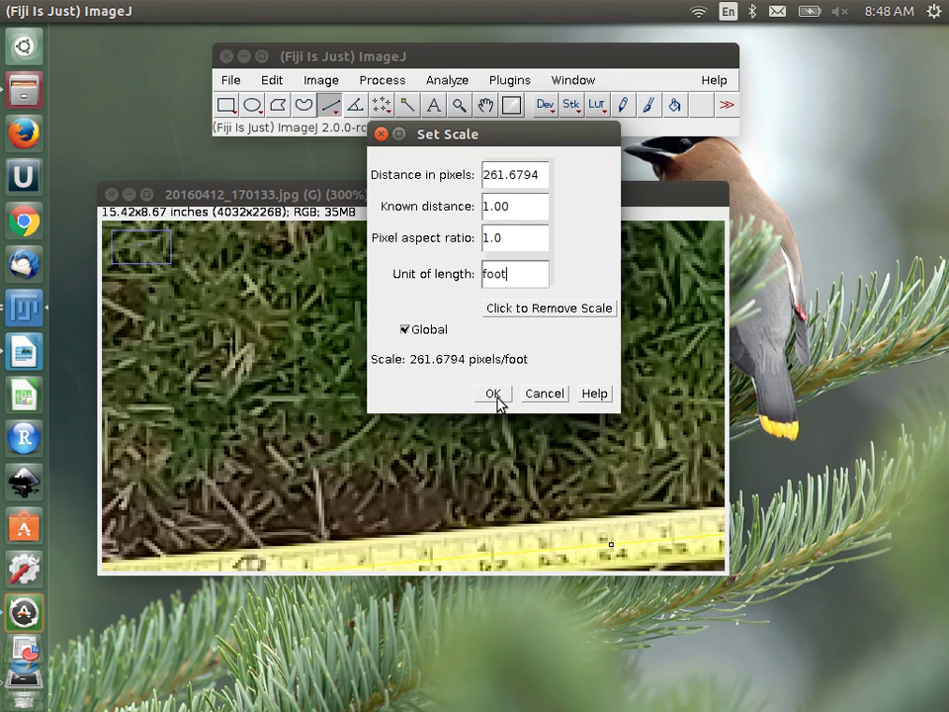
pyautogui.press('BackSpace')
pyautogui.press('BackSpace')
pyautogui.write('eet')
pyautogui.click(491, 394)
# Fit the entire dandelion photo in view and enlarge its window to nearly fill the screen
pyautogui.moveTo(370, 198); pyautogui.dragTo(447, 28)
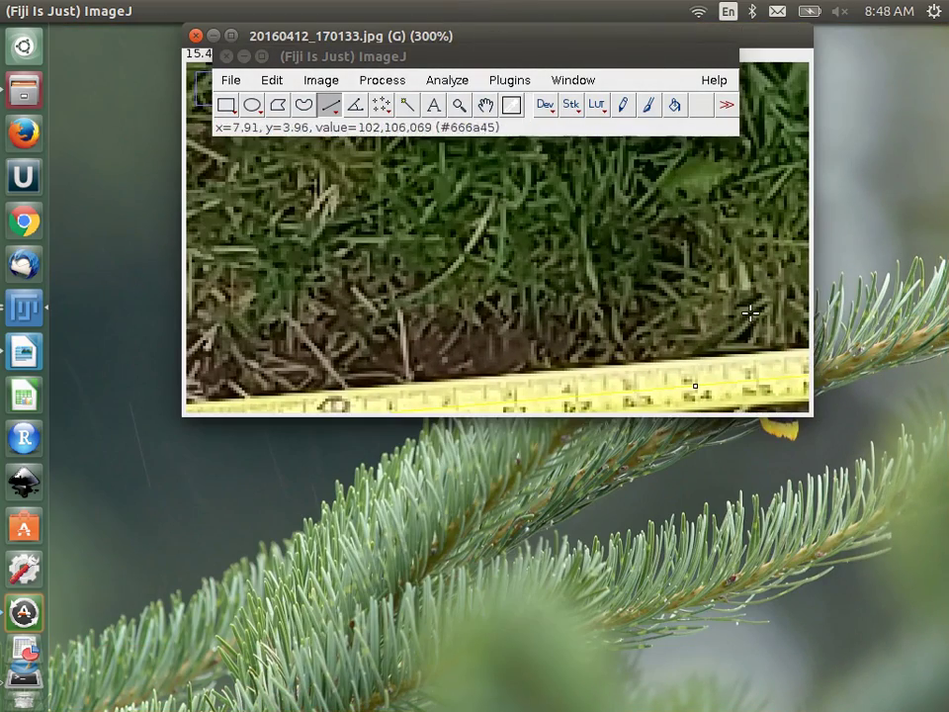
pyautogui.press('-')
pyautogui.press('-')
pyautogui.press('-')
pyautogui.press('-')
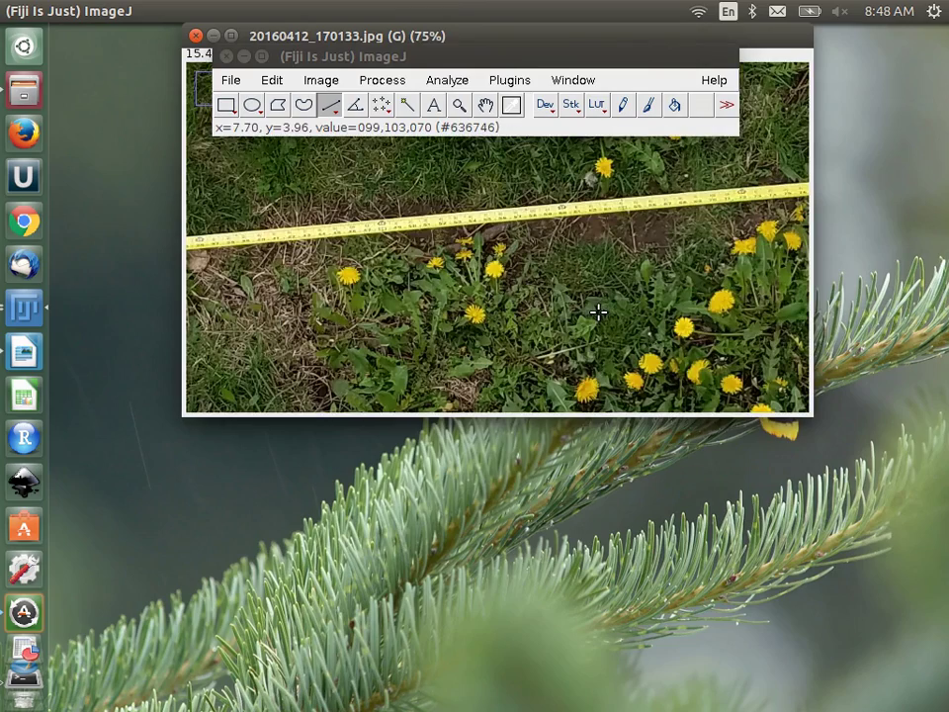
pyautogui.moveTo(769, 47); pyautogui.dragTo(634, 293)
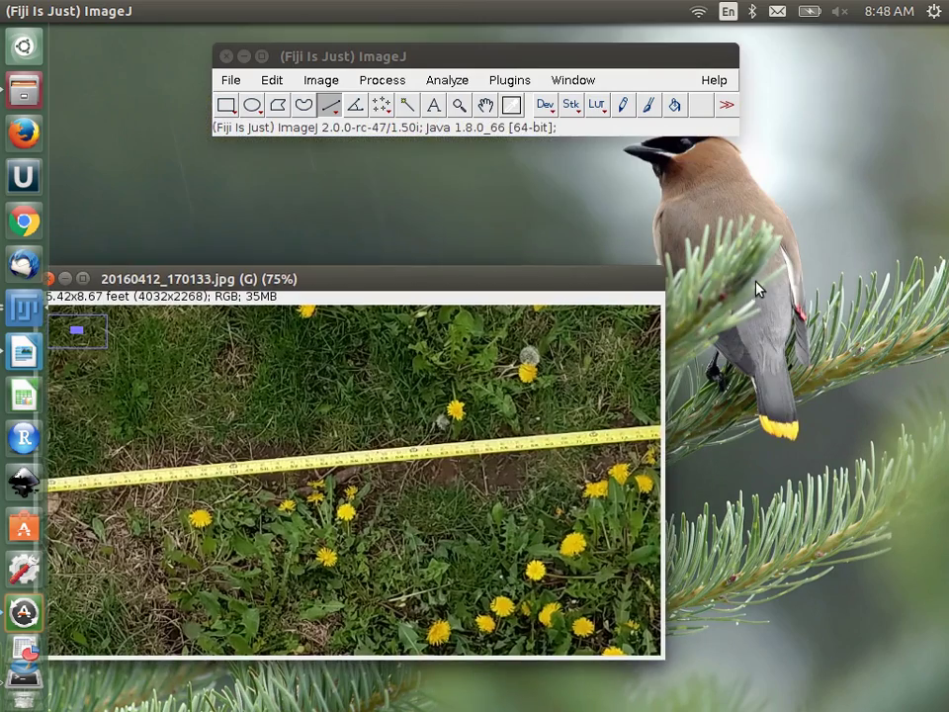
pyautogui.press('-')
pyautogui.press('-')
pyautogui.press('-')
pyautogui.press('-')
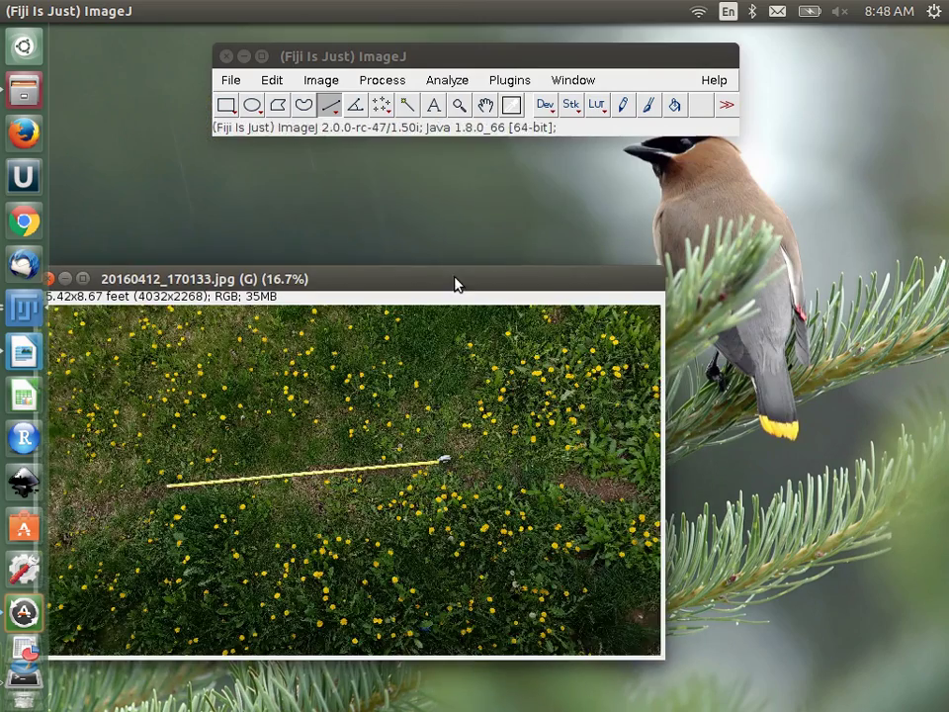
pyautogui.moveTo(440, 282); pyautogui.dragTo(554, 221)
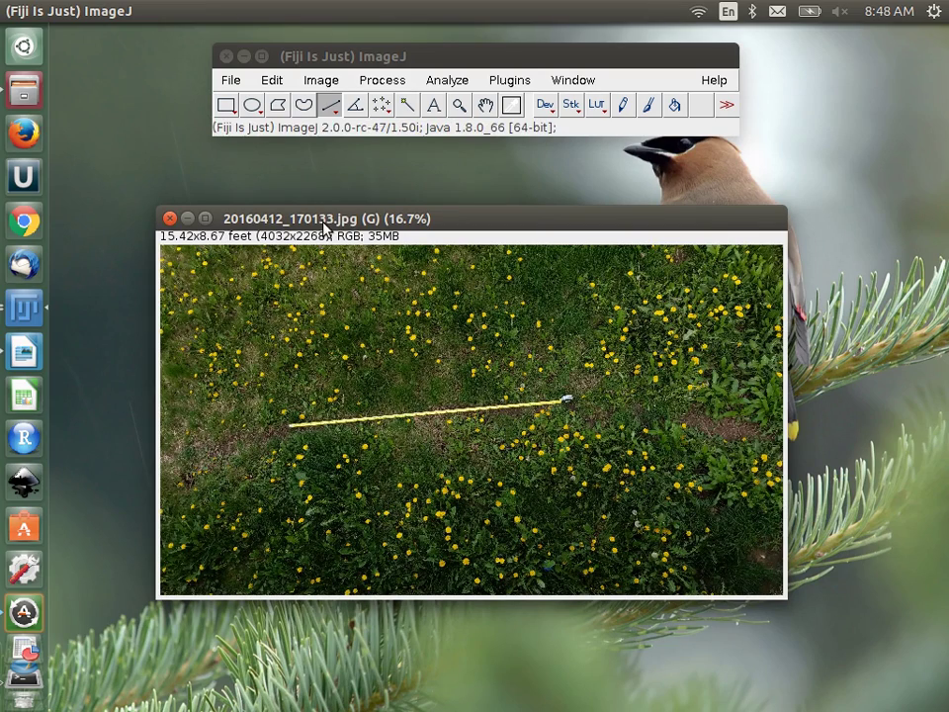
pyautogui.moveTo(323, 222); pyautogui.dragTo(222, 170)
pyautogui.moveTo(681, 546); pyautogui.dragTo(935, 703)
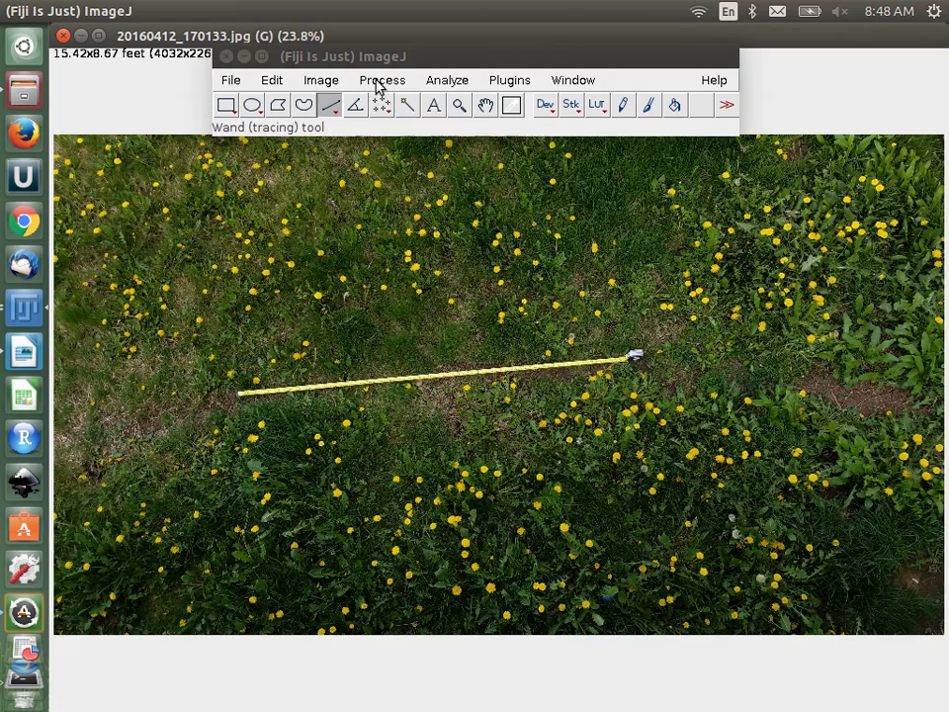
# Start a Color Threshold on the dandelion photo with Red as the threshold color
pyautogui.click(326, 82)
pyautogui.moveTo(339, 126)
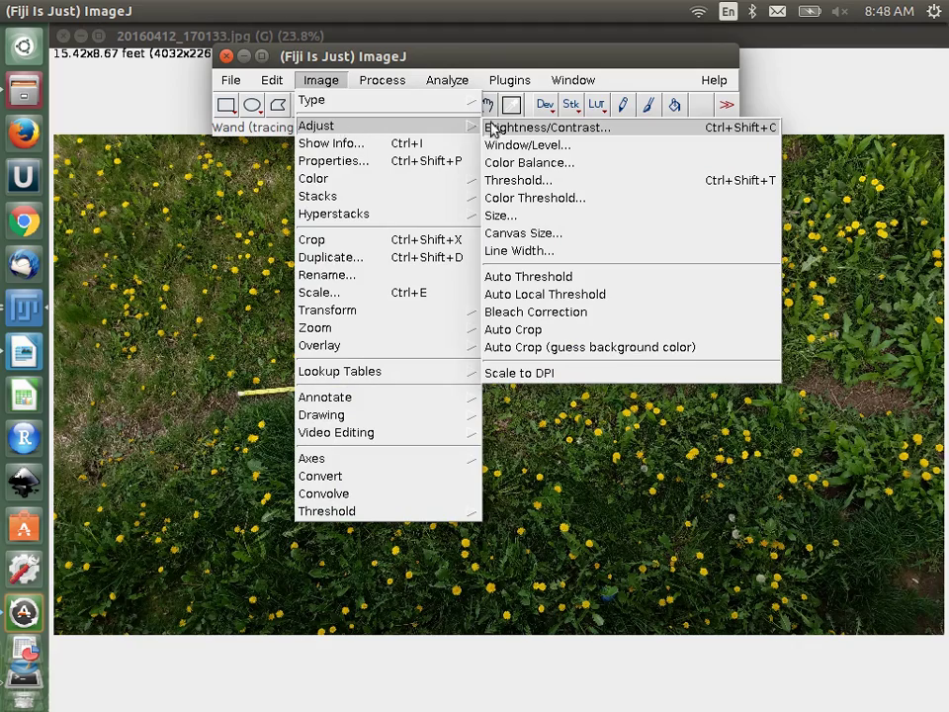
pyautogui.click(522, 199)
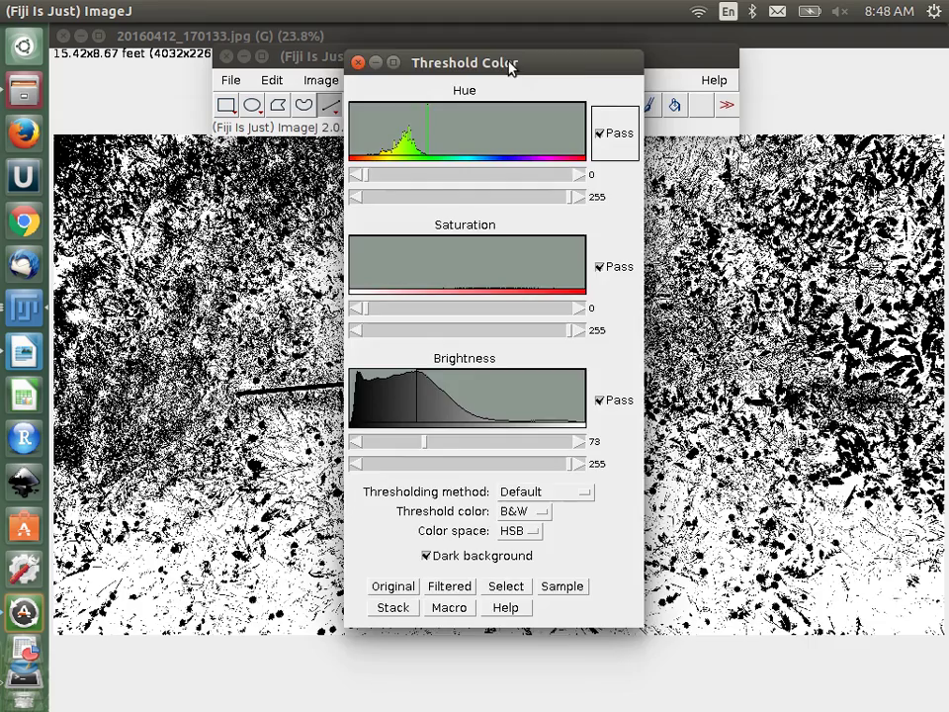
pyautogui.moveTo(510, 70); pyautogui.dragTo(701, 125)
pyautogui.click(729, 573)
pyautogui.click(719, 593)
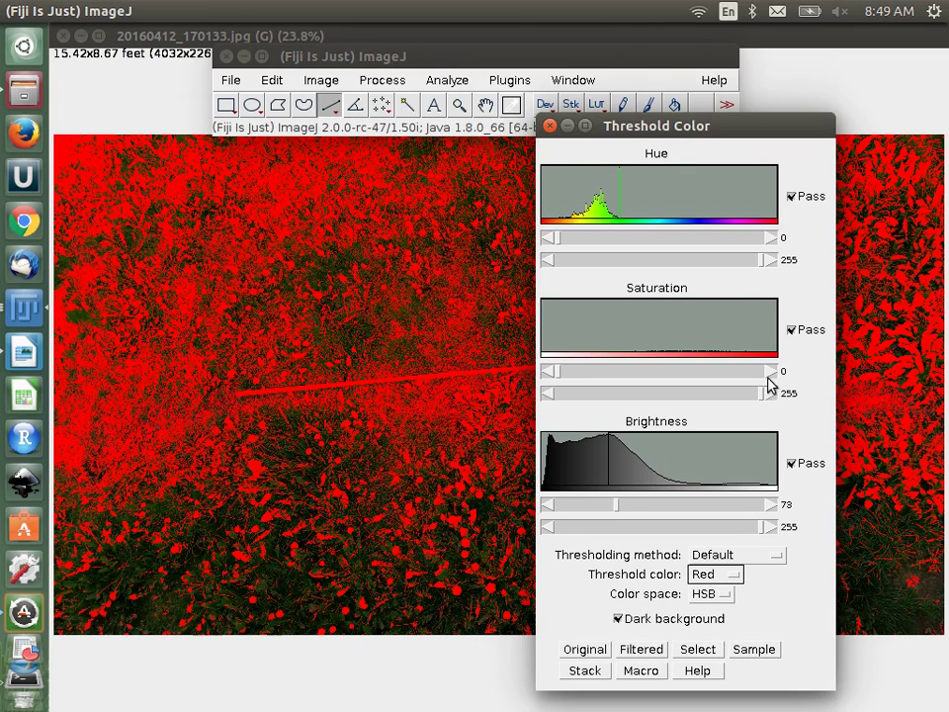
# Isolate the yellow flowers by setting maximum hue to 45, minimum saturation to 171 and minimum brightness to 92
pyautogui.click(766, 261)
pyautogui.moveTo(766, 263); pyautogui.dragTo(594, 261)
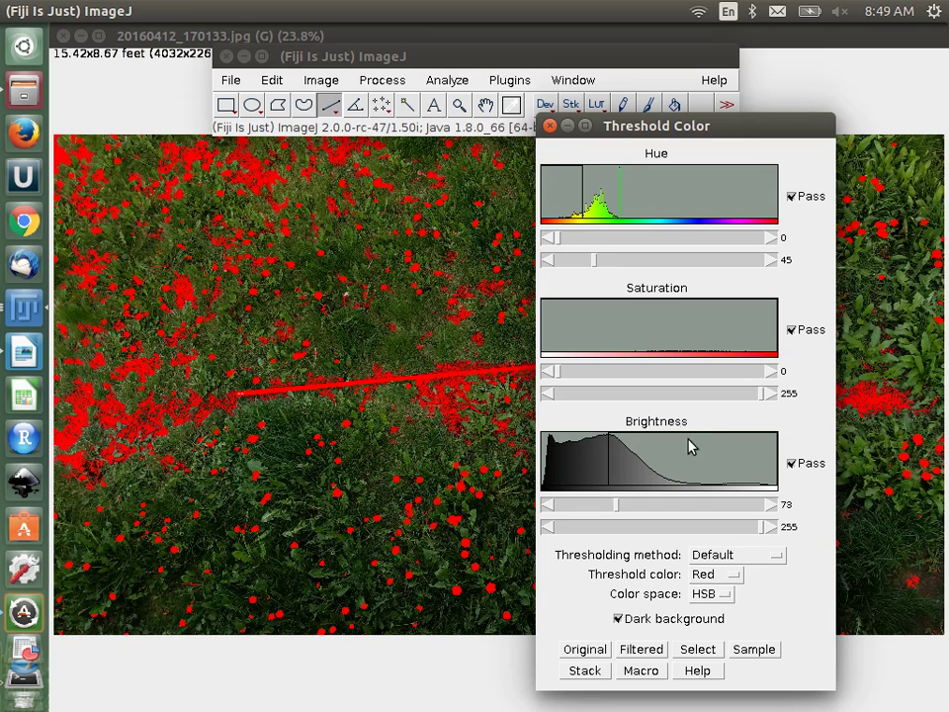
pyautogui.moveTo(558, 372); pyautogui.dragTo(697, 385)
pyautogui.moveTo(682, 129); pyautogui.dragTo(583, 465)
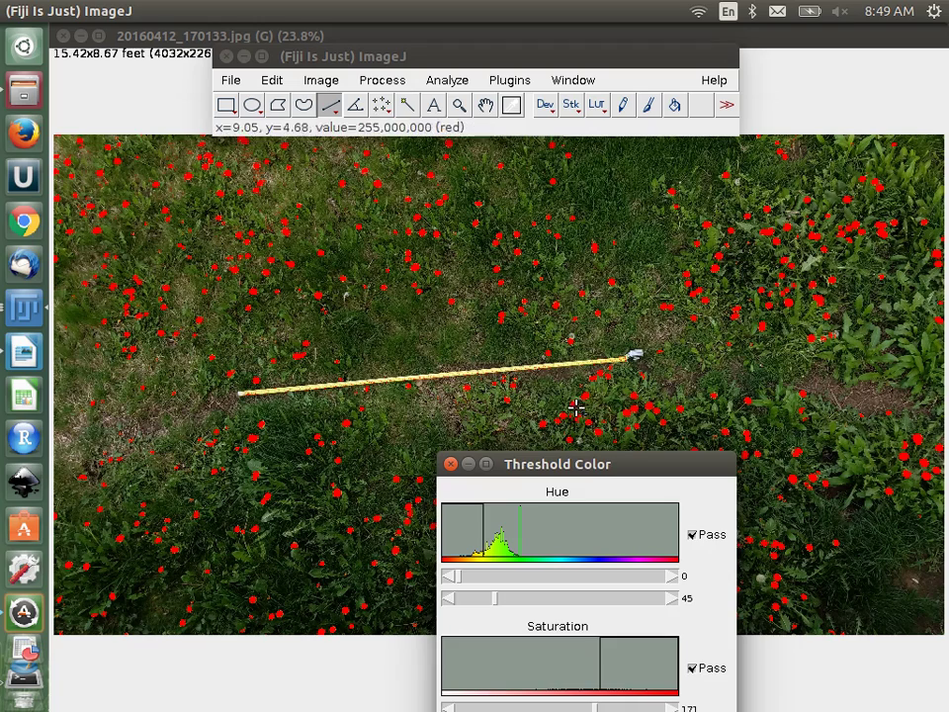
pyautogui.moveTo(587, 472); pyautogui.dragTo(689, 100)
pyautogui.moveTo(624, 480); pyautogui.dragTo(640, 482)
pyautogui.moveTo(701, 109); pyautogui.dragTo(234, 282)
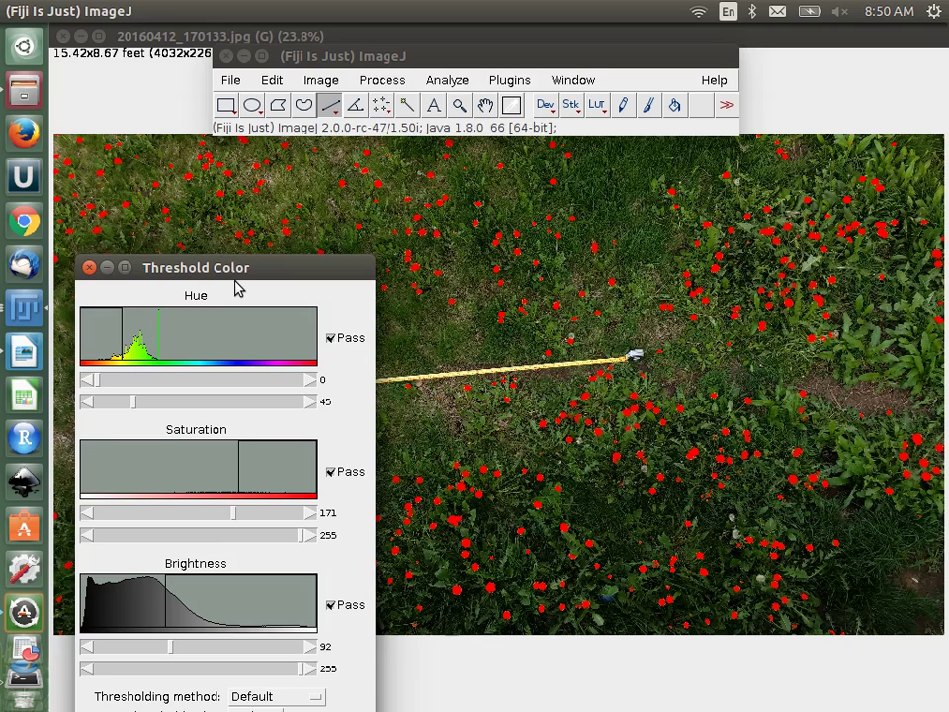
pyautogui.moveTo(236, 277); pyautogui.dragTo(506, 113)
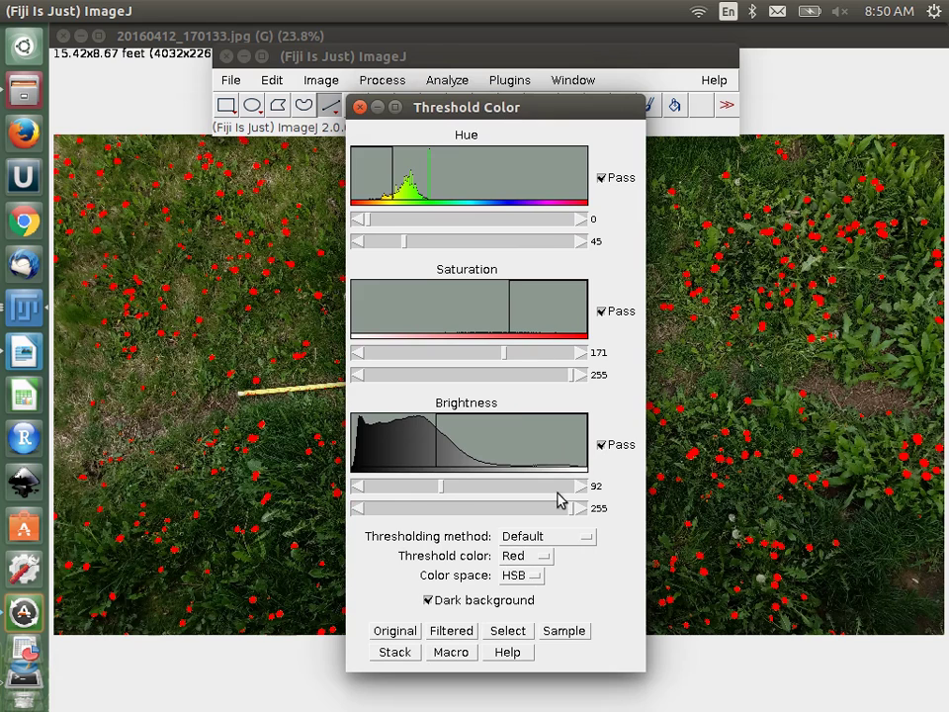
# Switch the threshold color to B&W and close the Threshold Color dialog
pyautogui.click(540, 559)
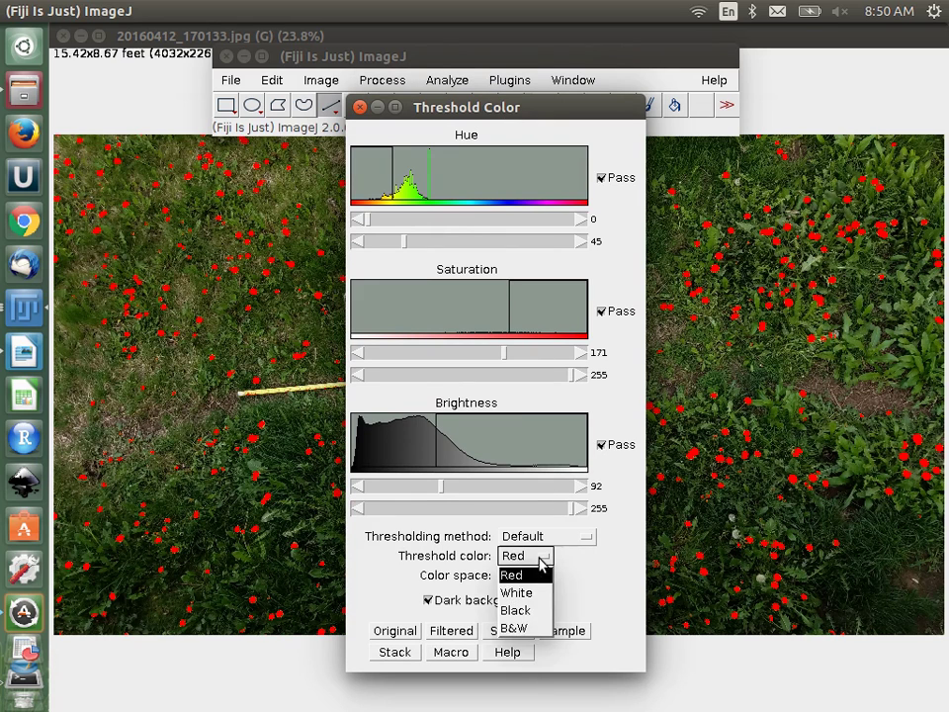
pyautogui.click(524, 636)
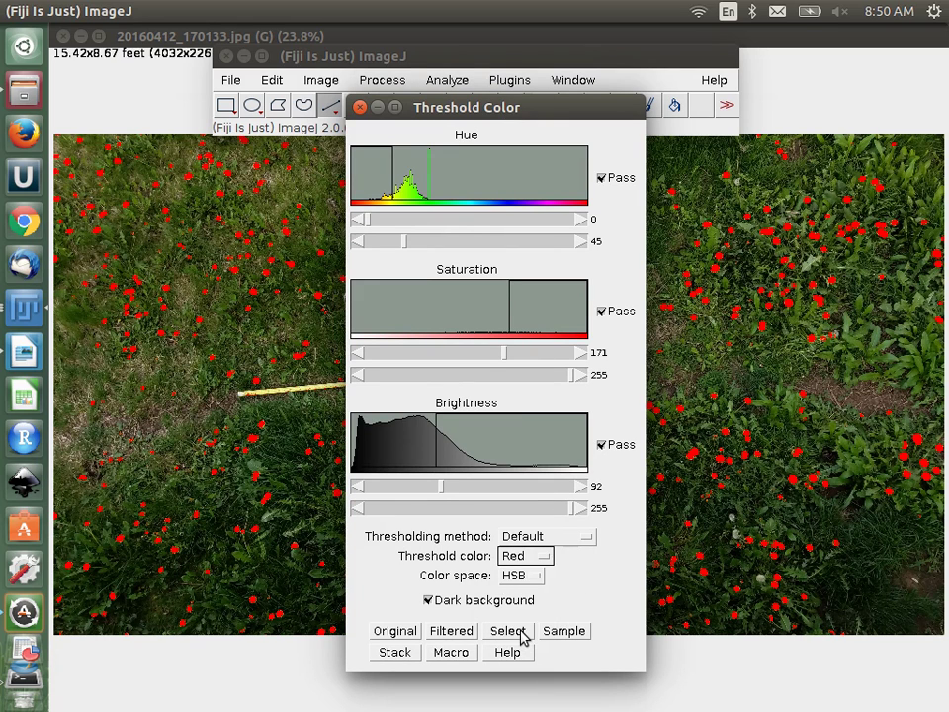
pyautogui.click(541, 557)
pyautogui.click(523, 628)
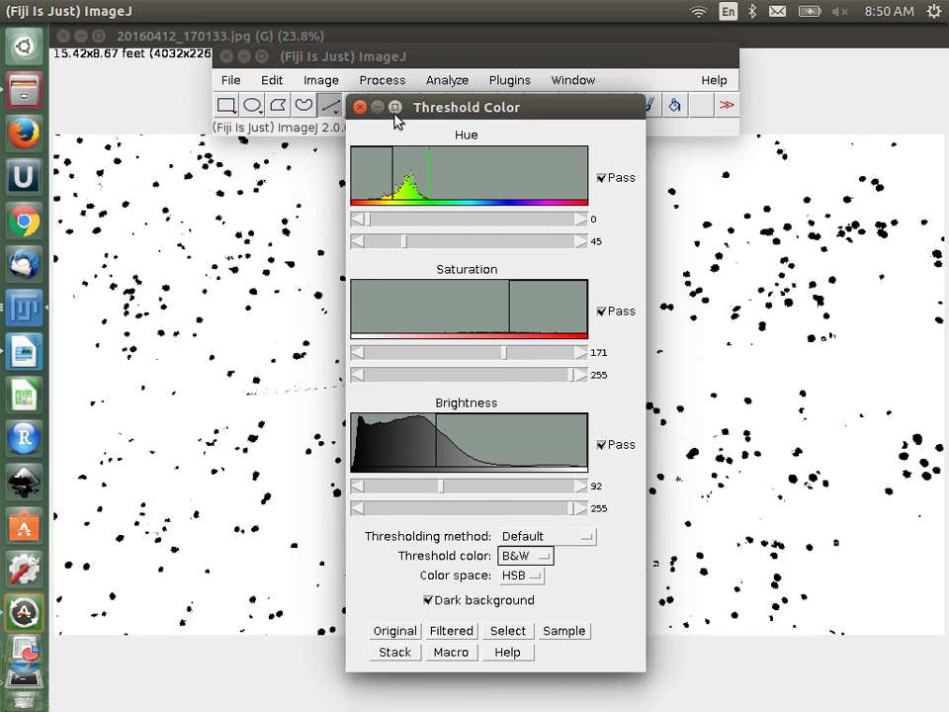
pyautogui.click(360, 107)
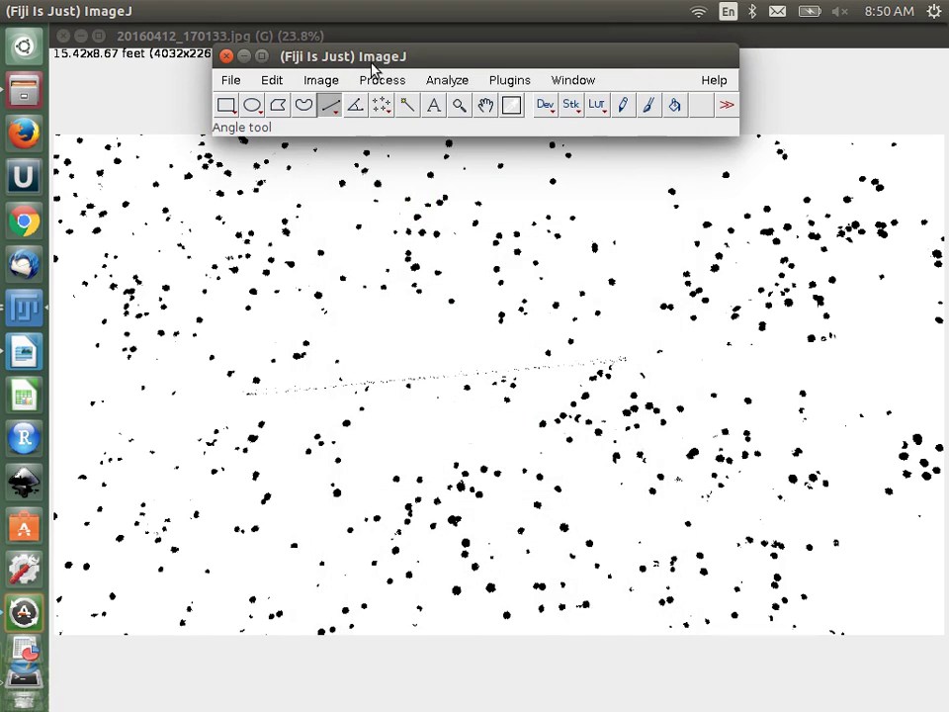
# Convert the thresholded dandelion image to a binary mask
pyautogui.click(319, 80)
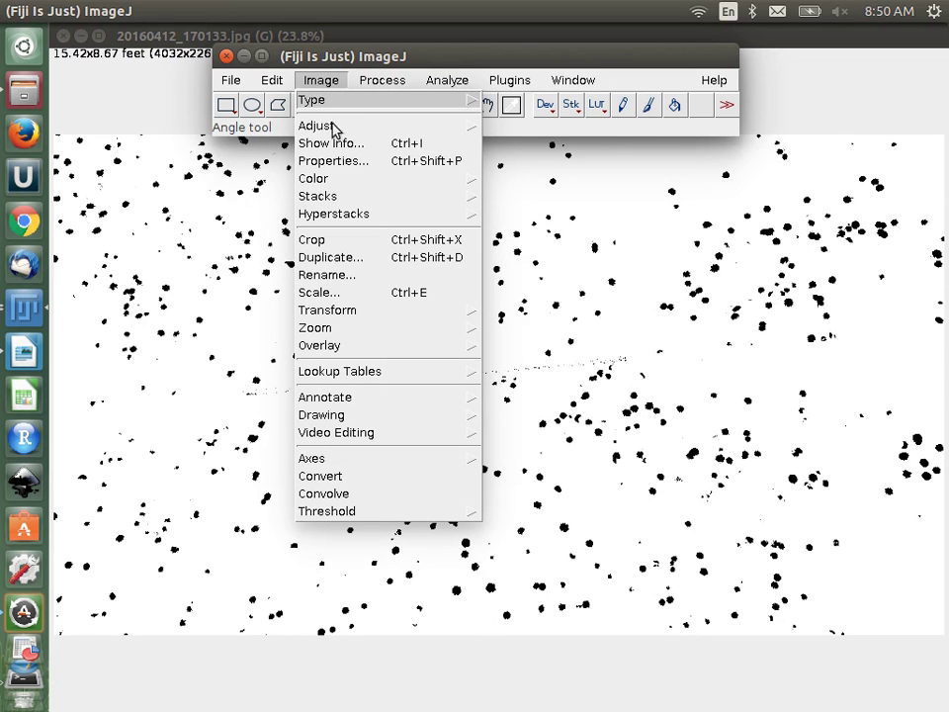
pyautogui.moveTo(384, 83)
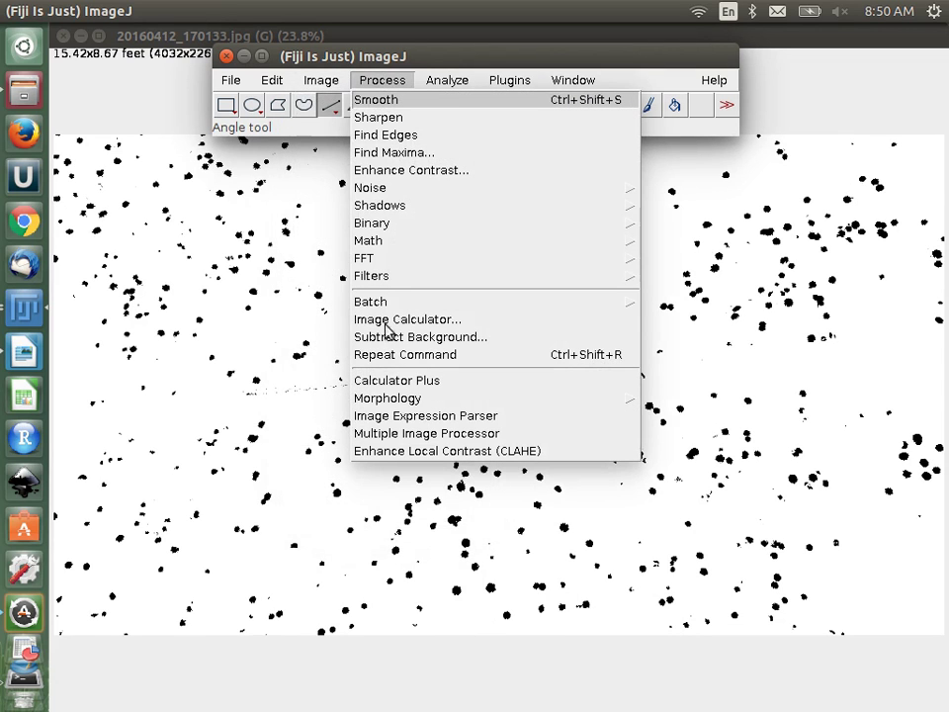
pyautogui.moveTo(381, 227)
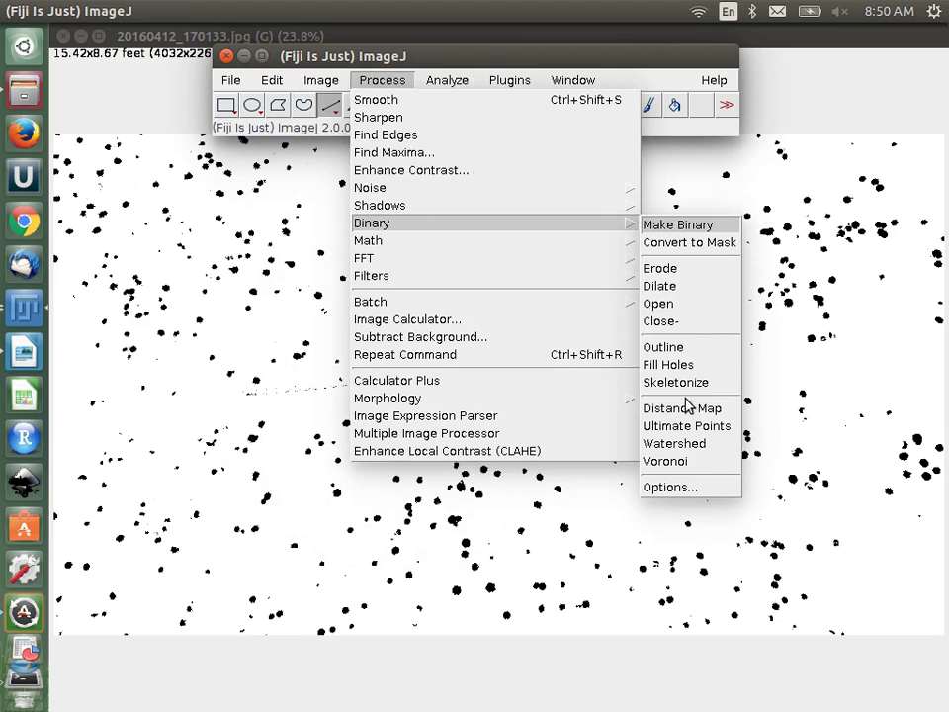
pyautogui.click(680, 246)
pyautogui.moveTo(521, 60); pyautogui.dragTo(559, 71)
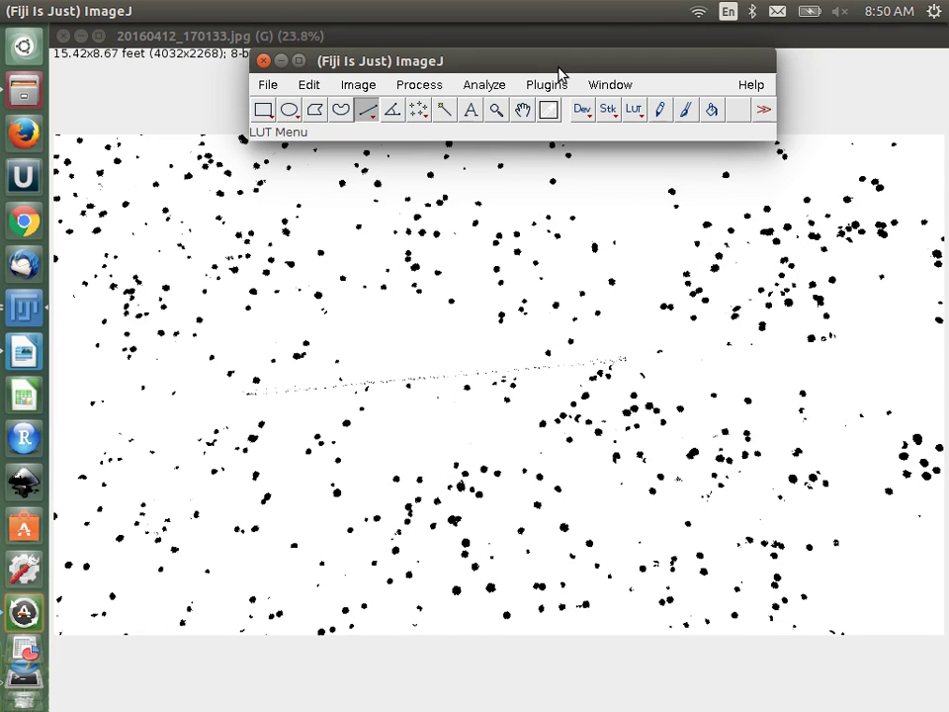
# Analyze the mask's particles of 10-Infinity pixels and circularity 0.50-1.00, showing outlines, displaying results and summarizing
pyautogui.click(484, 85)
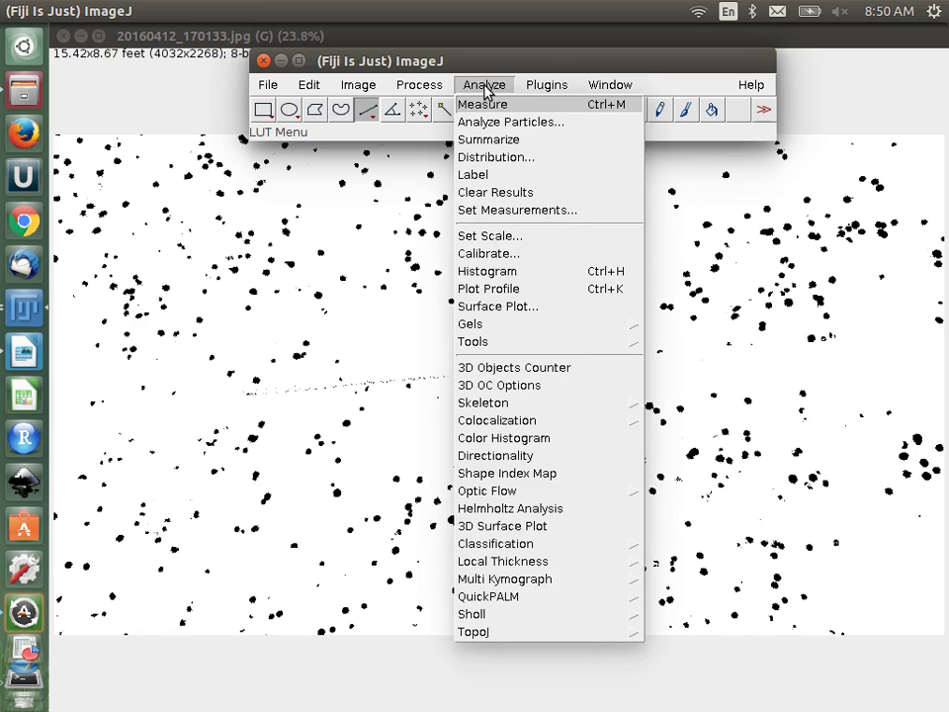
pyautogui.click(484, 121)
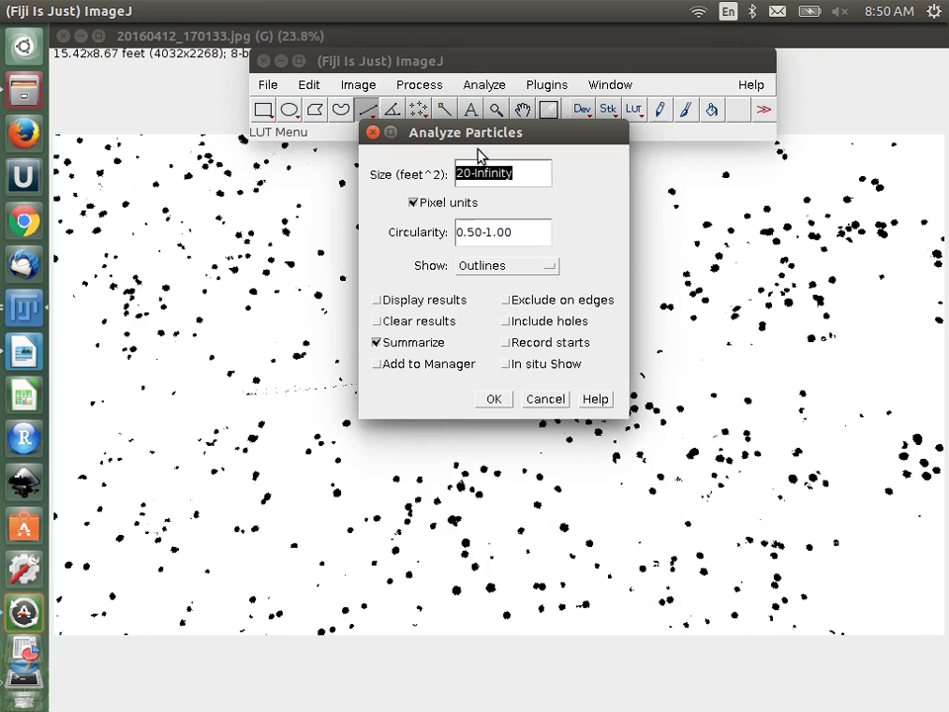
pyautogui.click(471, 168)
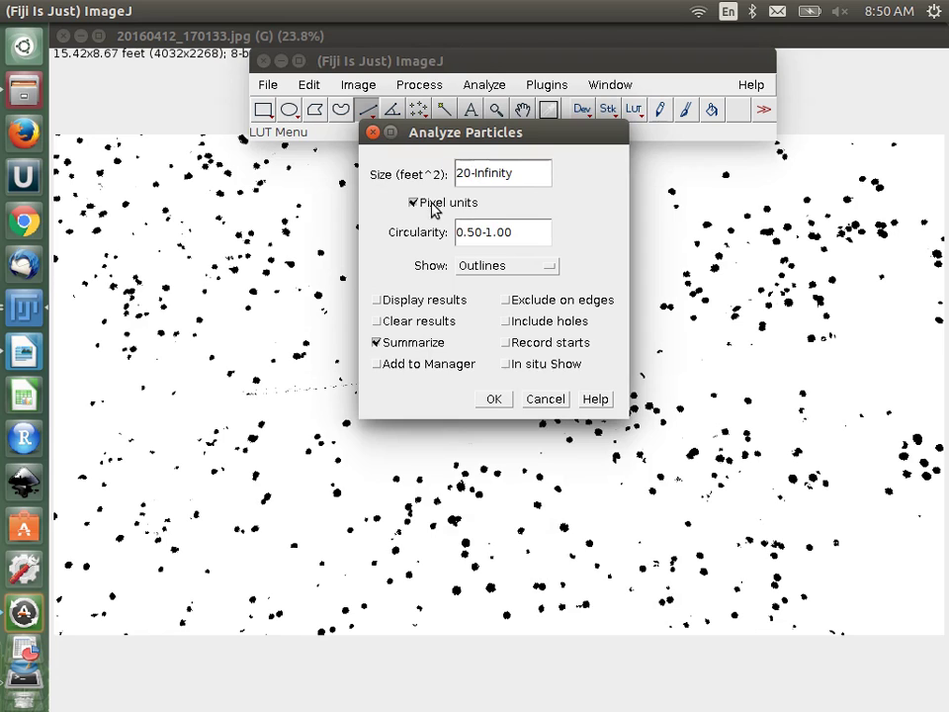
pyautogui.press('BackSpace')
pyautogui.press('BackSpace')
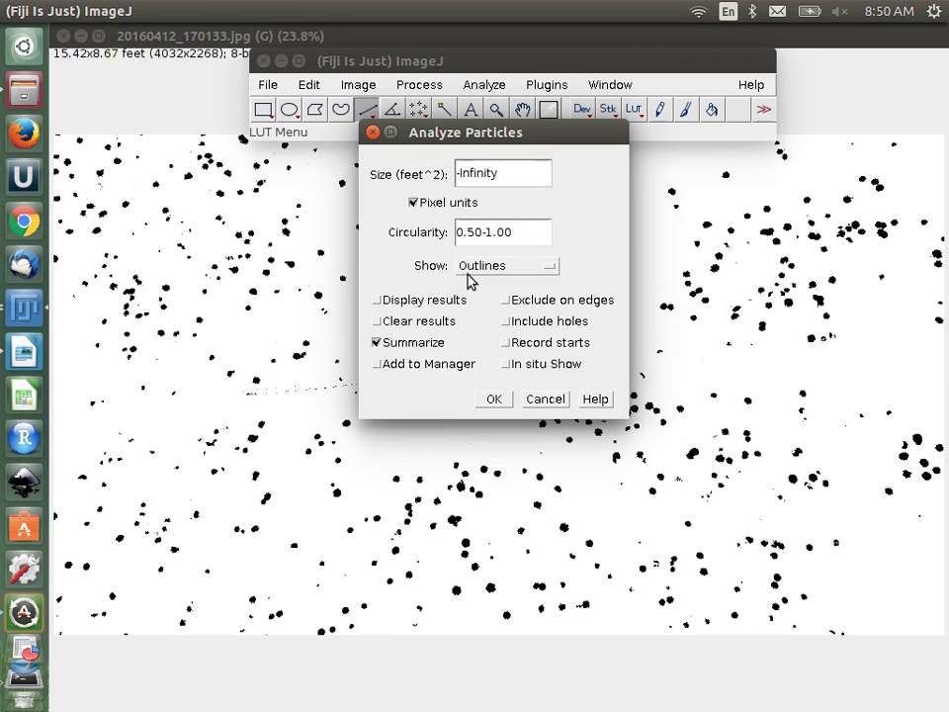
pyautogui.write('10')
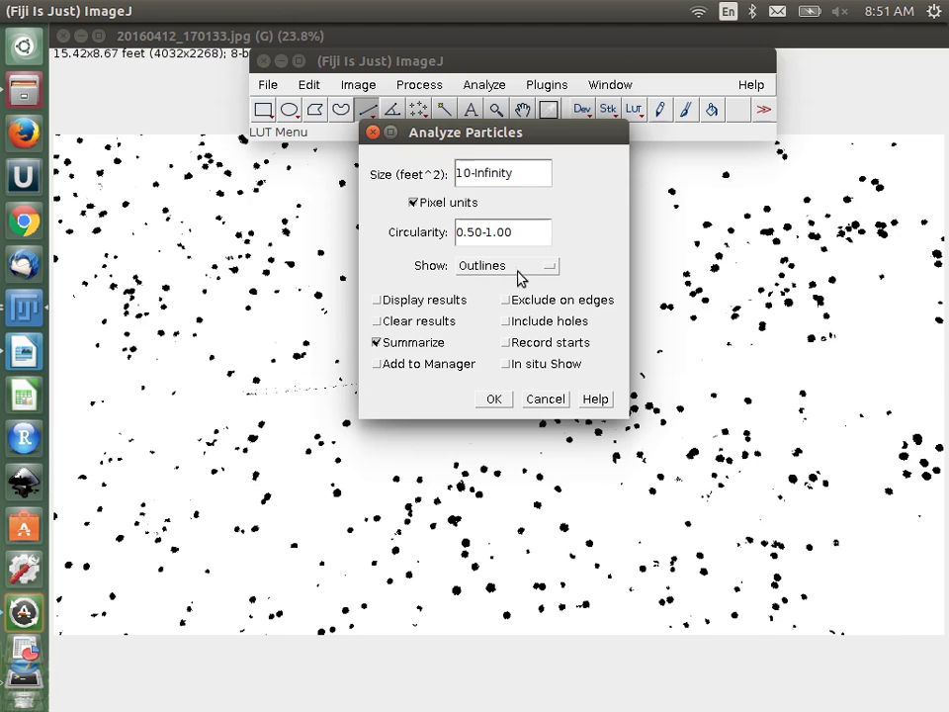
pyautogui.click(381, 302)
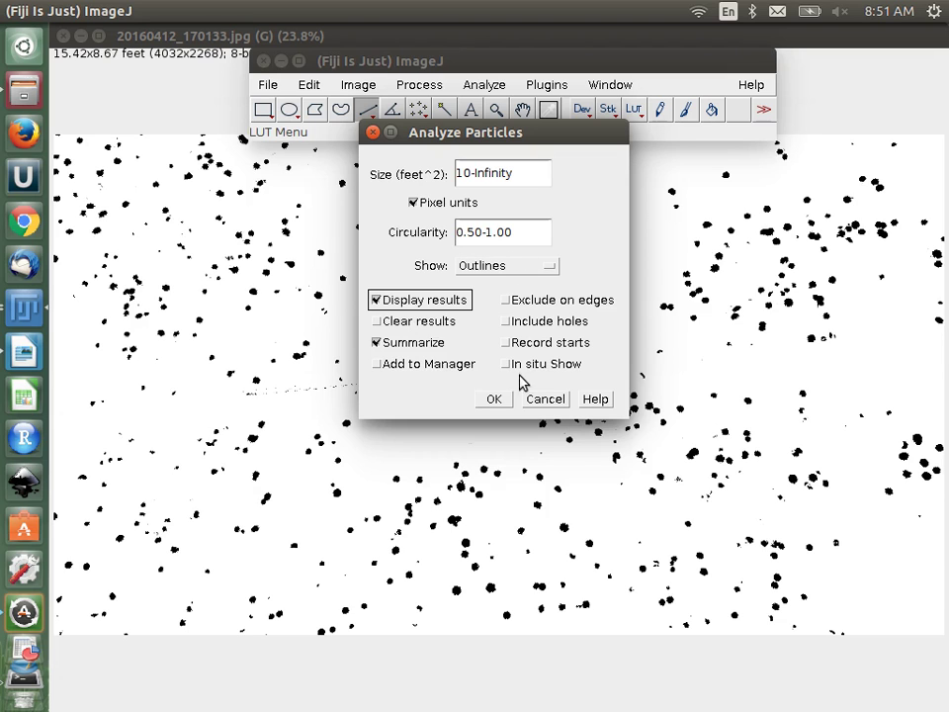
pyautogui.click(493, 400)
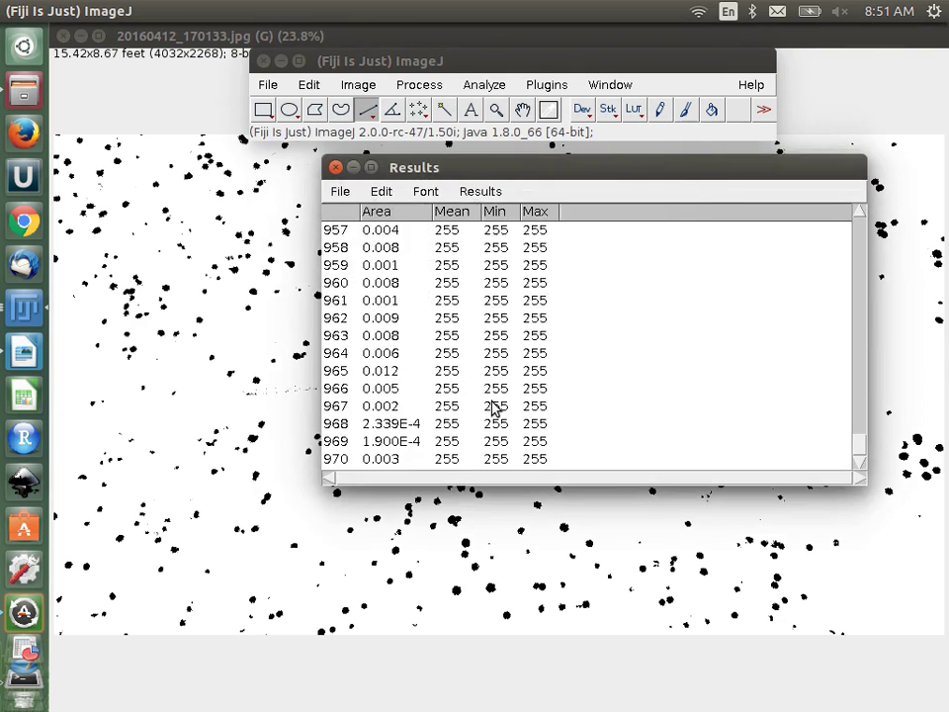
# Move the particle outline drawing clear of the other windows and close it
pyautogui.moveTo(219, 118)
pyautogui.mouseDown()
pyautogui.moveTo(337, 248)
pyautogui.moveTo(445, 439)
pyautogui.moveTo(449, 535)
pyautogui.moveTo(248, 265)
pyautogui.moveTo(302, 212)
pyautogui.moveTo(365, 180)
pyautogui.moveTo(131, 146)
pyautogui.moveTo(280, 174)
pyautogui.moveTo(281, 132)
pyautogui.mouseUp()
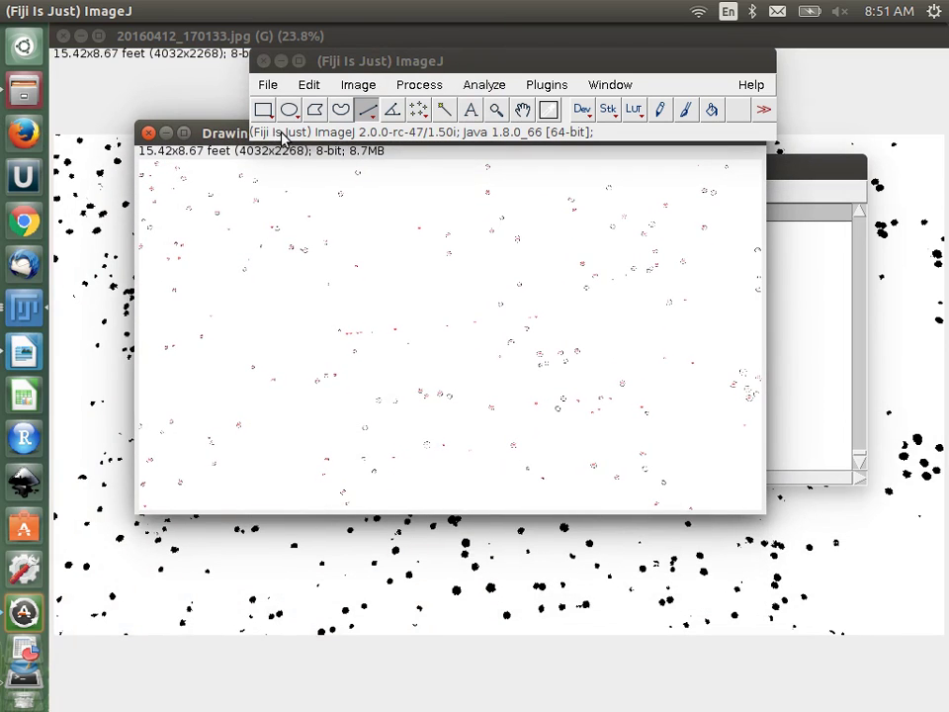
pyautogui.moveTo(223, 130); pyautogui.dragTo(218, 259)
pyautogui.click(143, 261)
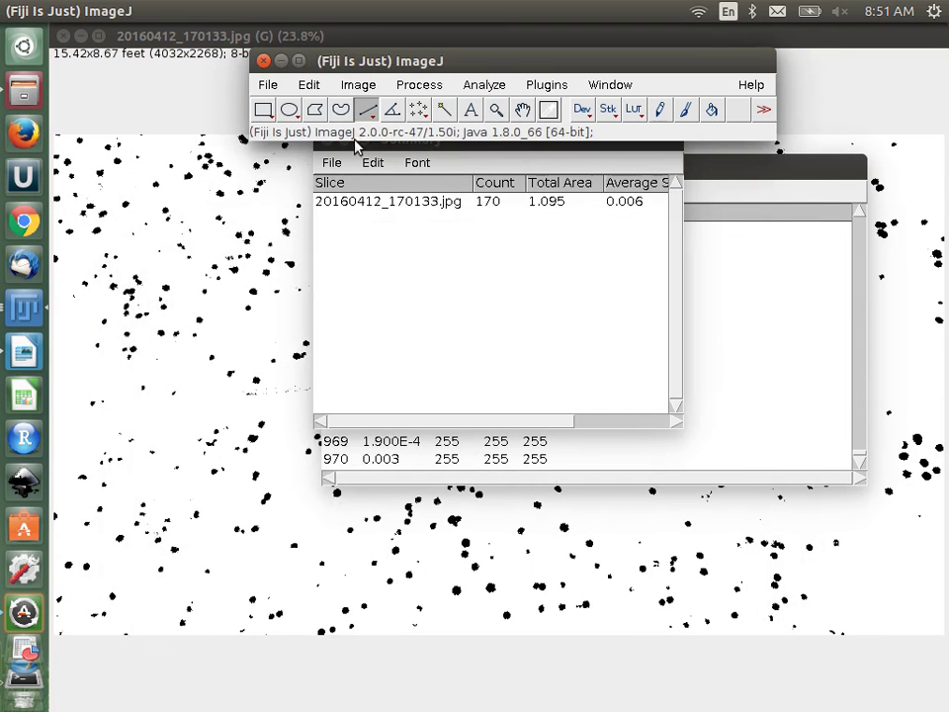
# Close the Summary and Results windows of the previous analysis without saving the measurements
pyautogui.click(417, 162)
pyautogui.click(328, 141)
pyautogui.click(328, 140)
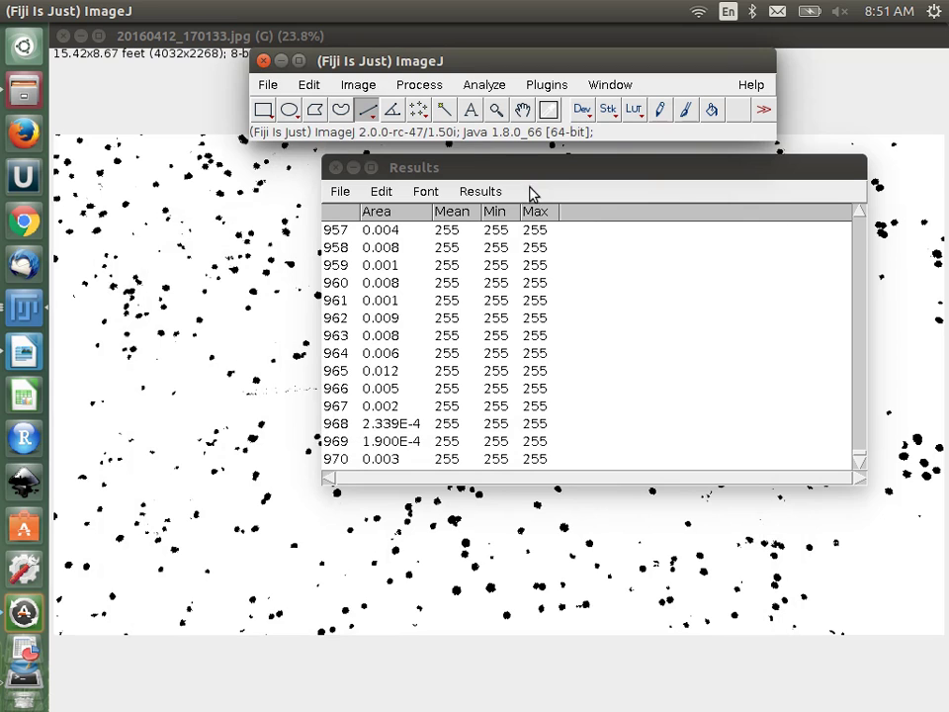
pyautogui.click(527, 203)
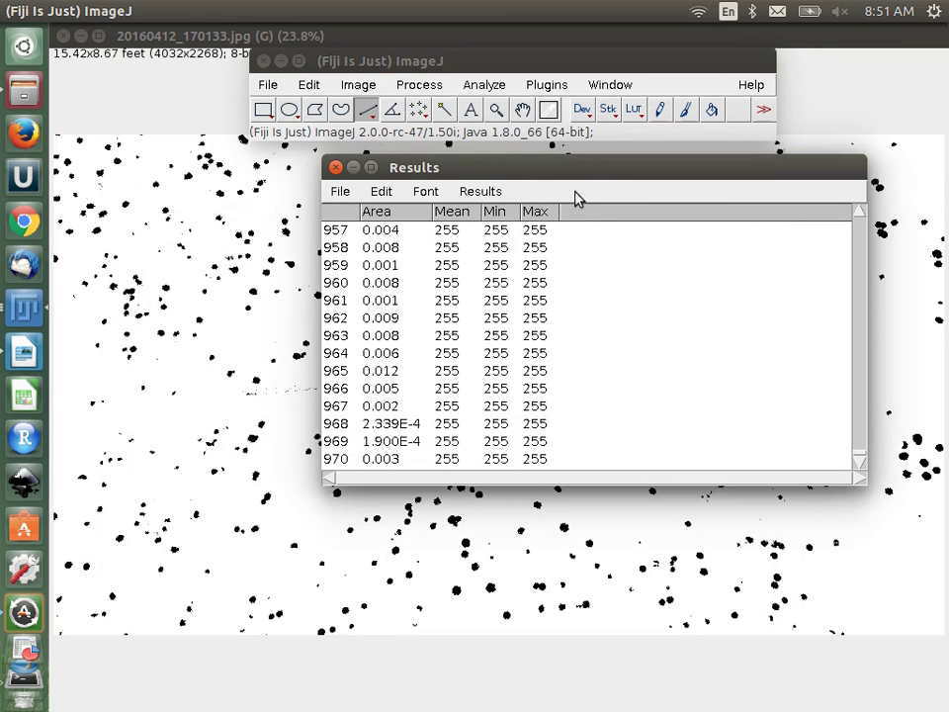
pyautogui.moveTo(584, 180); pyautogui.dragTo(523, 246)
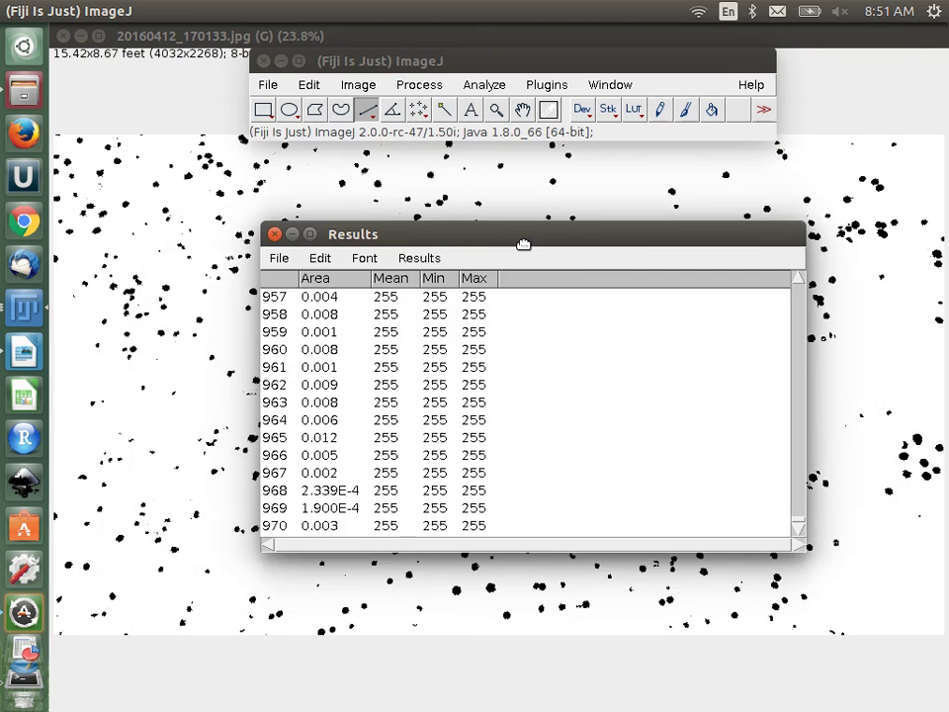
pyautogui.click(274, 233)
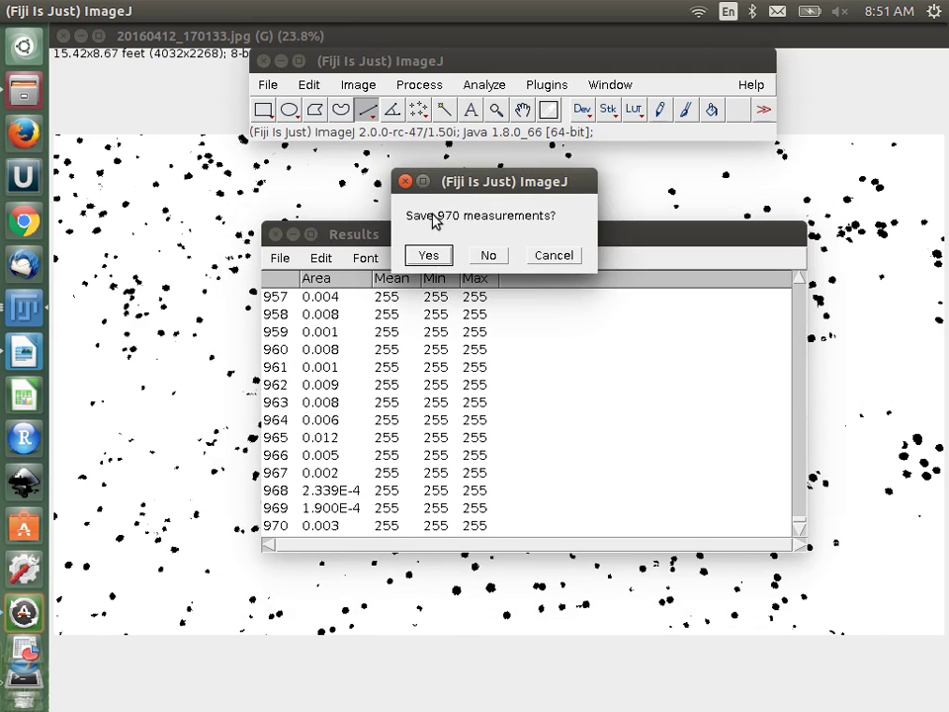
pyautogui.click(488, 258)
# Apply the binary Watershed operation to the dandelion mask to separate touching flowers
pyautogui.click(425, 87)
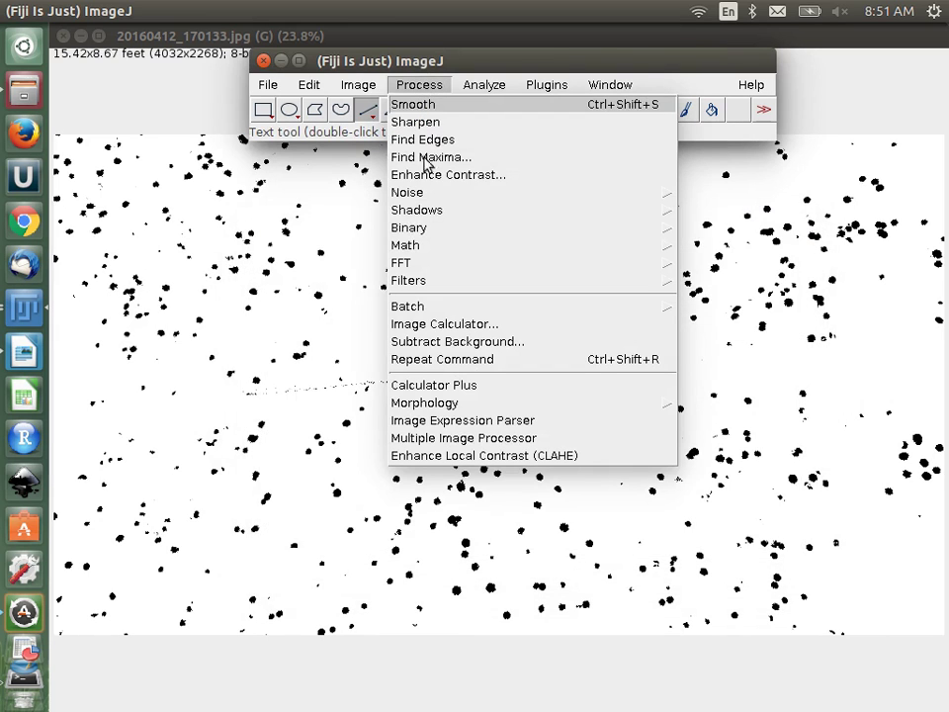
pyautogui.moveTo(415, 228)
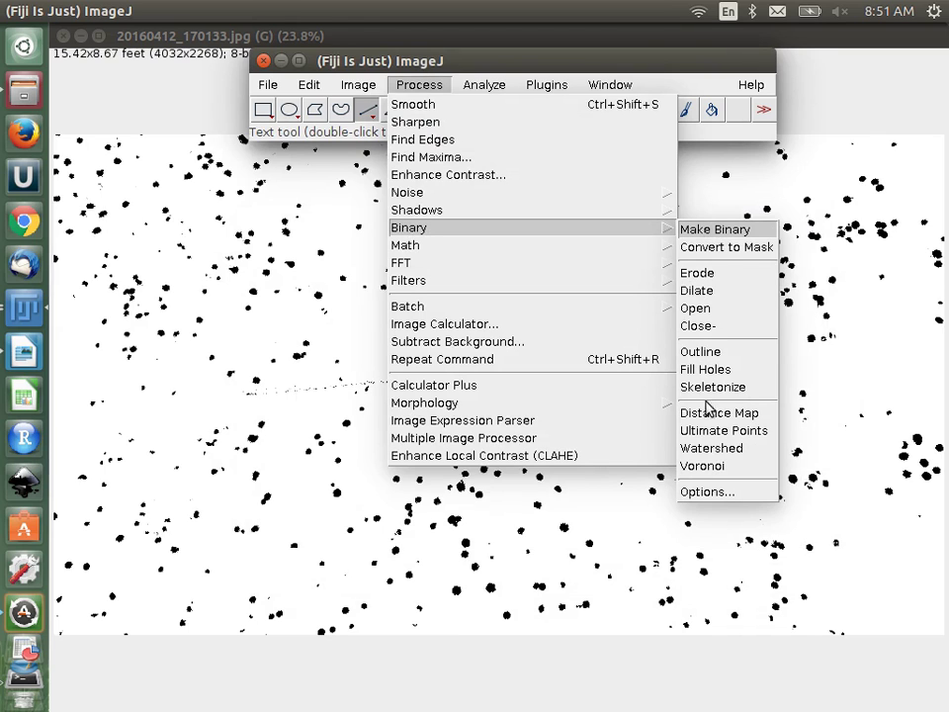
pyautogui.click(705, 450)
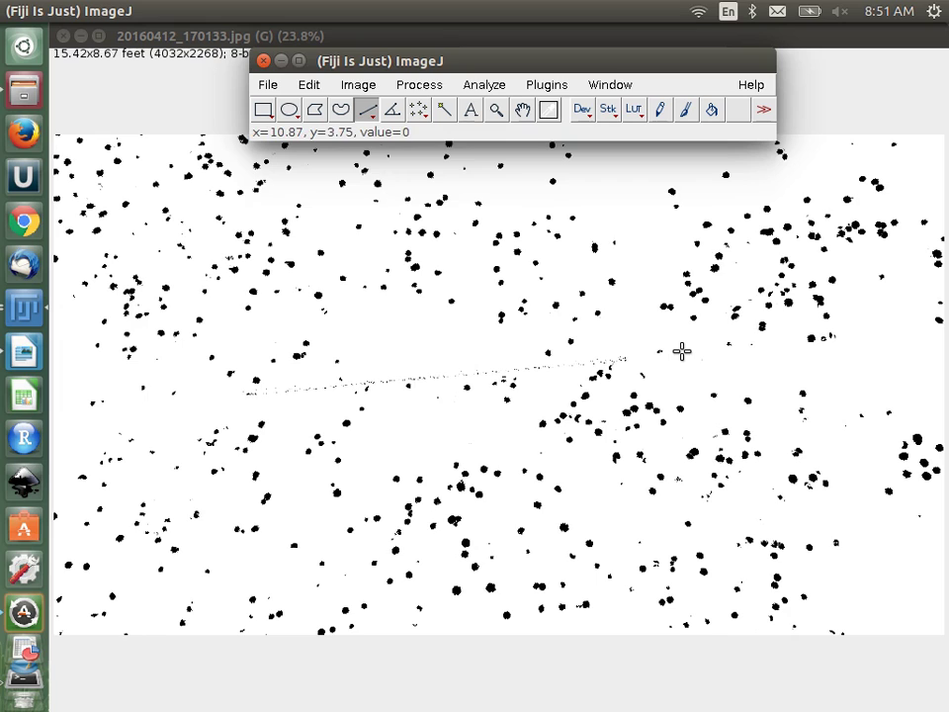
pyautogui.click(419, 87)
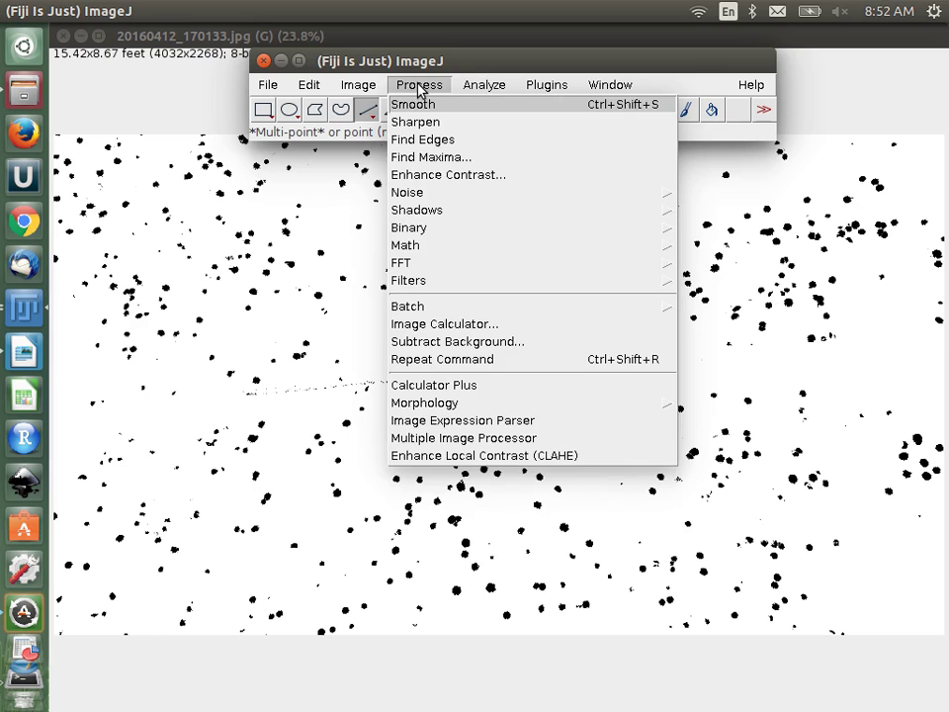
pyautogui.click(419, 87)
pyautogui.click(420, 86)
# Start Analyze Particles on the mask and set the circularity range to 0.00-1.00
pyautogui.click(498, 87)
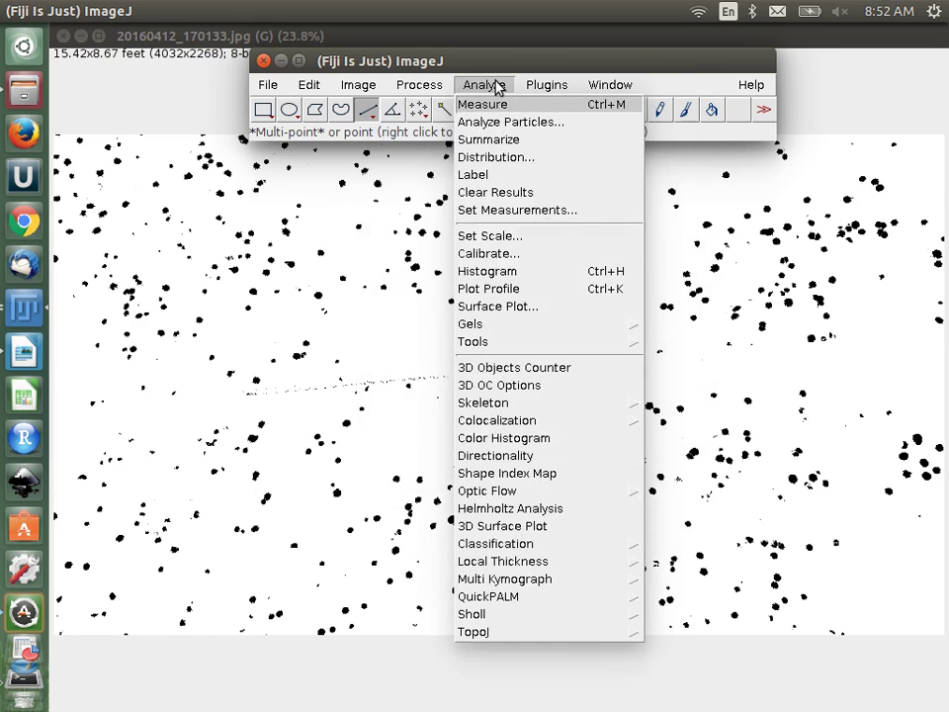
pyautogui.click(502, 122)
pyautogui.click(472, 234)
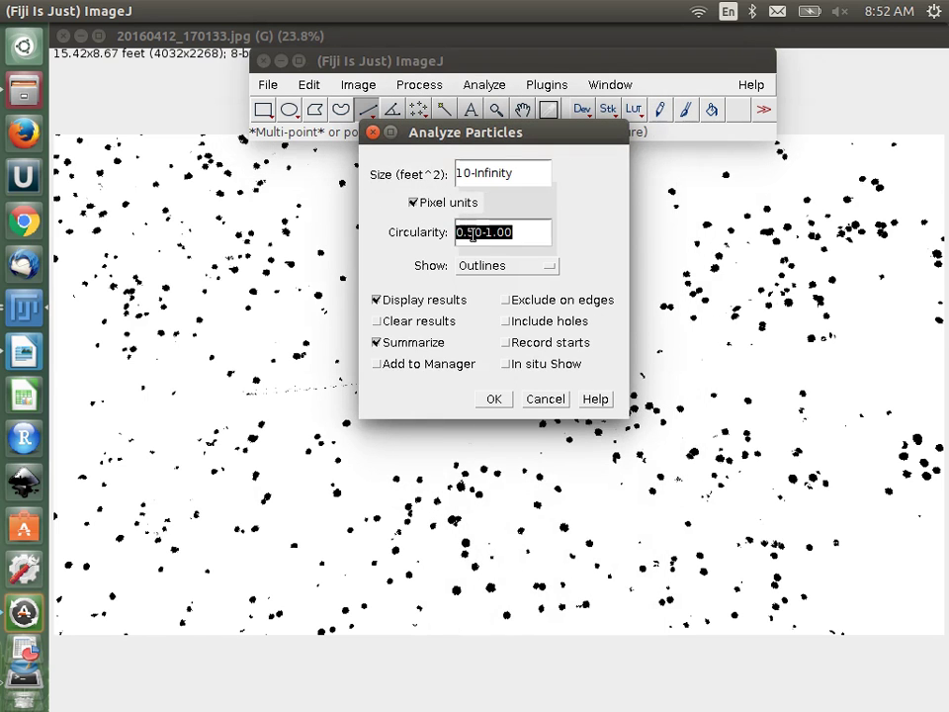
pyautogui.press('End')
pyautogui.press('Left')
pyautogui.press('Left')
pyautogui.press('Left')
pyautogui.press('Left')
pyautogui.press('Left')
pyautogui.press('Left')
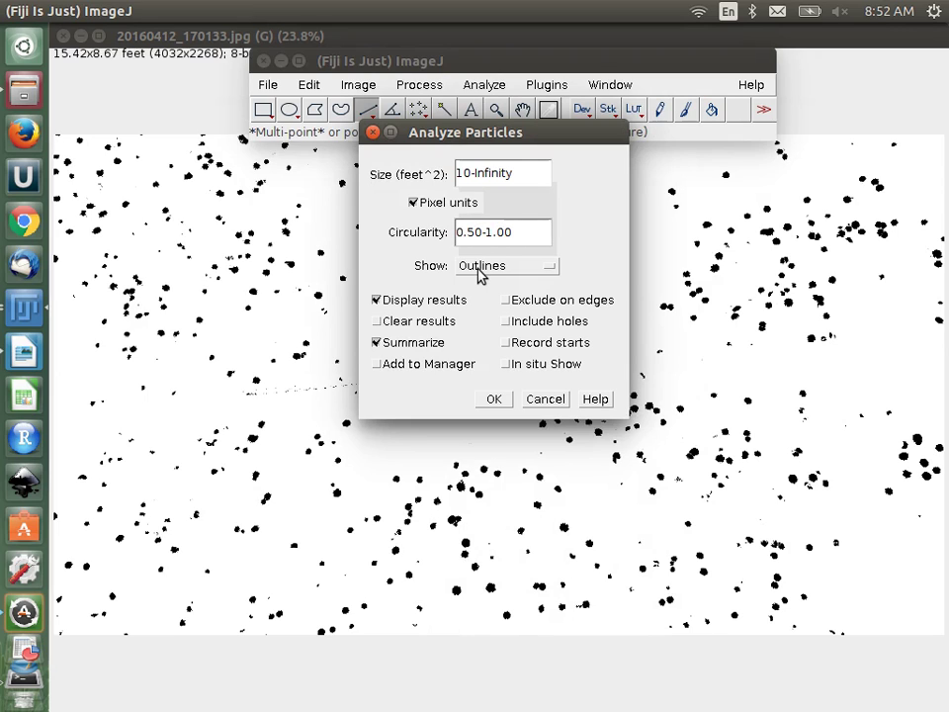
pyautogui.press('BackSpace')
pyautogui.write('0')
# Set the particle size to 15-Infinity in pixel units and run the analysis with outlines, displayed results and summary
pyautogui.click(470, 170)
pyautogui.doubleClick(470, 173)
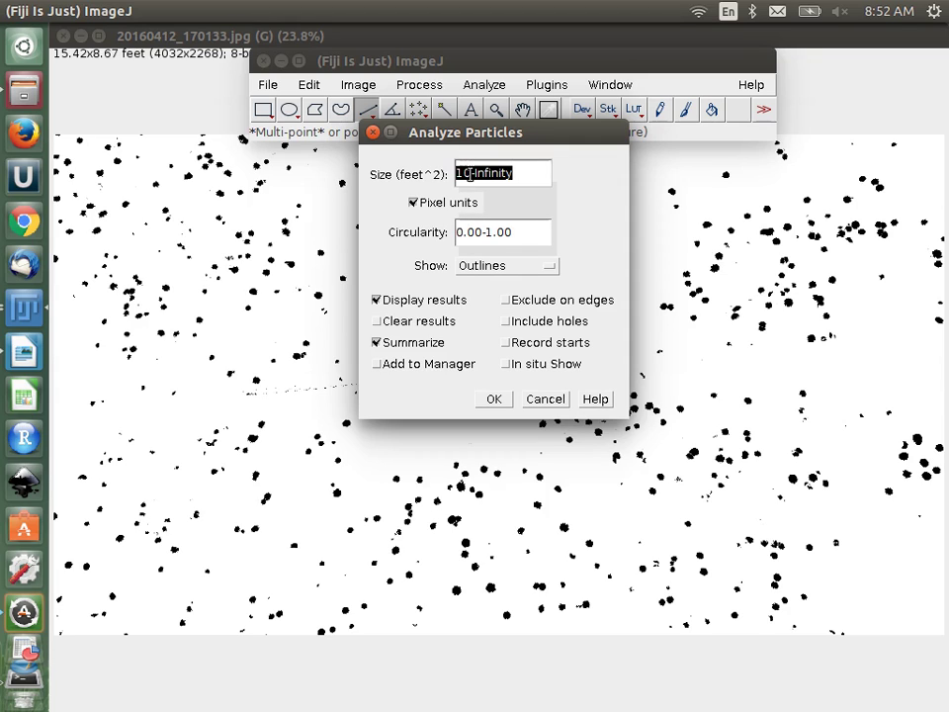
pyautogui.click(470, 174)
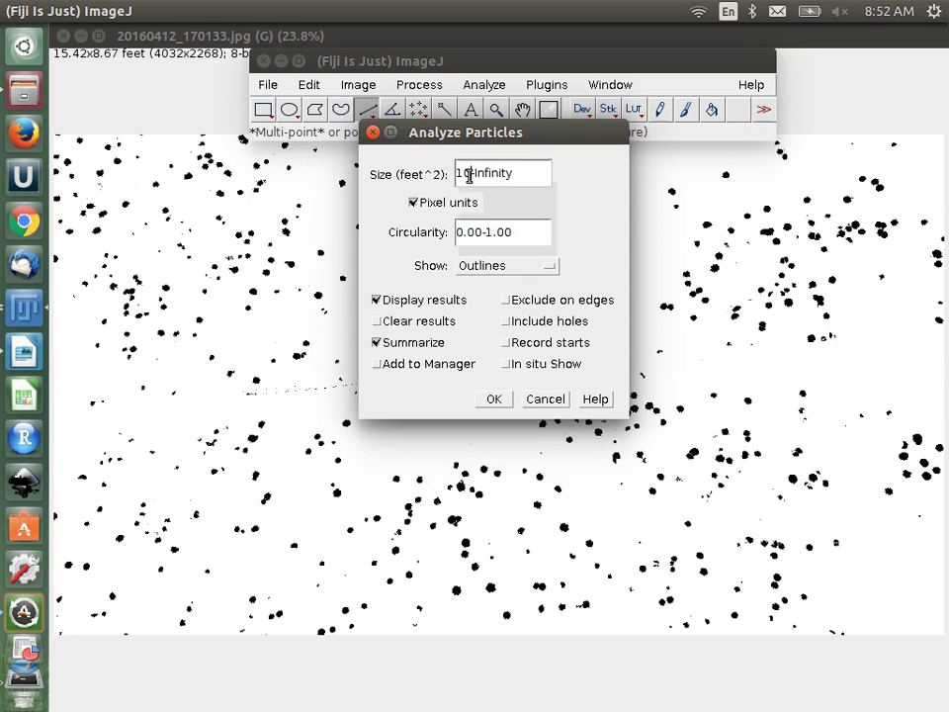
pyautogui.press('BackSpace')
pyautogui.write('5')
pyautogui.moveTo(519, 134); pyautogui.dragTo(502, 213)
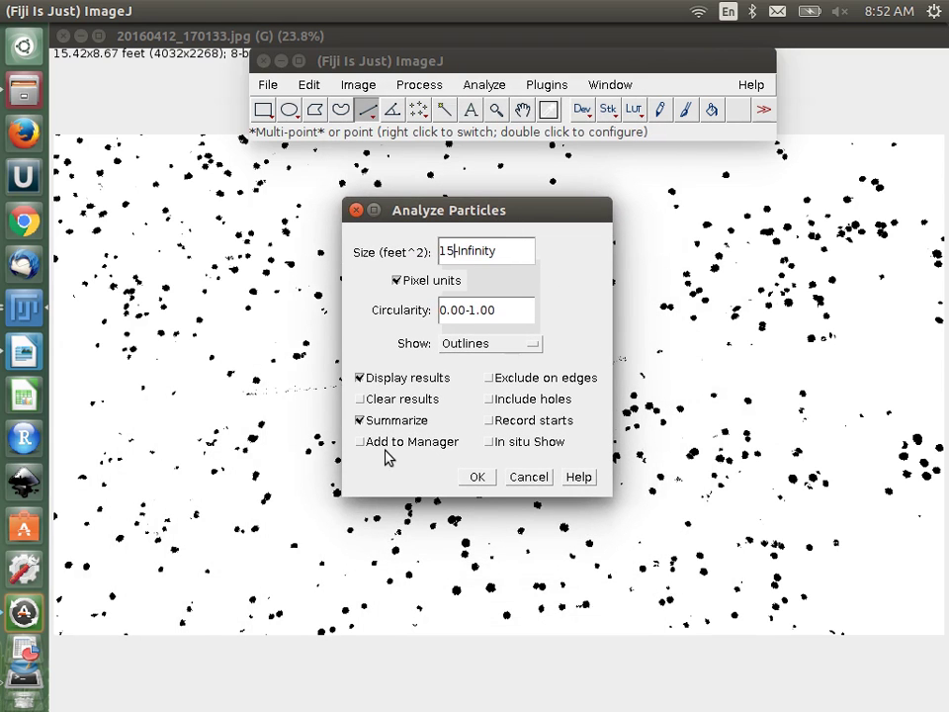
pyautogui.click(480, 477)
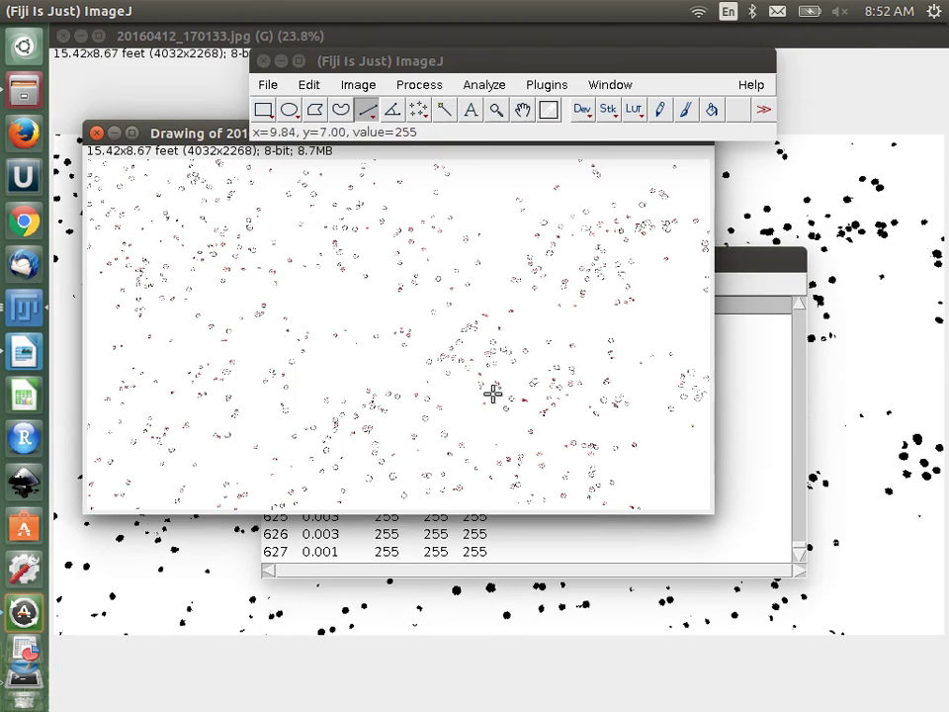
# Move the Results table and outline drawing aside to read the particle count and total area in the Summary
pyautogui.click(750, 274)
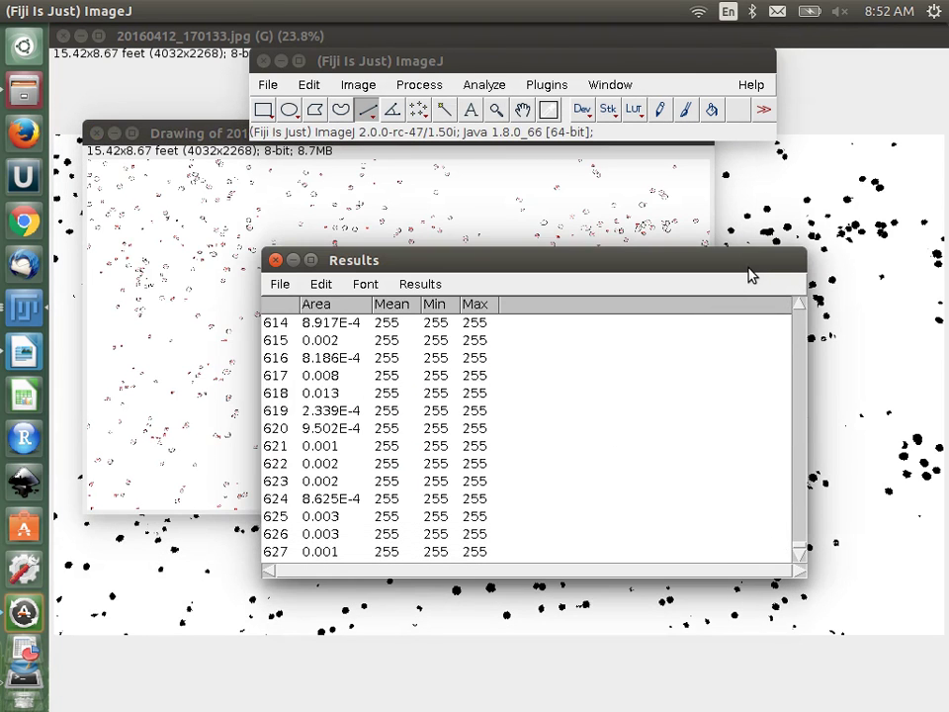
pyautogui.moveTo(745, 278); pyautogui.dragTo(781, 387)
pyautogui.moveTo(177, 143)
pyautogui.mouseDown()
pyautogui.moveTo(195, 323)
pyautogui.moveTo(246, 240)
pyautogui.mouseUp()
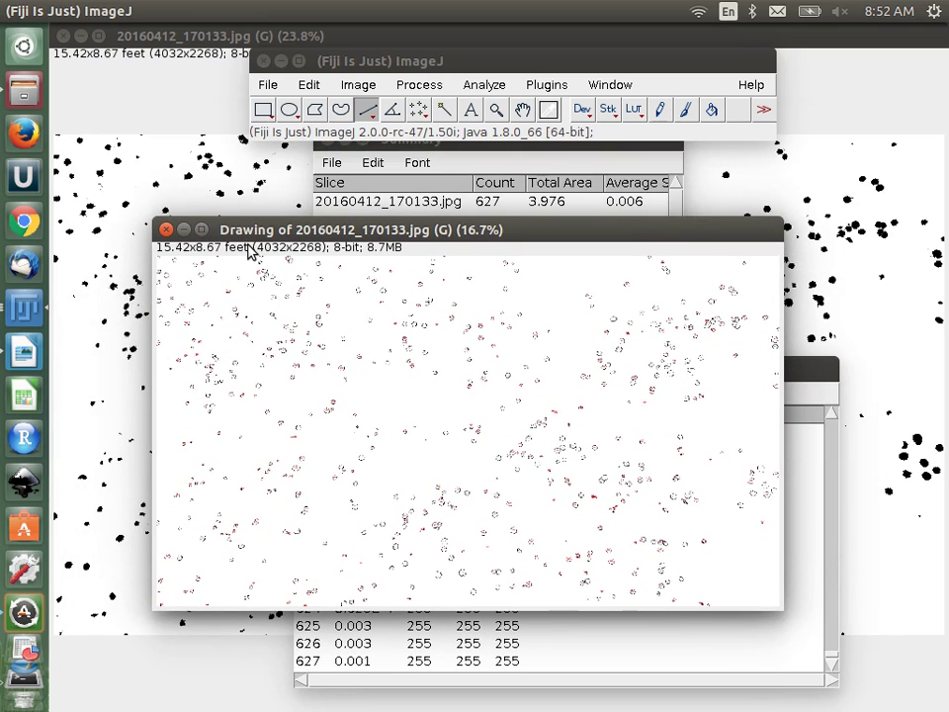
pyautogui.moveTo(395, 230)
pyautogui.mouseDown()
pyautogui.moveTo(436, 226)
pyautogui.moveTo(446, 252)
pyautogui.mouseUp()
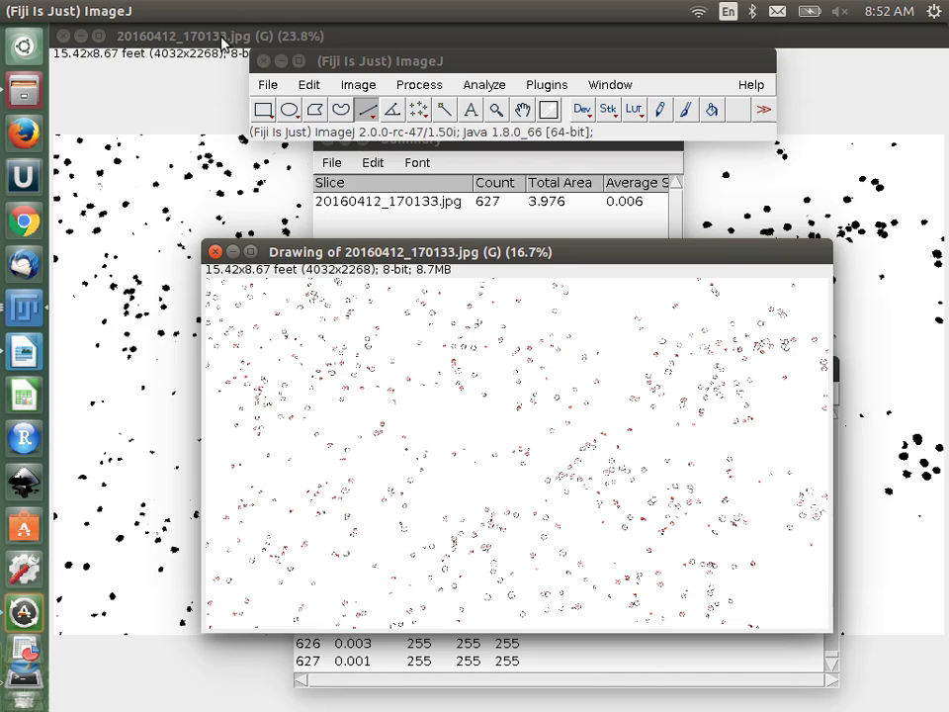
# Measure the area of the whole dandelion mask image
pyautogui.click(410, 37)
pyautogui.hotkey('ctrl', 'm')
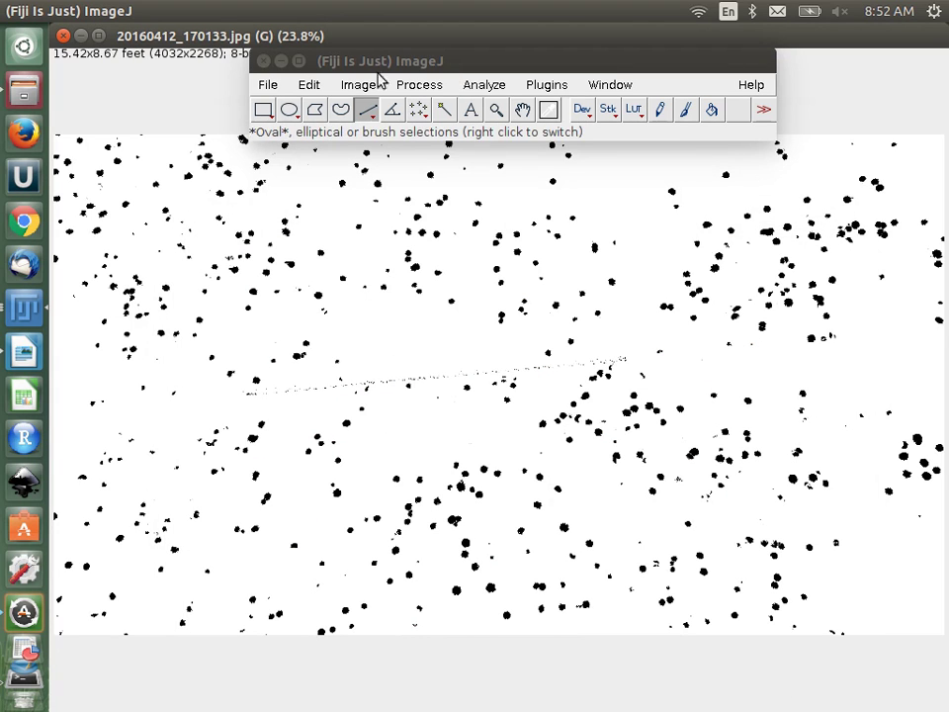
pyautogui.click(482, 85)
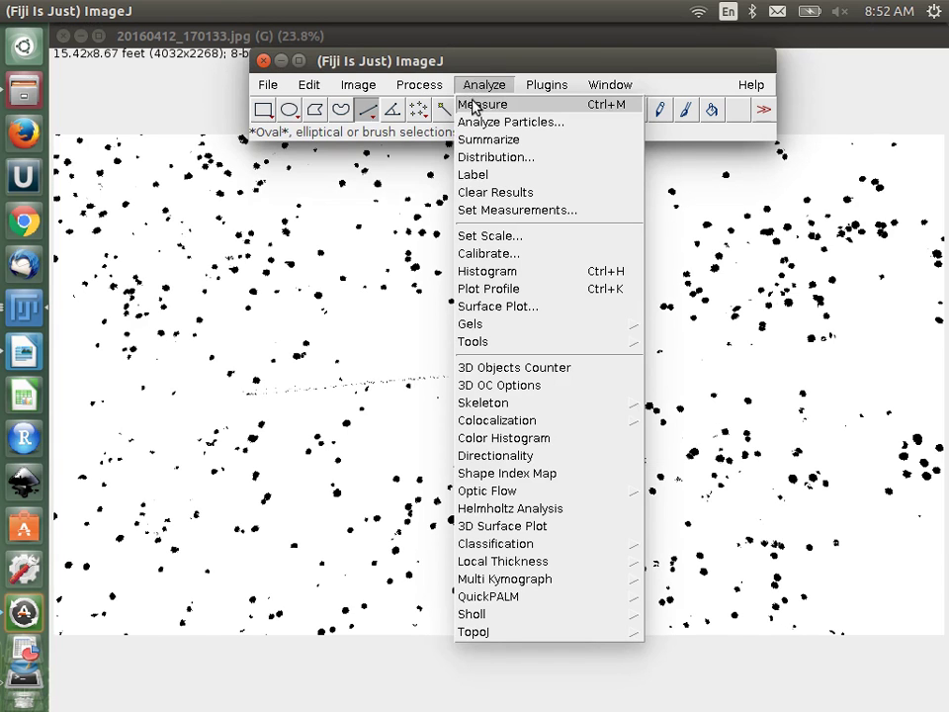
pyautogui.click(473, 101)
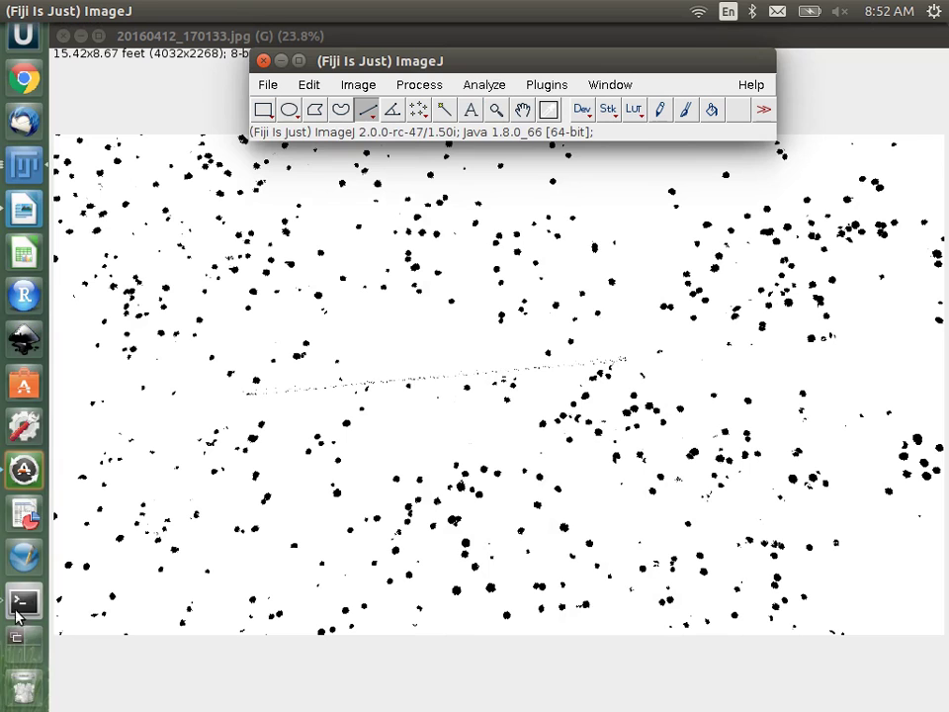
# Rearrange the mask, drawing and Results windows to compare the whole-image area with the Summary's total flower area
pyautogui.moveTo(478, 38)
pyautogui.mouseDown()
pyautogui.moveTo(612, 198)
pyautogui.moveTo(497, 533)
pyautogui.moveTo(364, 534)
pyautogui.mouseUp()
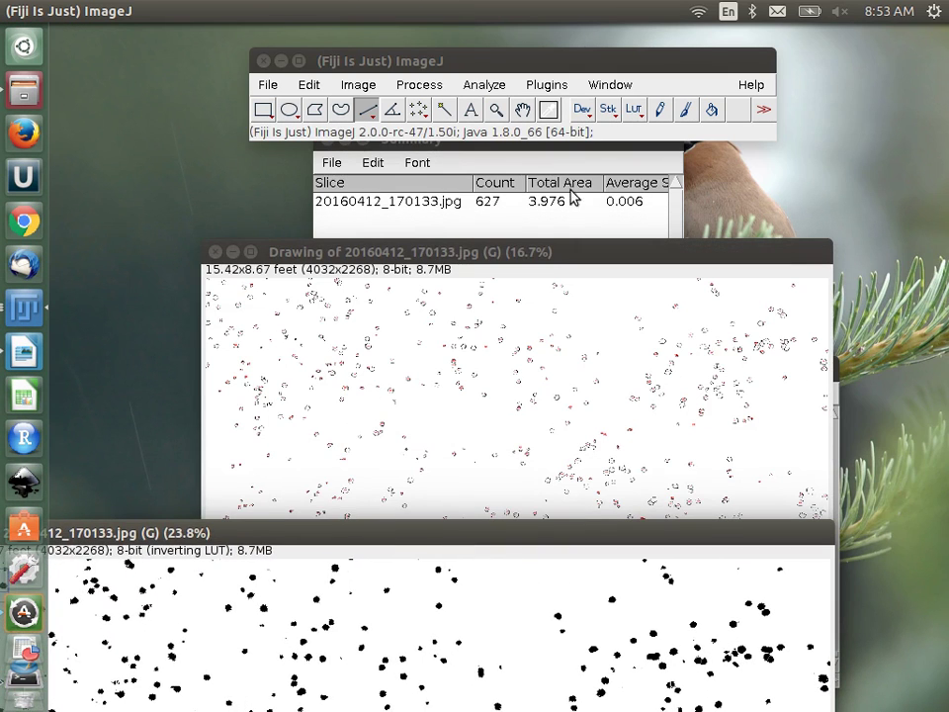
pyautogui.moveTo(783, 255); pyautogui.dragTo(688, 277)
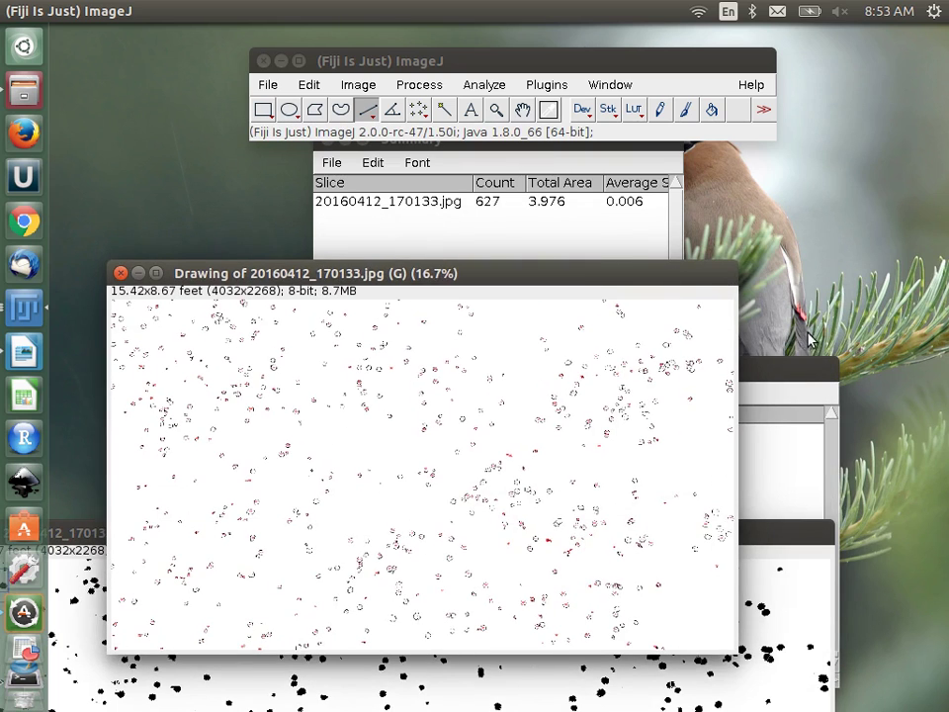
pyautogui.click(798, 371)
pyautogui.moveTo(798, 371); pyautogui.dragTo(799, 176)
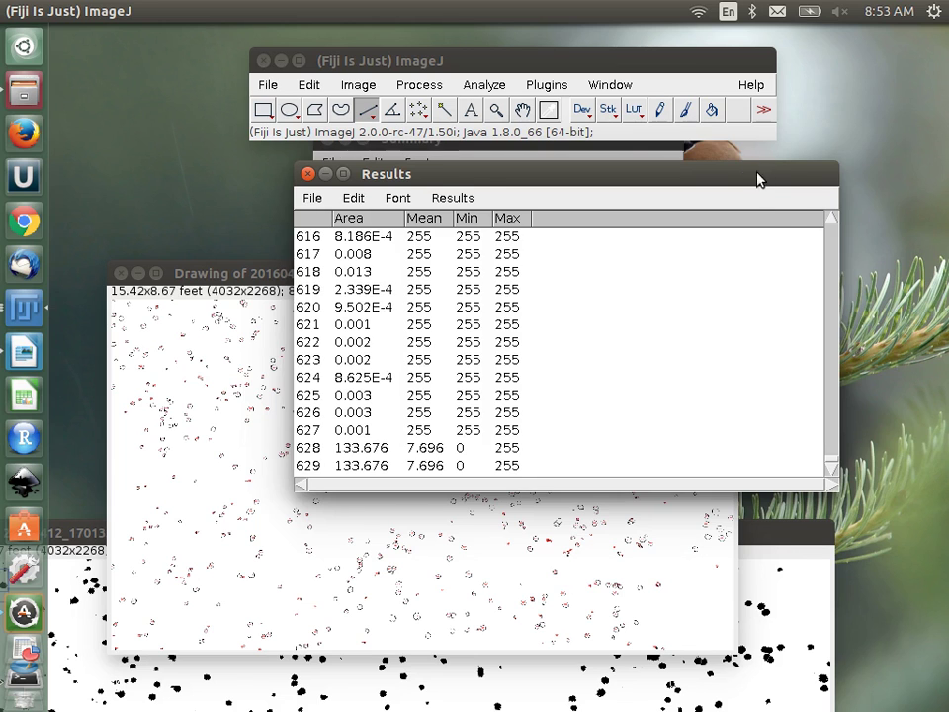
pyautogui.moveTo(757, 179); pyautogui.dragTo(689, 280)
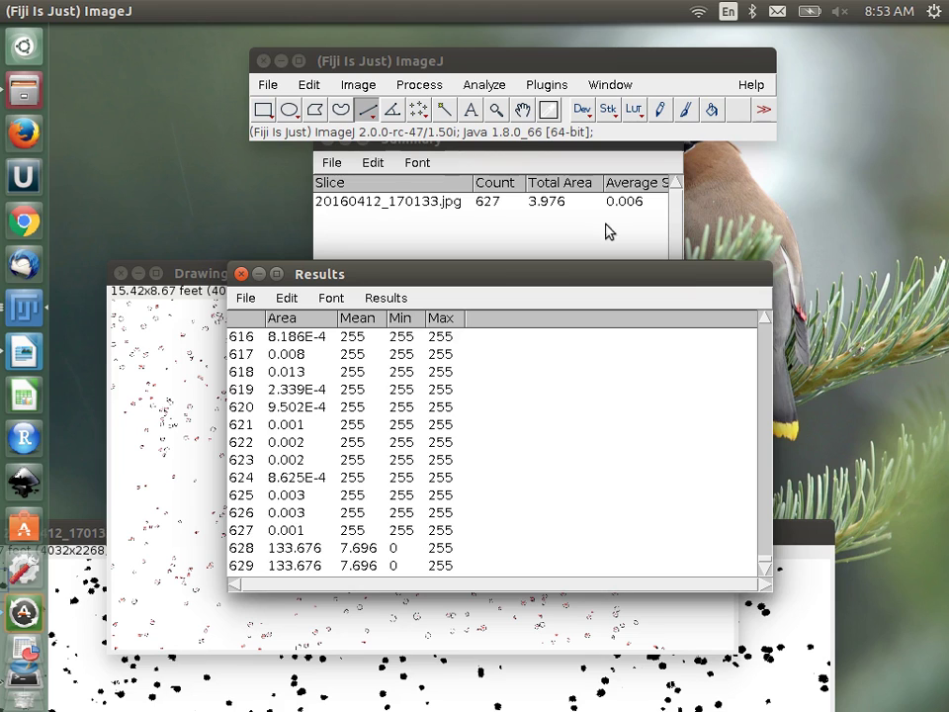
# Close the Results table, outline drawing and dandelion mask without saving the measurements or image changes
pyautogui.click(240, 274)
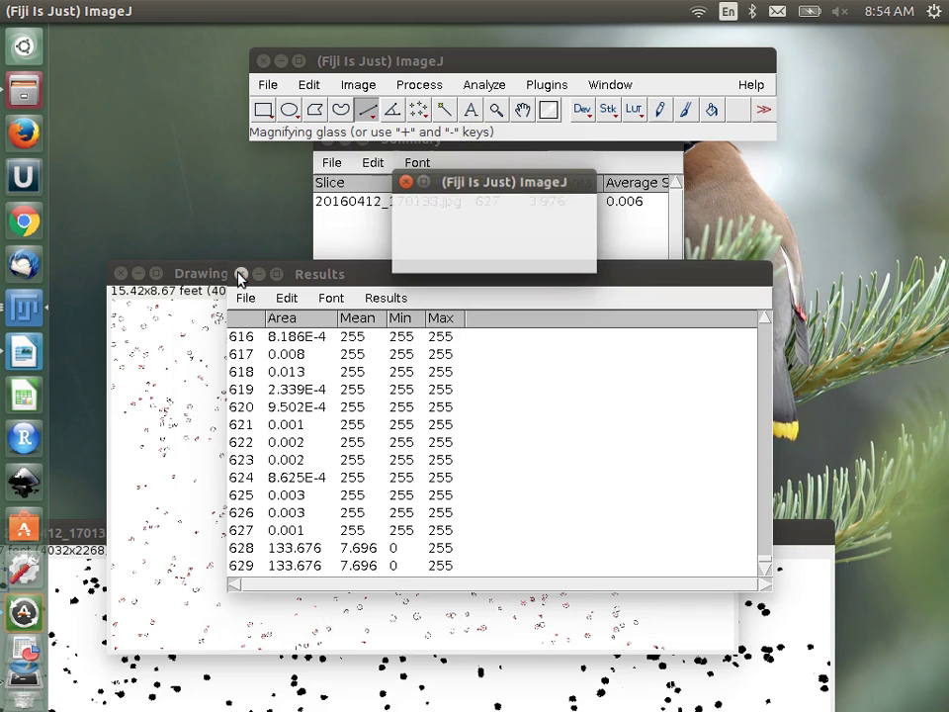
pyautogui.click(491, 259)
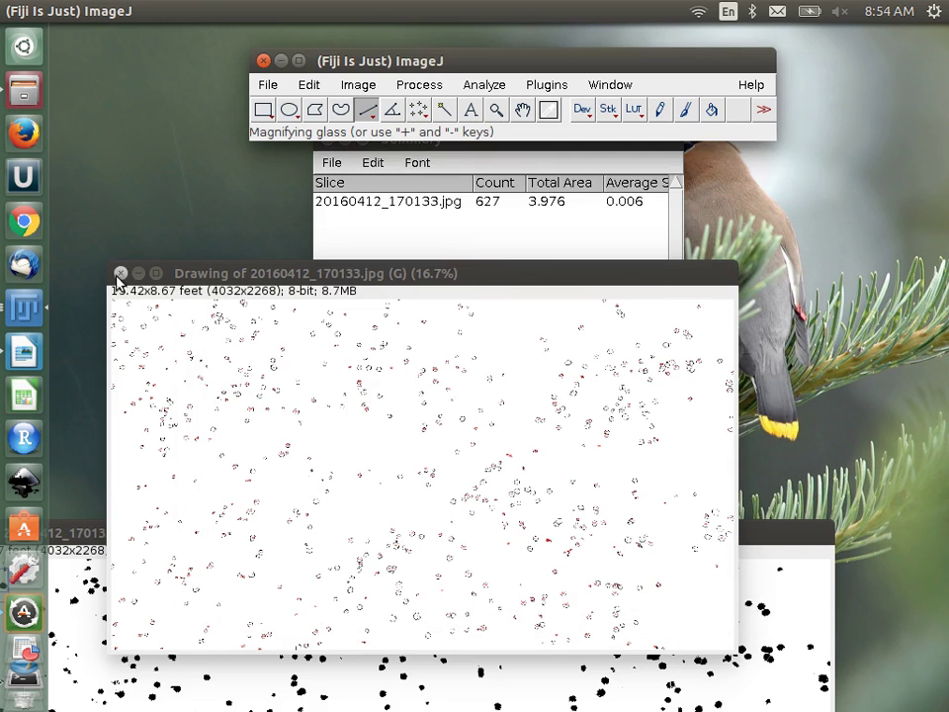
pyautogui.click(119, 275)
pyautogui.moveTo(354, 541)
pyautogui.mouseDown()
pyautogui.moveTo(540, 367)
pyautogui.moveTo(553, 329)
pyautogui.mouseUp()
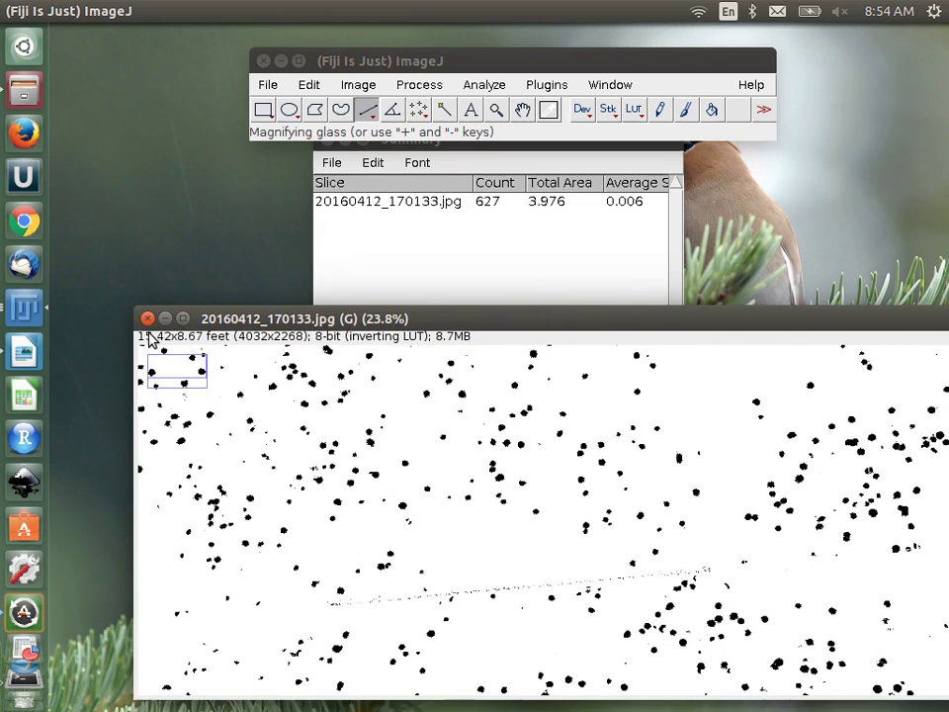
pyautogui.click(148, 318)
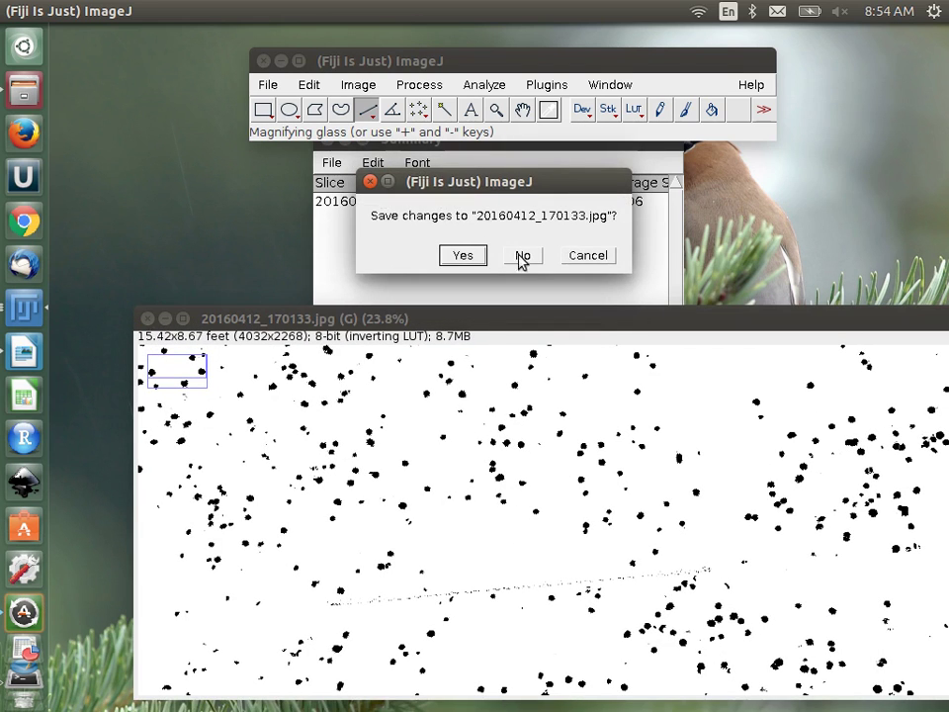
pyautogui.click(522, 256)
# Close the Summary table and quit Fiji
pyautogui.click(464, 144)
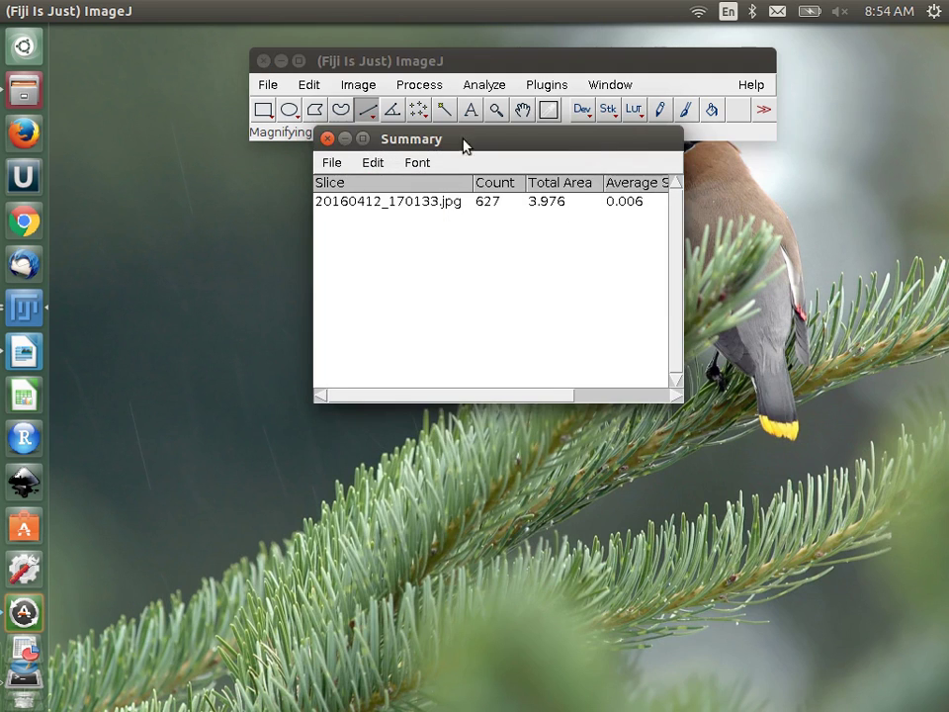
pyautogui.click(327, 139)
pyautogui.click(263, 61)
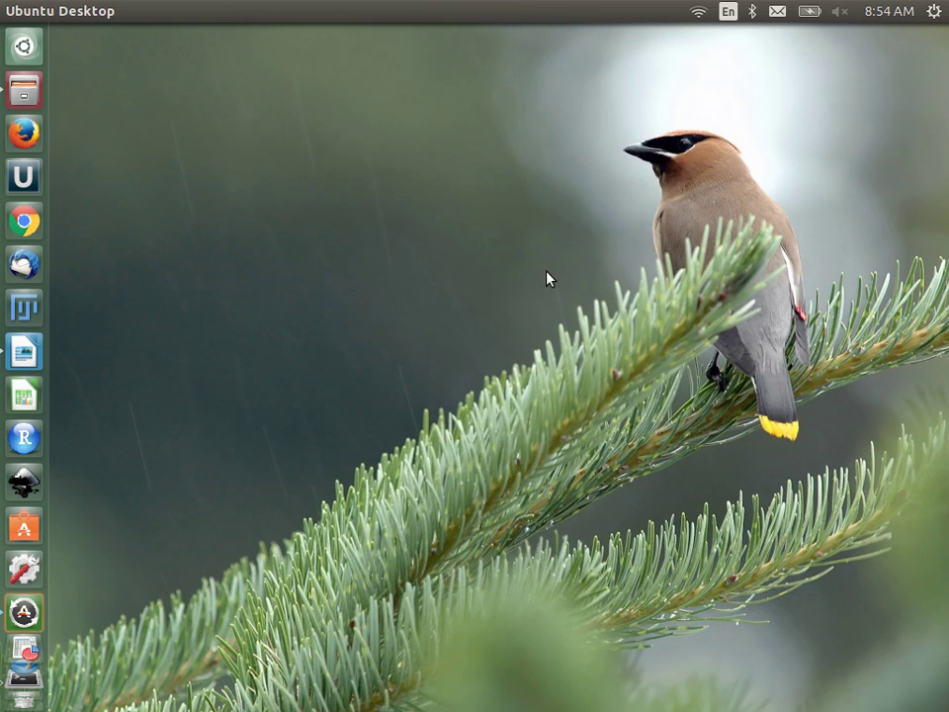
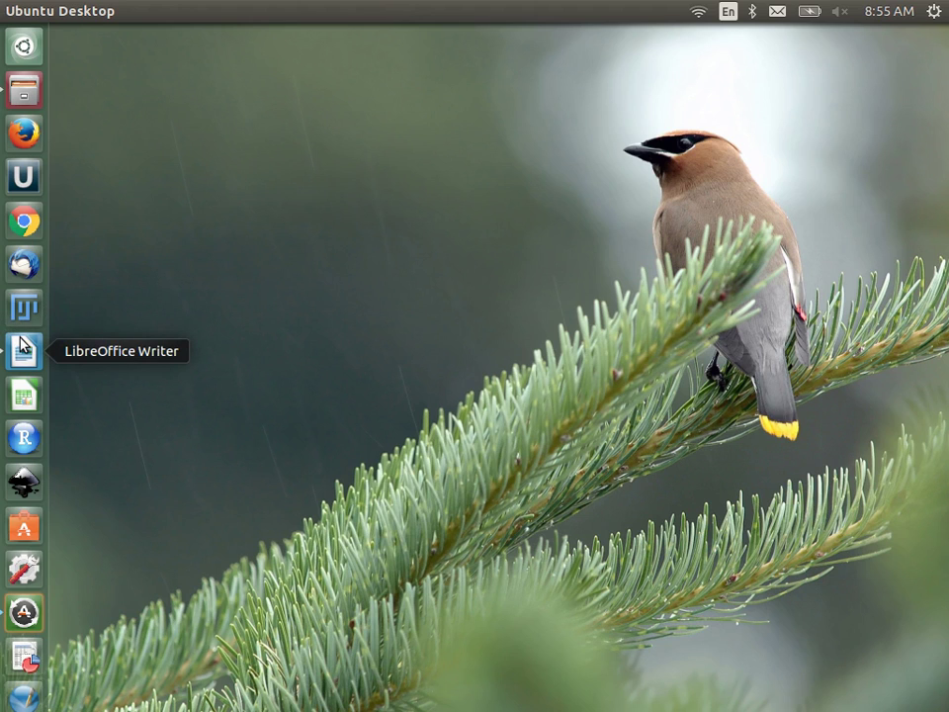
# Switch to LibreOffice Writer, review the topic list in Topics for Lecture 8.odt, and close the document
pyautogui.click(24, 348)
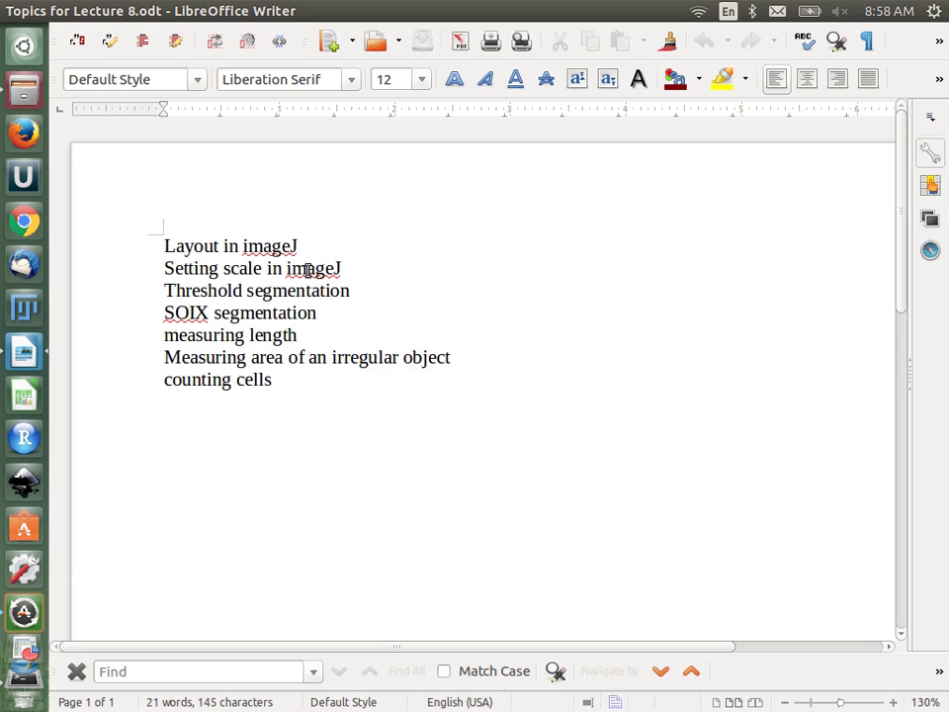
pyautogui.click(307, 267)
pyautogui.click(182, 247)
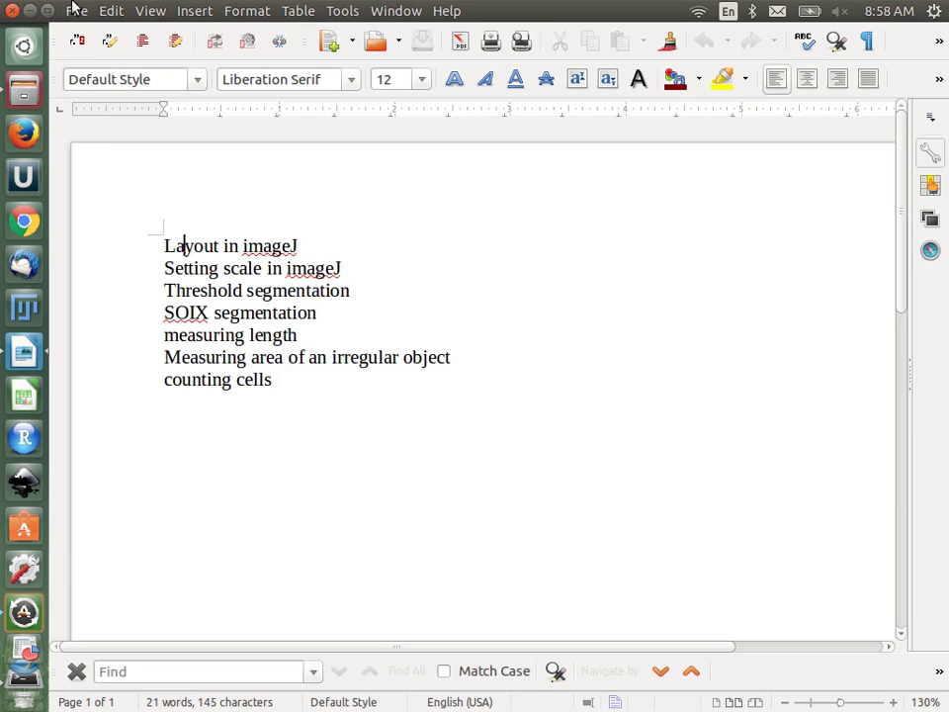
pyautogui.click(10, 9)
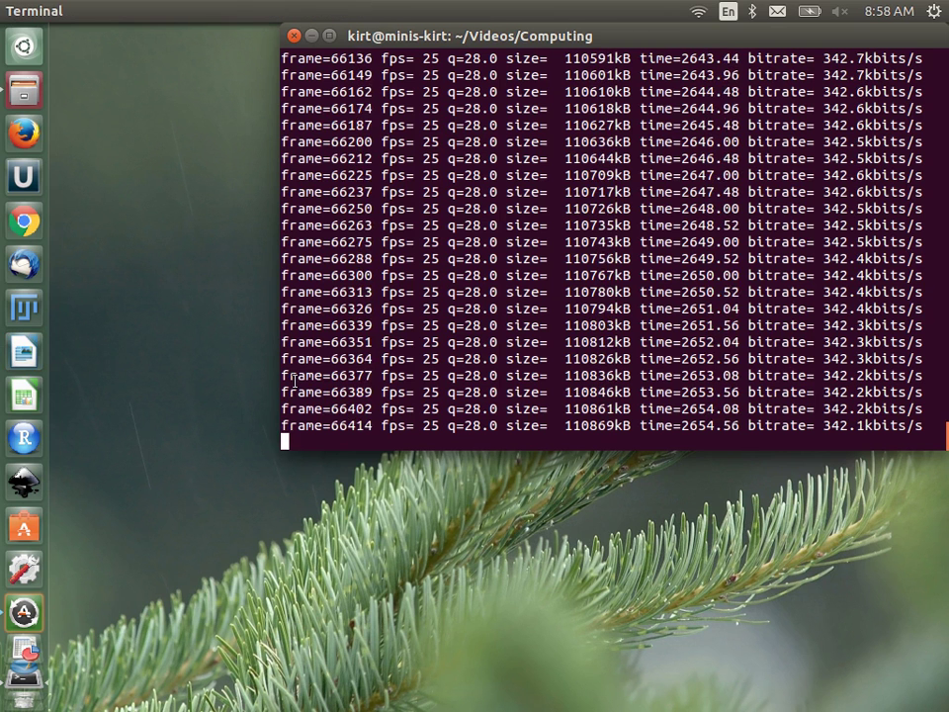